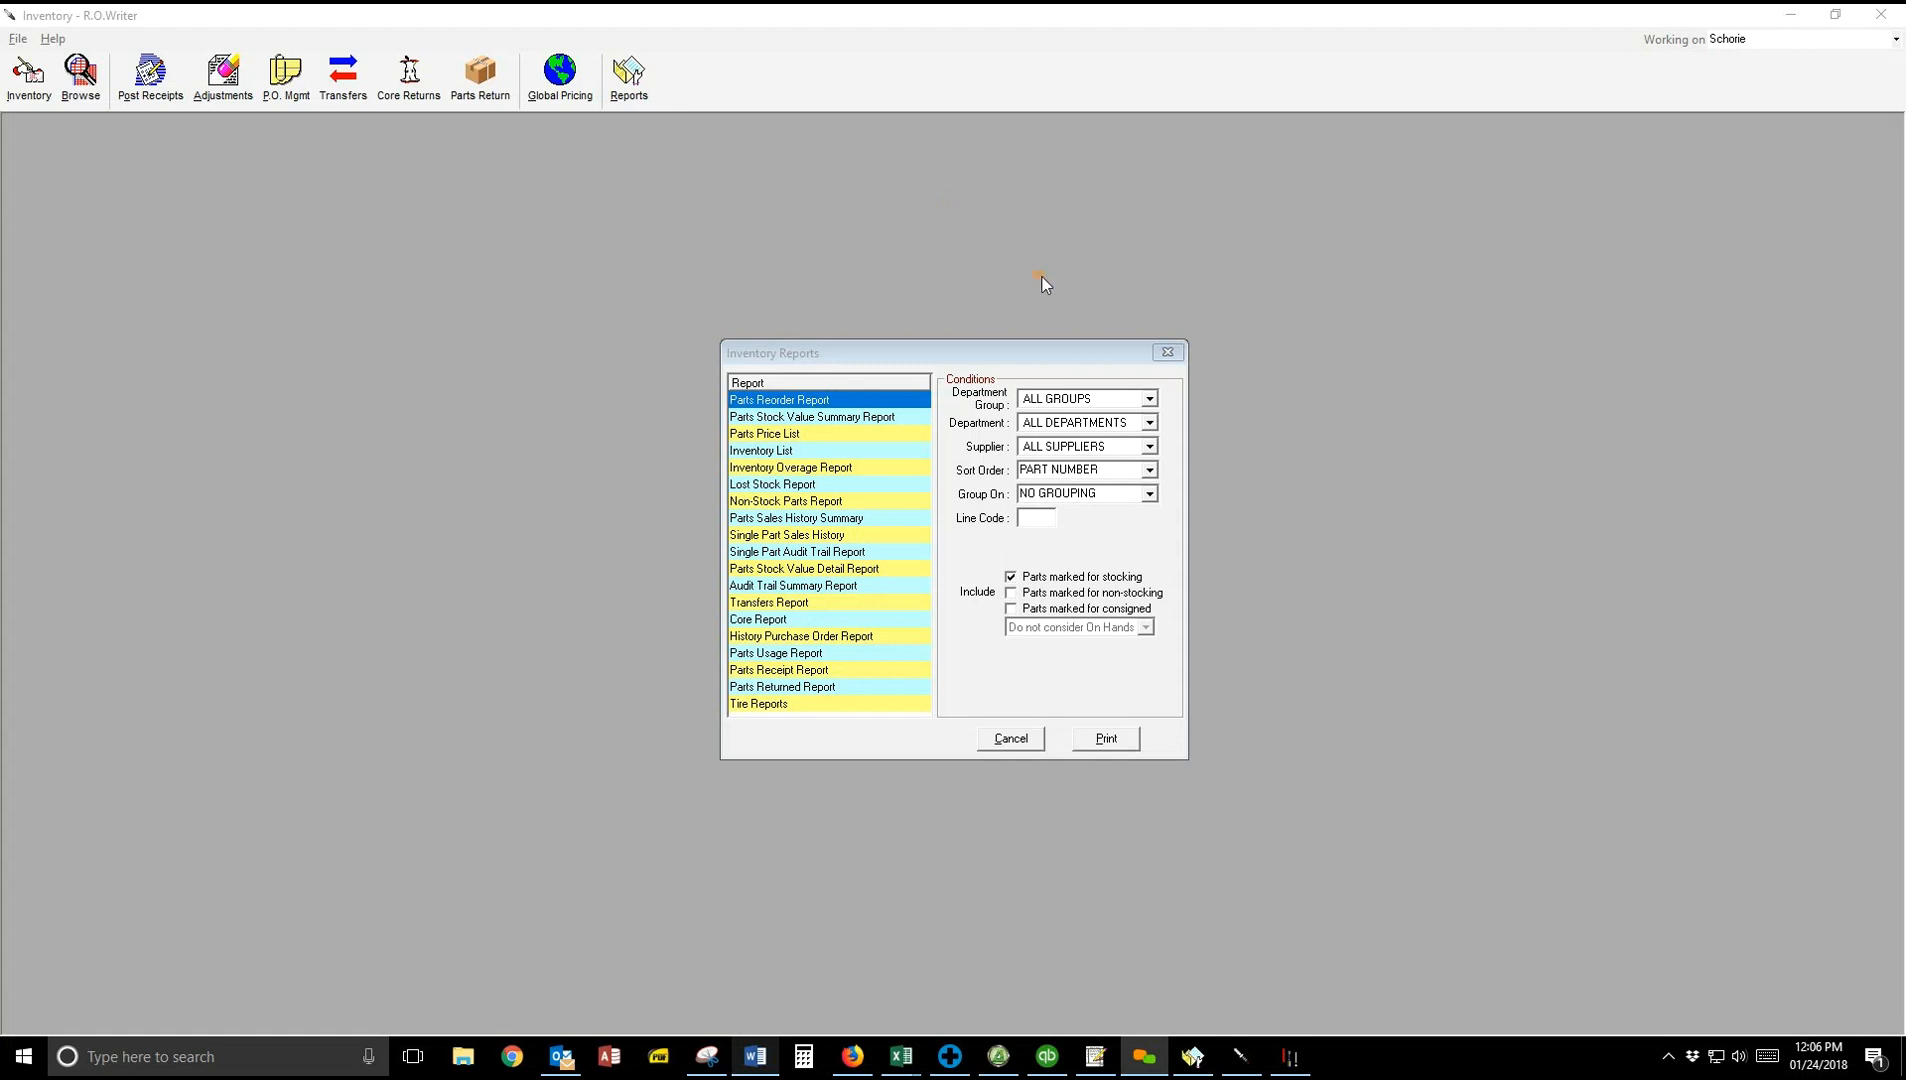
Step: Run the Parts Stock Value Summary Report to the screen, review its department values and close the preview
double_click(870, 418)
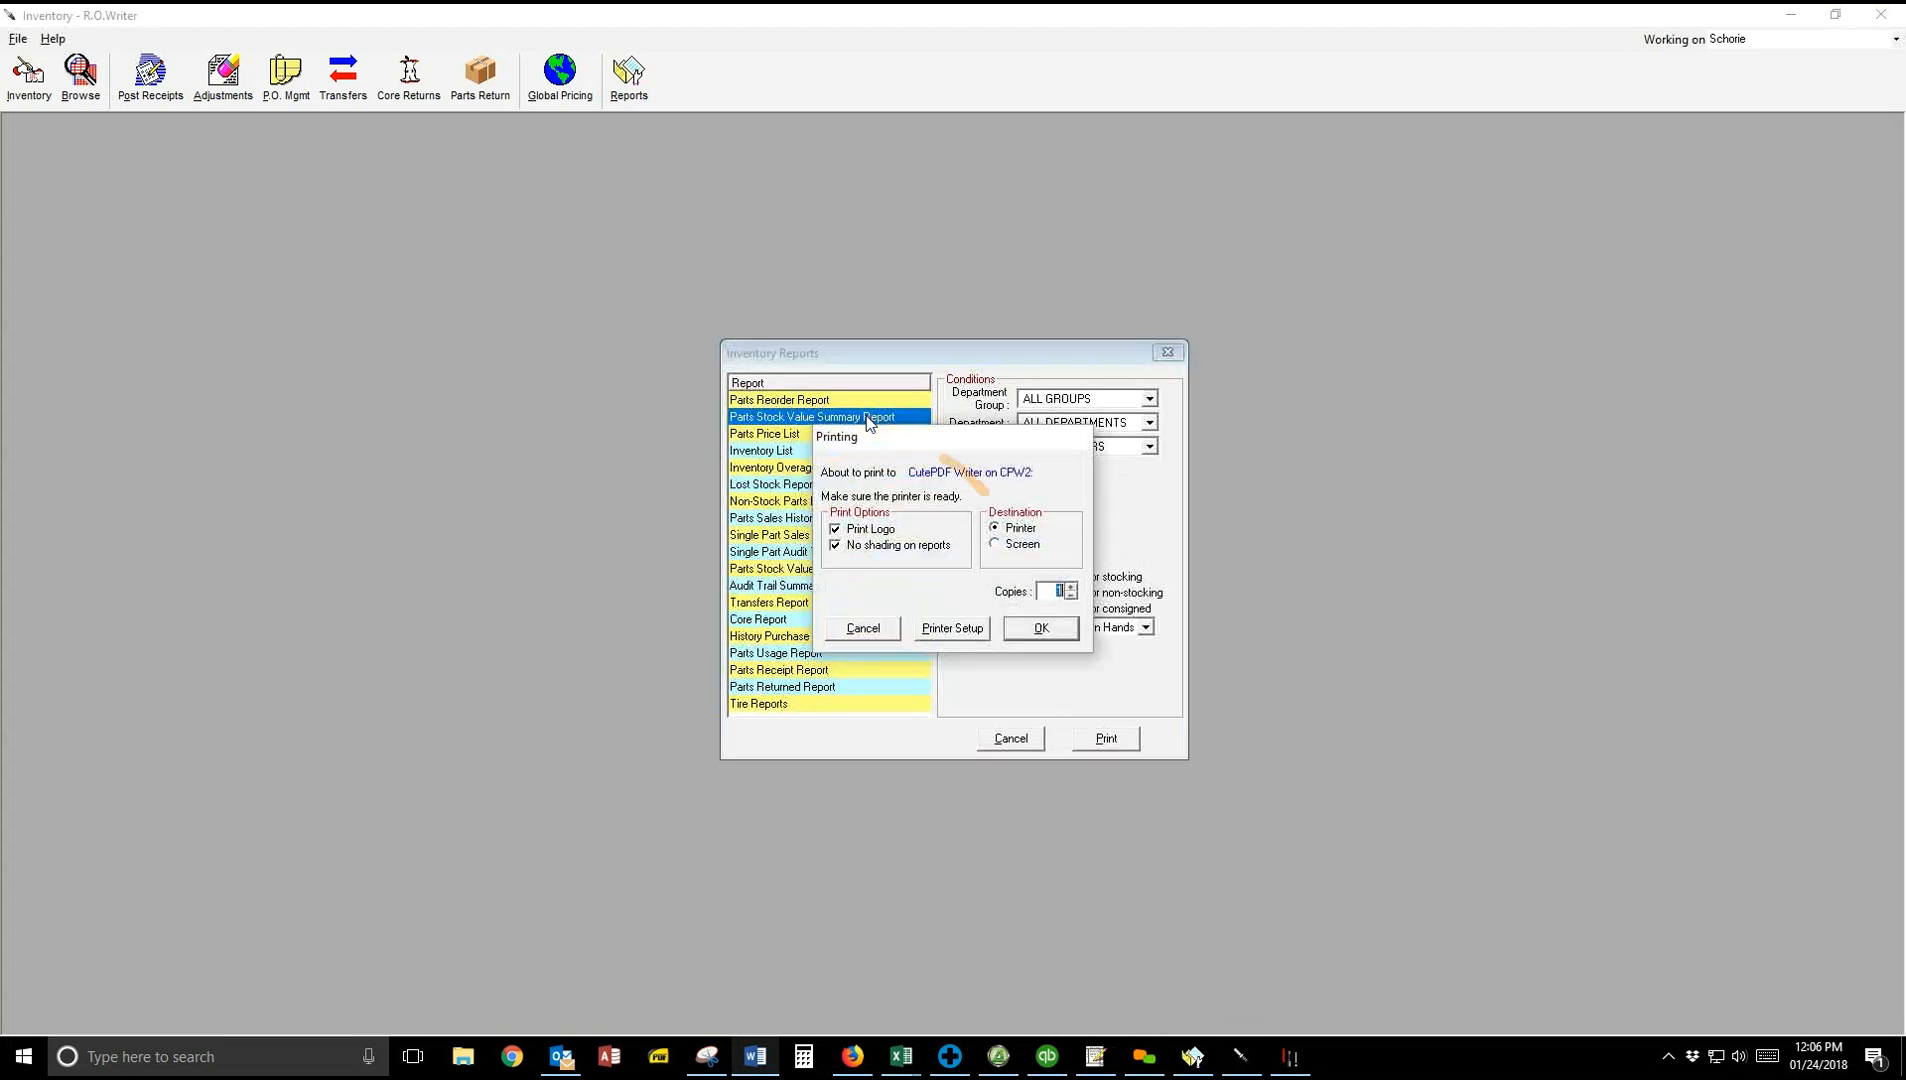
left_click(1022, 545)
key("Return")
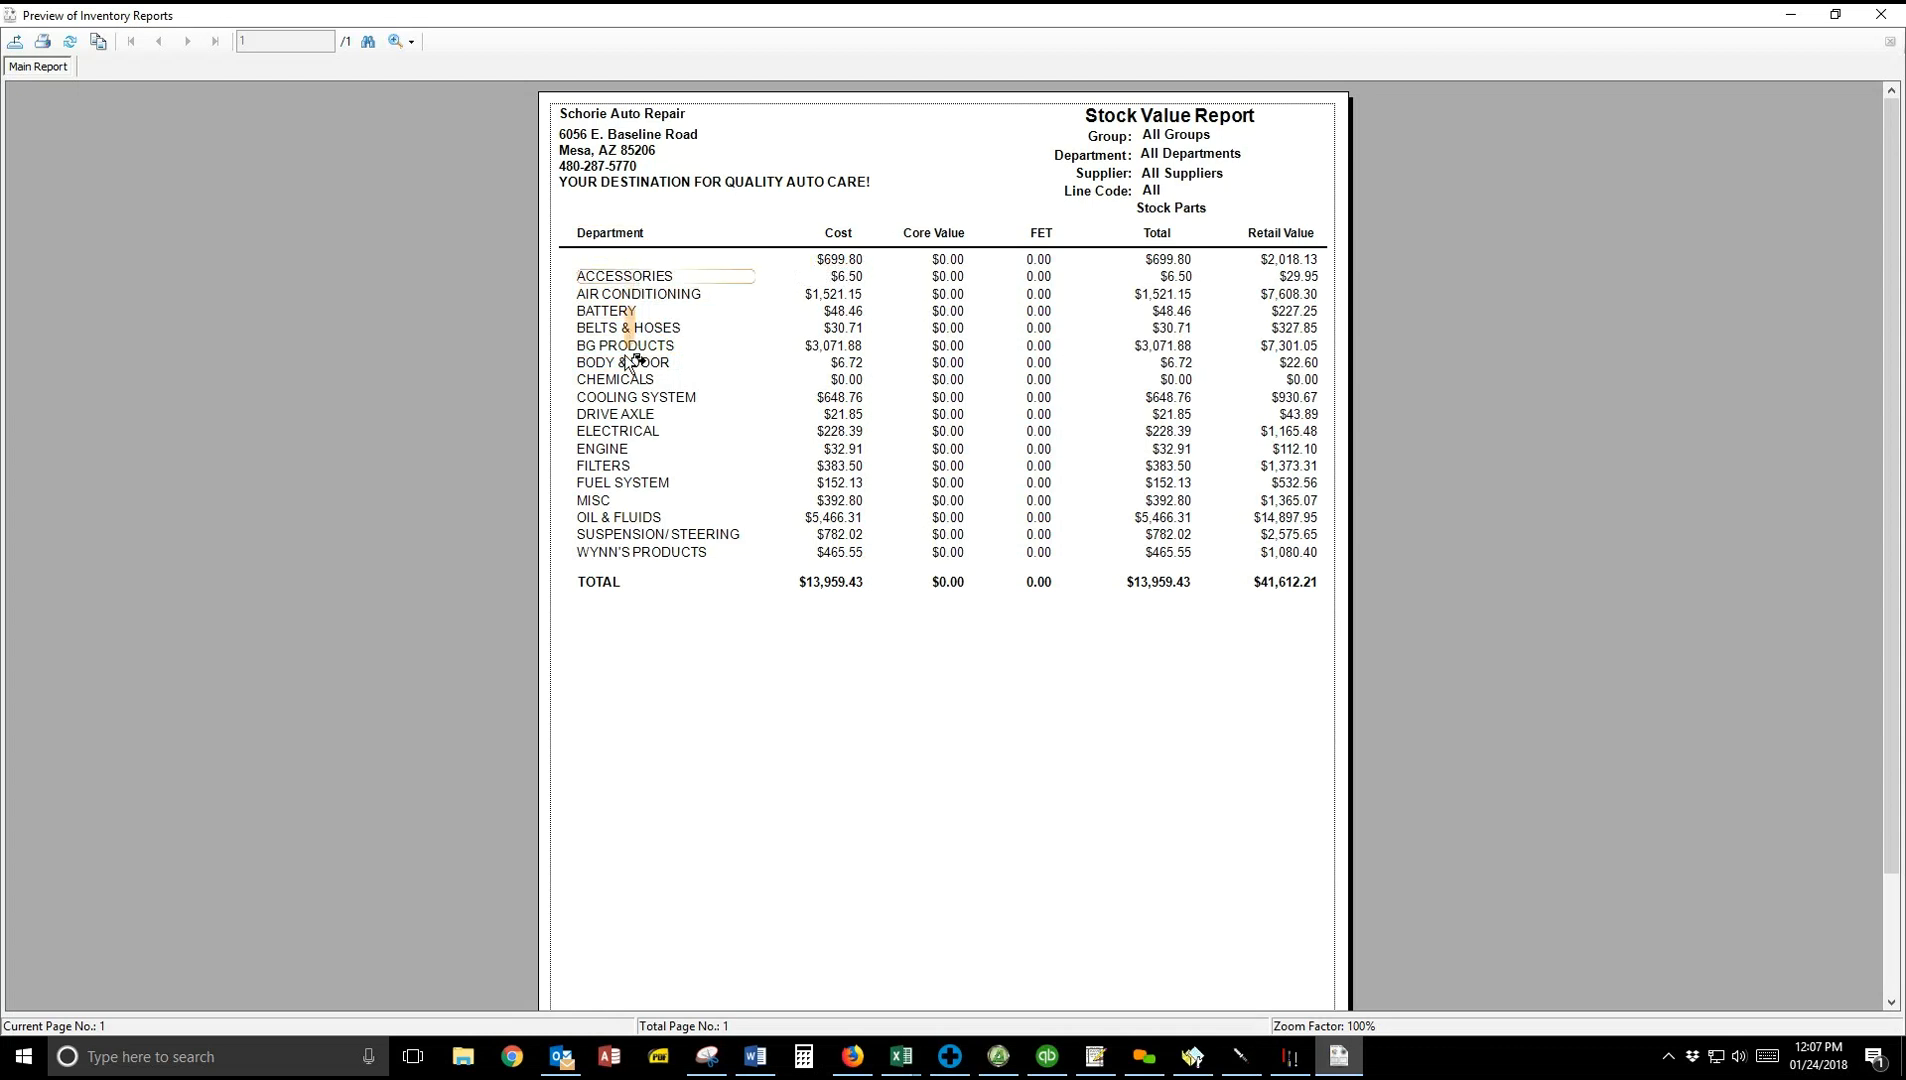
left_click(1884, 15)
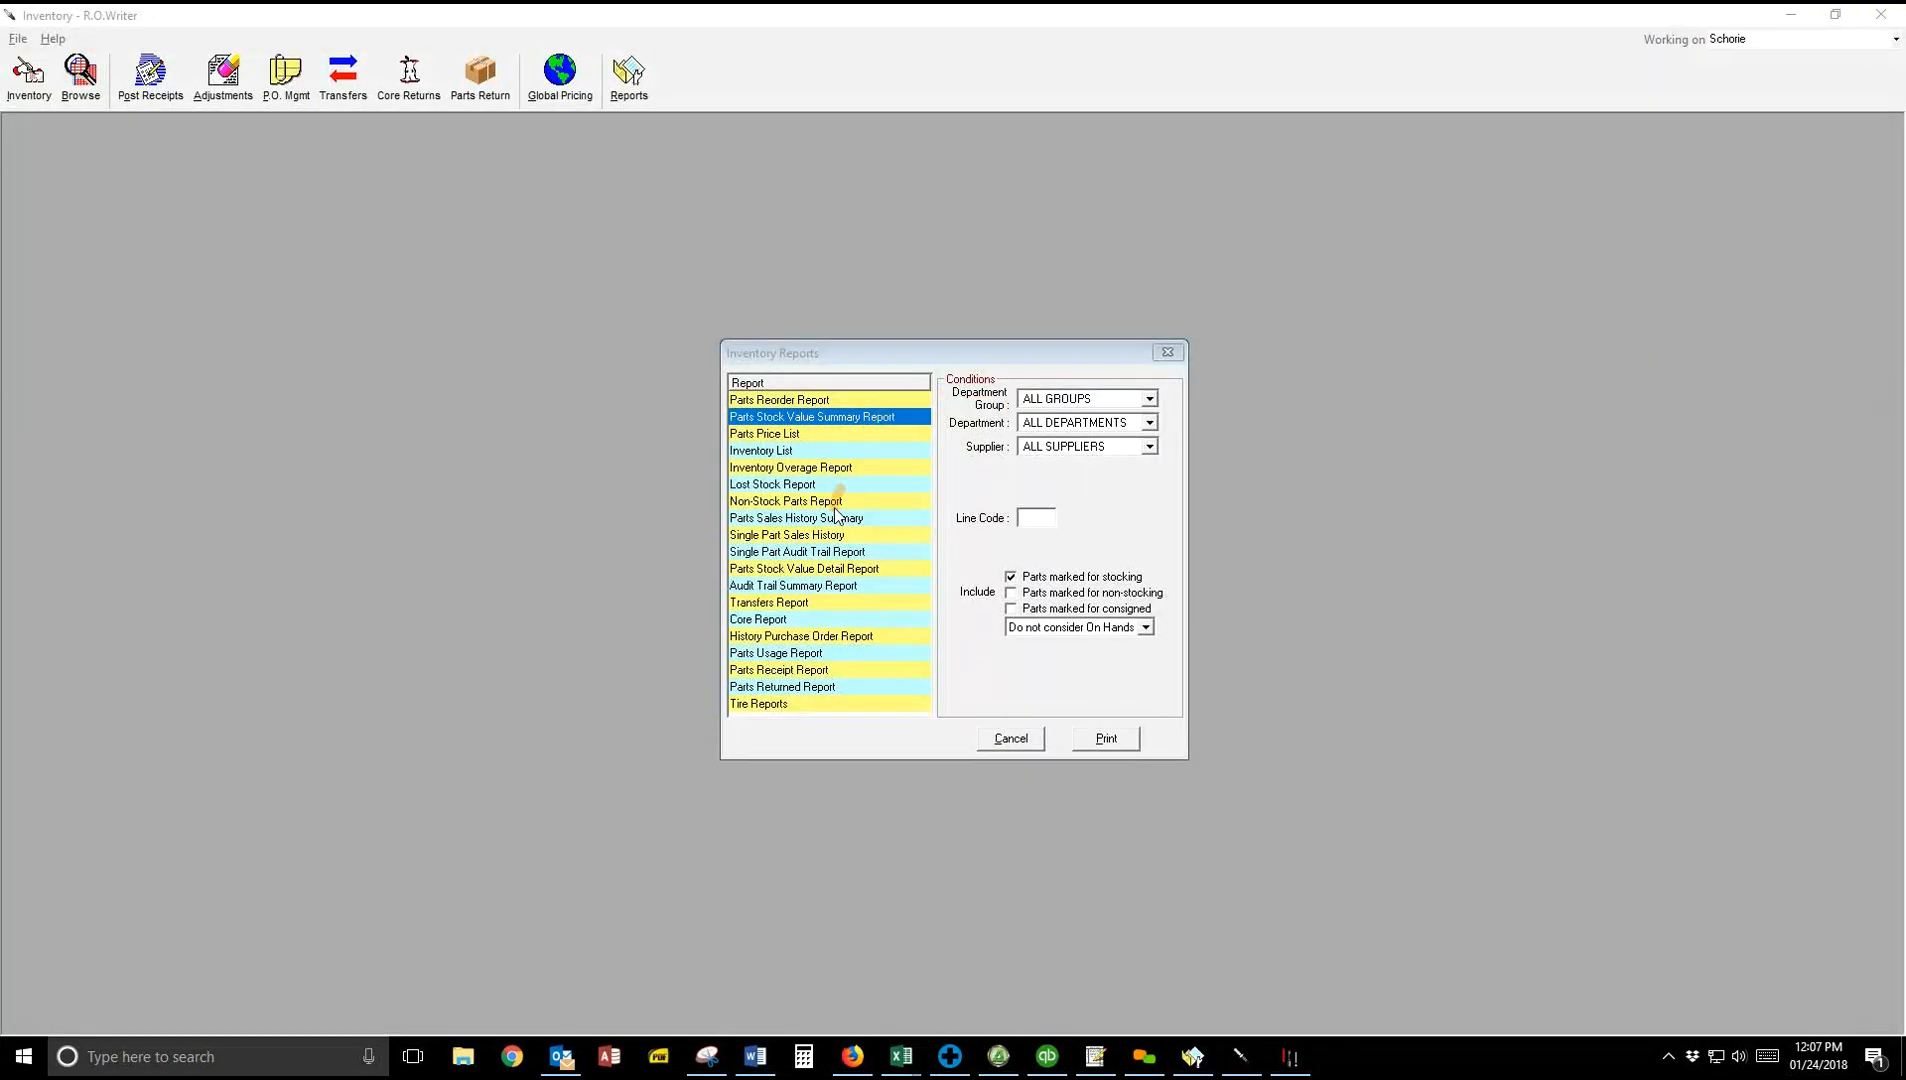
Step: Run the Parts Stock Value Detail Report to the screen, review its first two pages and close the preview
double_click(839, 572)
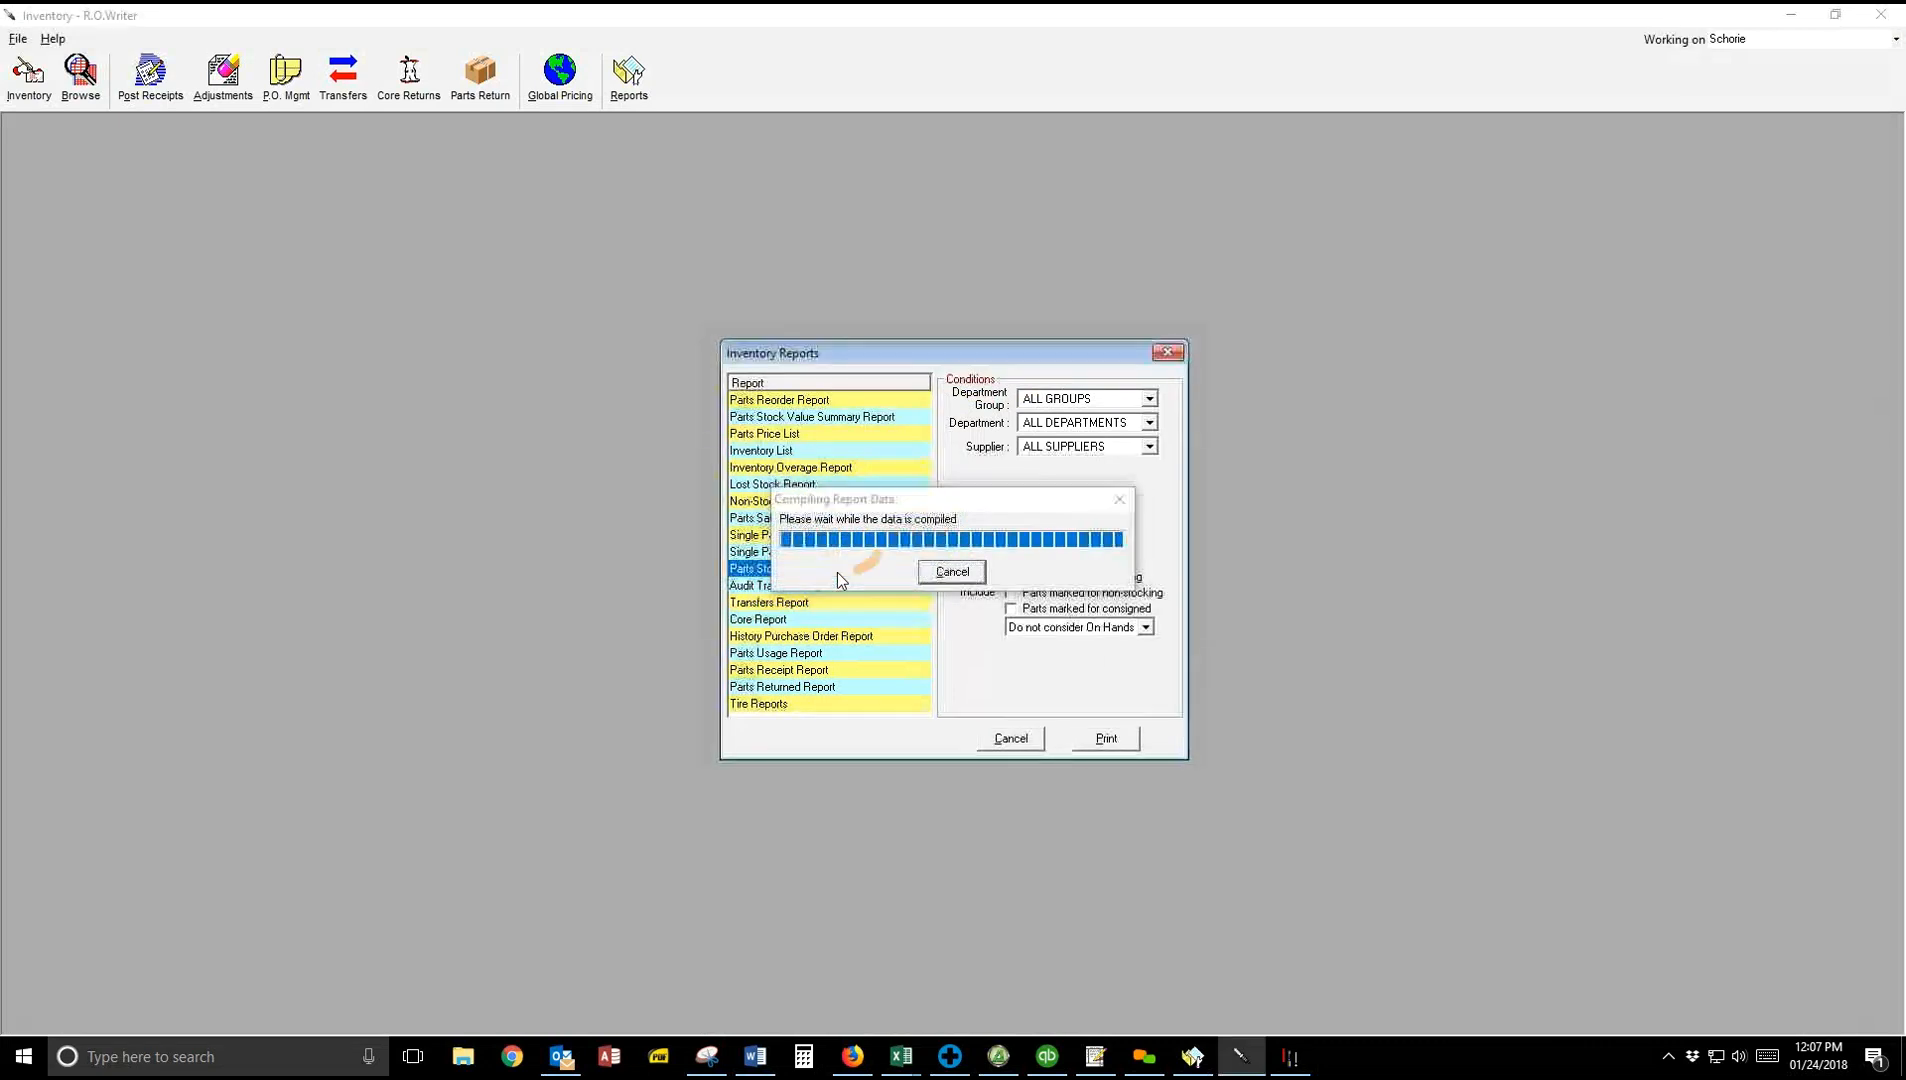
left_click(1014, 544)
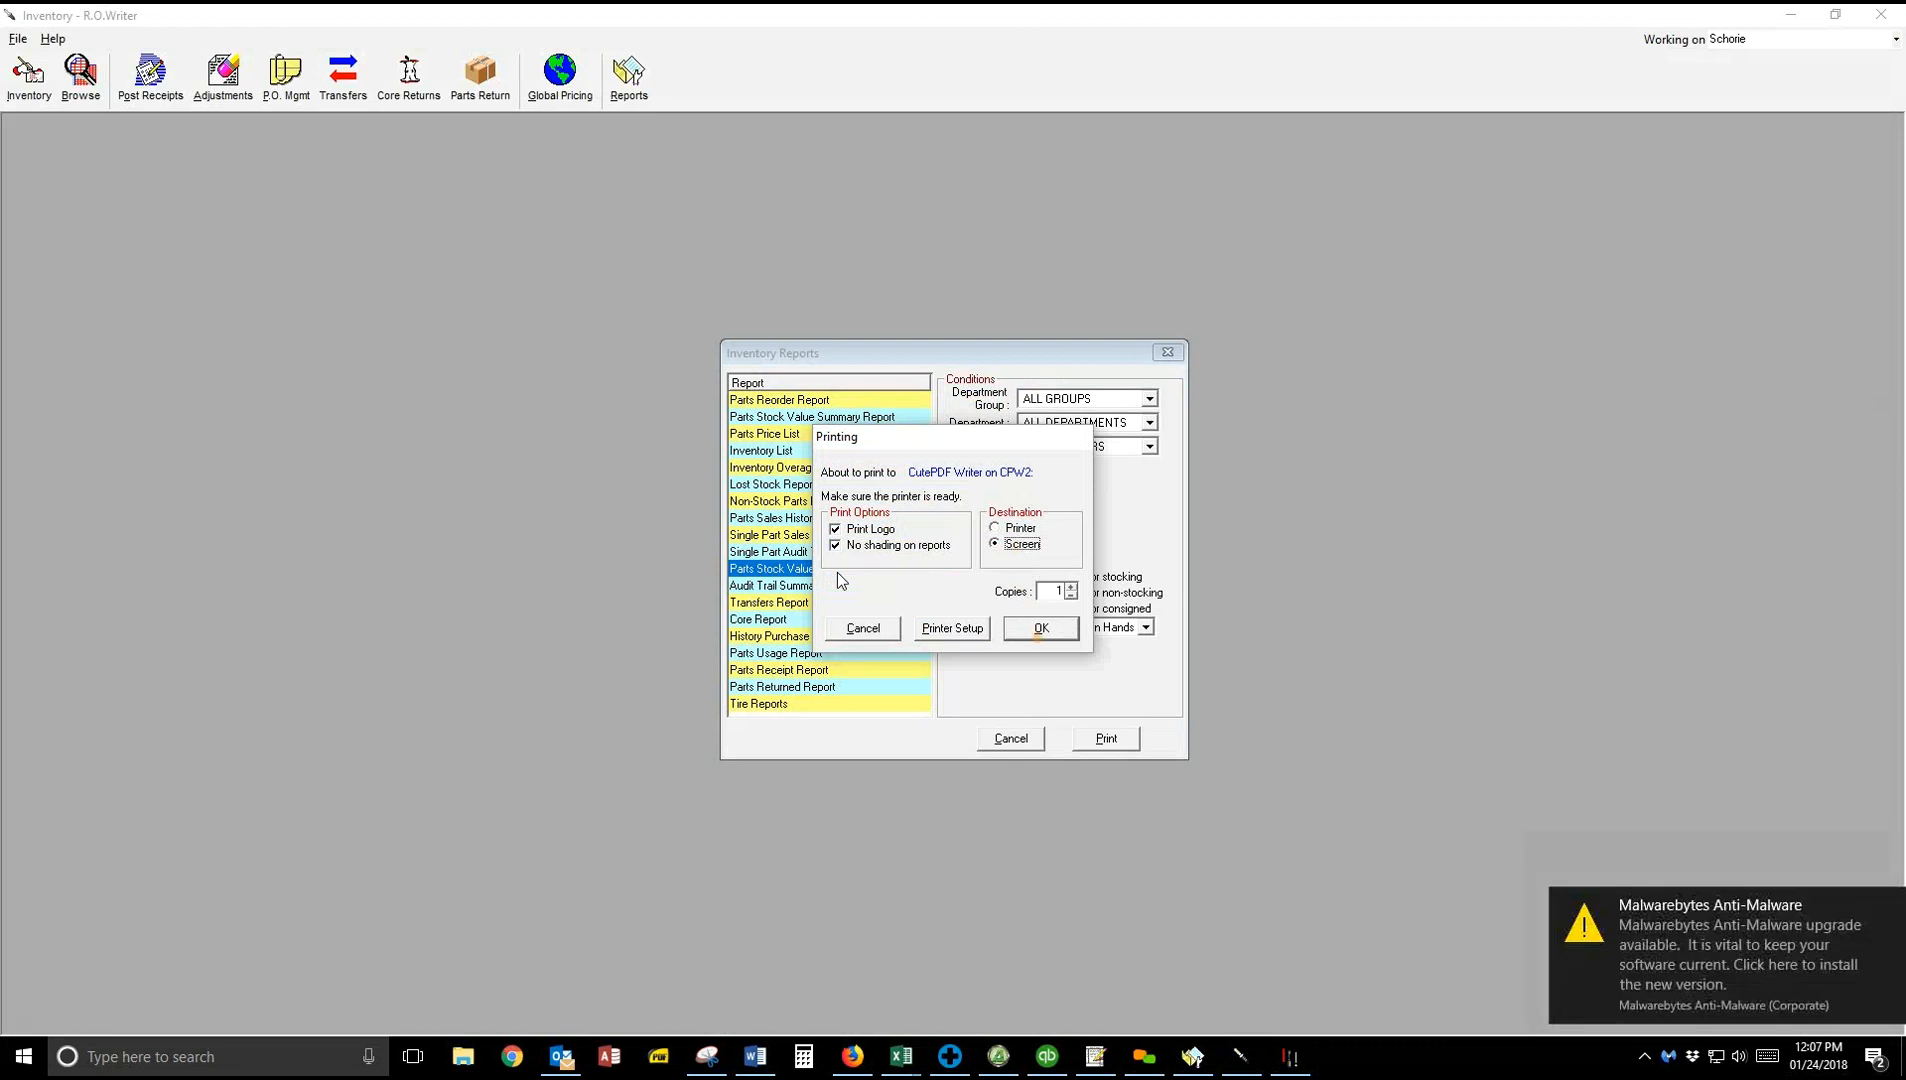
left_click(1040, 629)
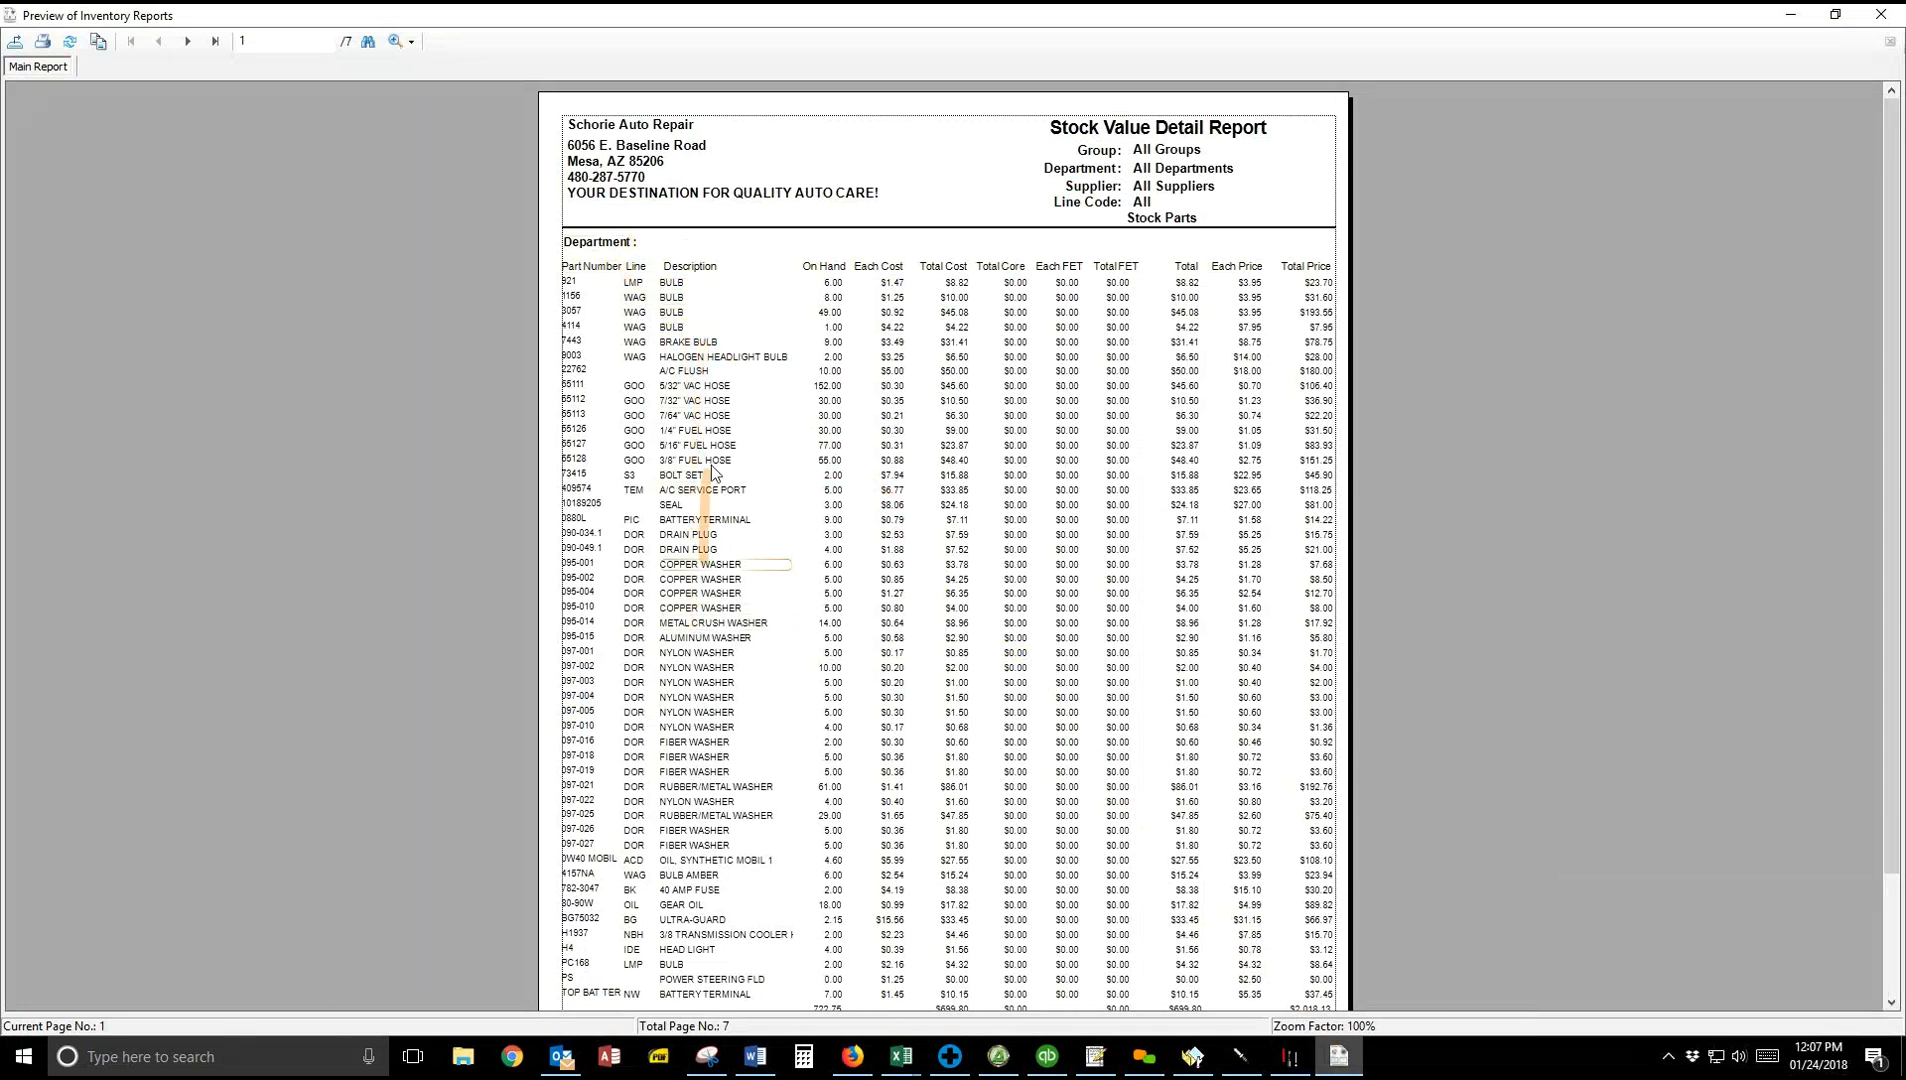
scroll(727, 405, "down", 1)
scroll(701, 360, "down", 1)
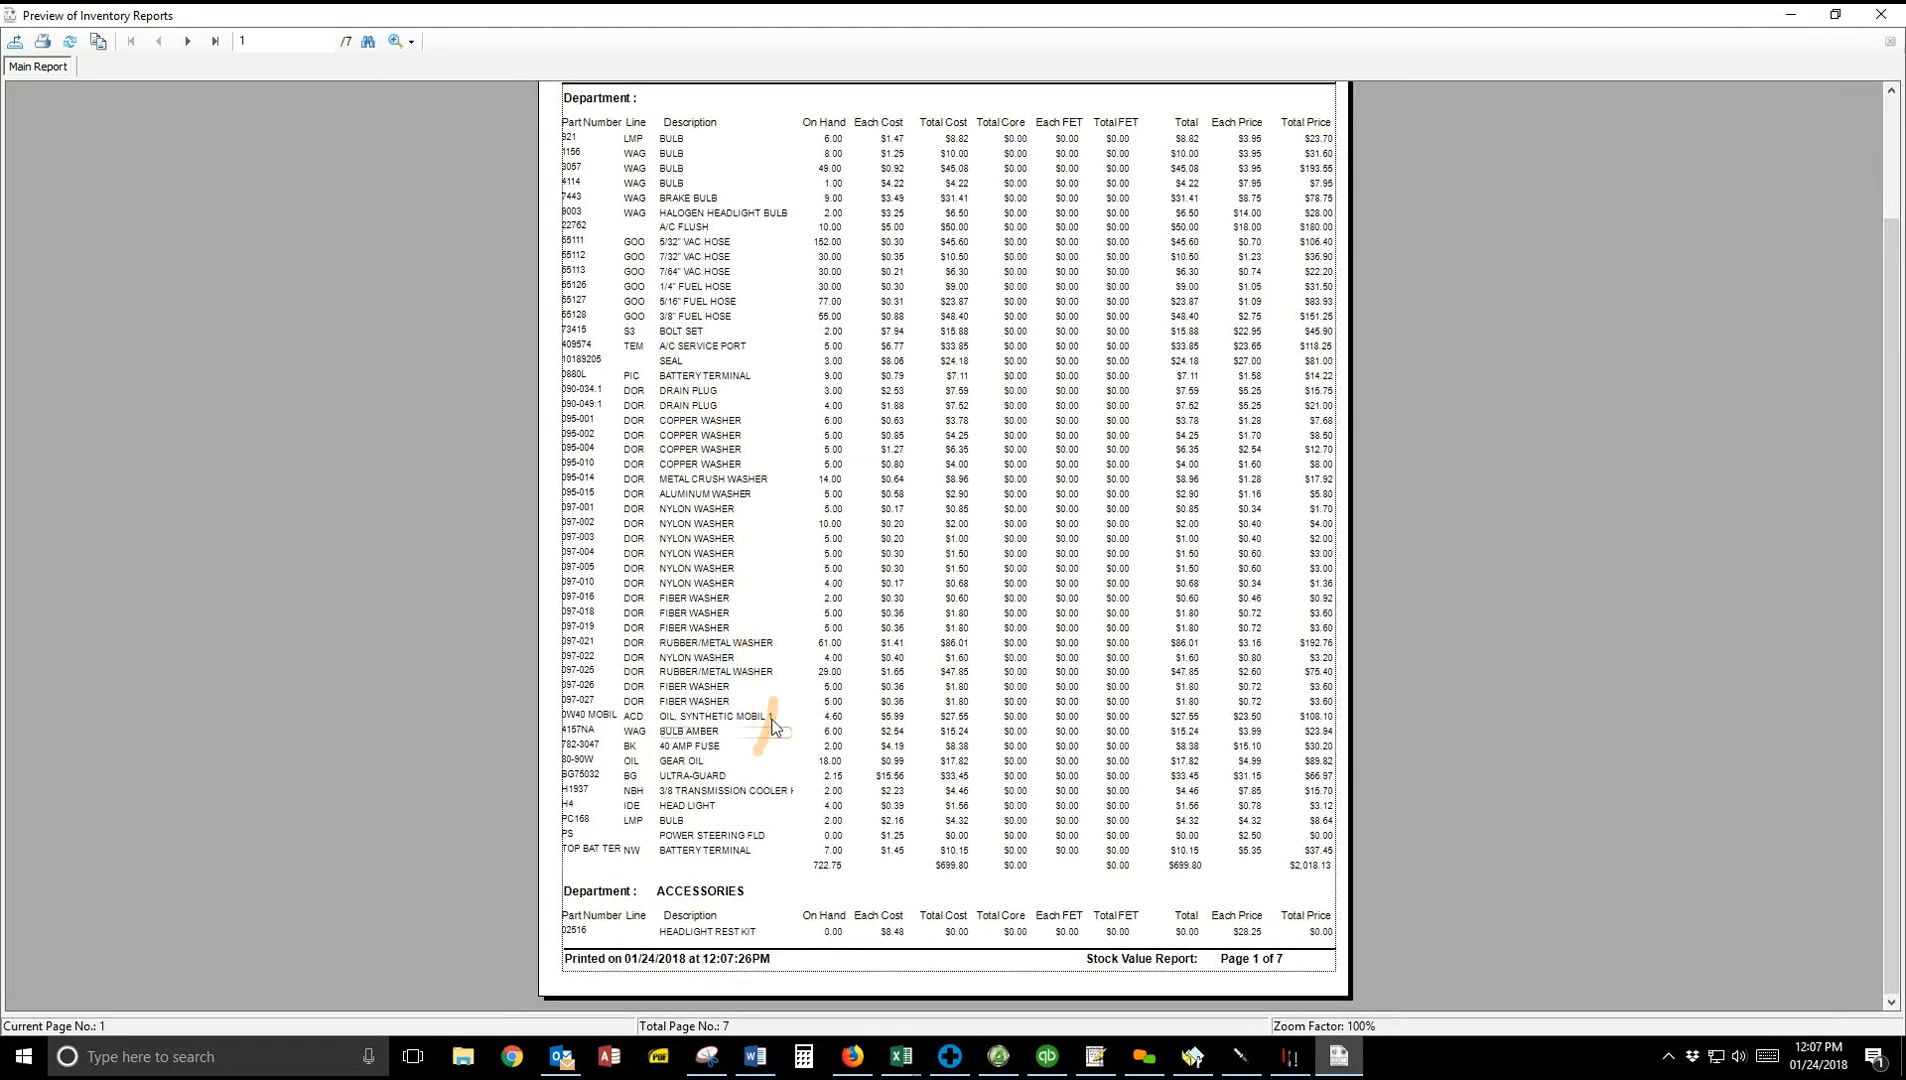
left_click(187, 41)
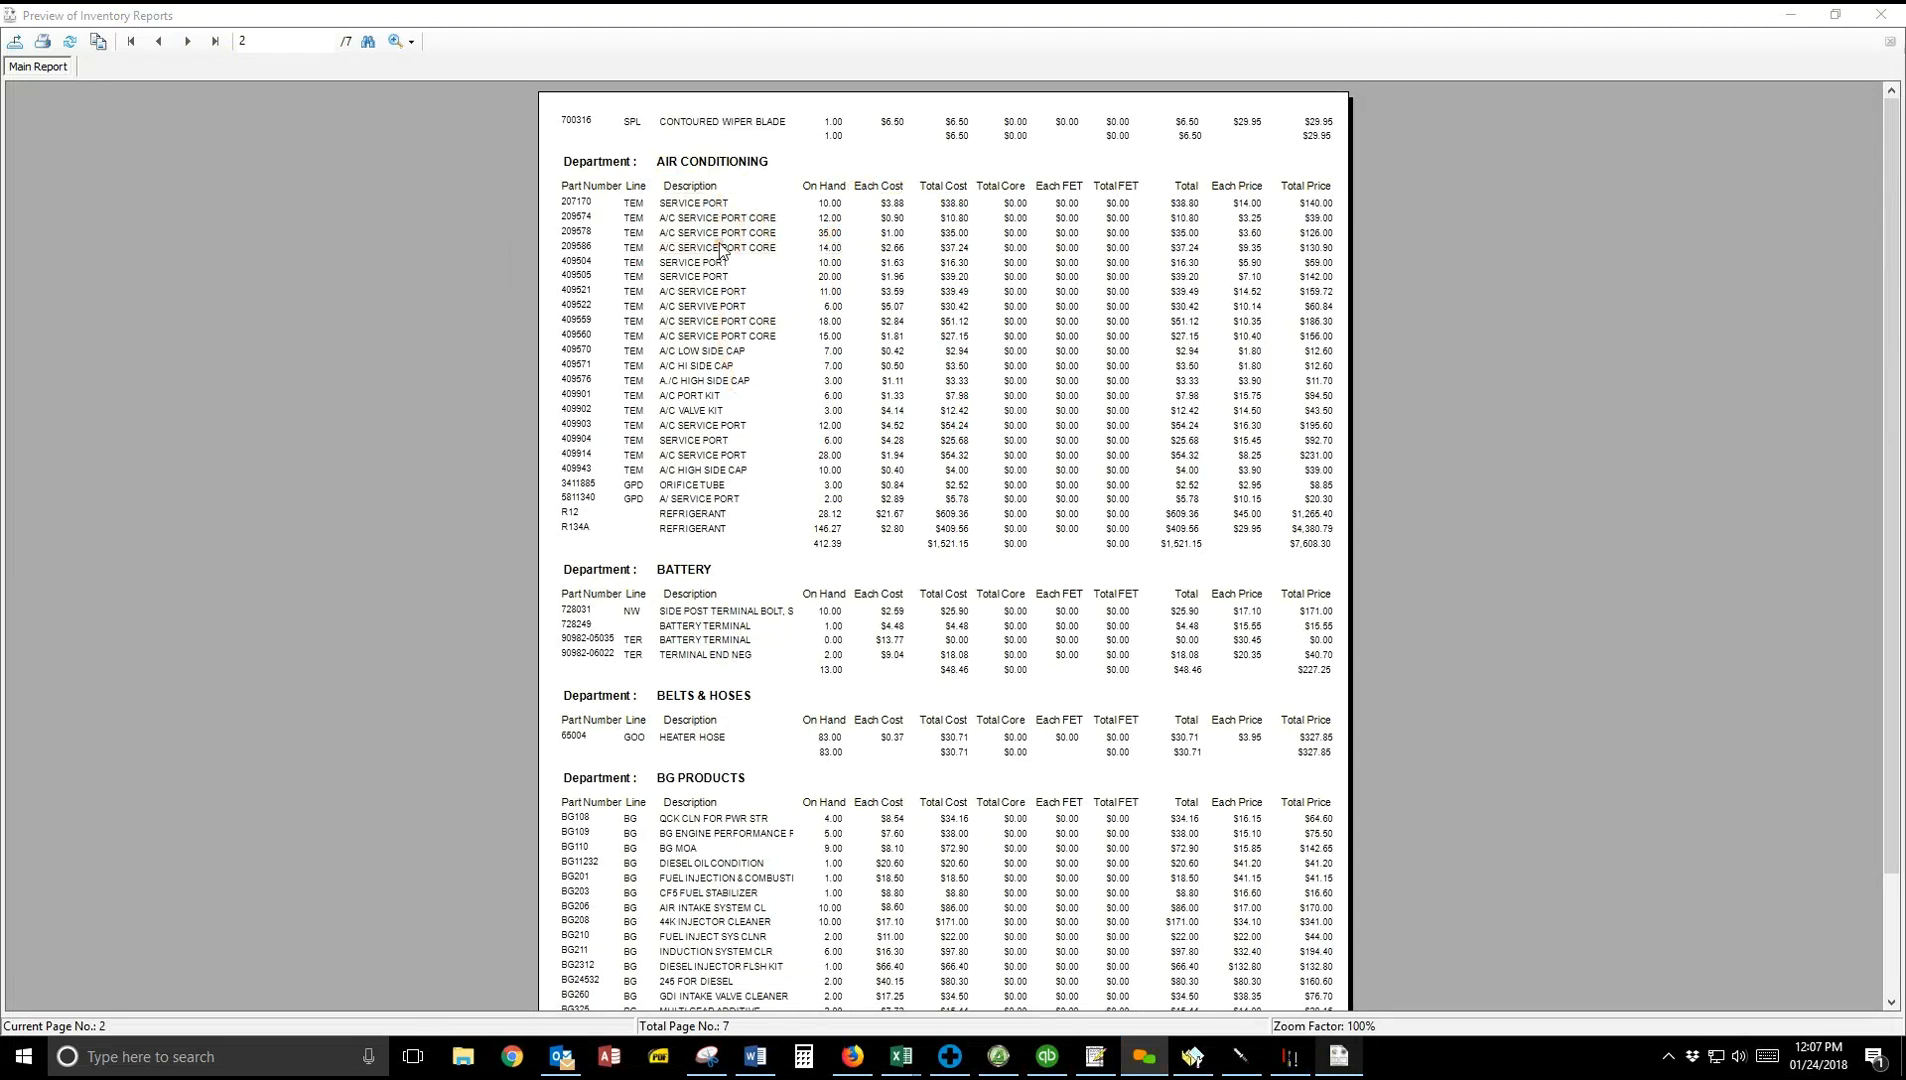
scroll(720, 470, "down", 3)
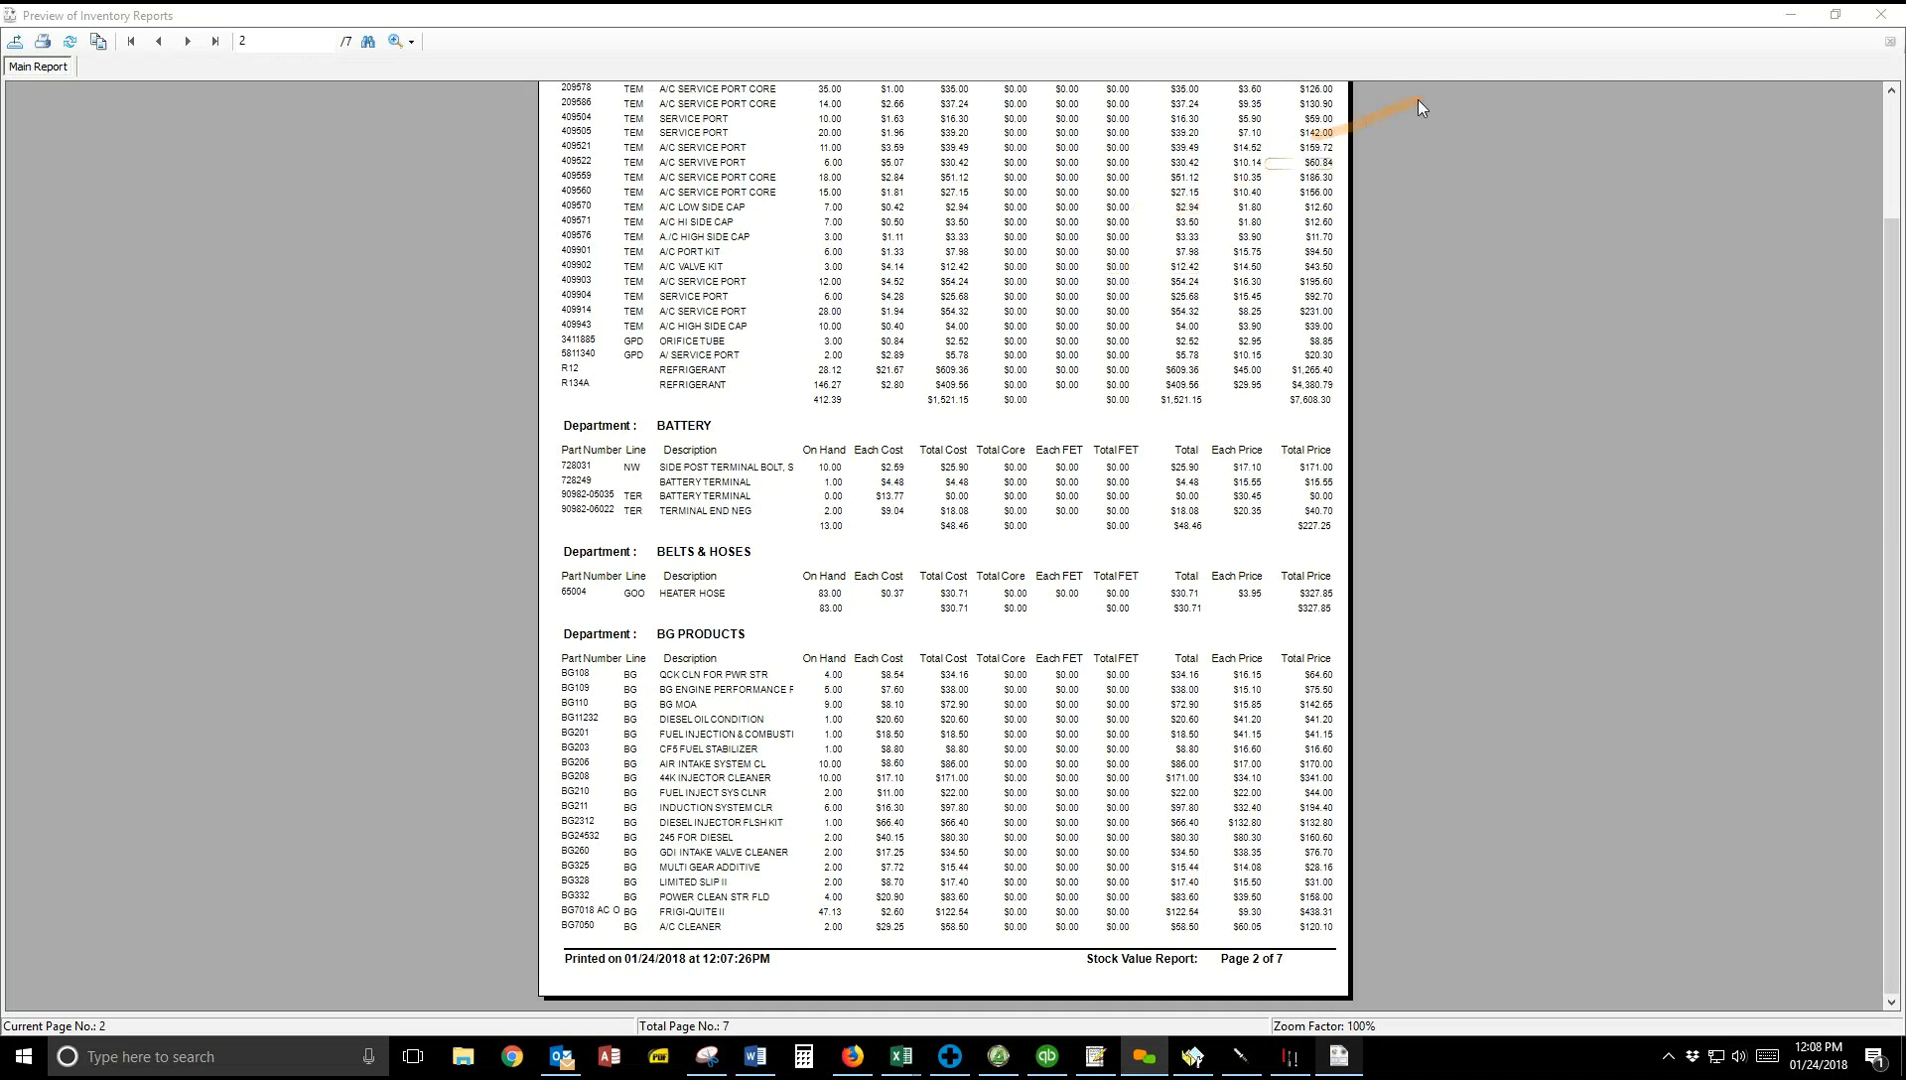
left_click(1878, 16)
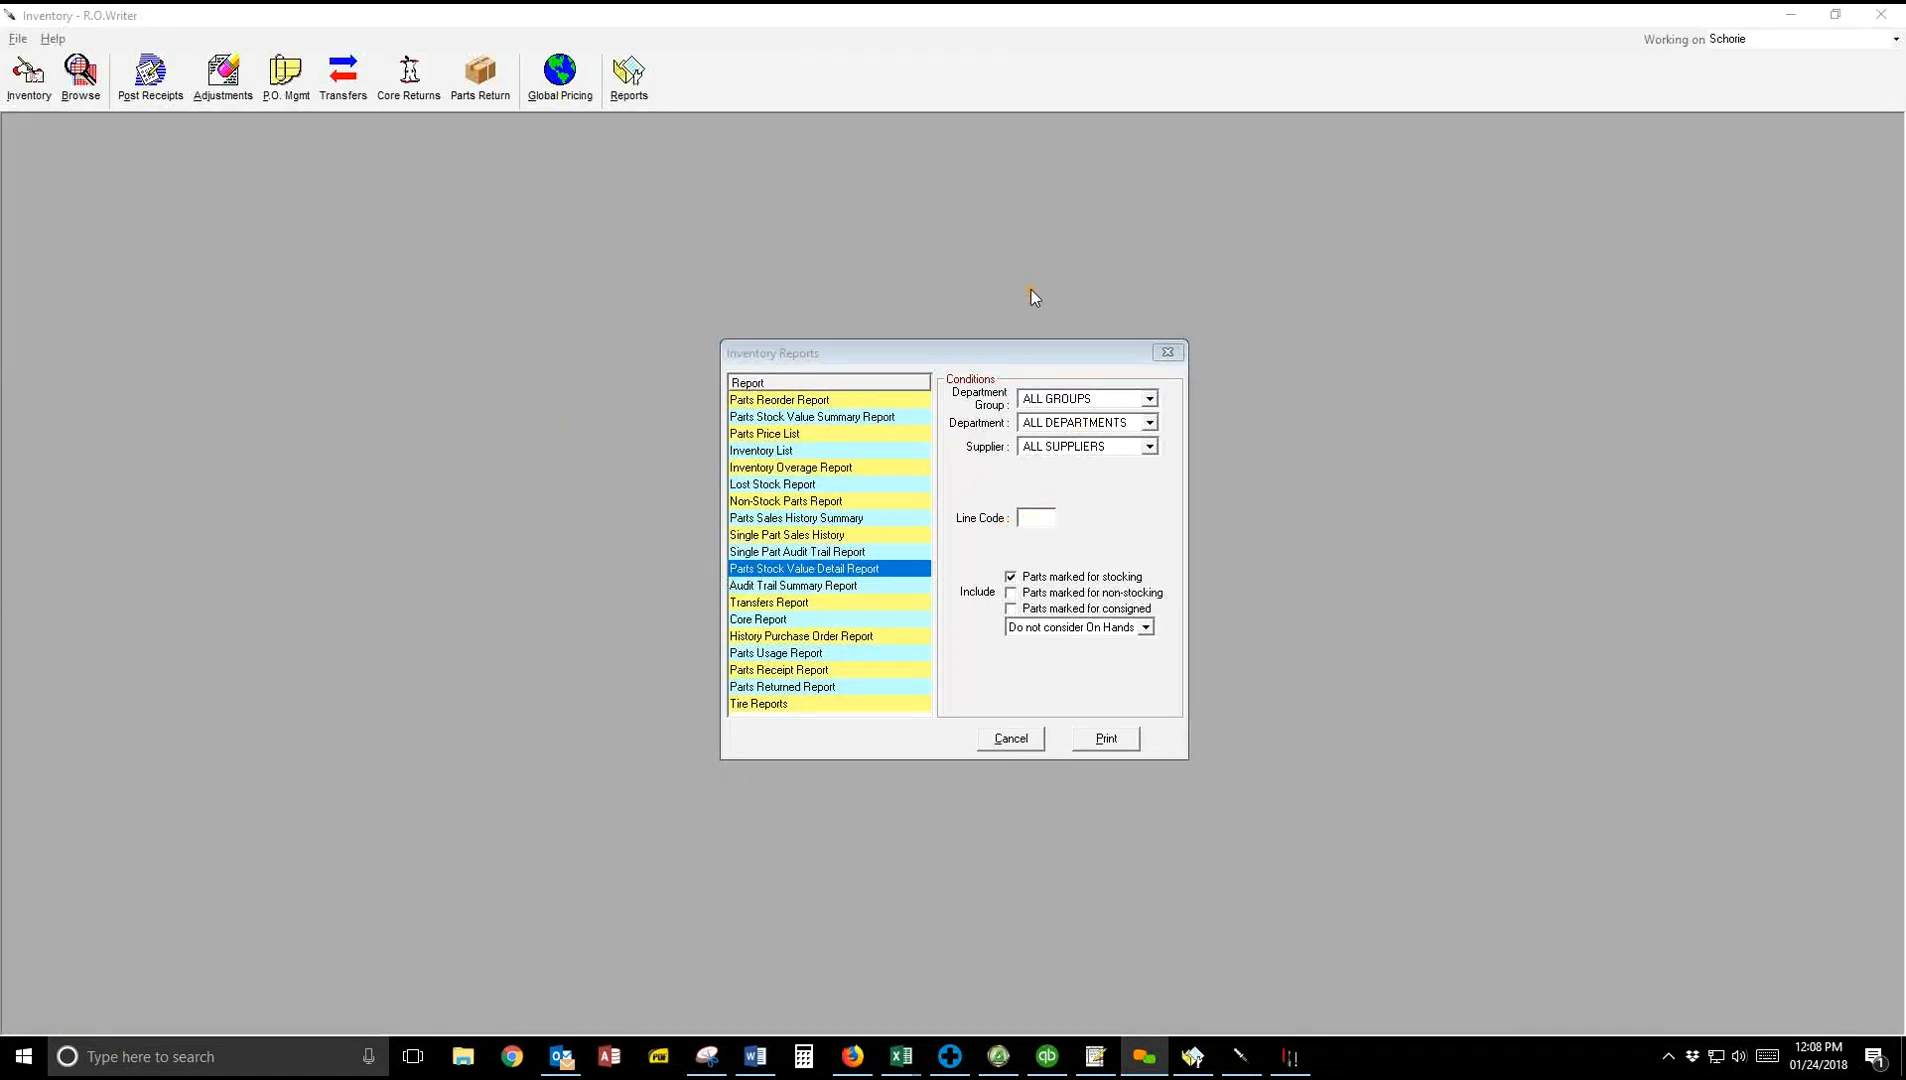
Step: Switch to R.O.Writer Configuration, review the BATTERY parts department's settings and close them without saving
left_click(1293, 1060)
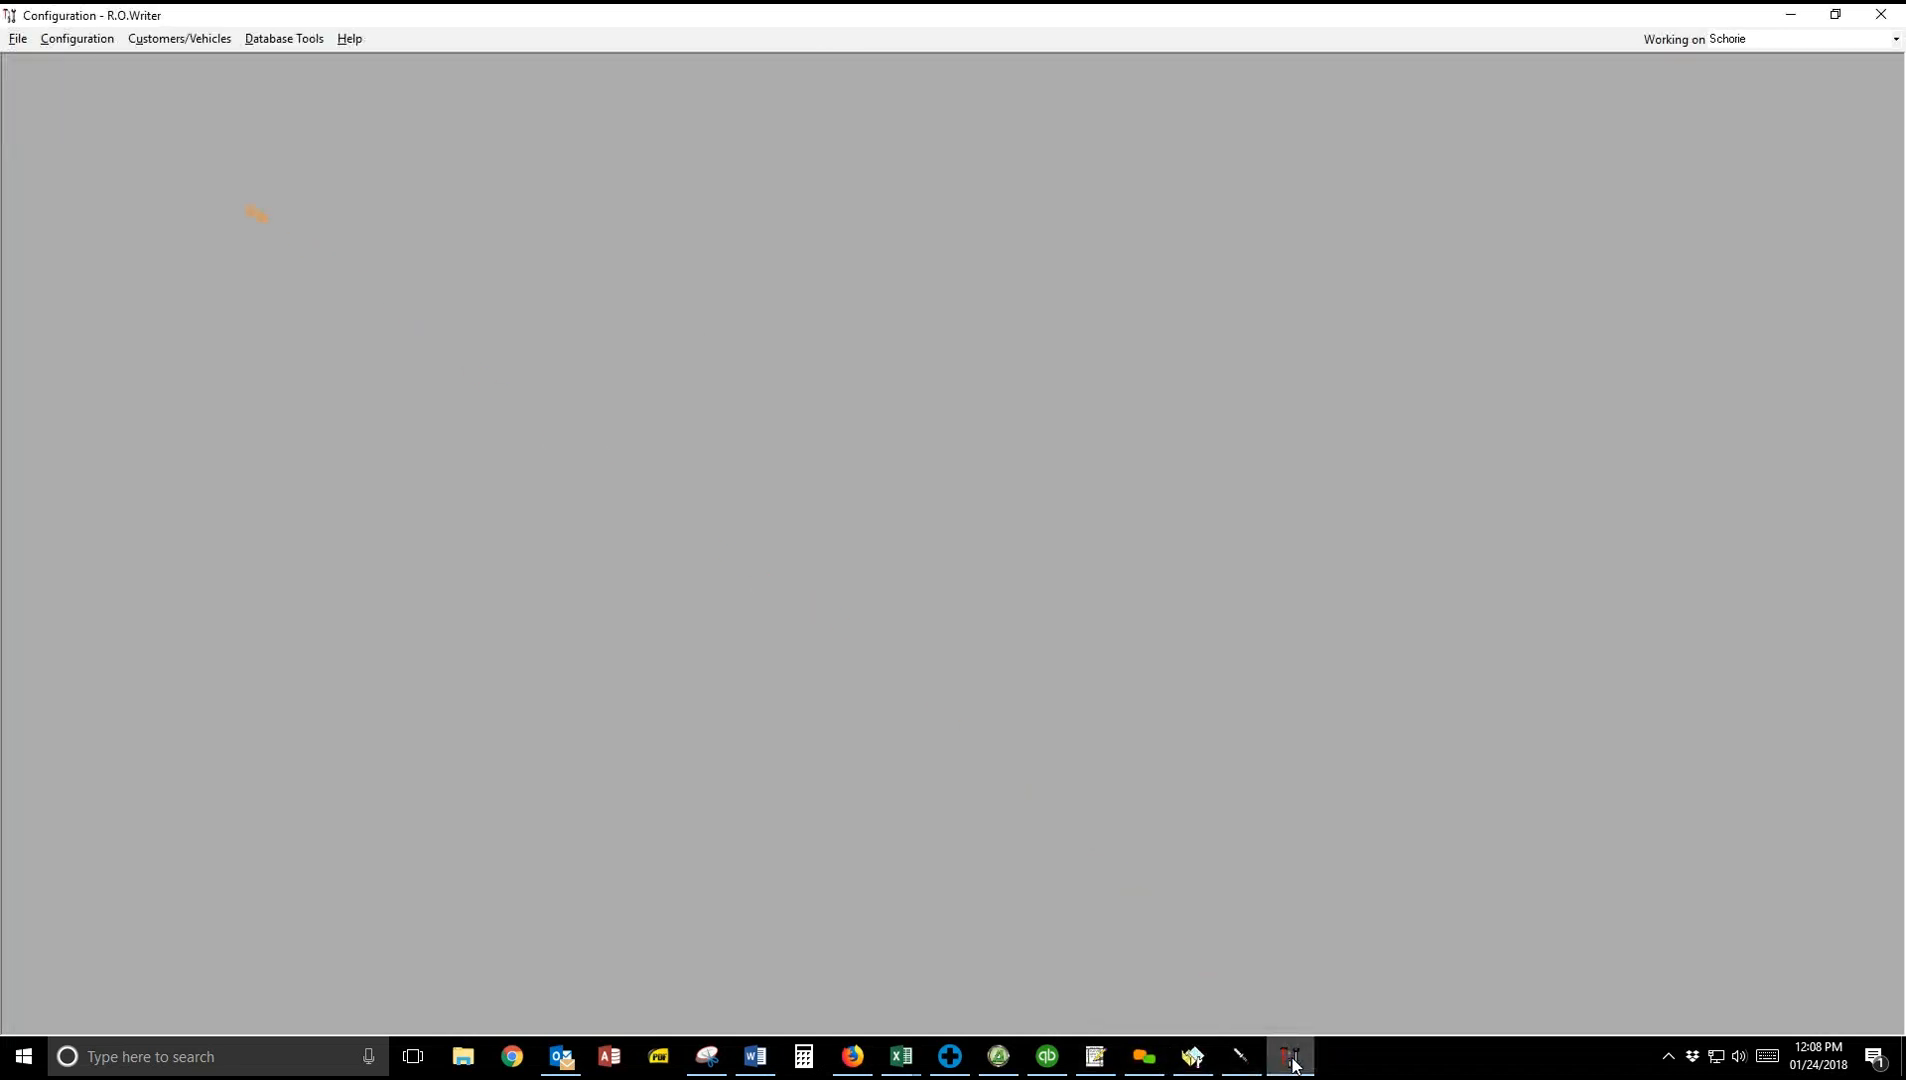
left_click(80, 38)
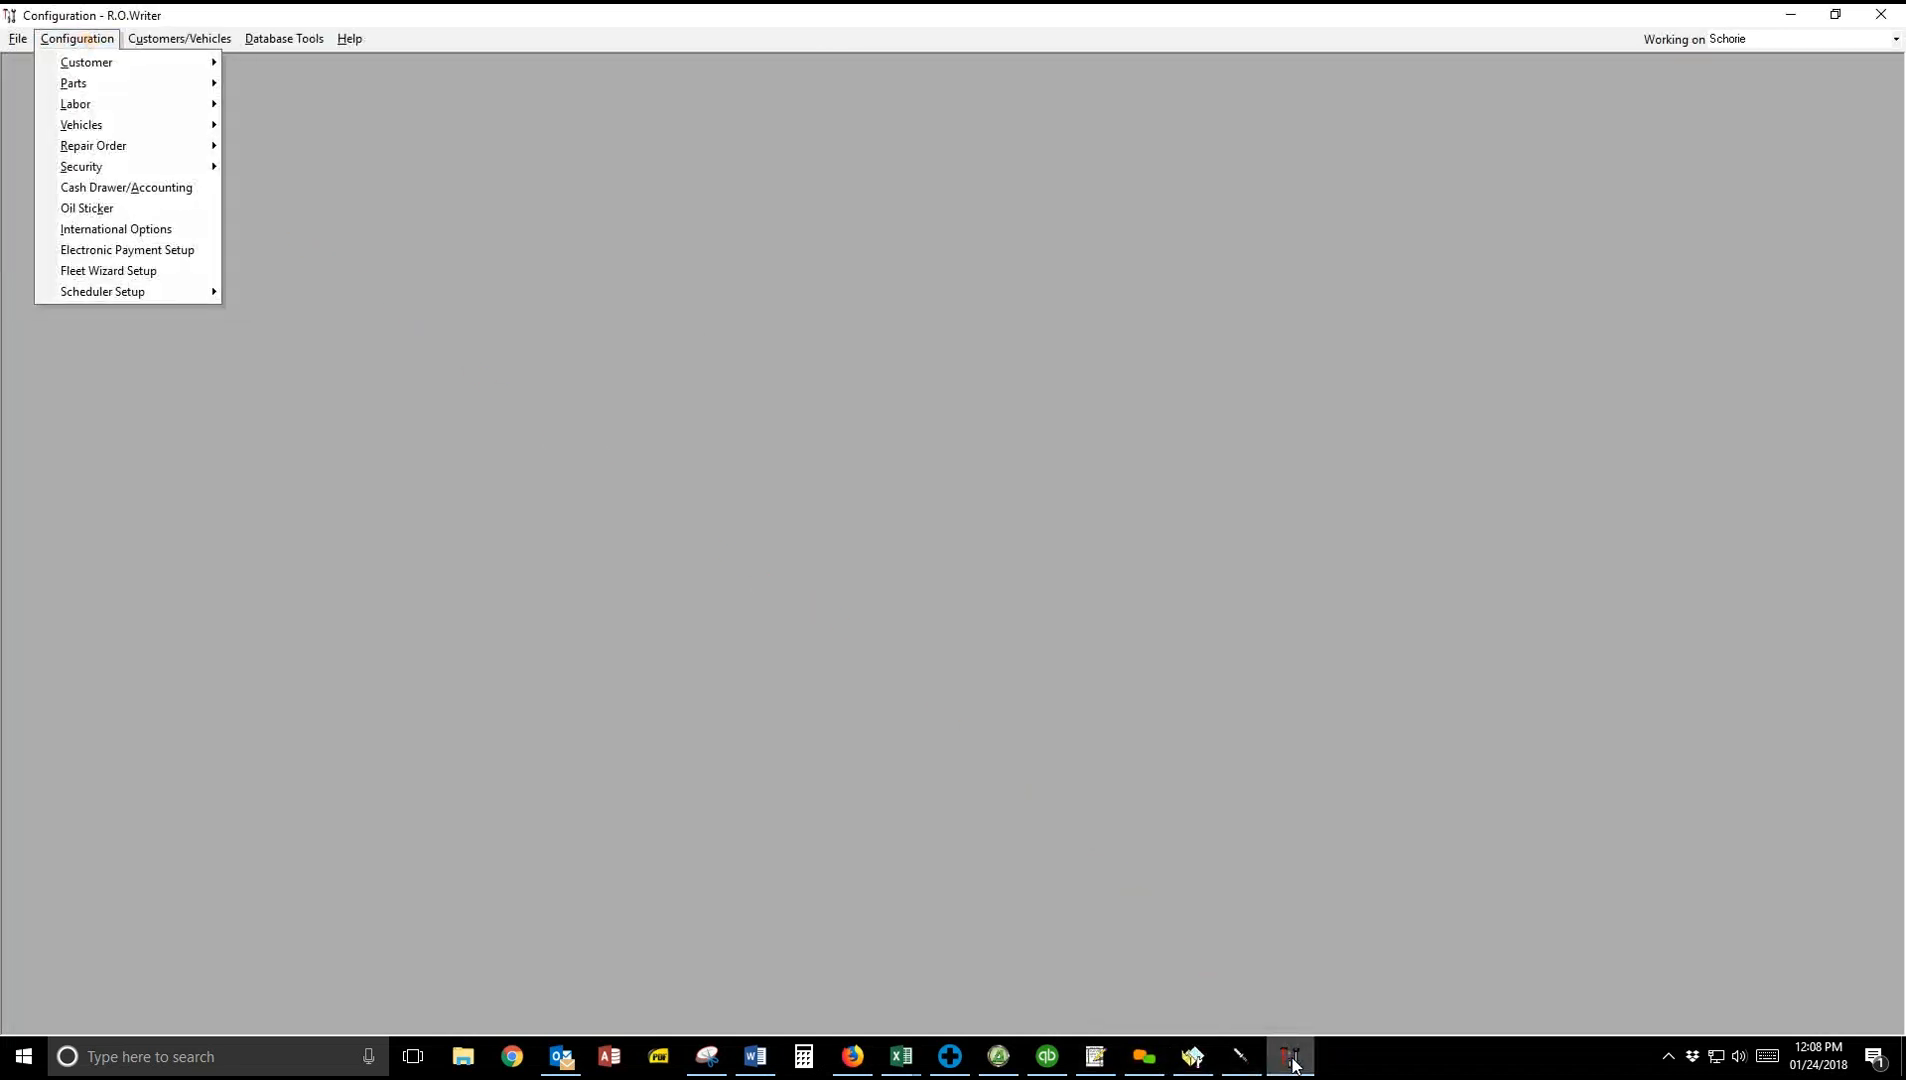
mouse_move(191, 87)
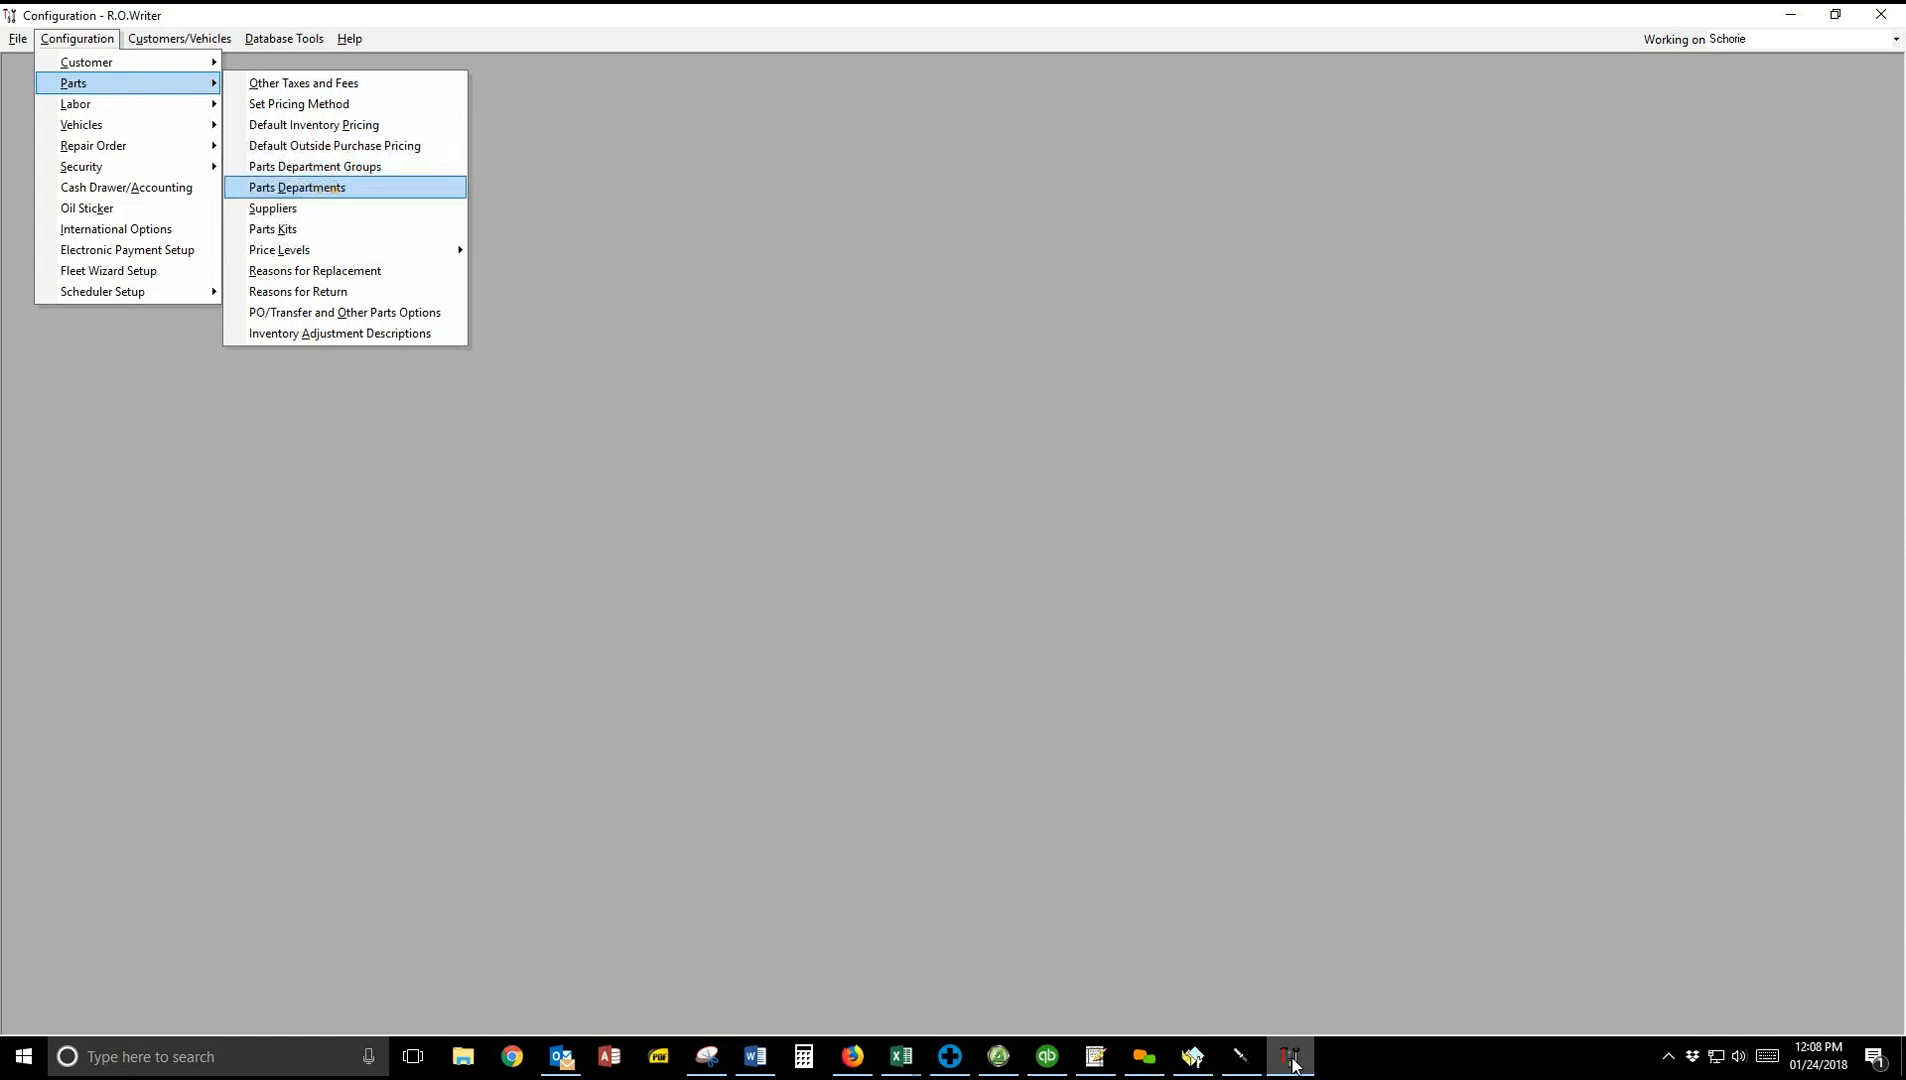
left_click(330, 188)
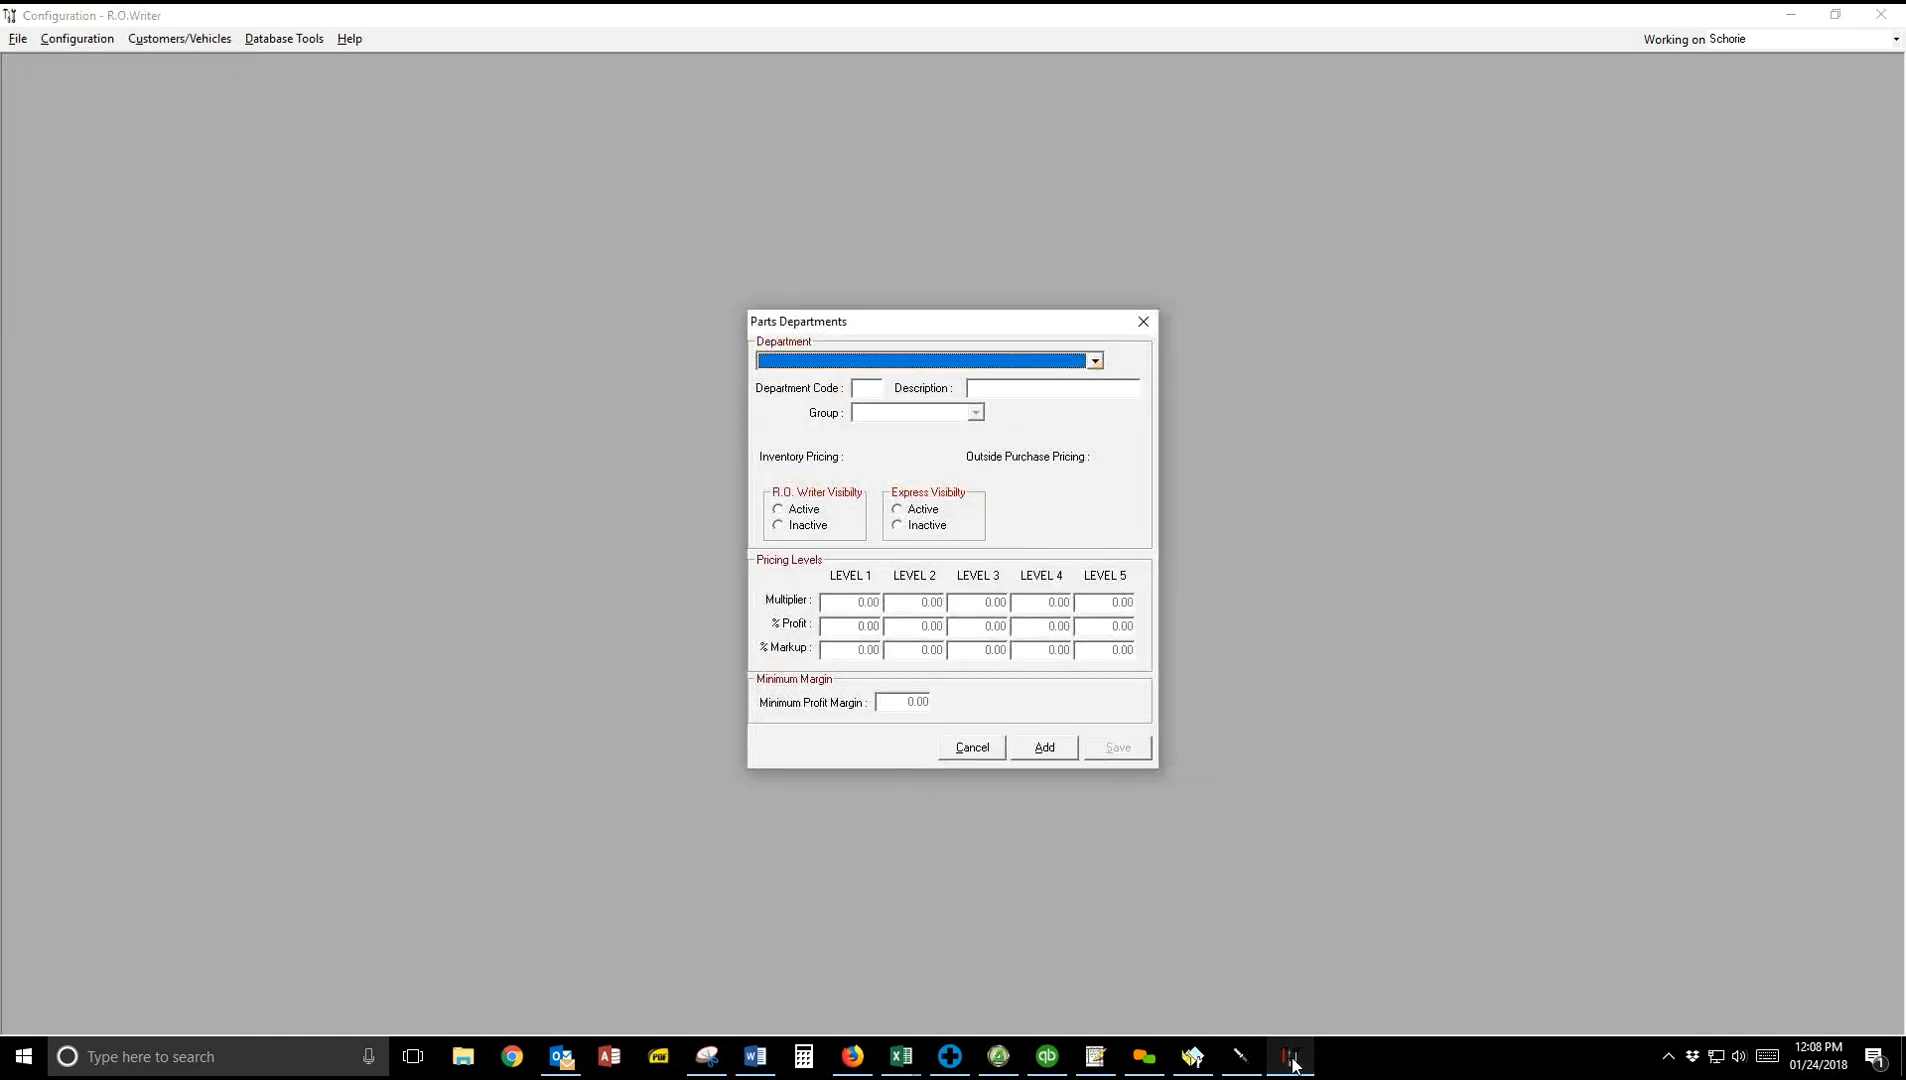
key("alt+Down")
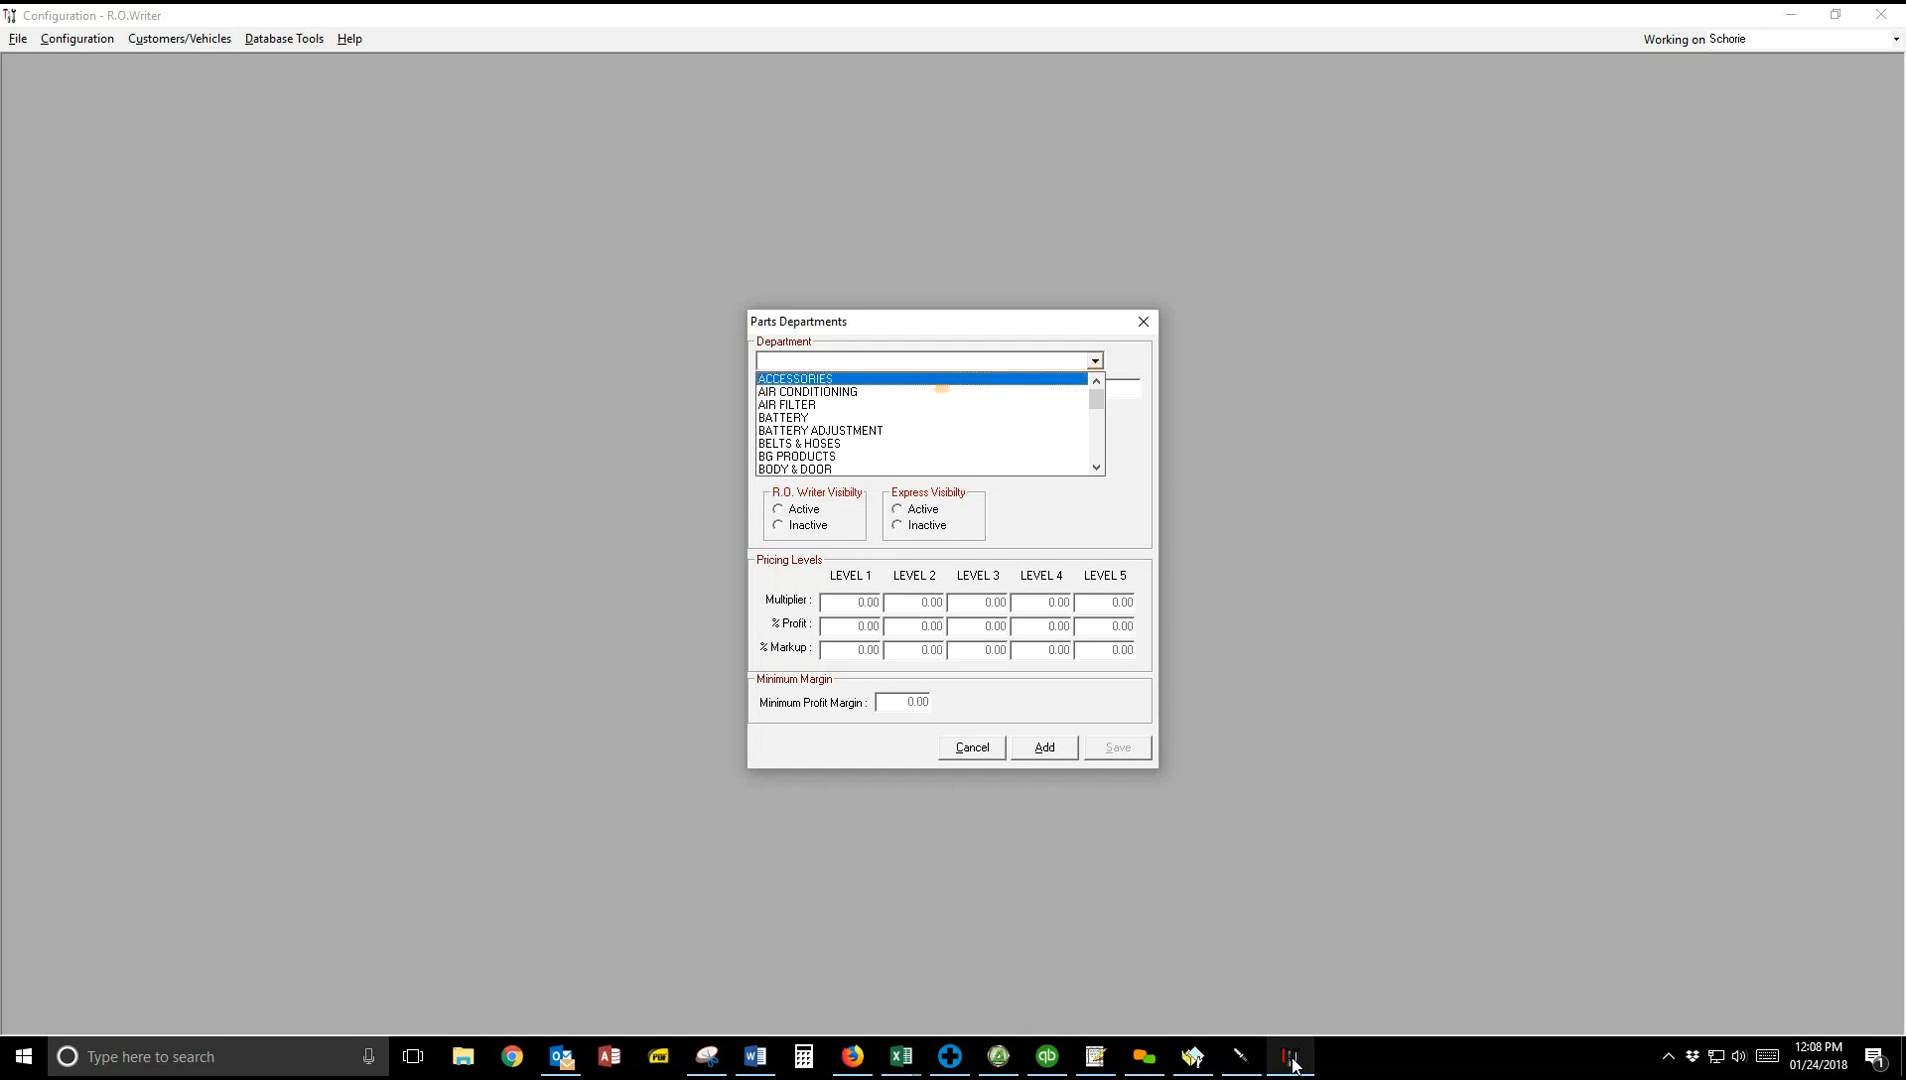
left_click(888, 417)
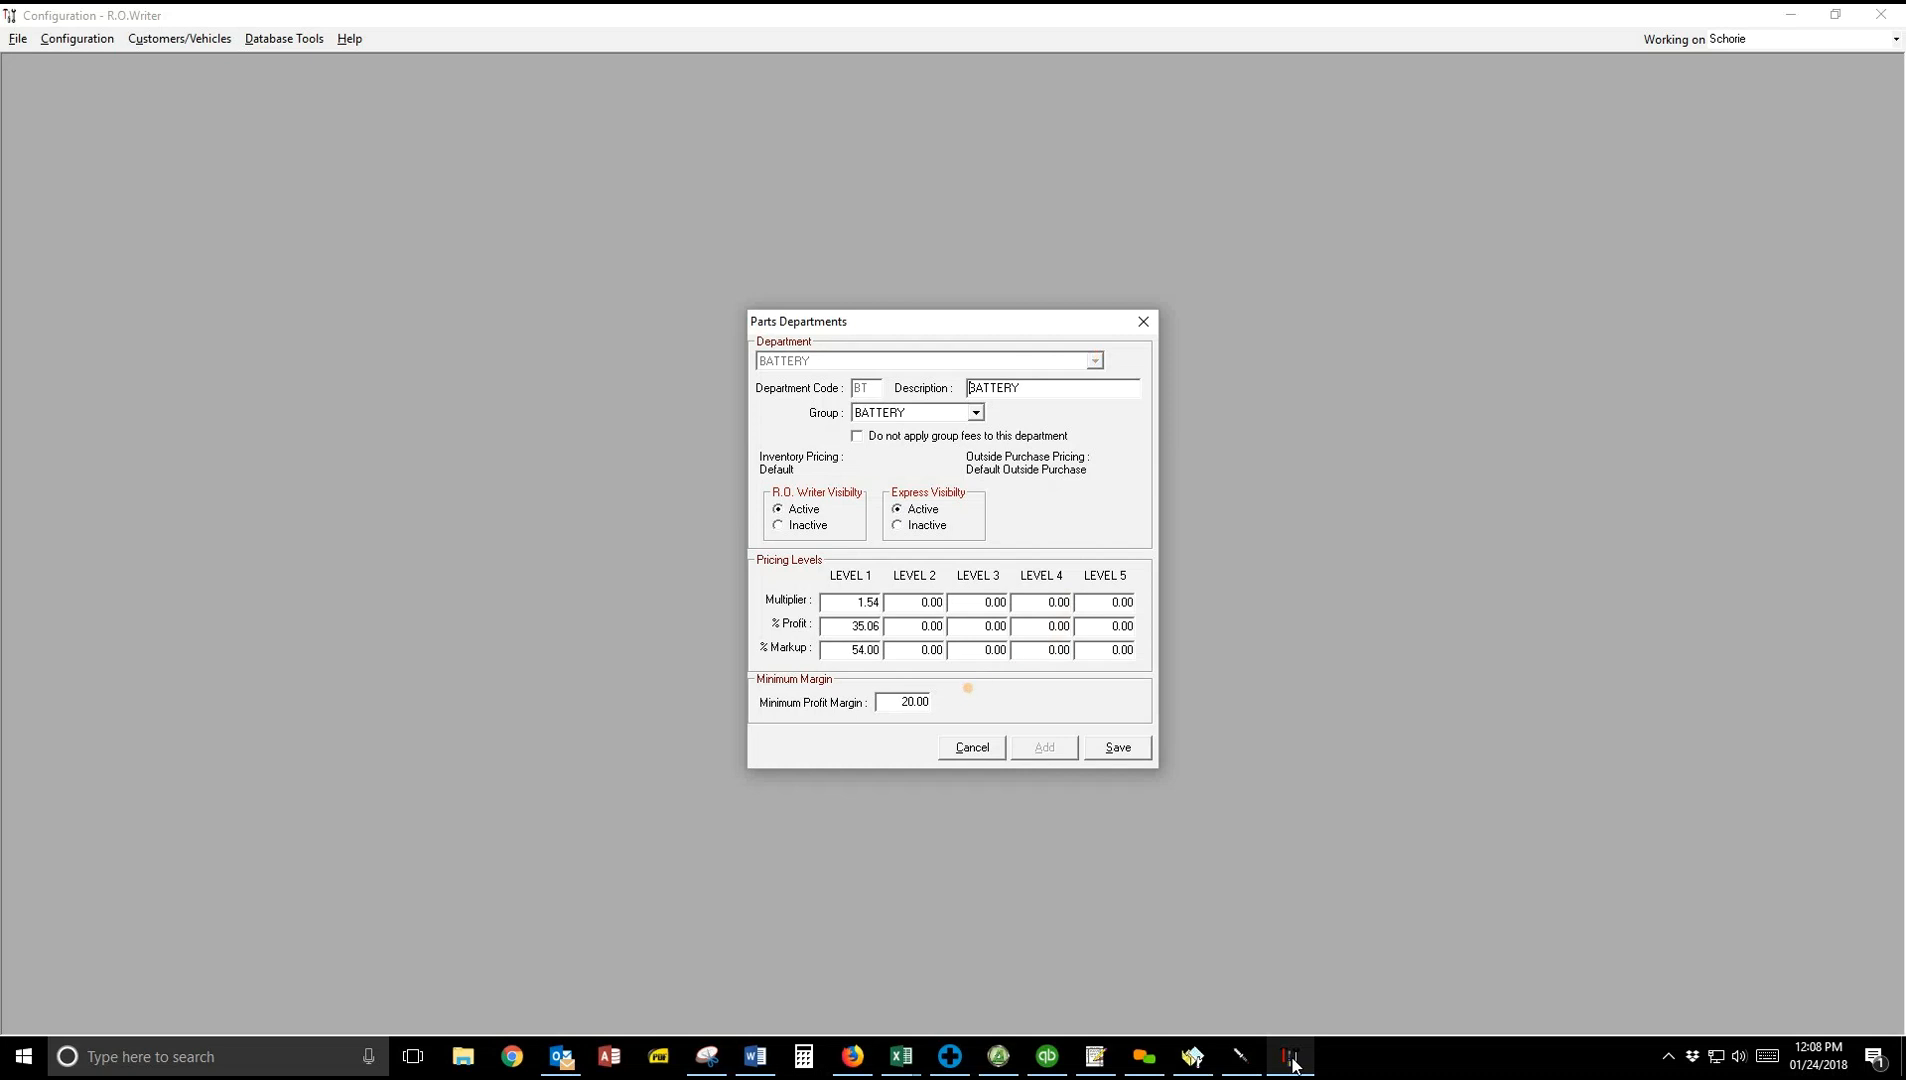
left_click(966, 748)
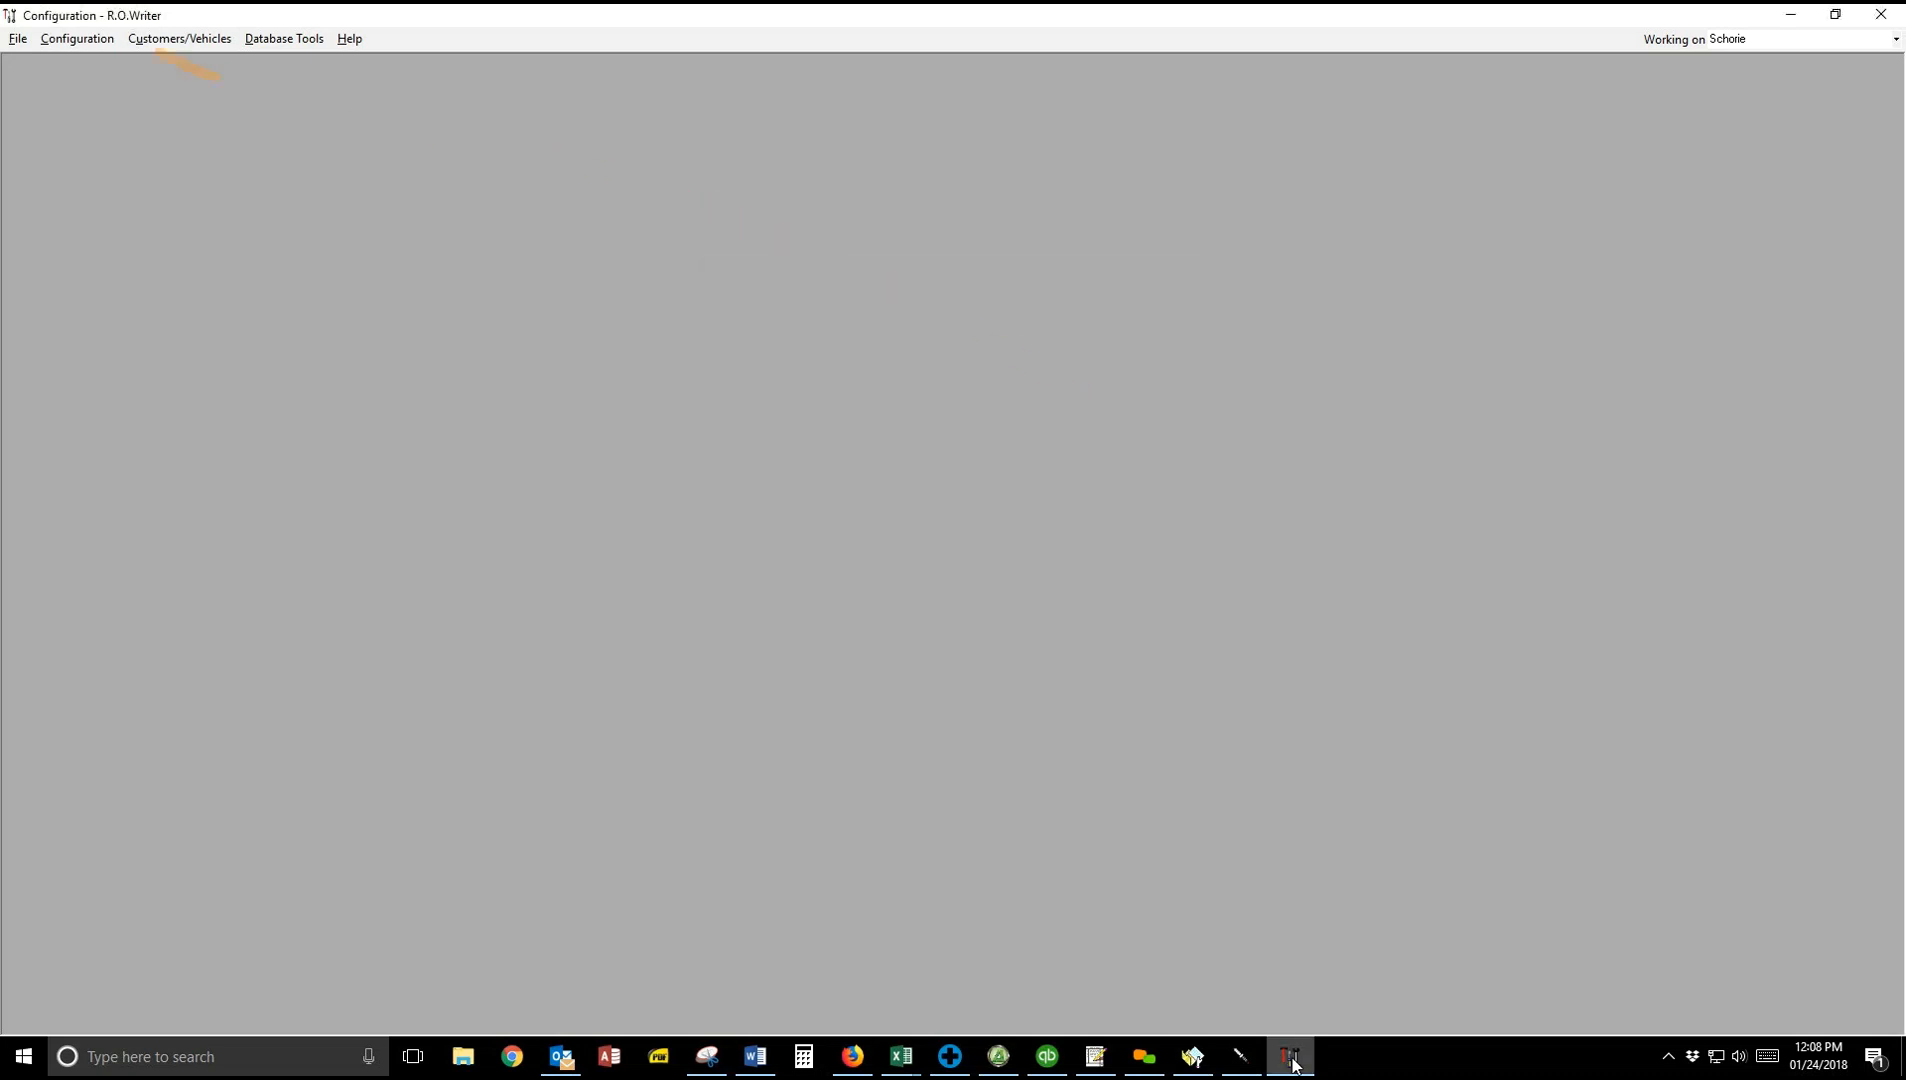
Step: Review the DEALER PARTS department's group, pricing levels and minimum profit margin, and close it without saving
left_click(77, 38)
mouse_move(166, 83)
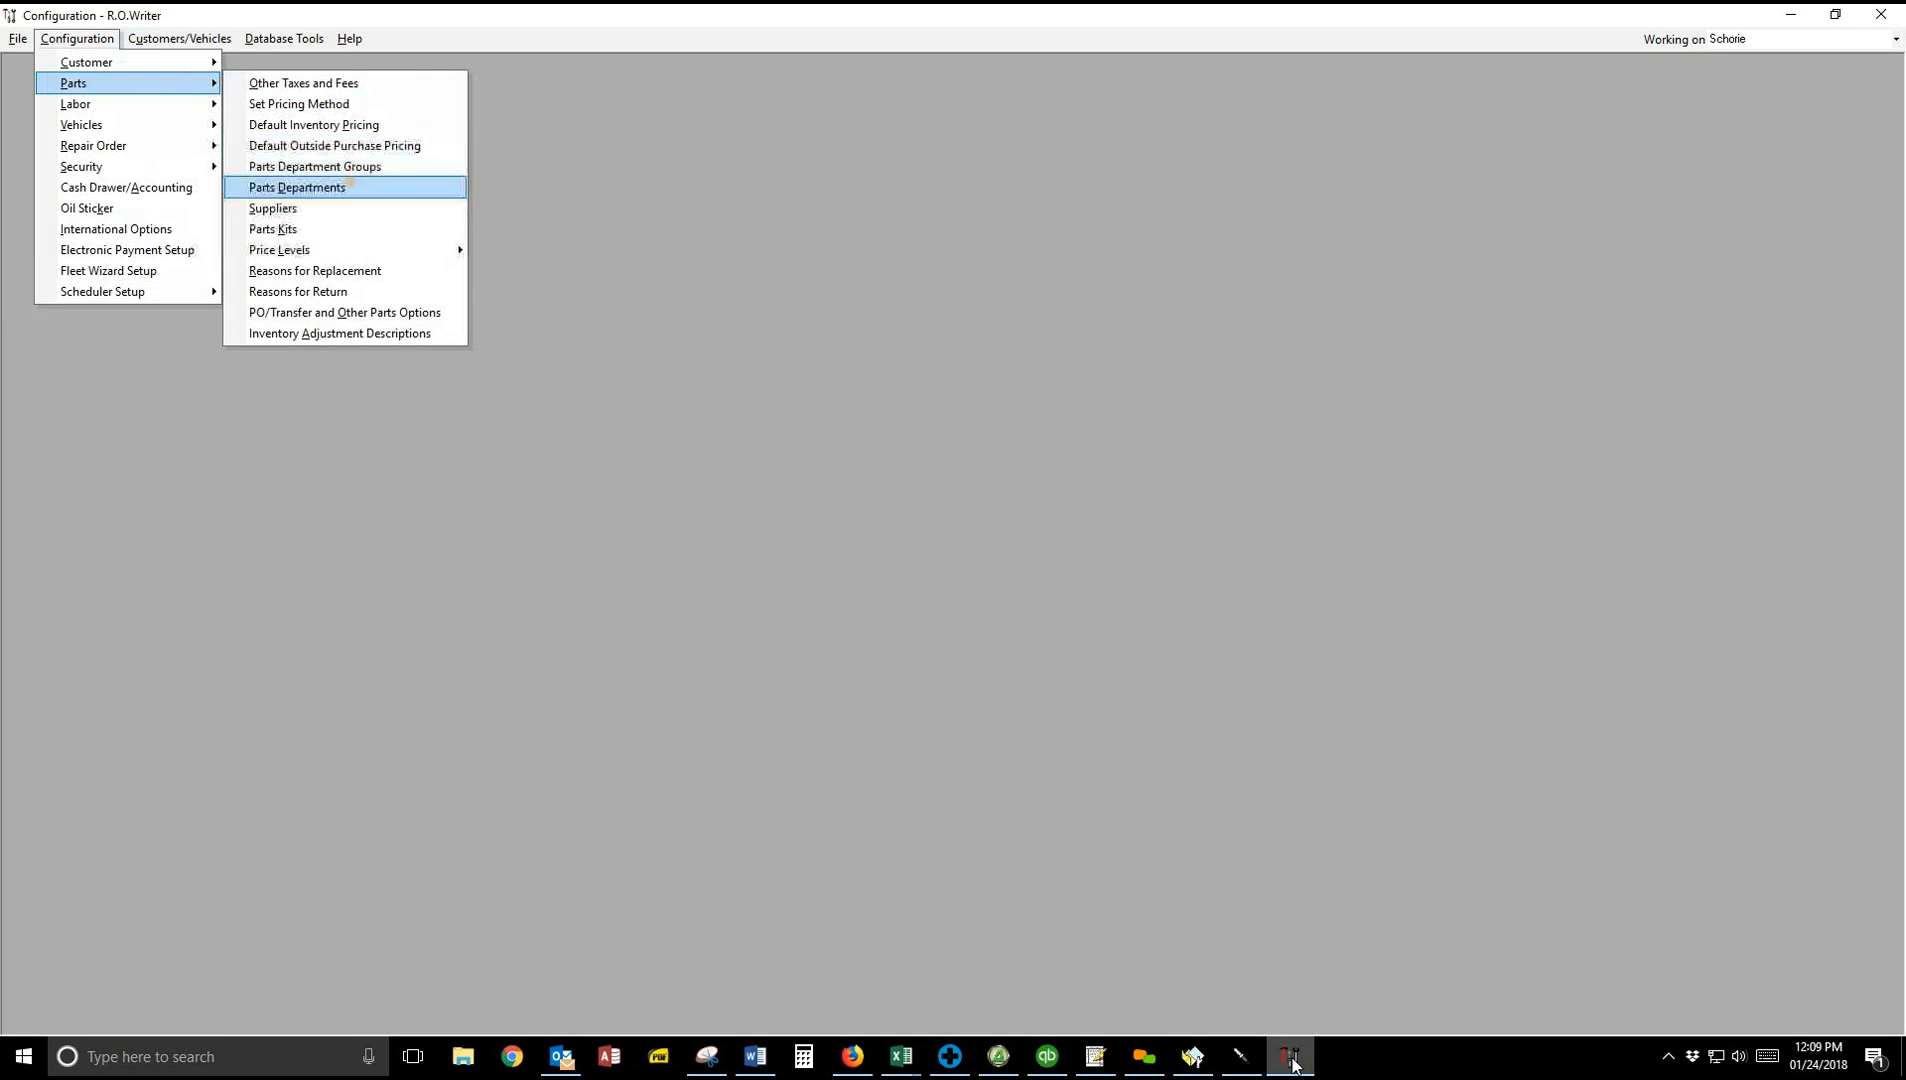
left_click(297, 187)
left_click(1094, 360)
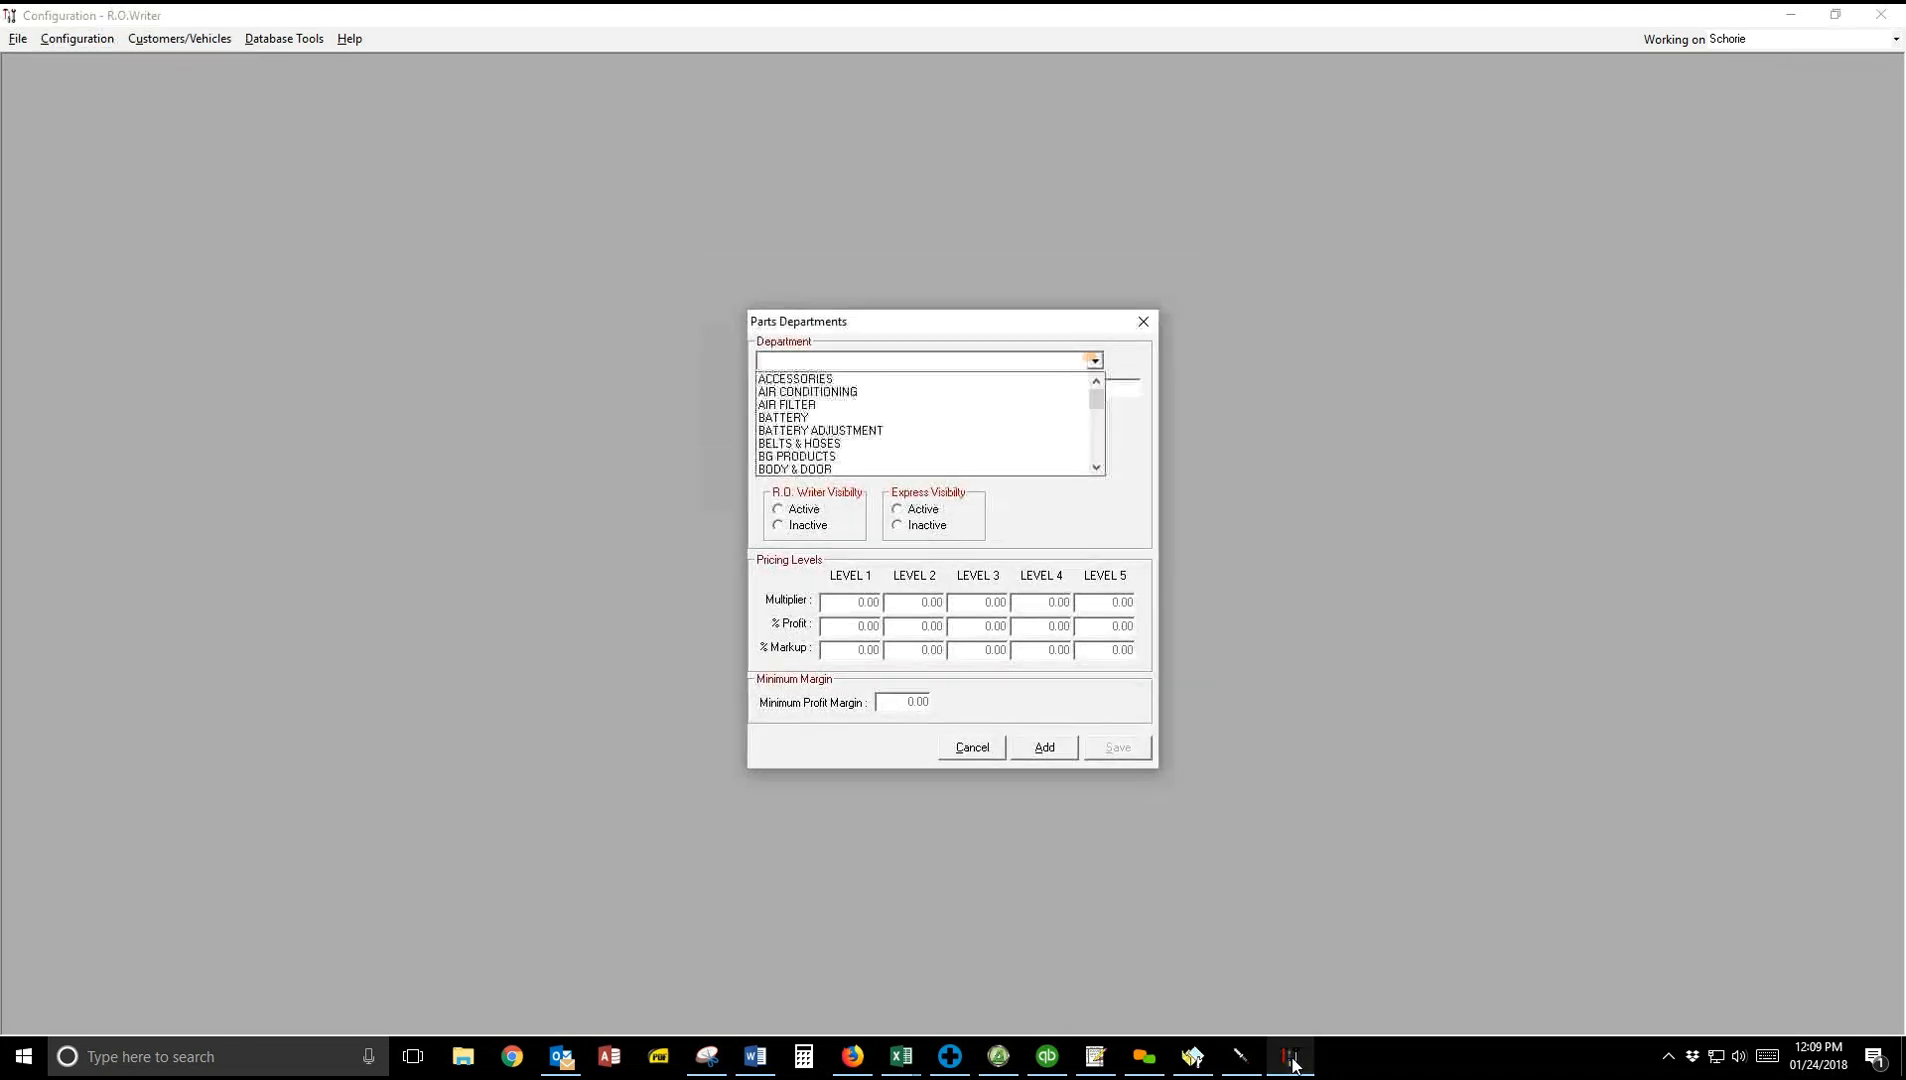
left_click(1096, 467)
left_click(1096, 467)
left_click(1096, 467)
left_click(1096, 467)
left_click(1096, 467)
left_click(1096, 467)
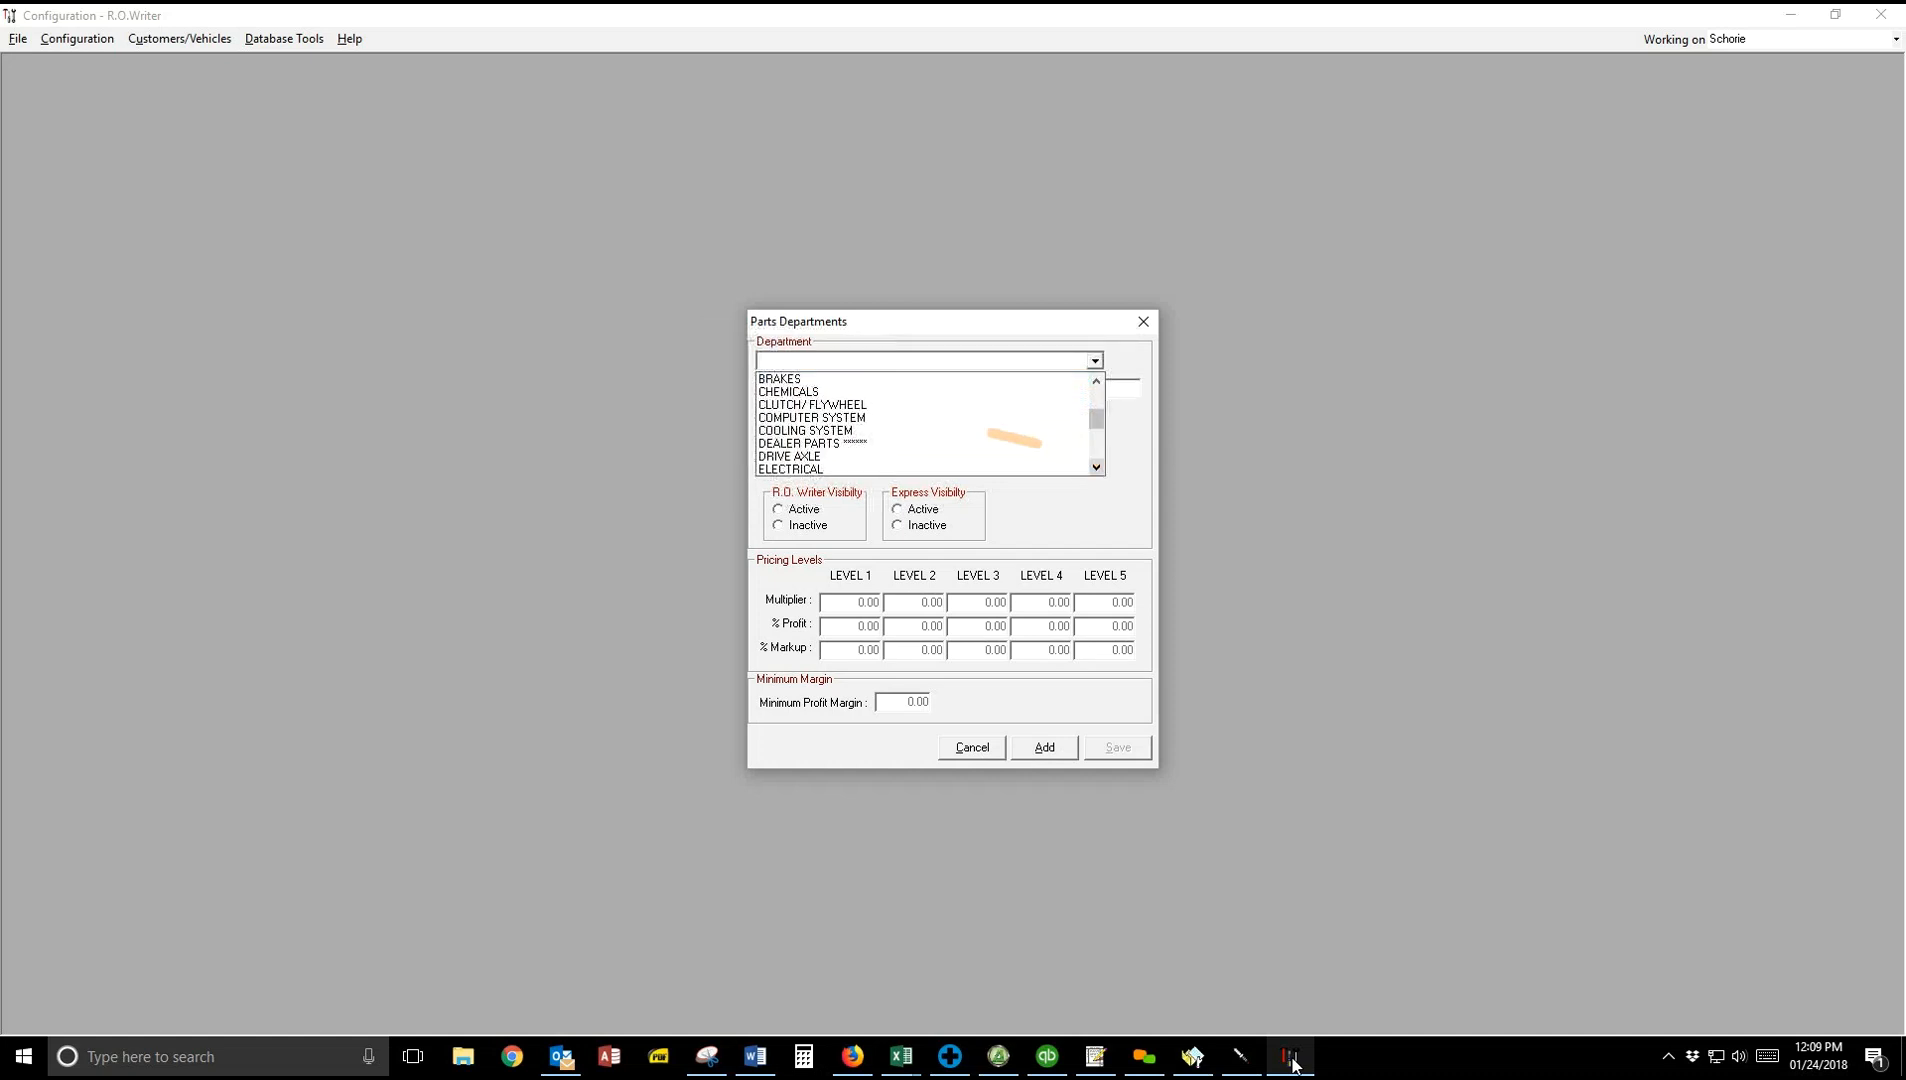
left_click(910, 444)
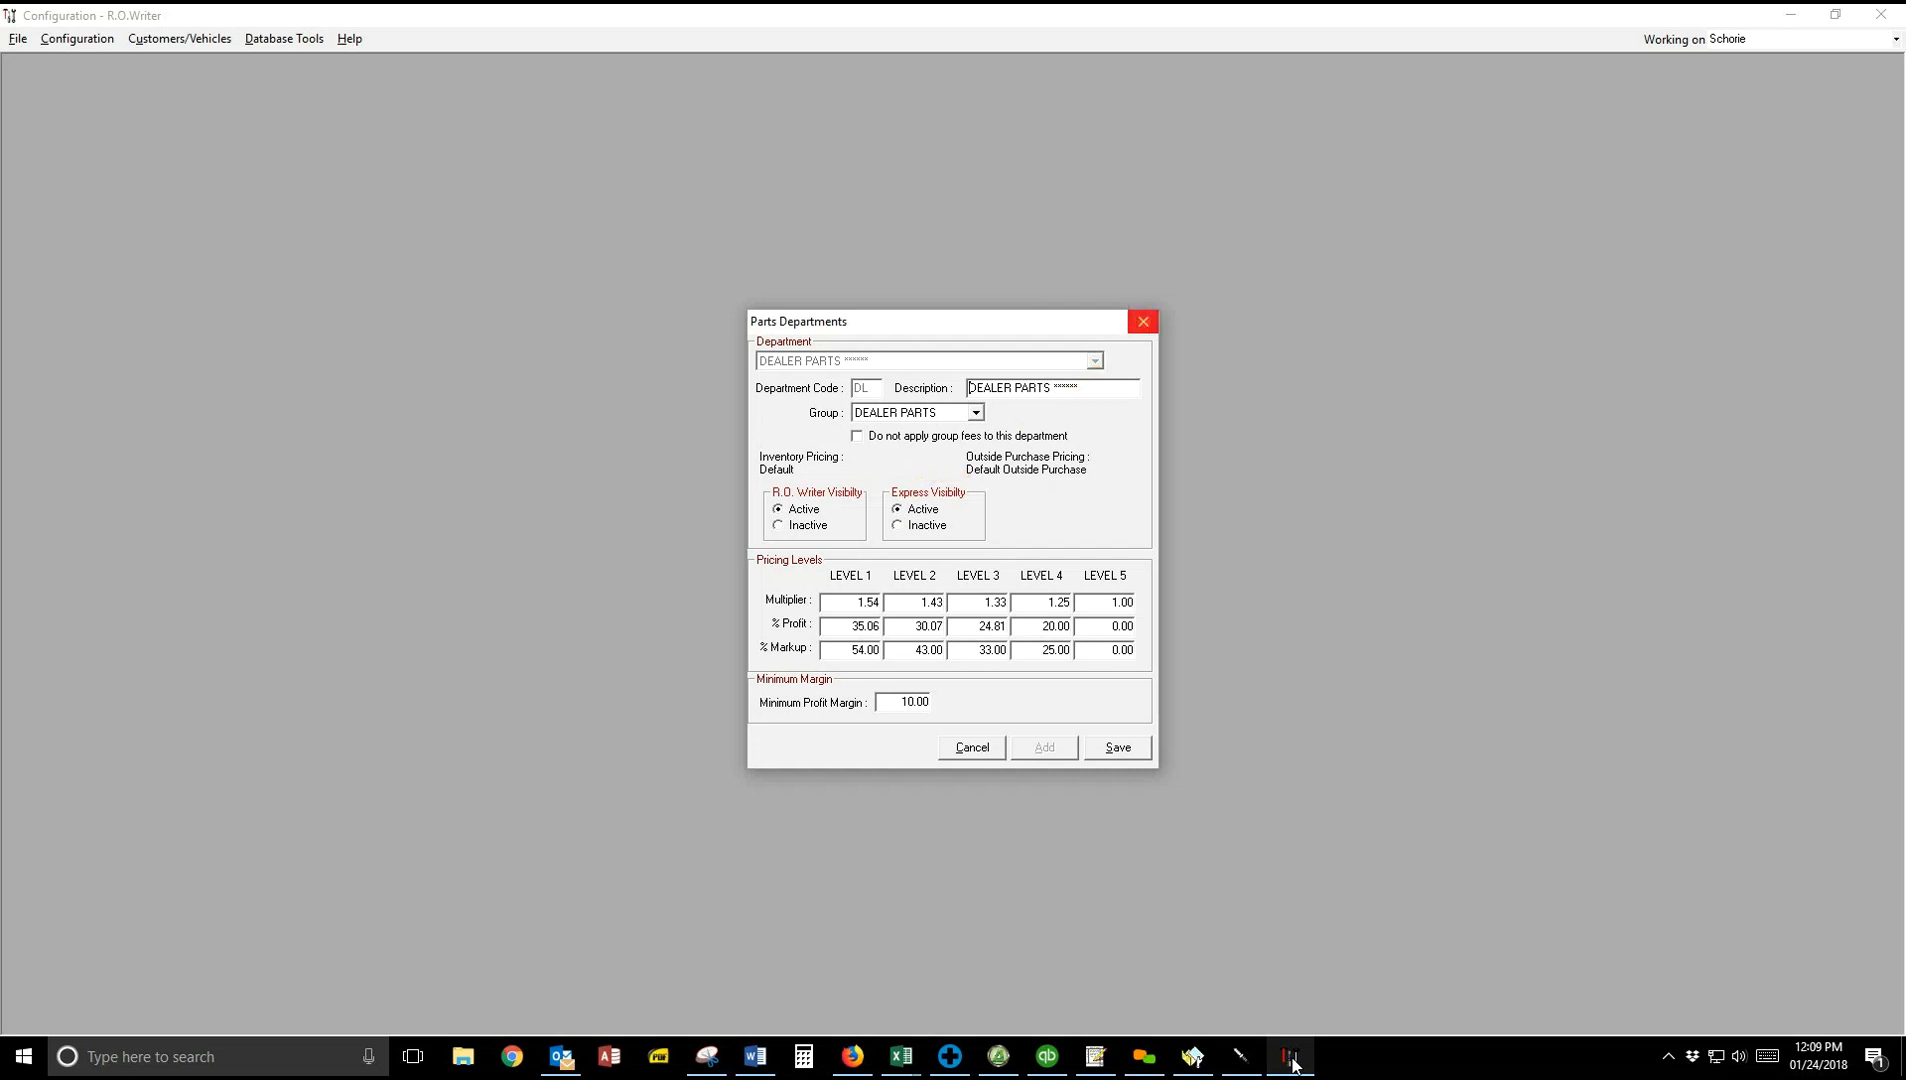
left_click(1143, 321)
Step: Add the excluded OIL FILTER department to the MAINTENANCE parts department group
left_click(107, 39)
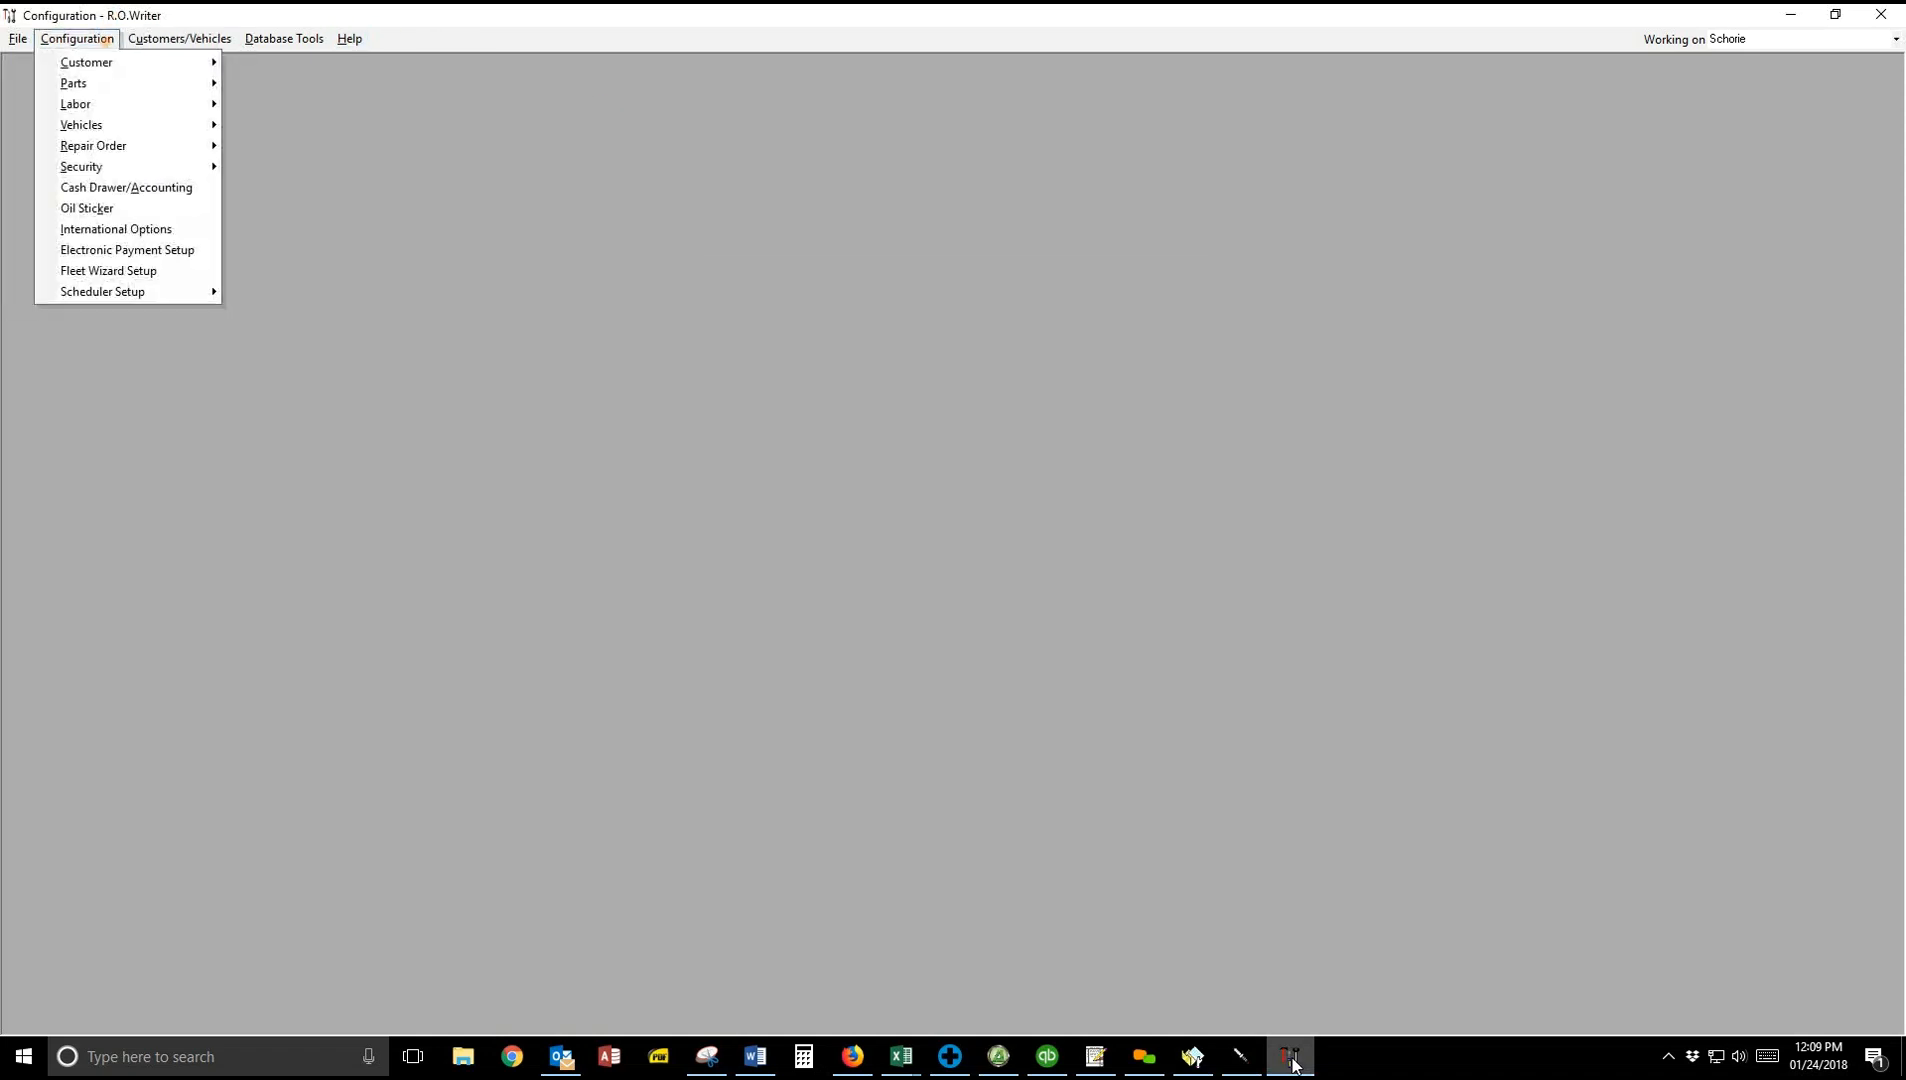
mouse_move(195, 102)
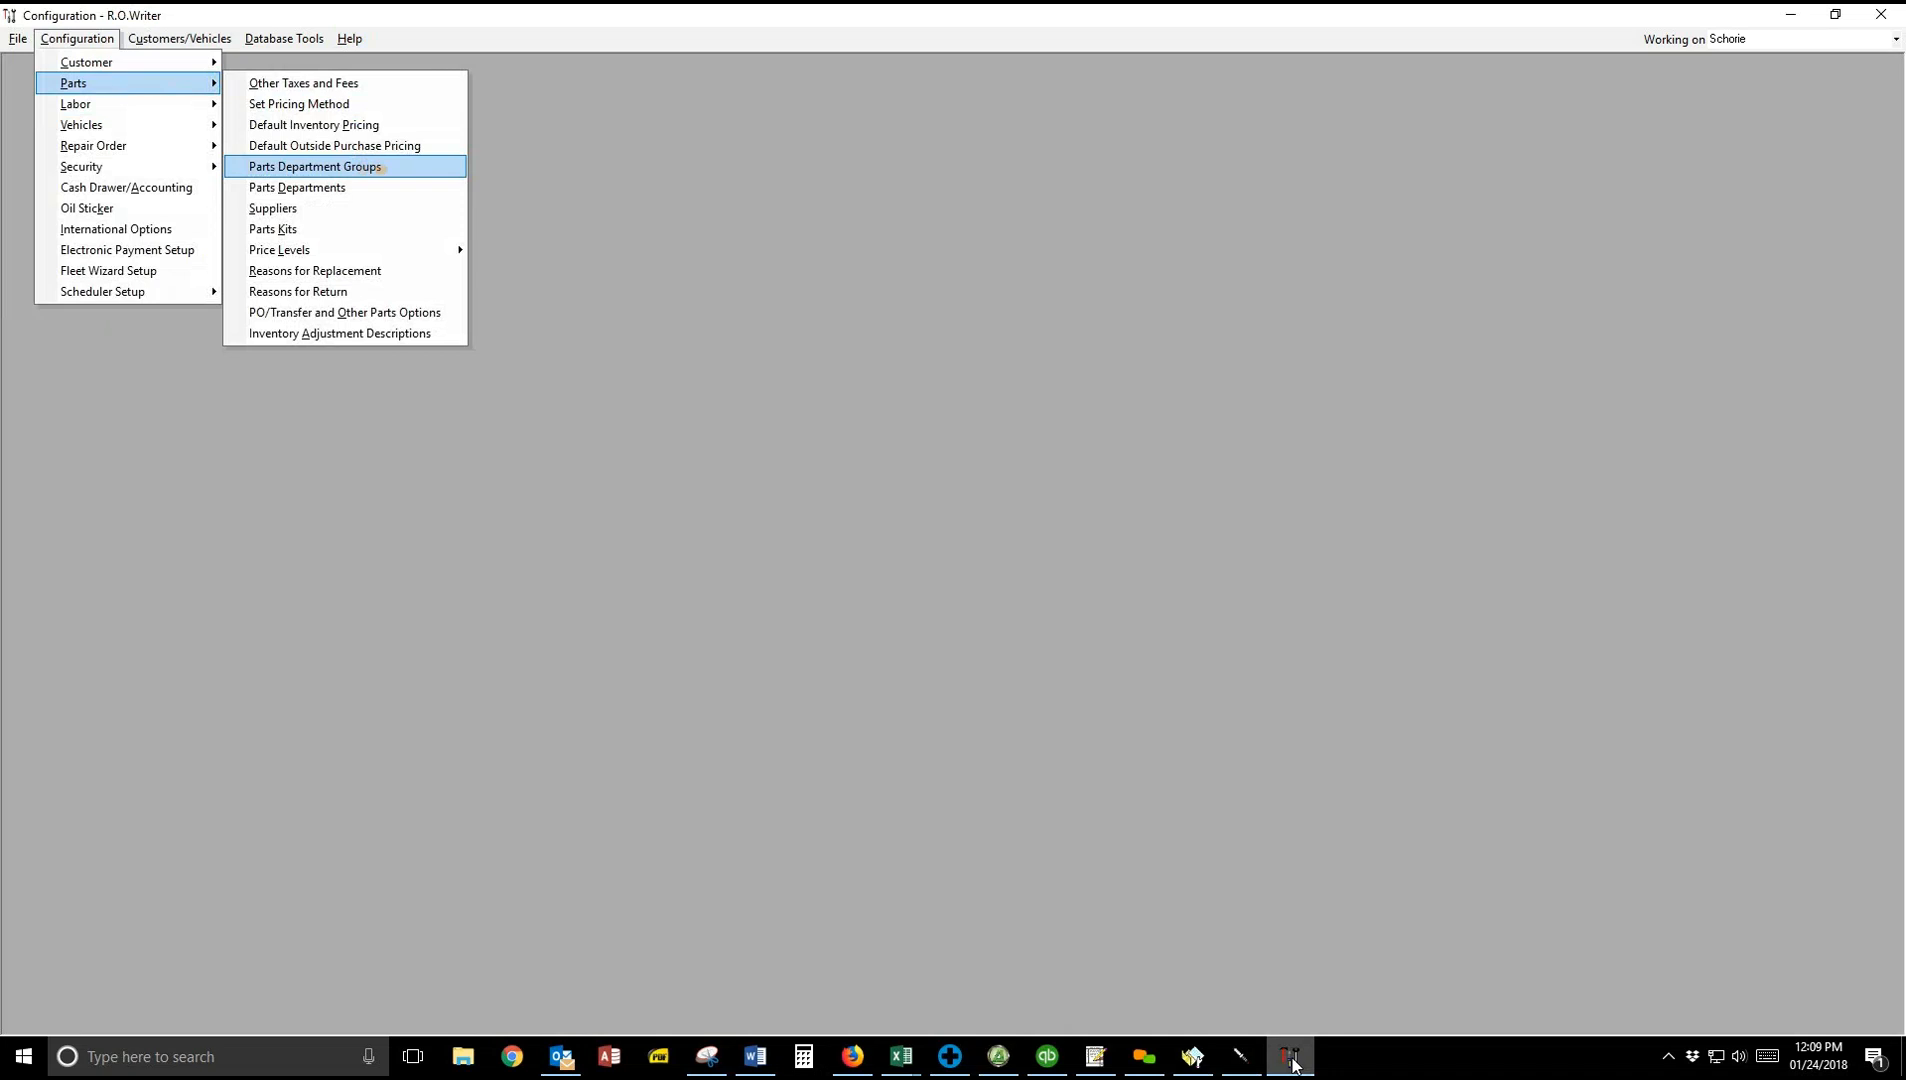
left_click(386, 168)
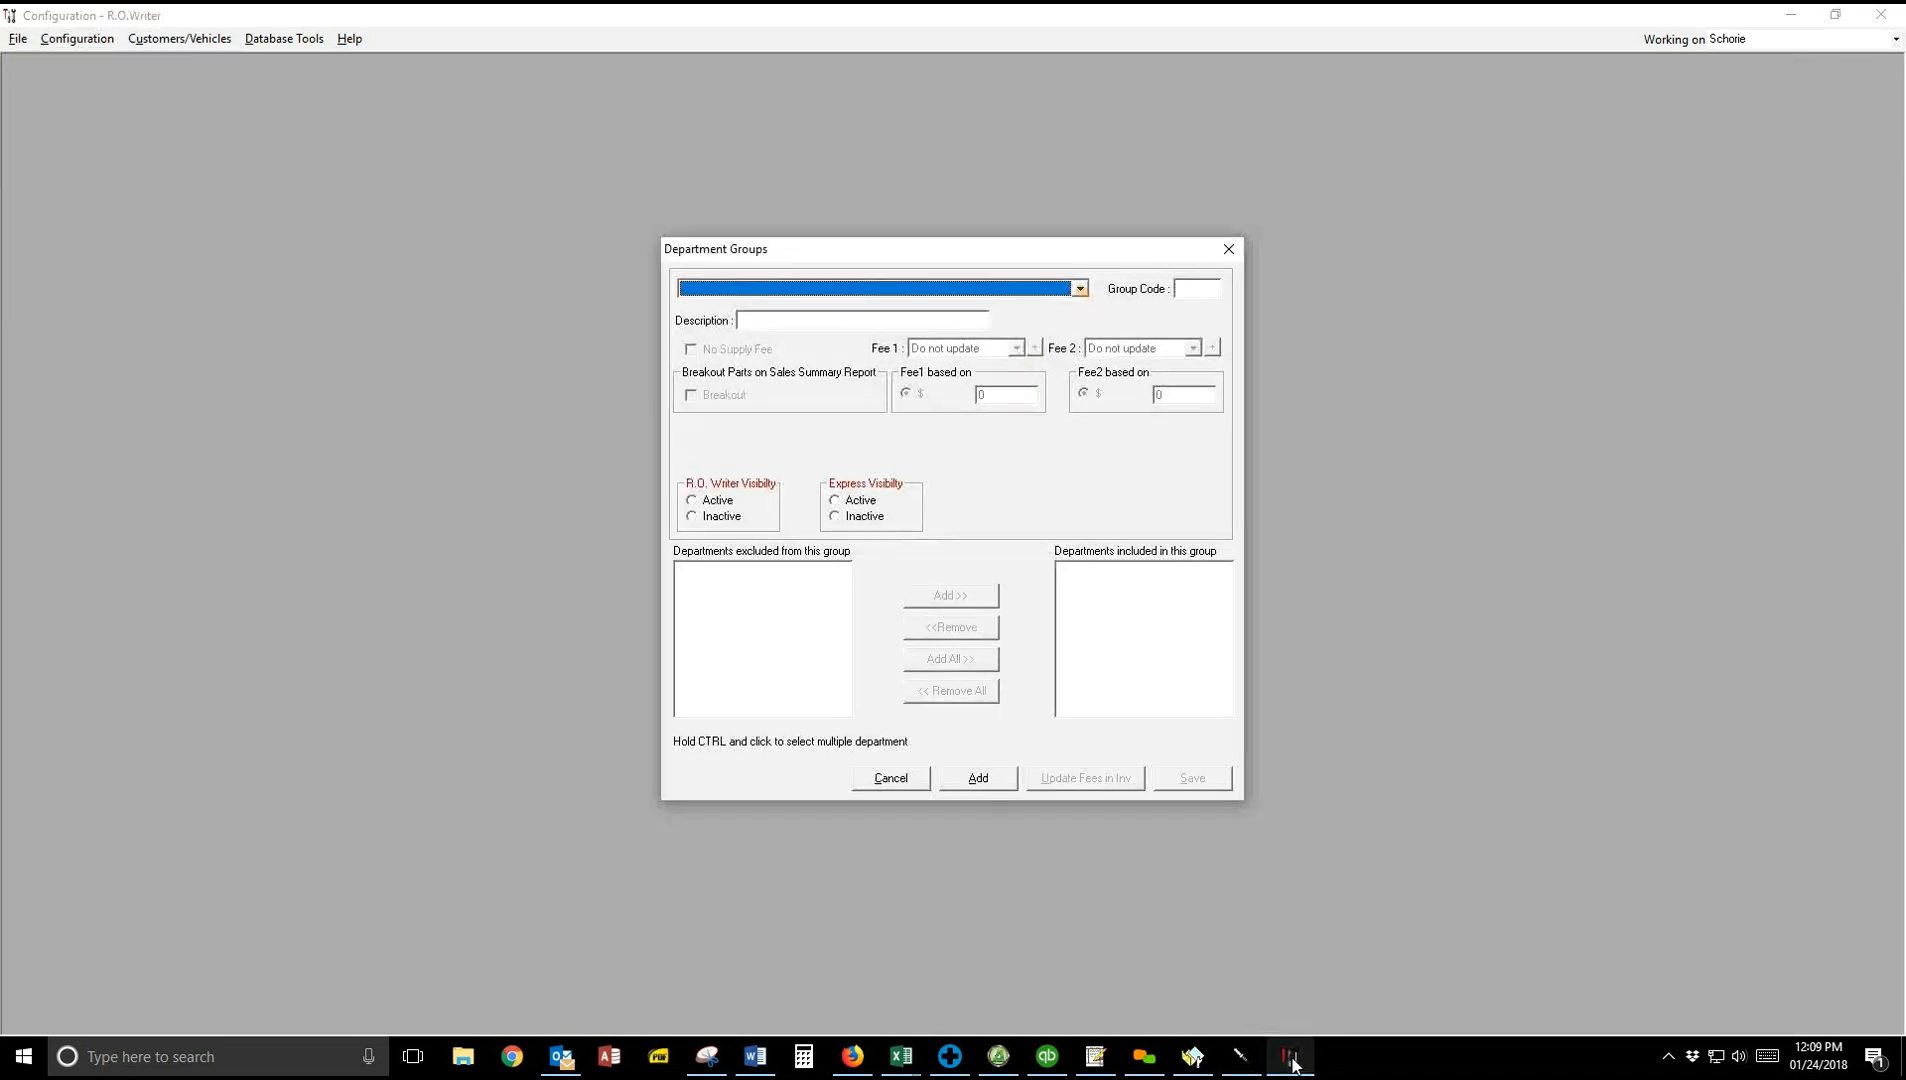
left_click(1080, 289)
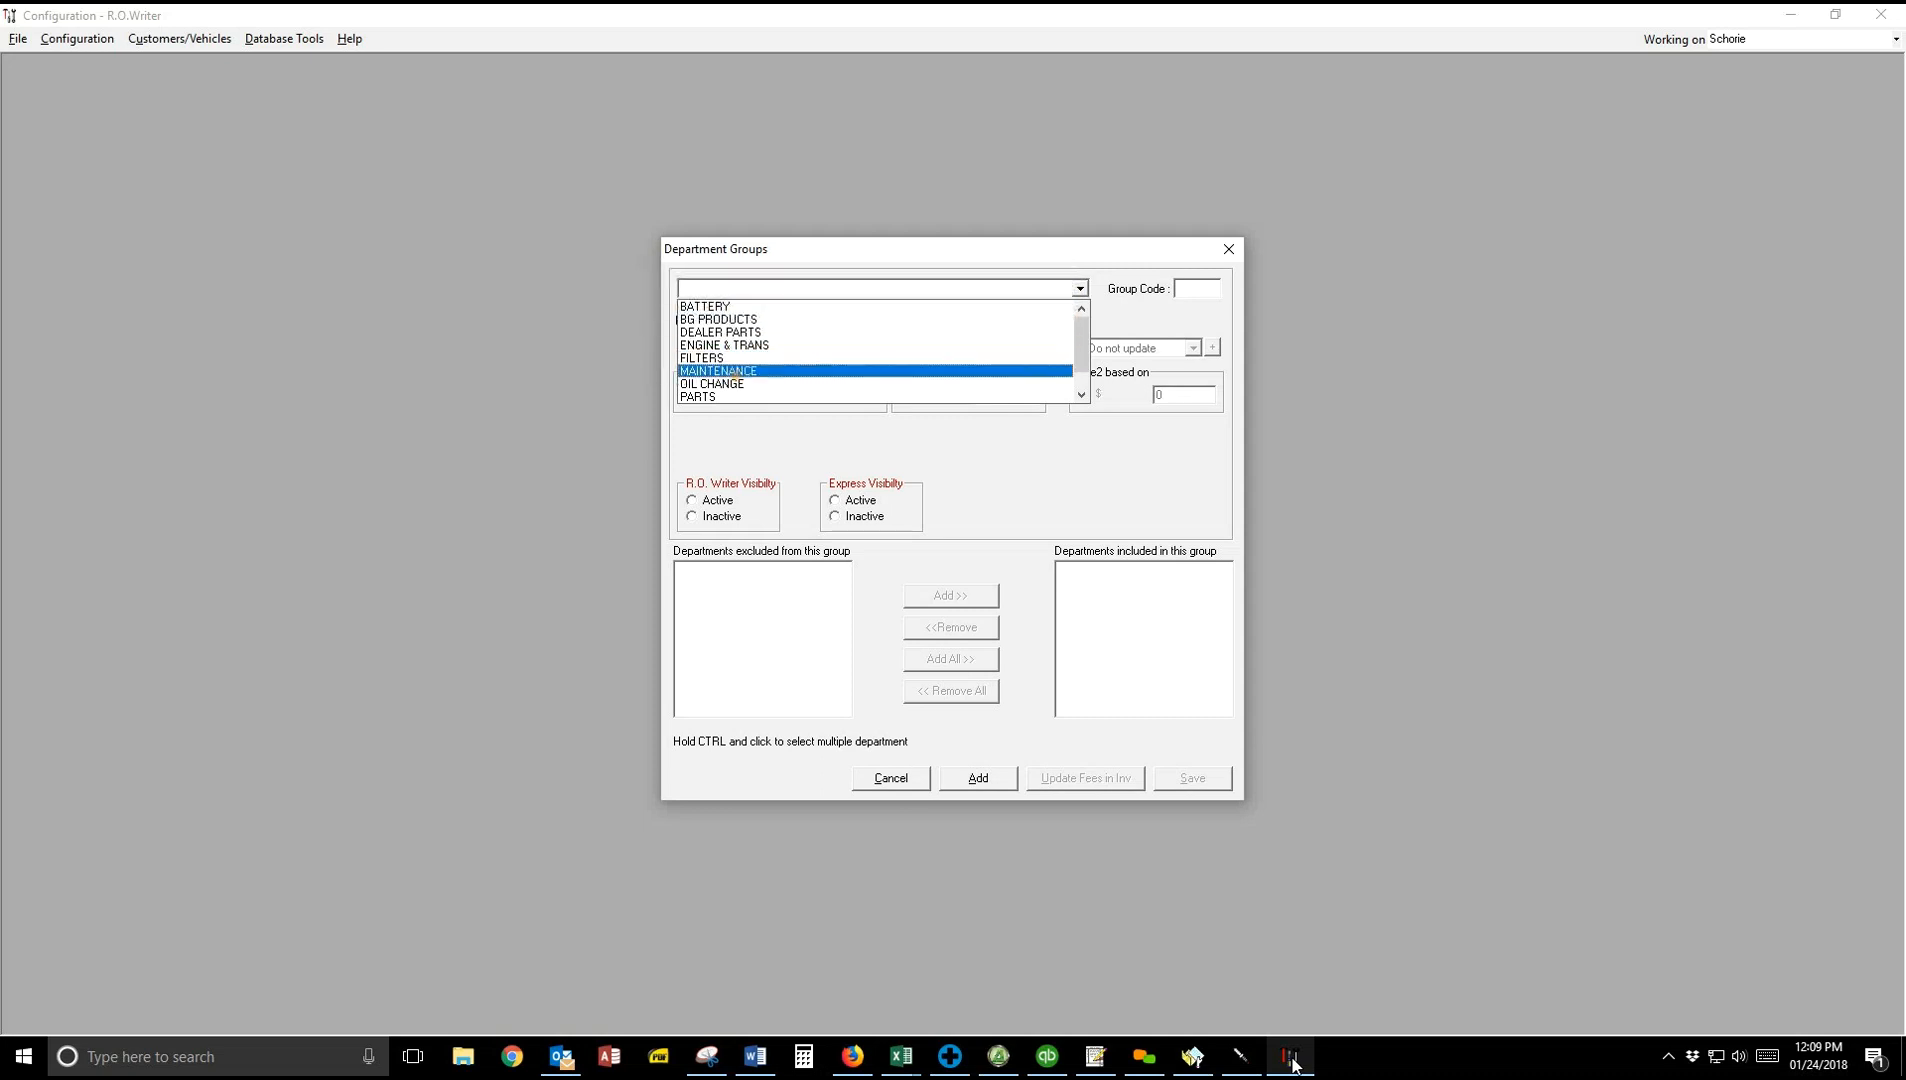
left_click(739, 371)
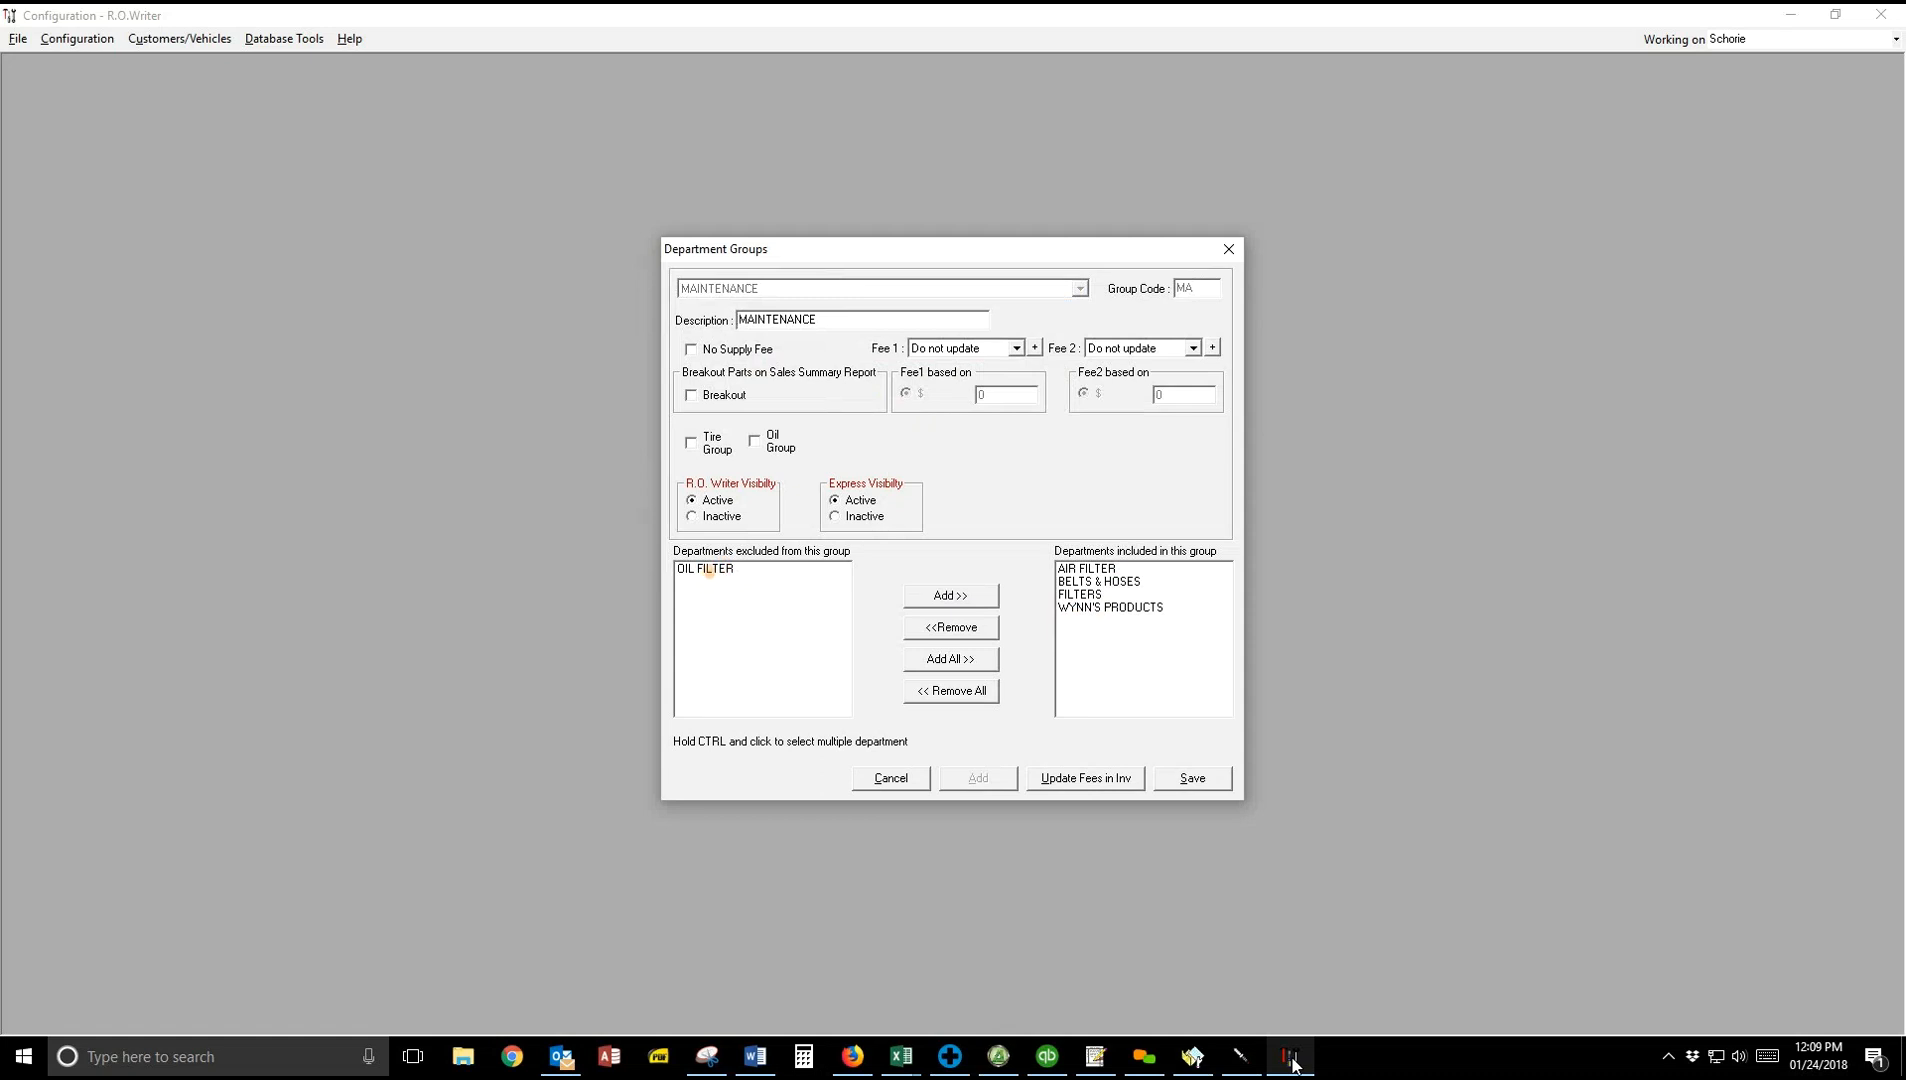
left_click(709, 570)
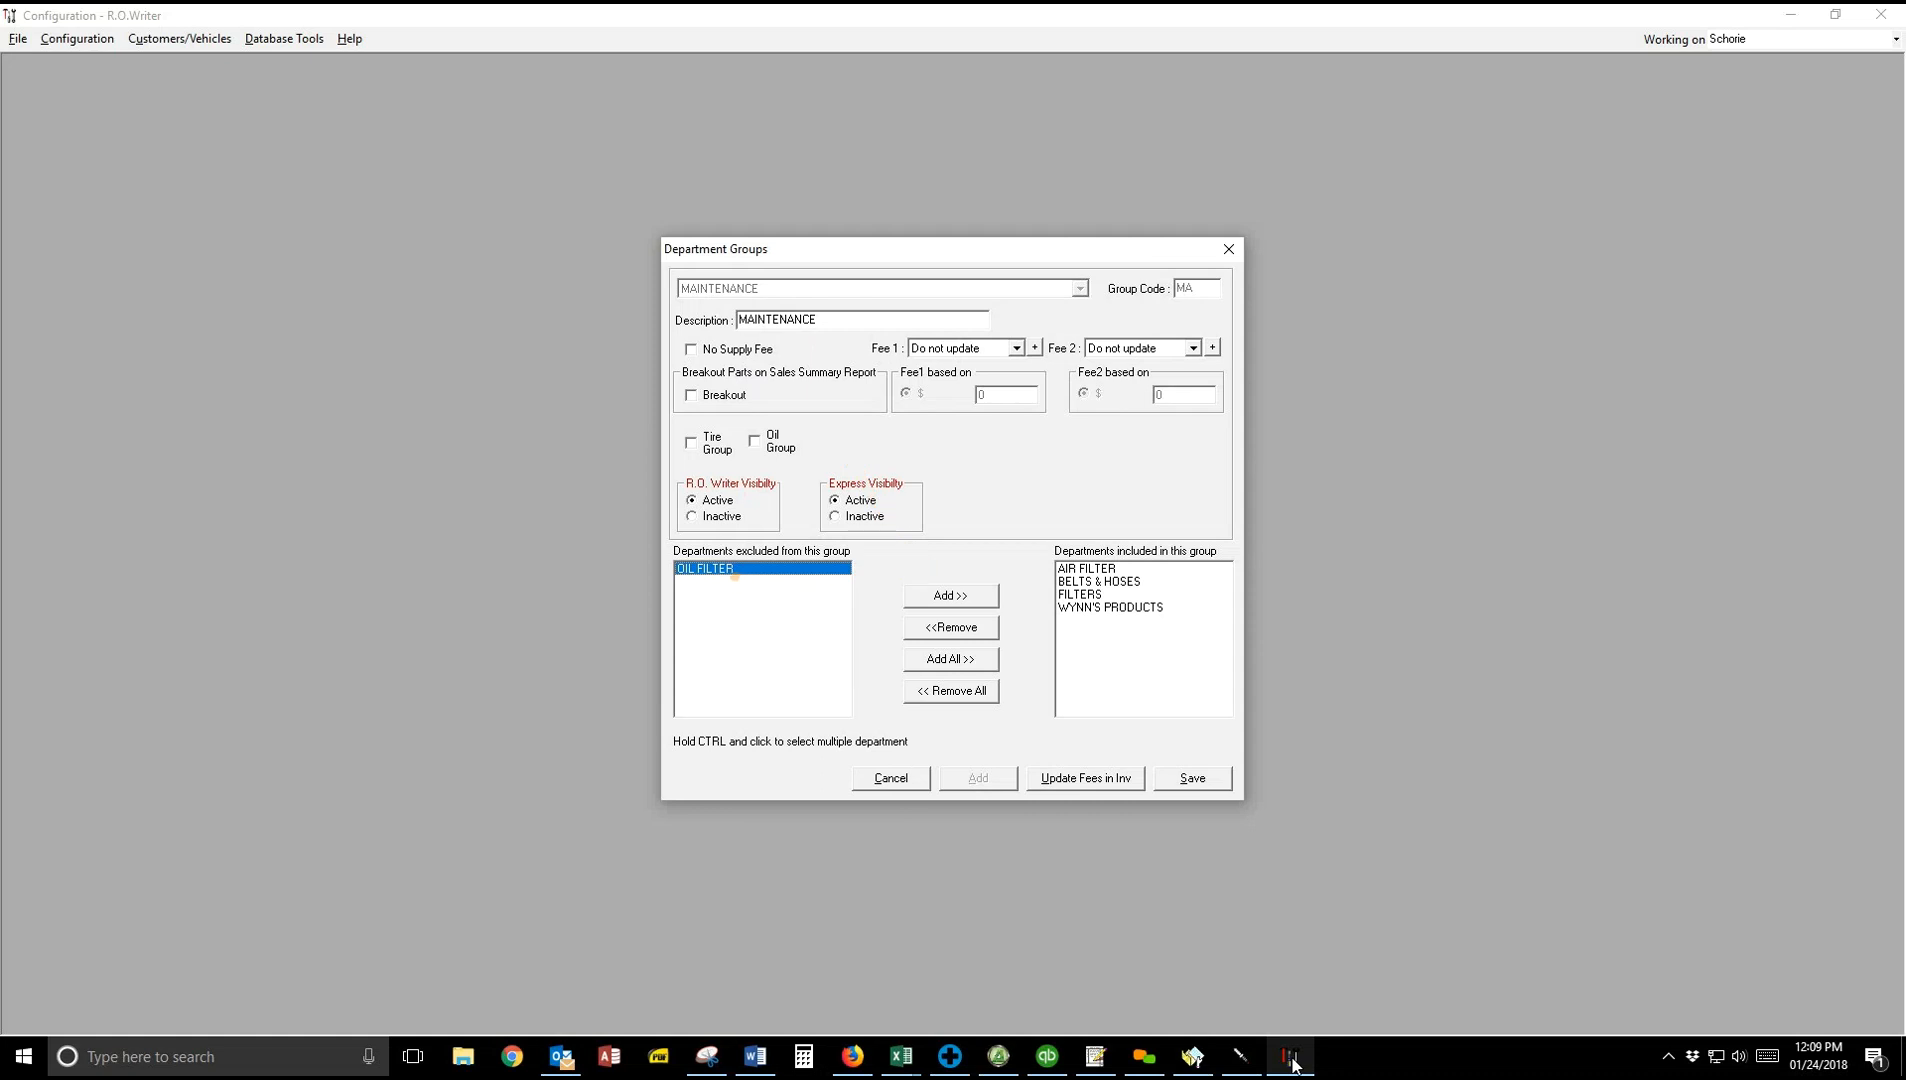
left_click(990, 597)
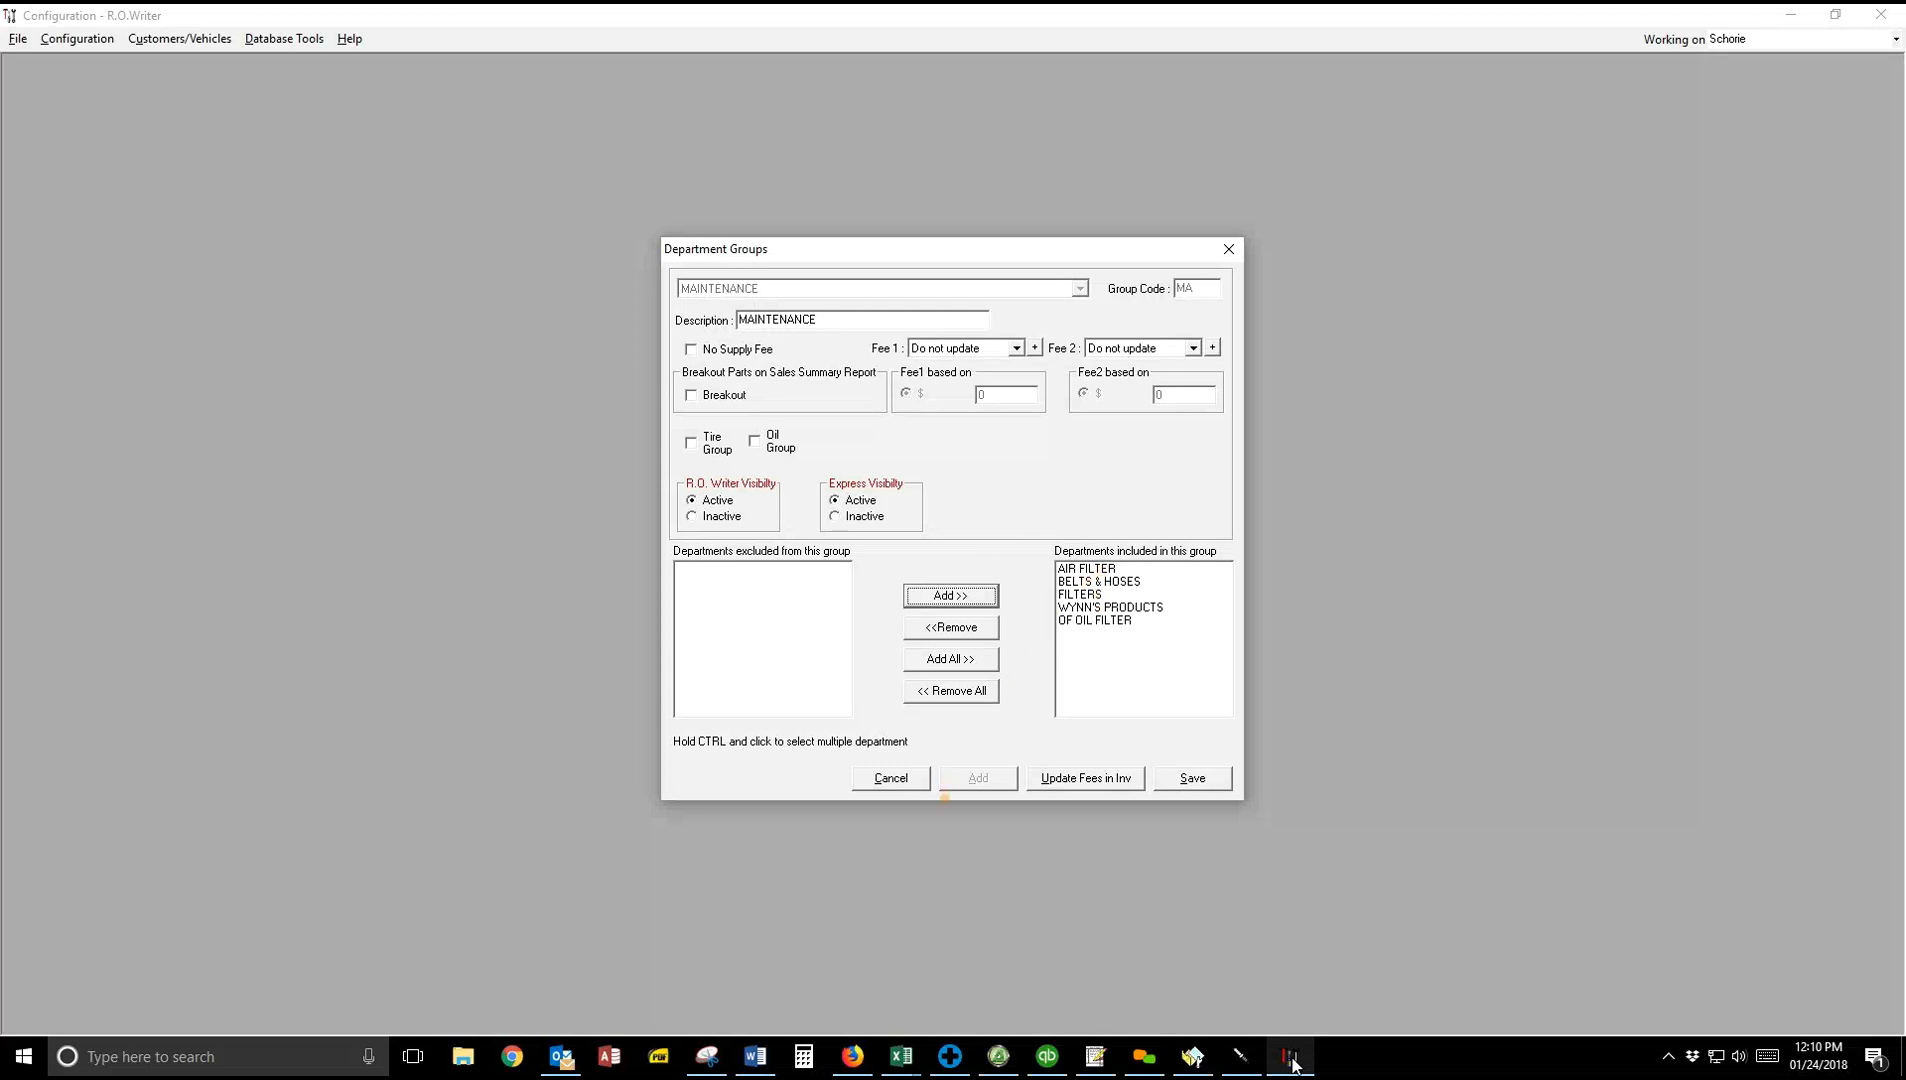
Step: Switch to R.O.Writer Reporting, run the Itemized Sales Report for 08/01/2017 to 08/31/2017 to the screen, and close it after review
left_click(1194, 1062)
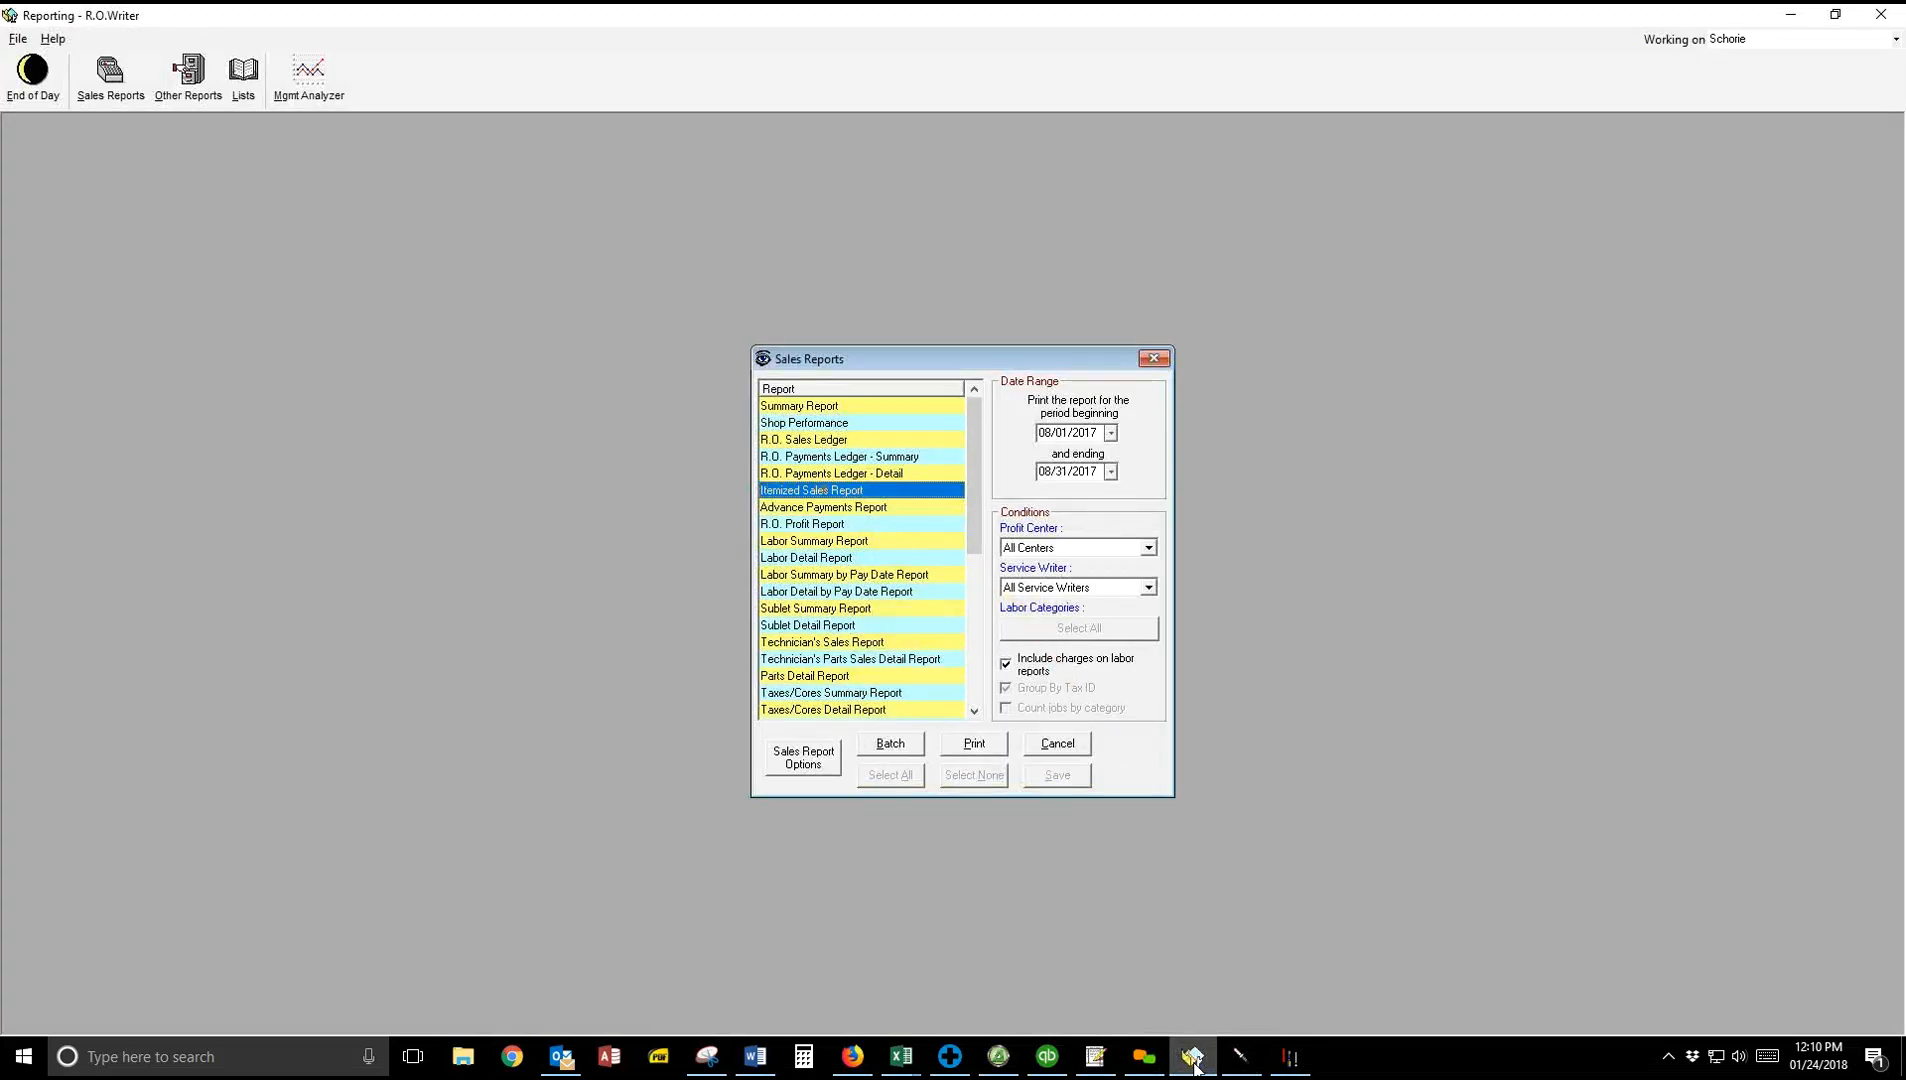
left_click(974, 743)
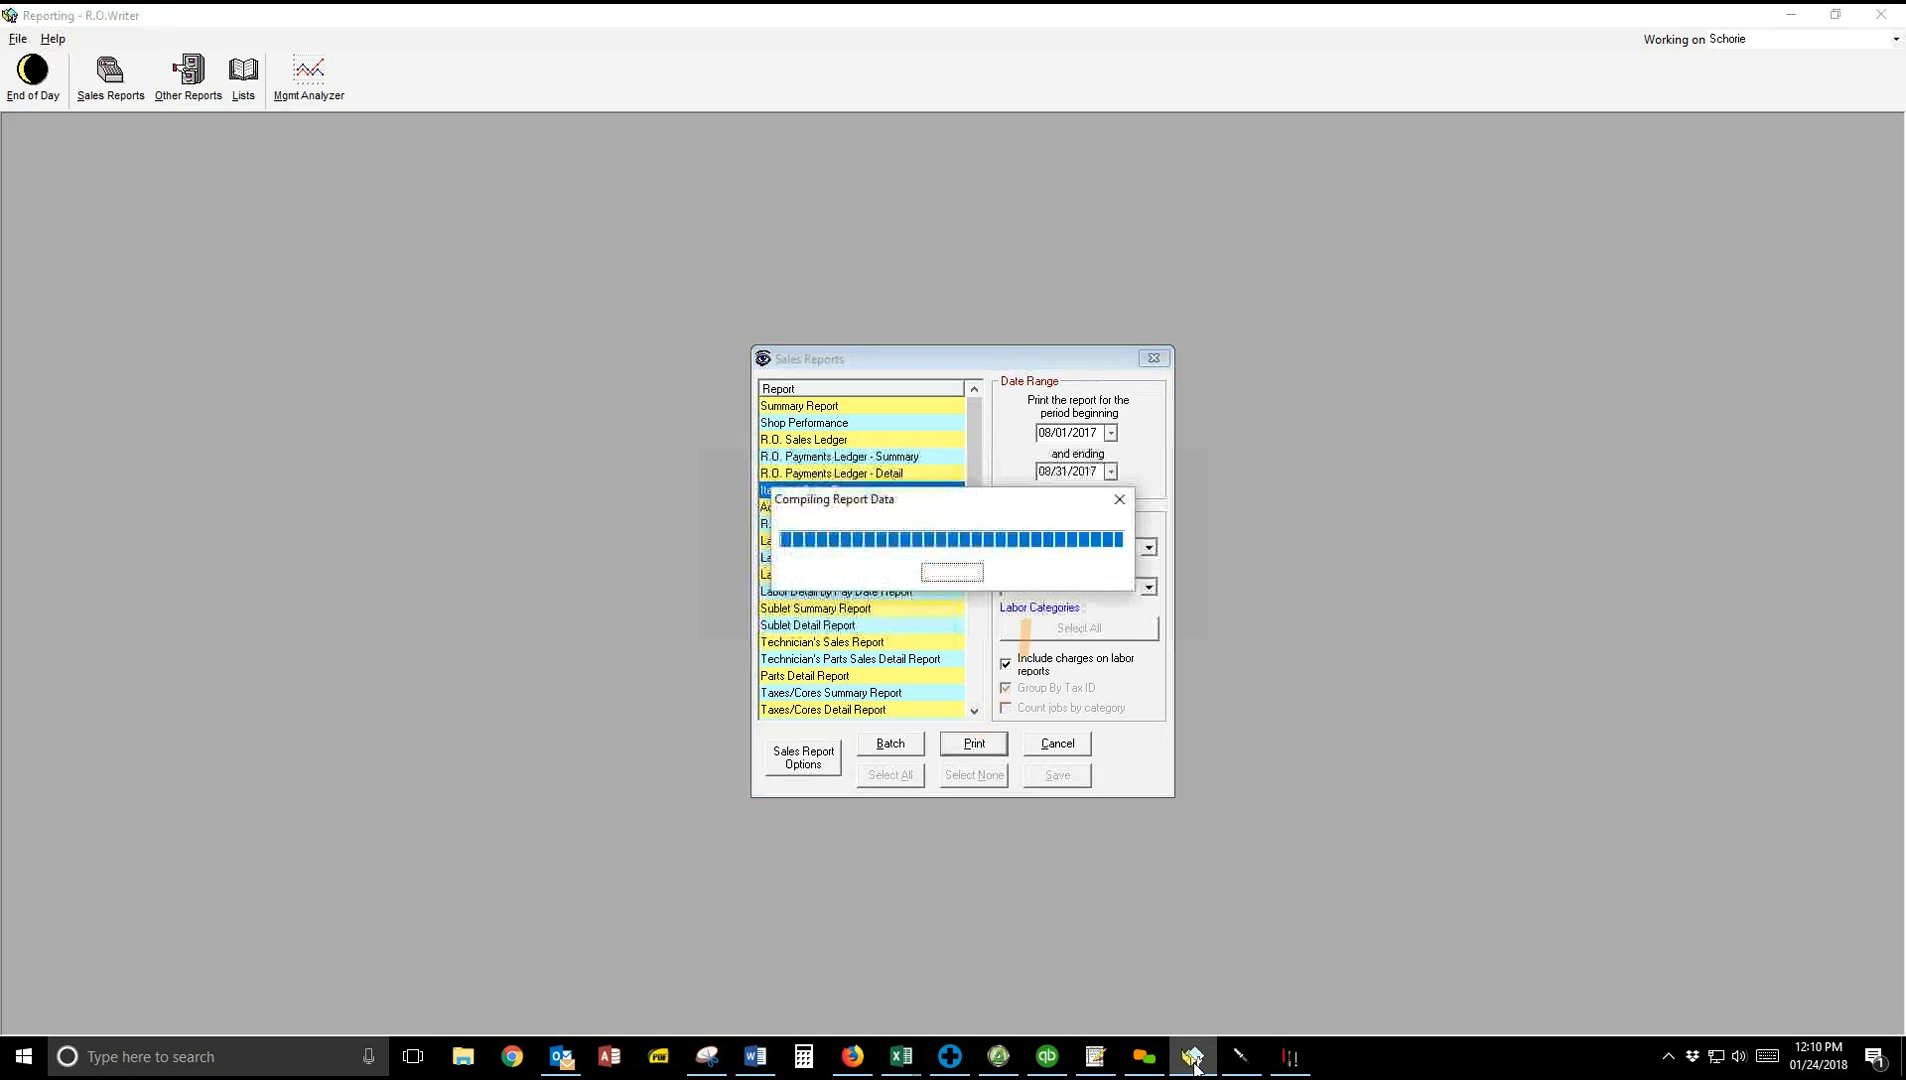
left_click(1020, 544)
left_click(1040, 628)
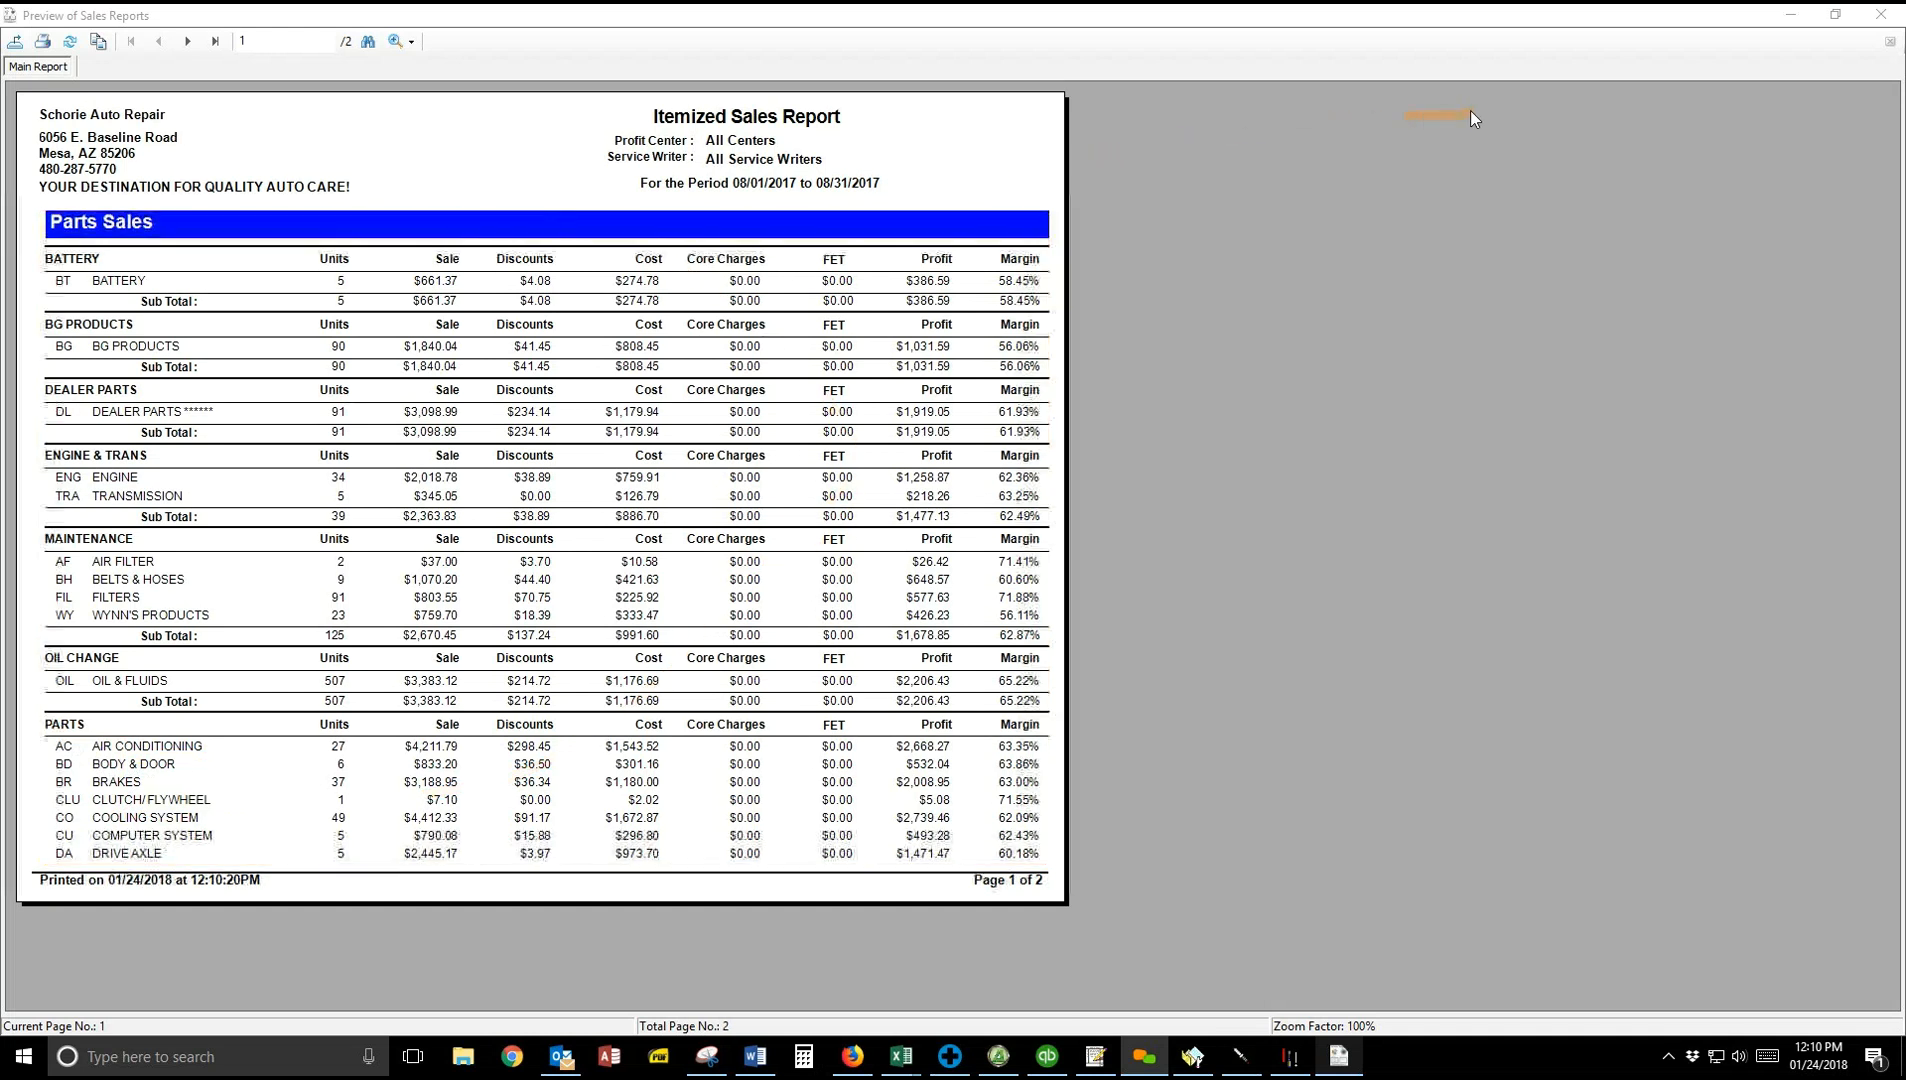
left_click(1882, 15)
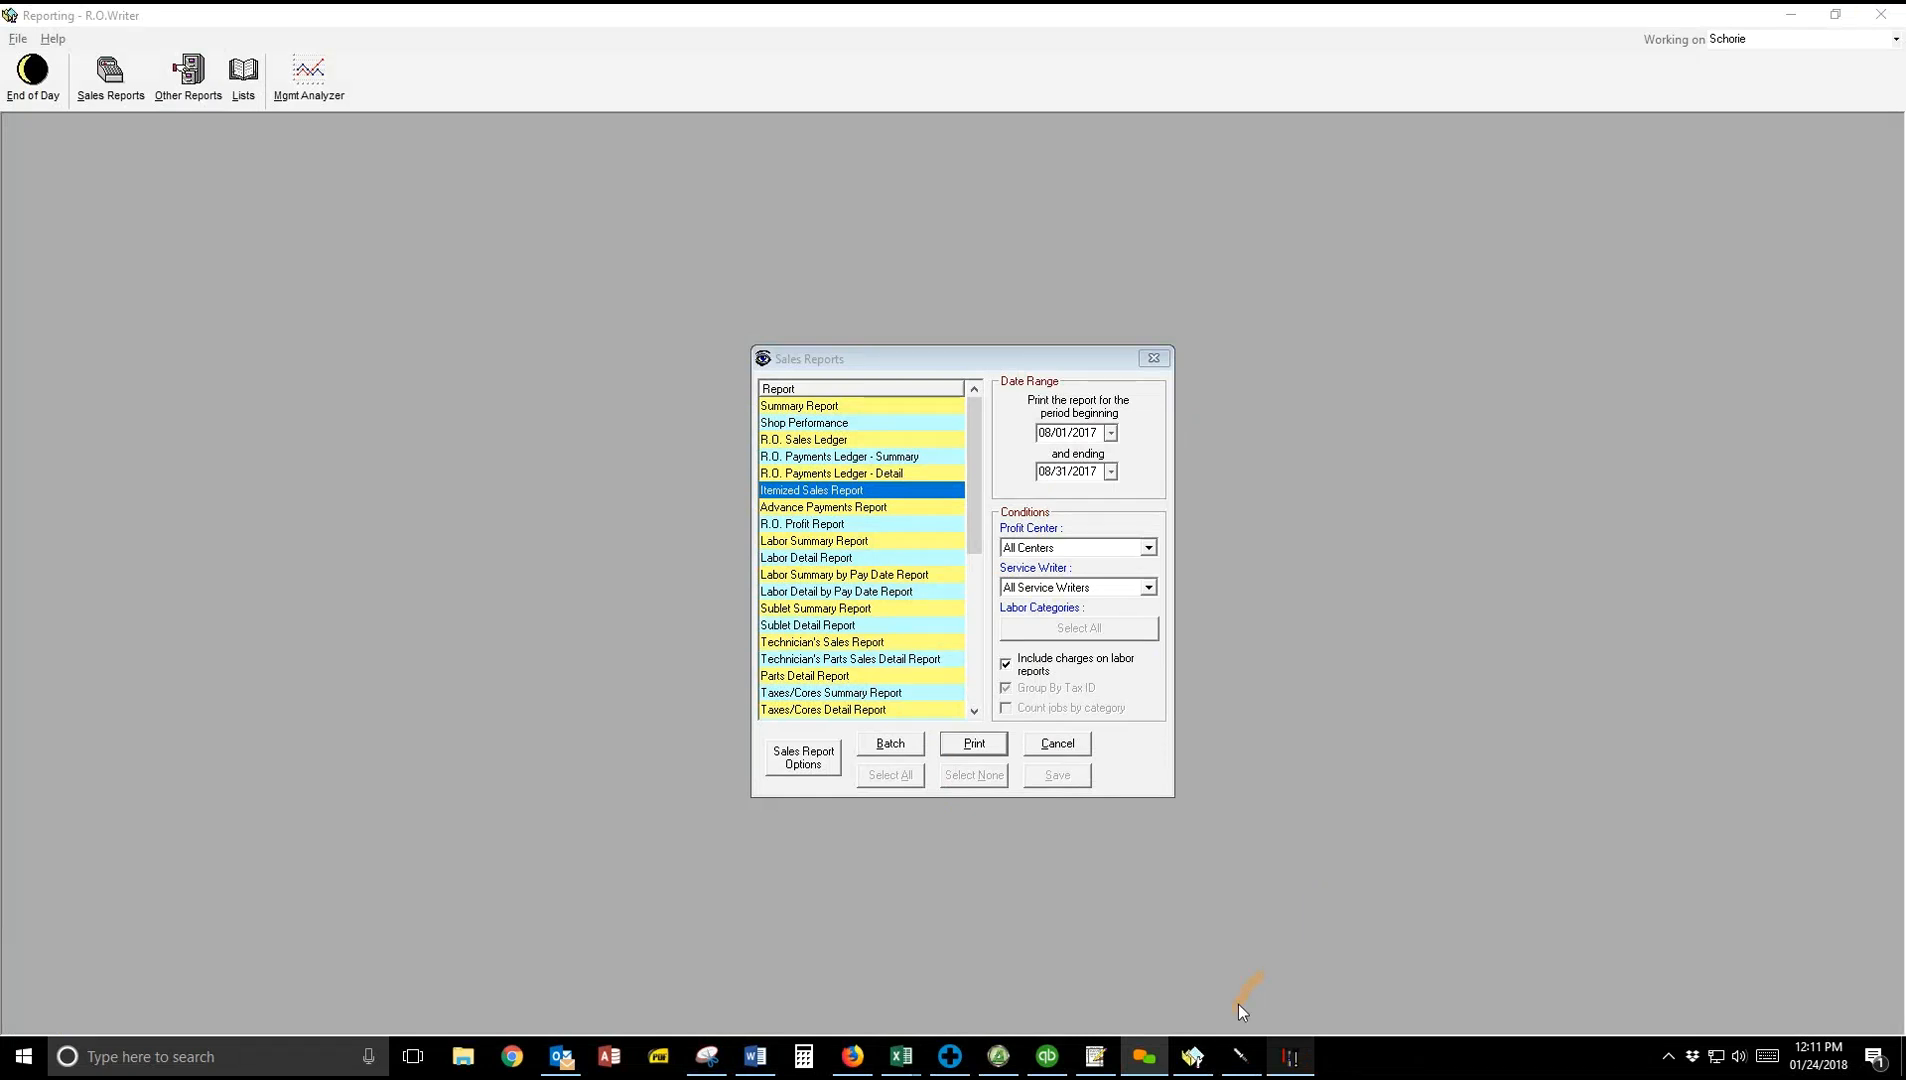
Step: Return to R.O.Writer Configuration and discard the pending change to the MAINTENANCE department group
left_click(1292, 1060)
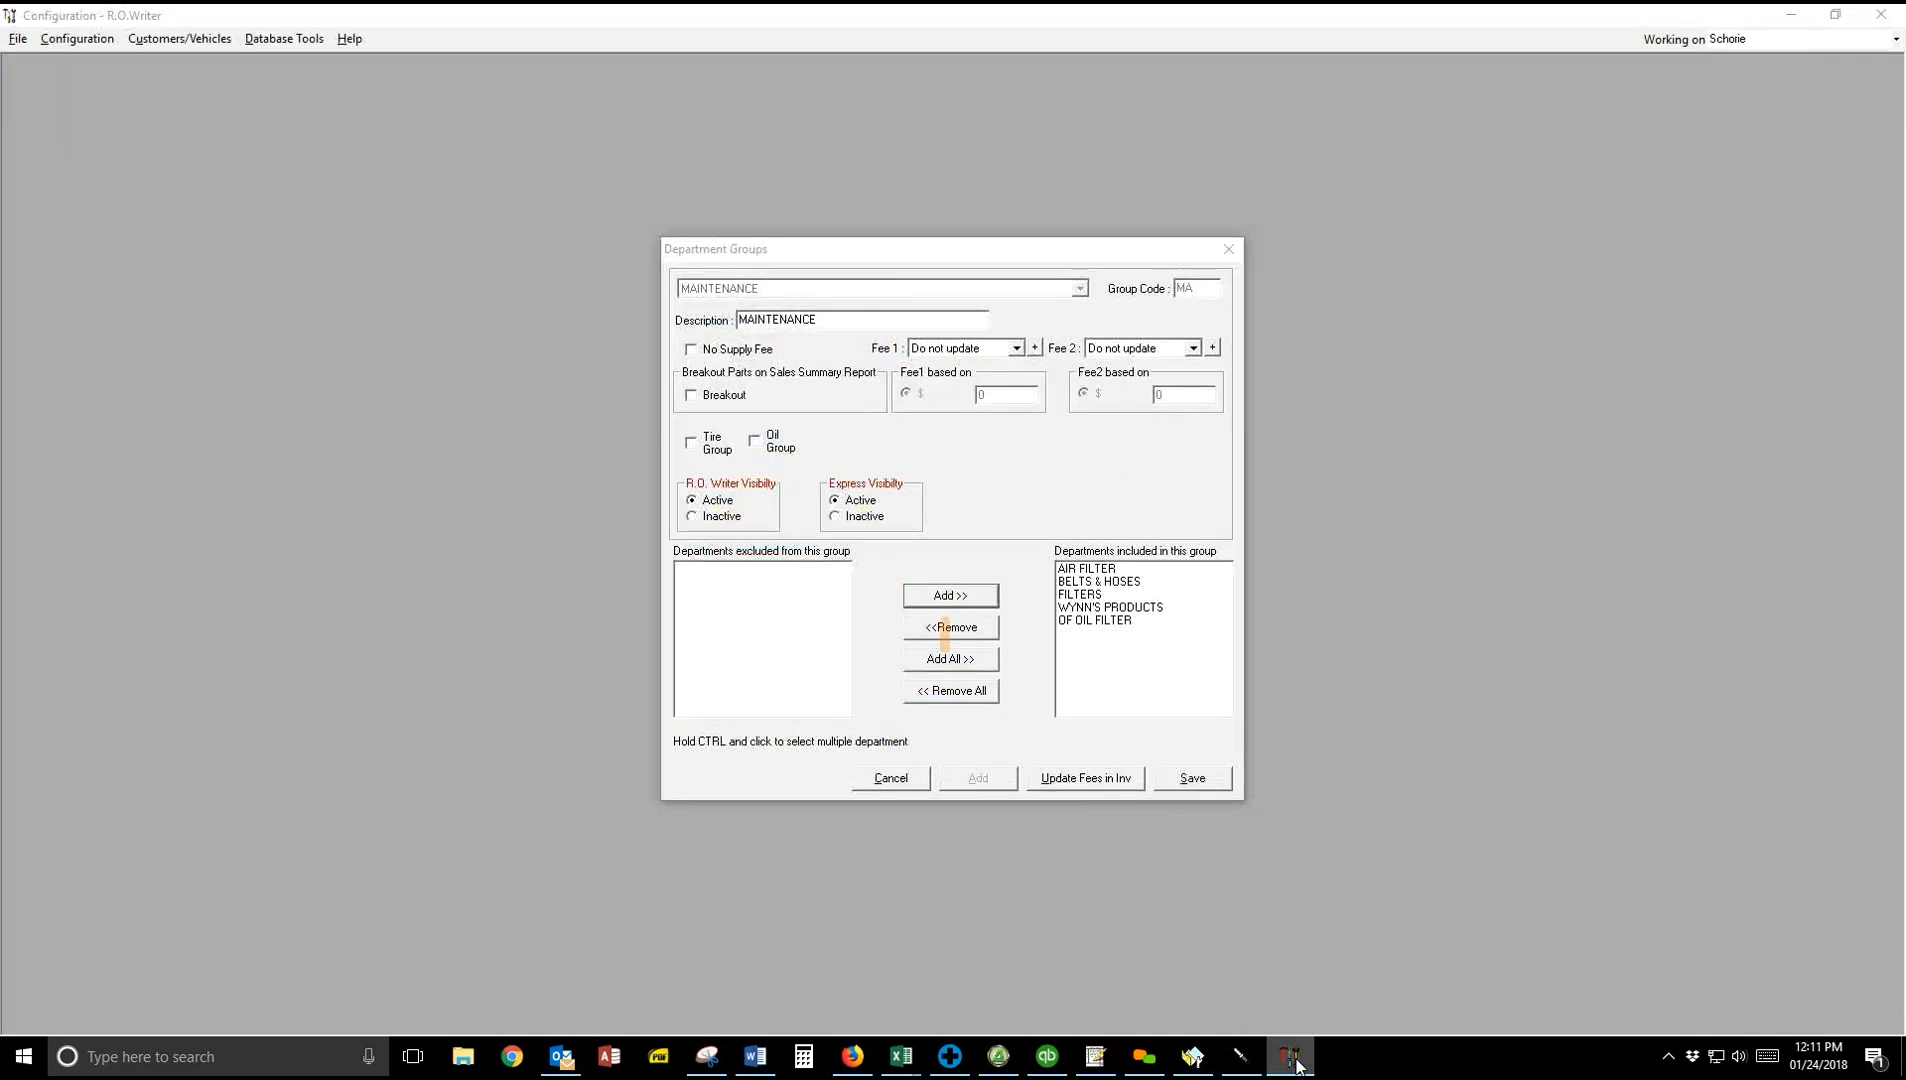
left_click(888, 778)
left_click(888, 778)
Step: Review the parts pricing methods set for parts in inventory and outside purchases, and accept the settings as they are
left_click(96, 45)
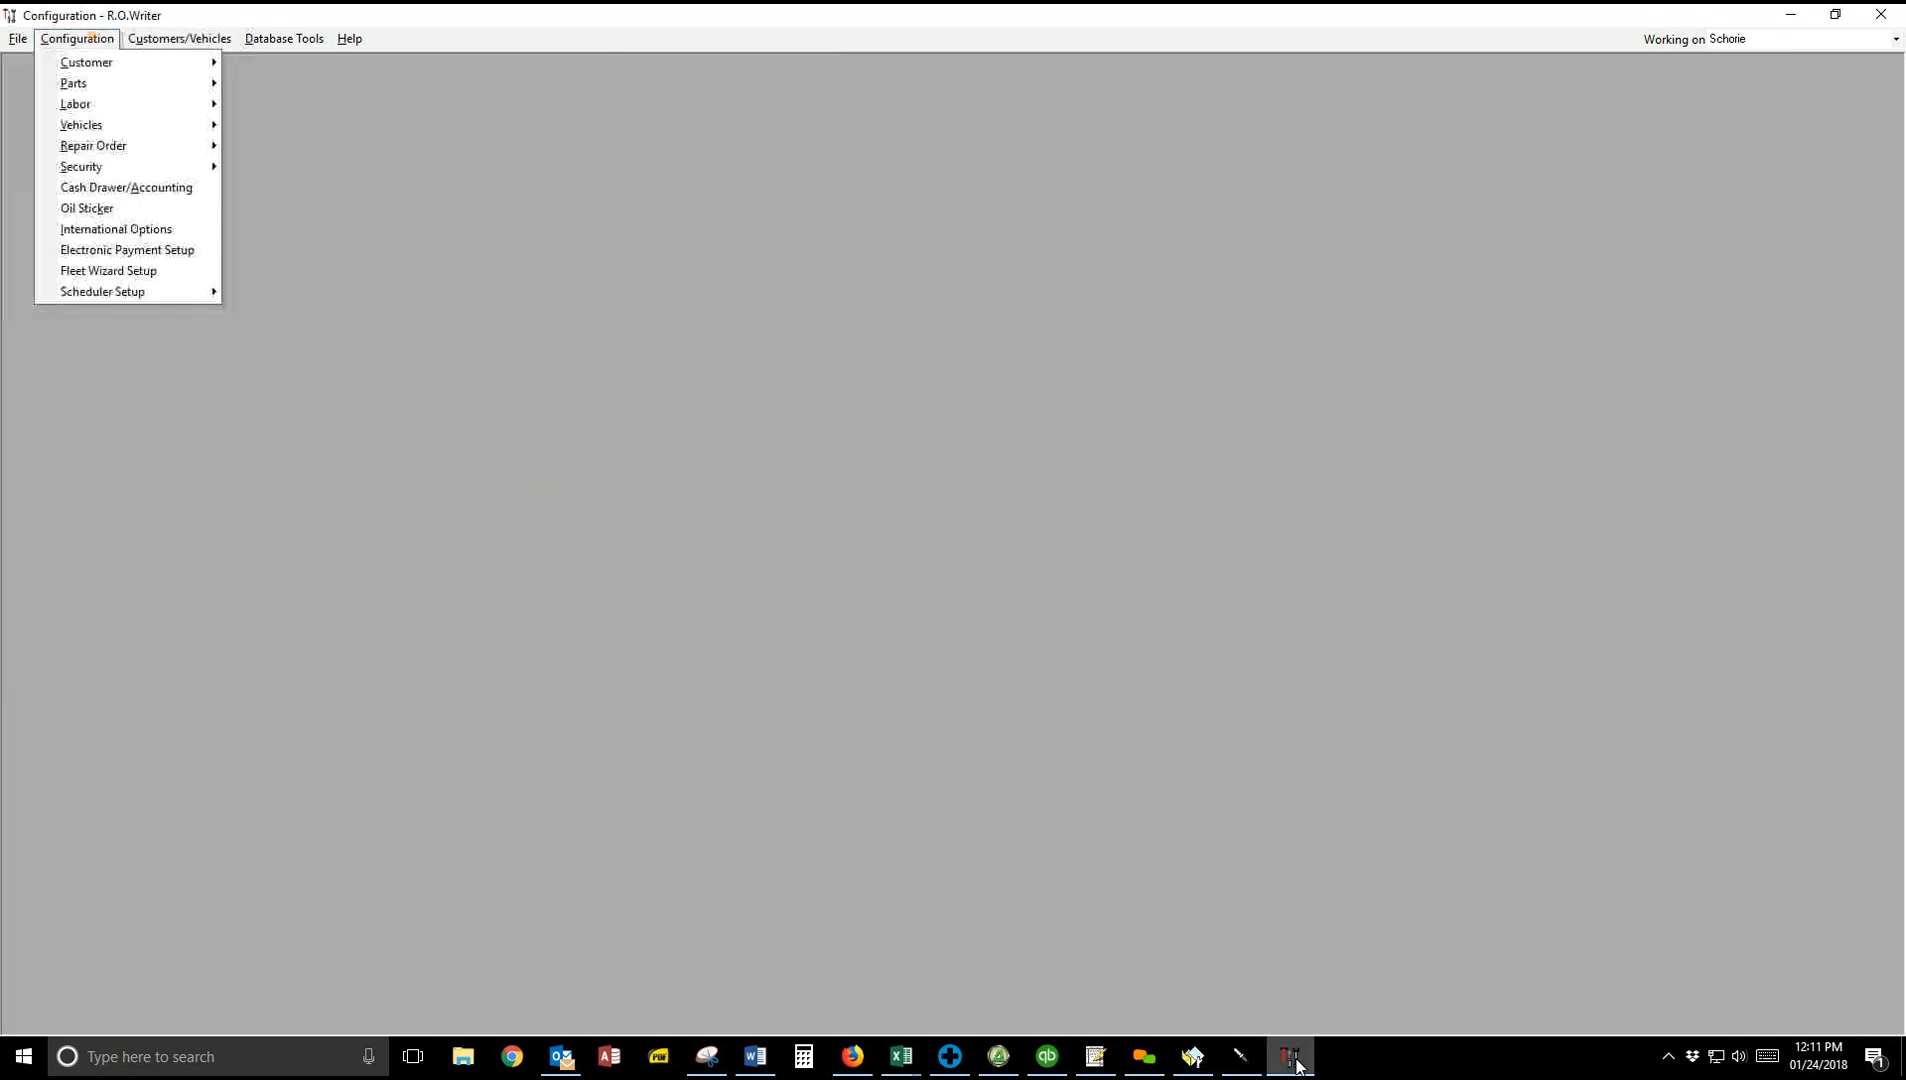
mouse_move(148, 83)
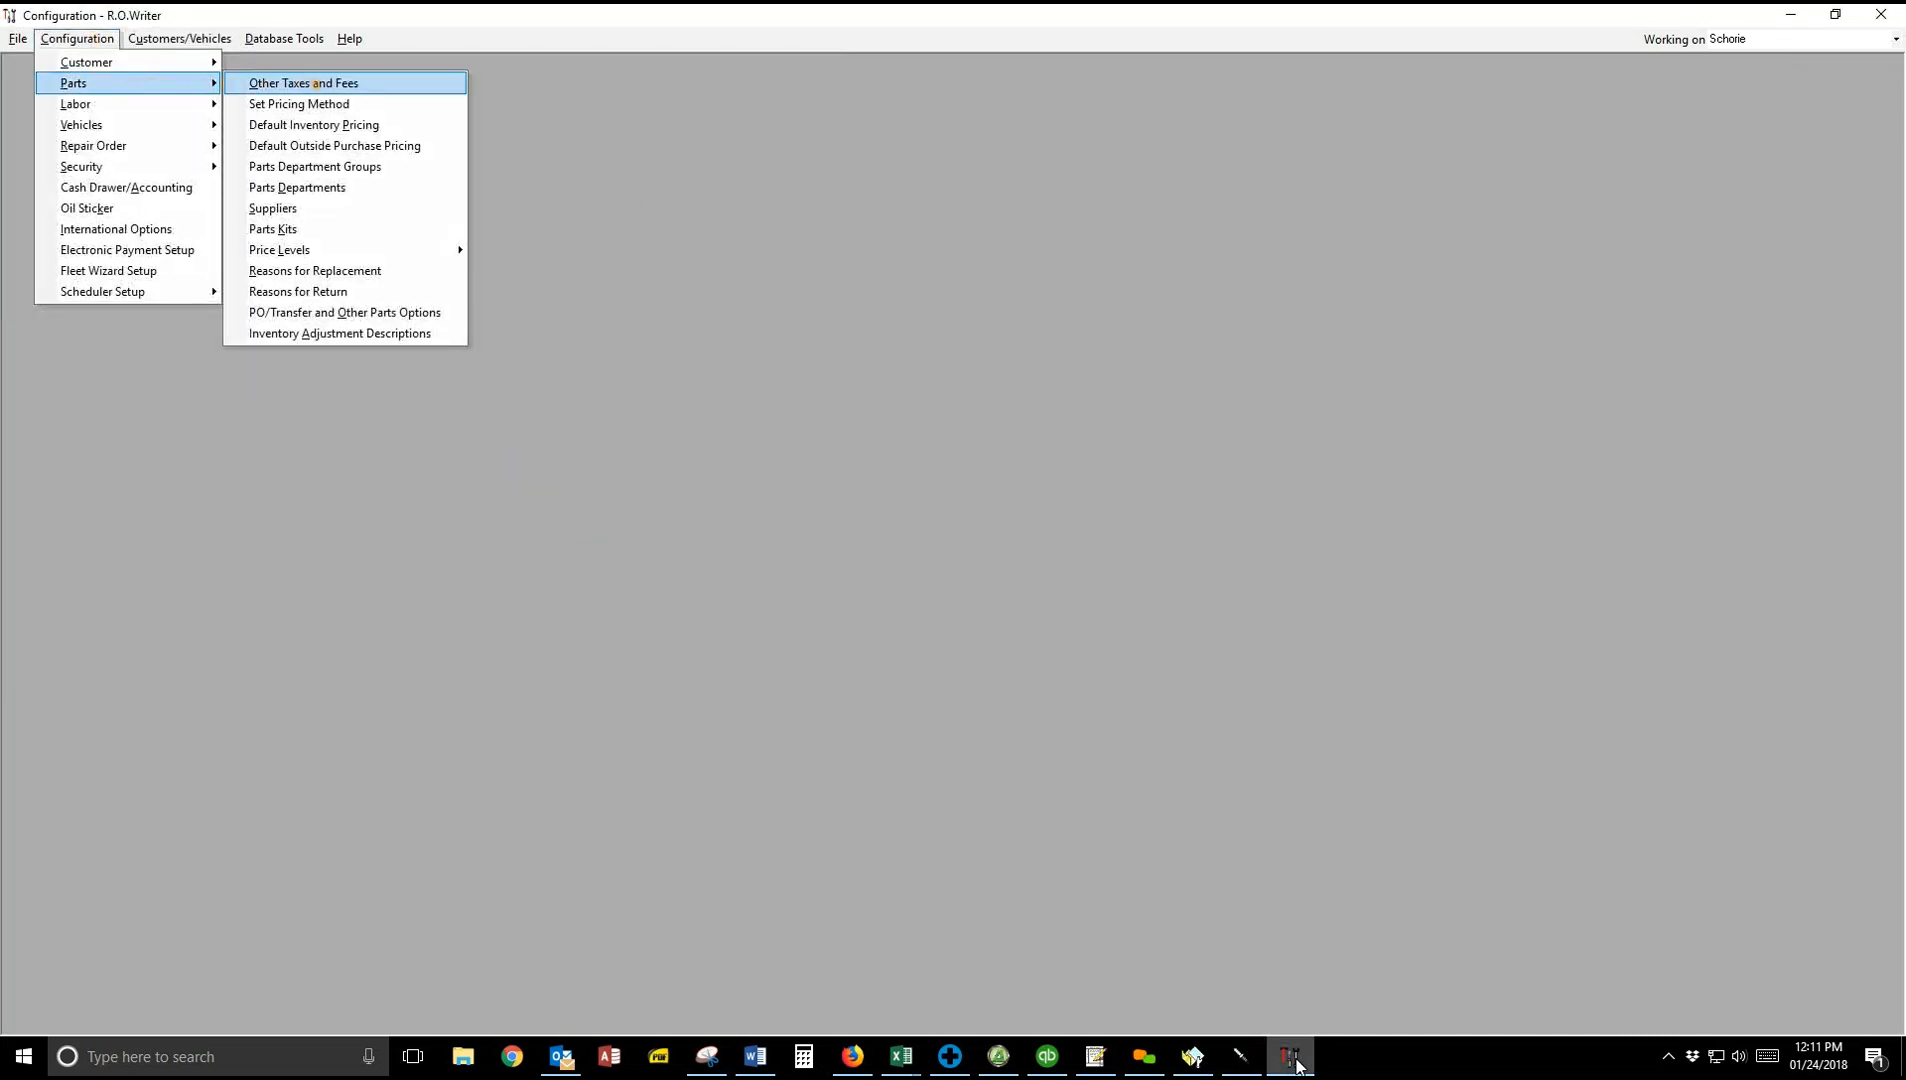
left_click(357, 104)
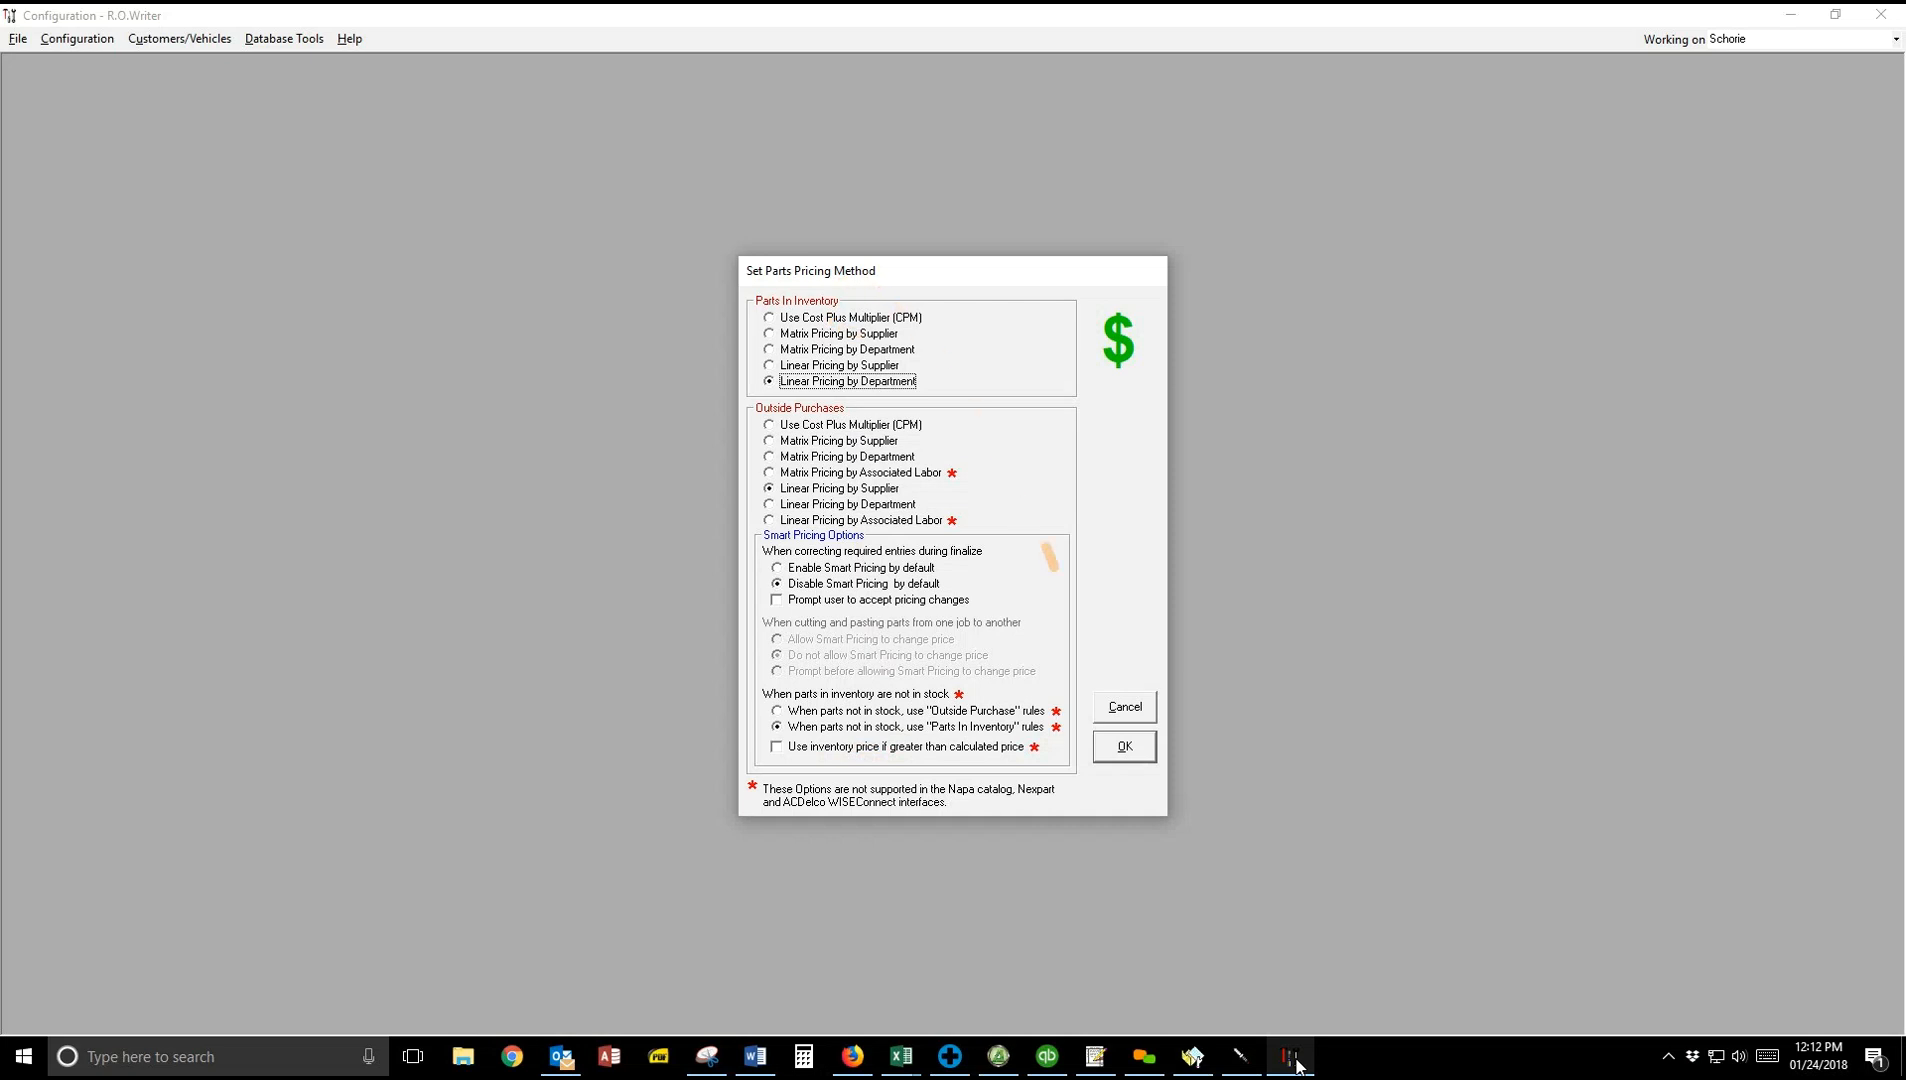
left_click(1131, 749)
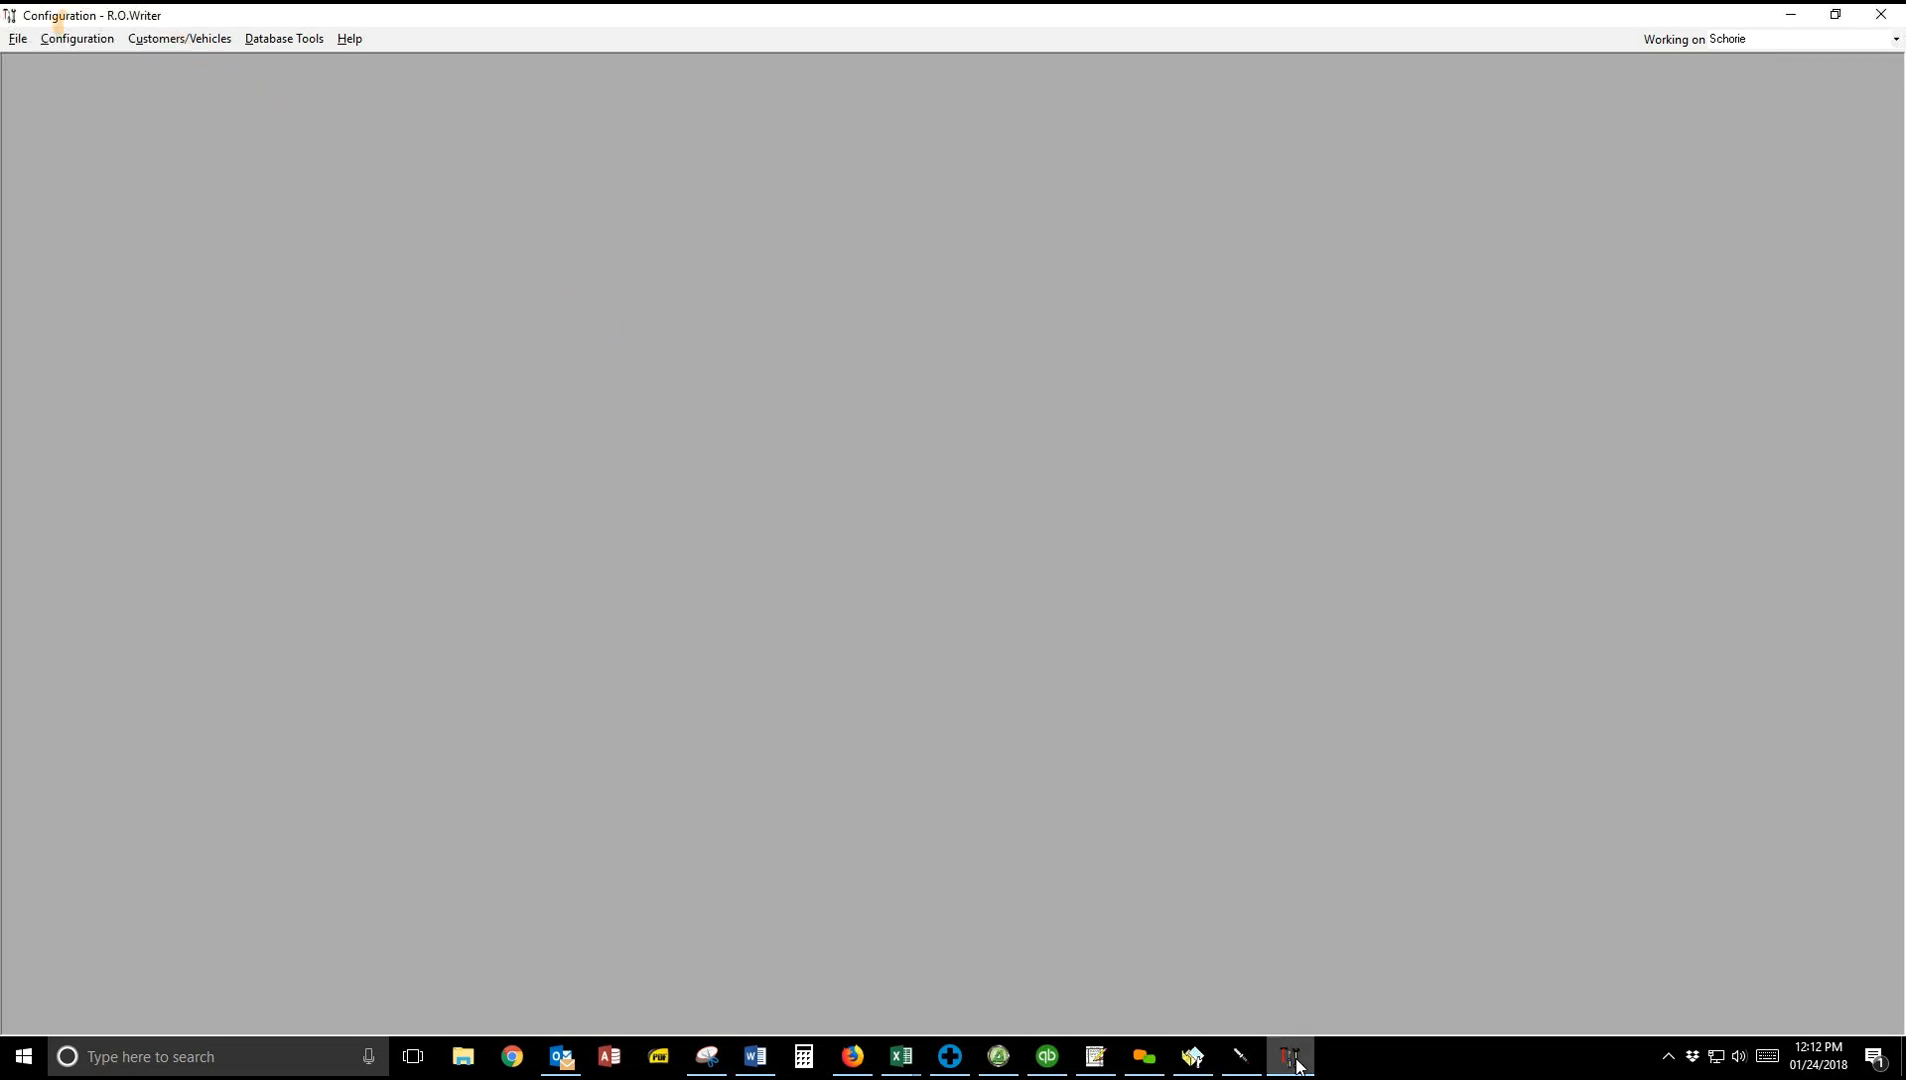
Step: Display the Battery matrix in the default inventory pricing configuration
left_click(77, 38)
mouse_move(170, 83)
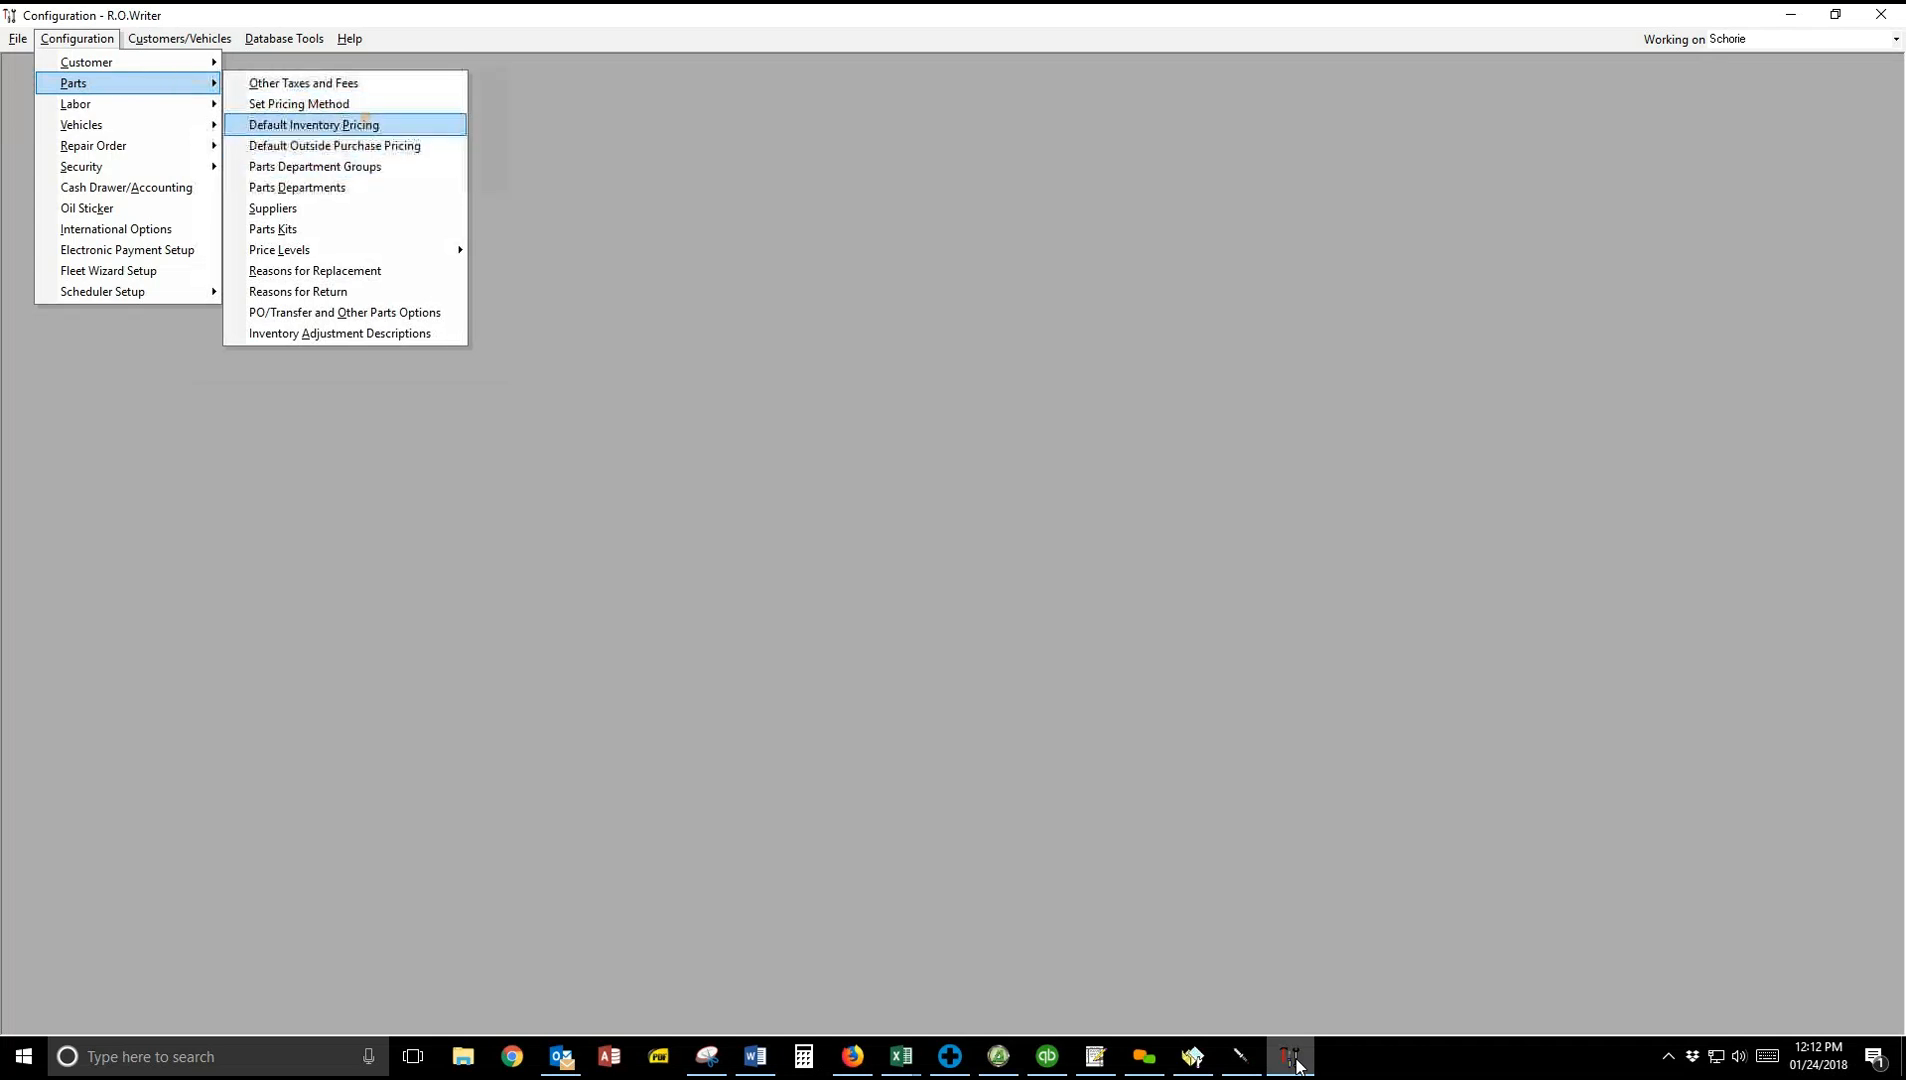
left_click(364, 124)
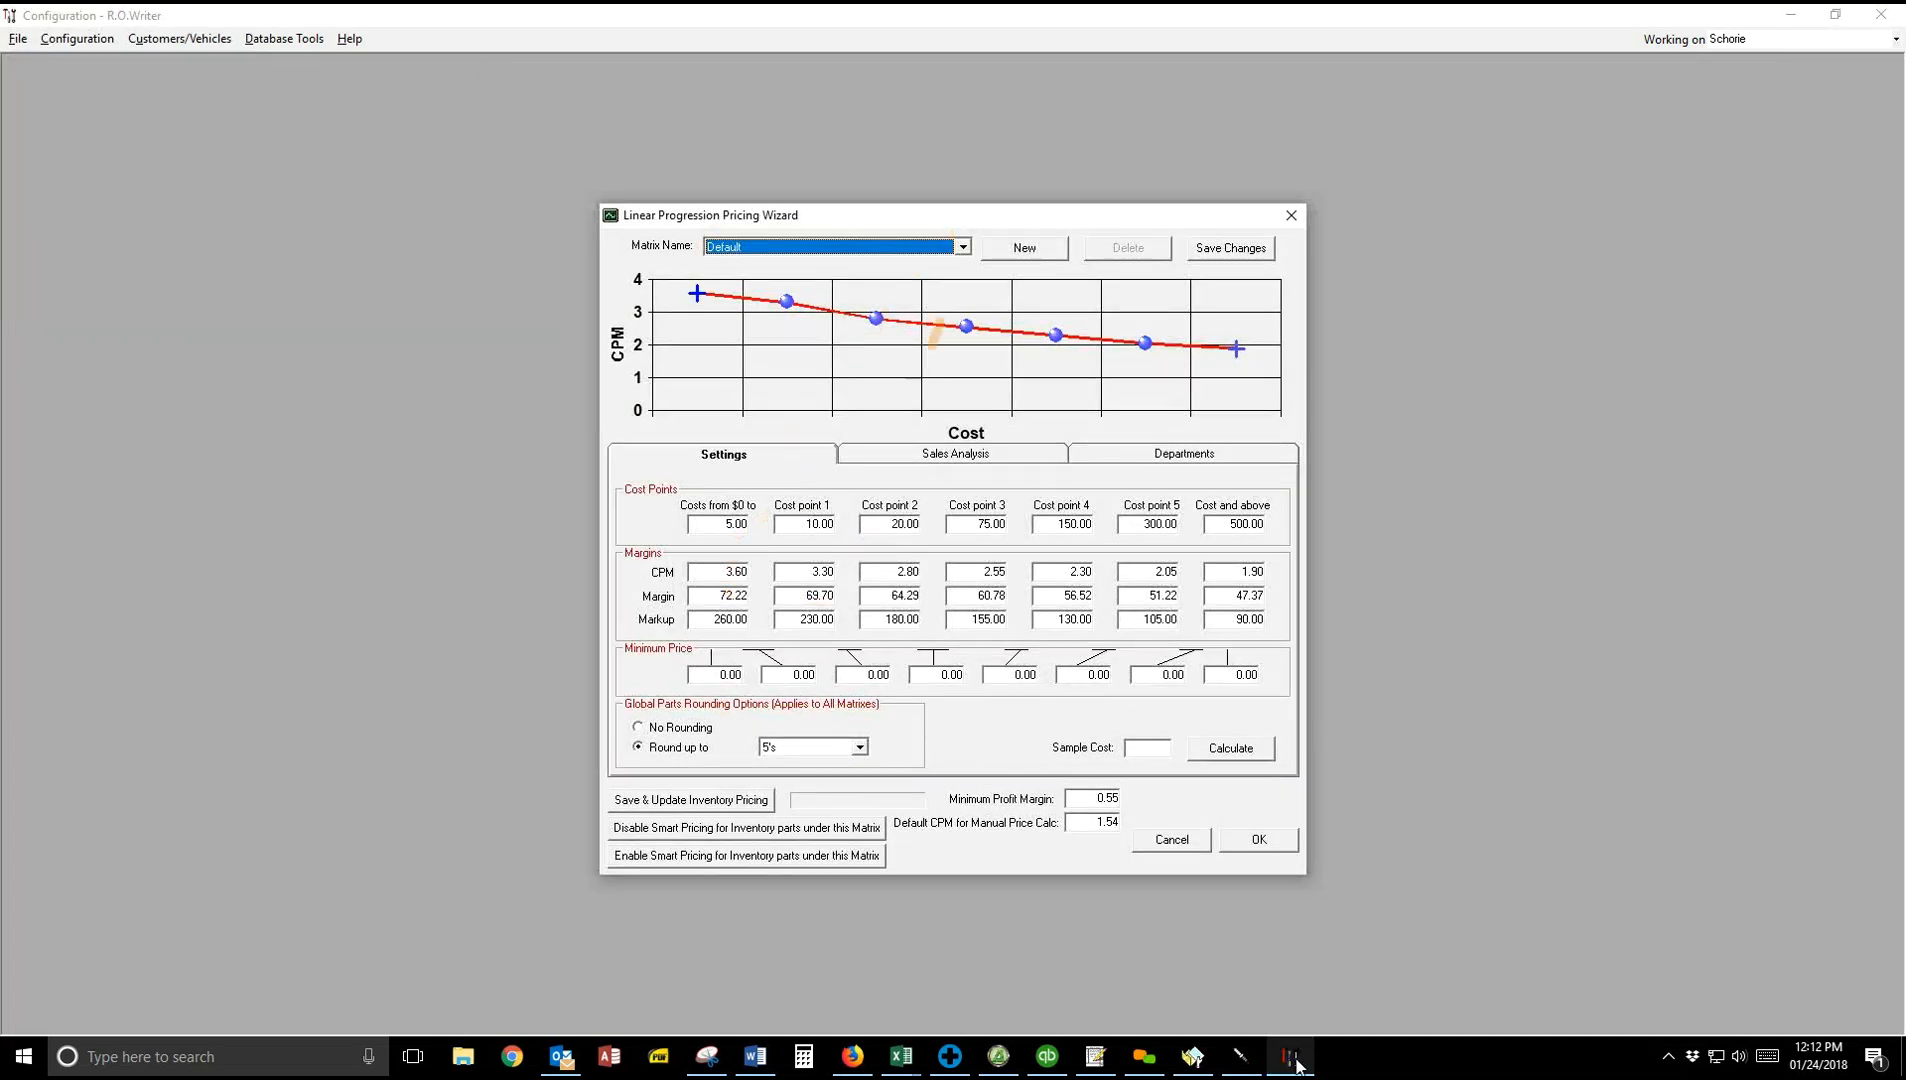
left_click(963, 247)
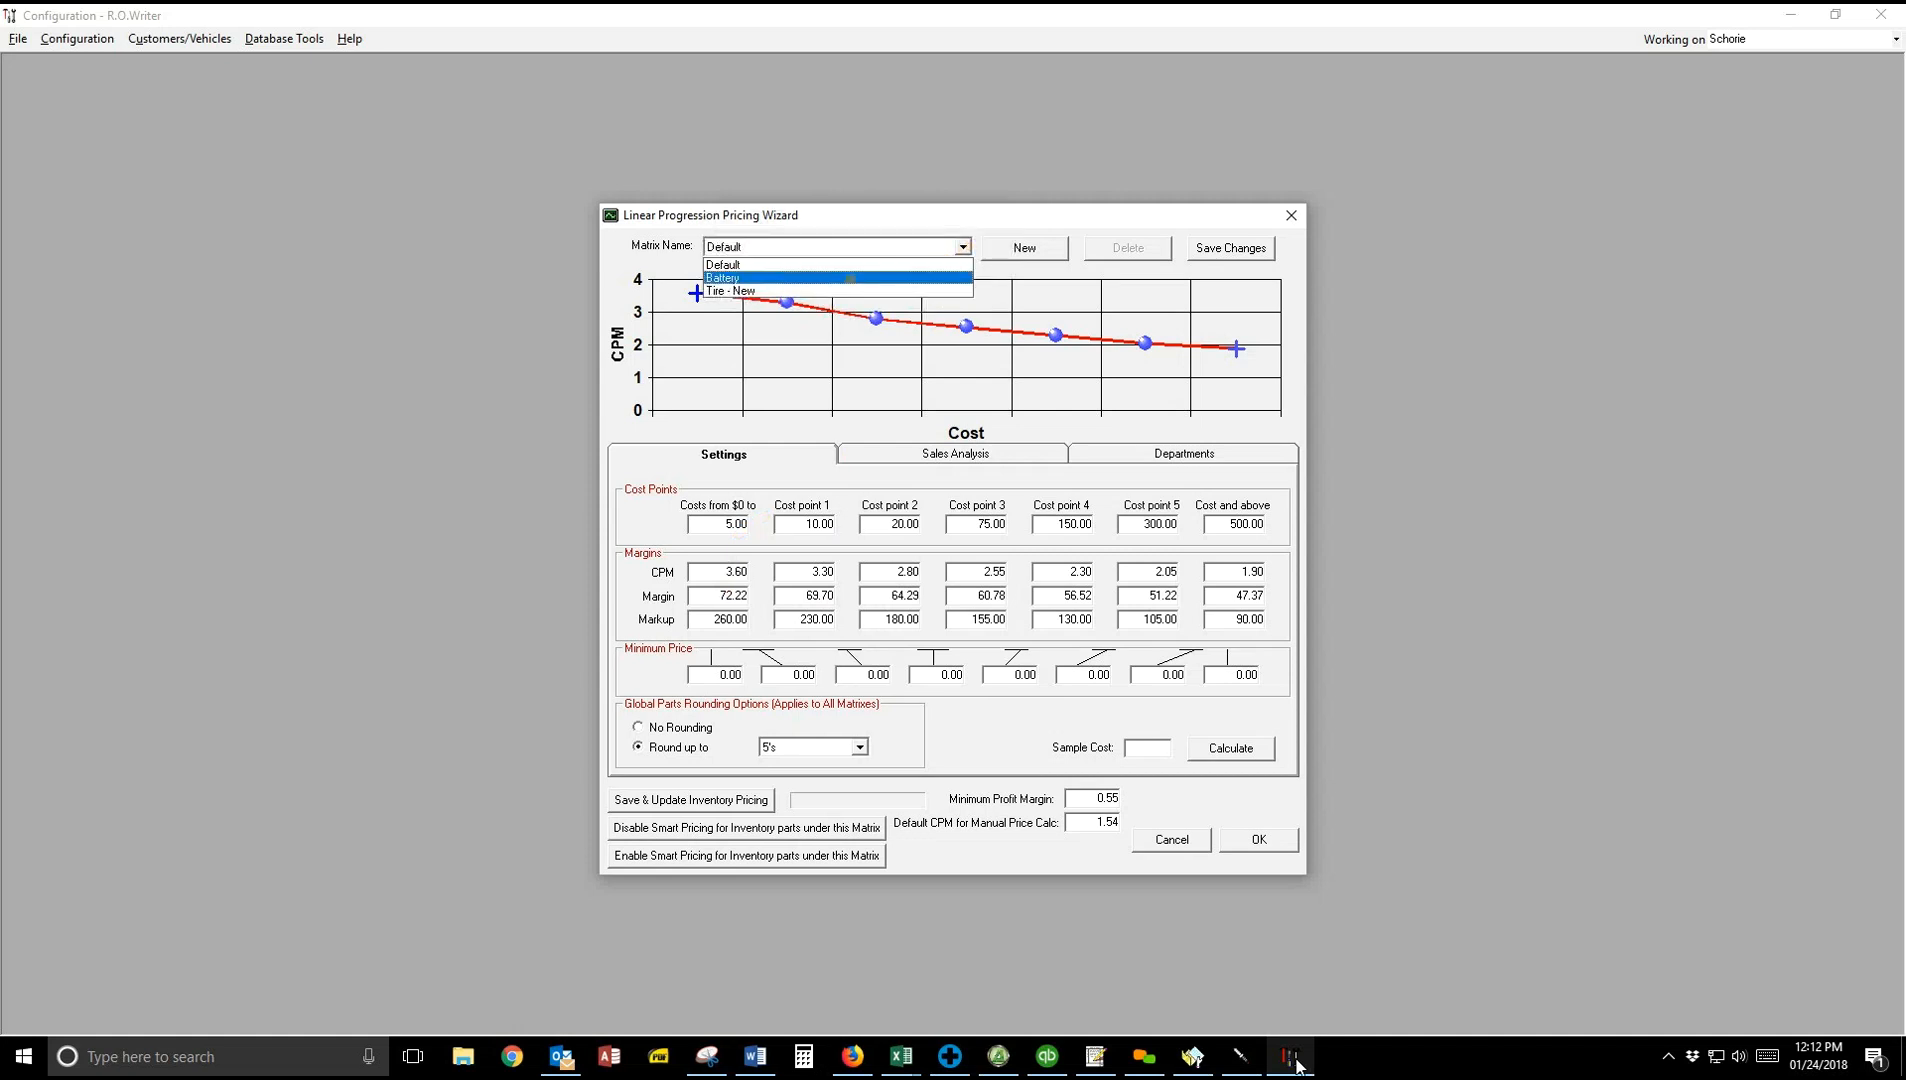
left_click(848, 281)
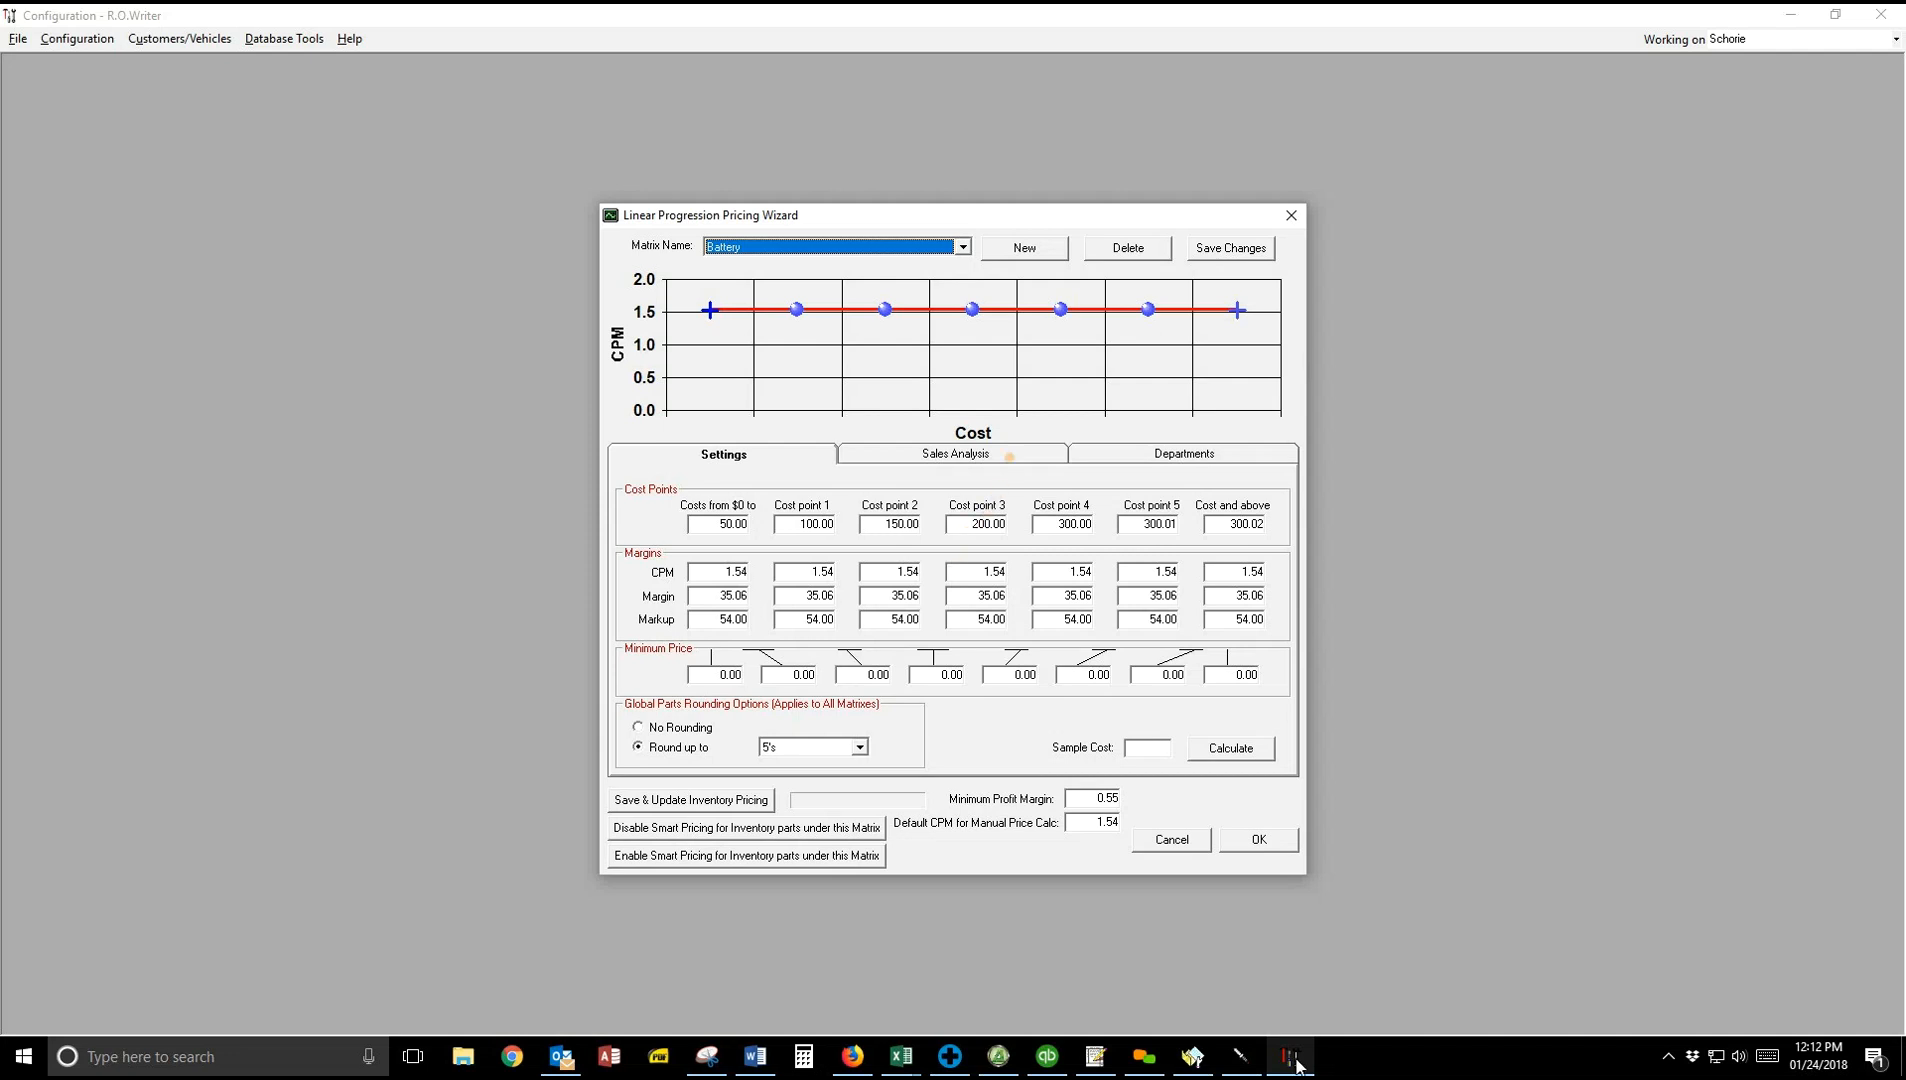
Step: Run the sales analysis for the Battery matrix from 01/24/2017 to 01/24/2018, and close the pricing wizard after review
left_click(960, 452)
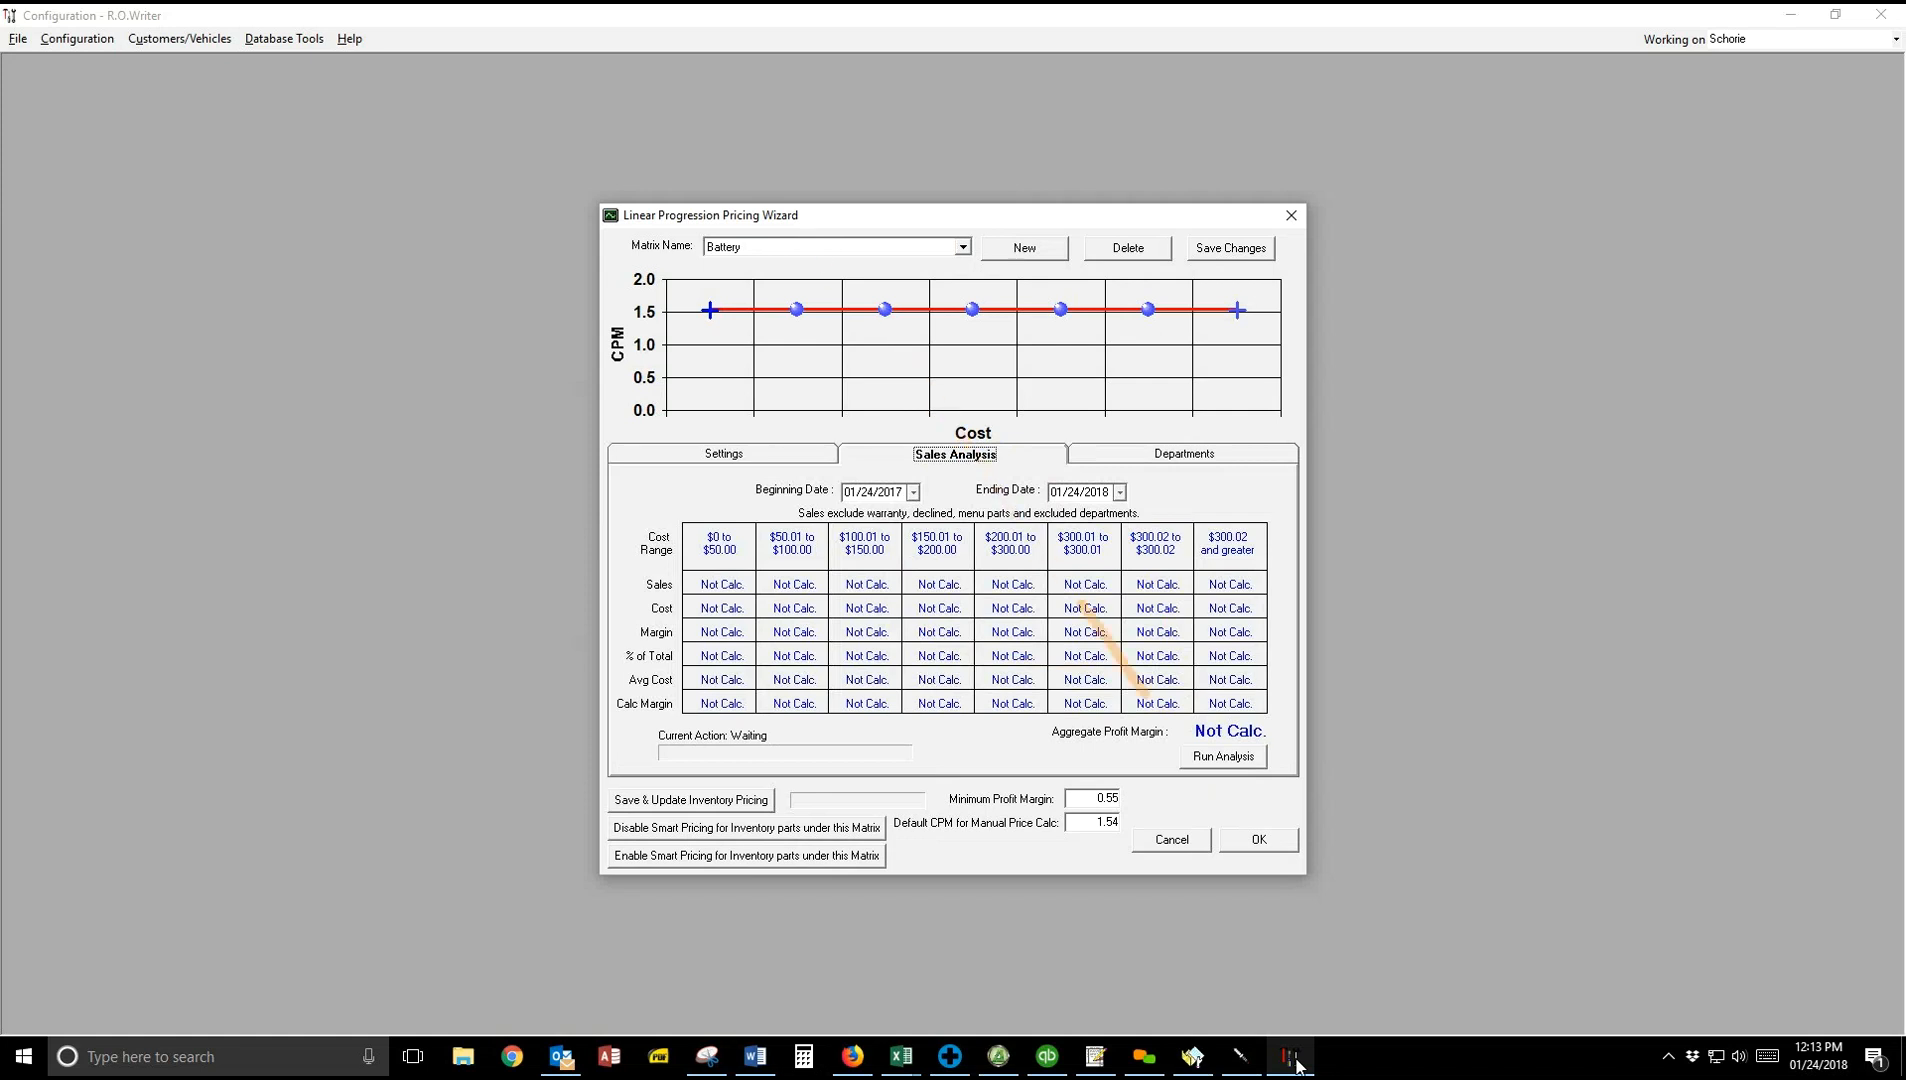
left_click(1223, 757)
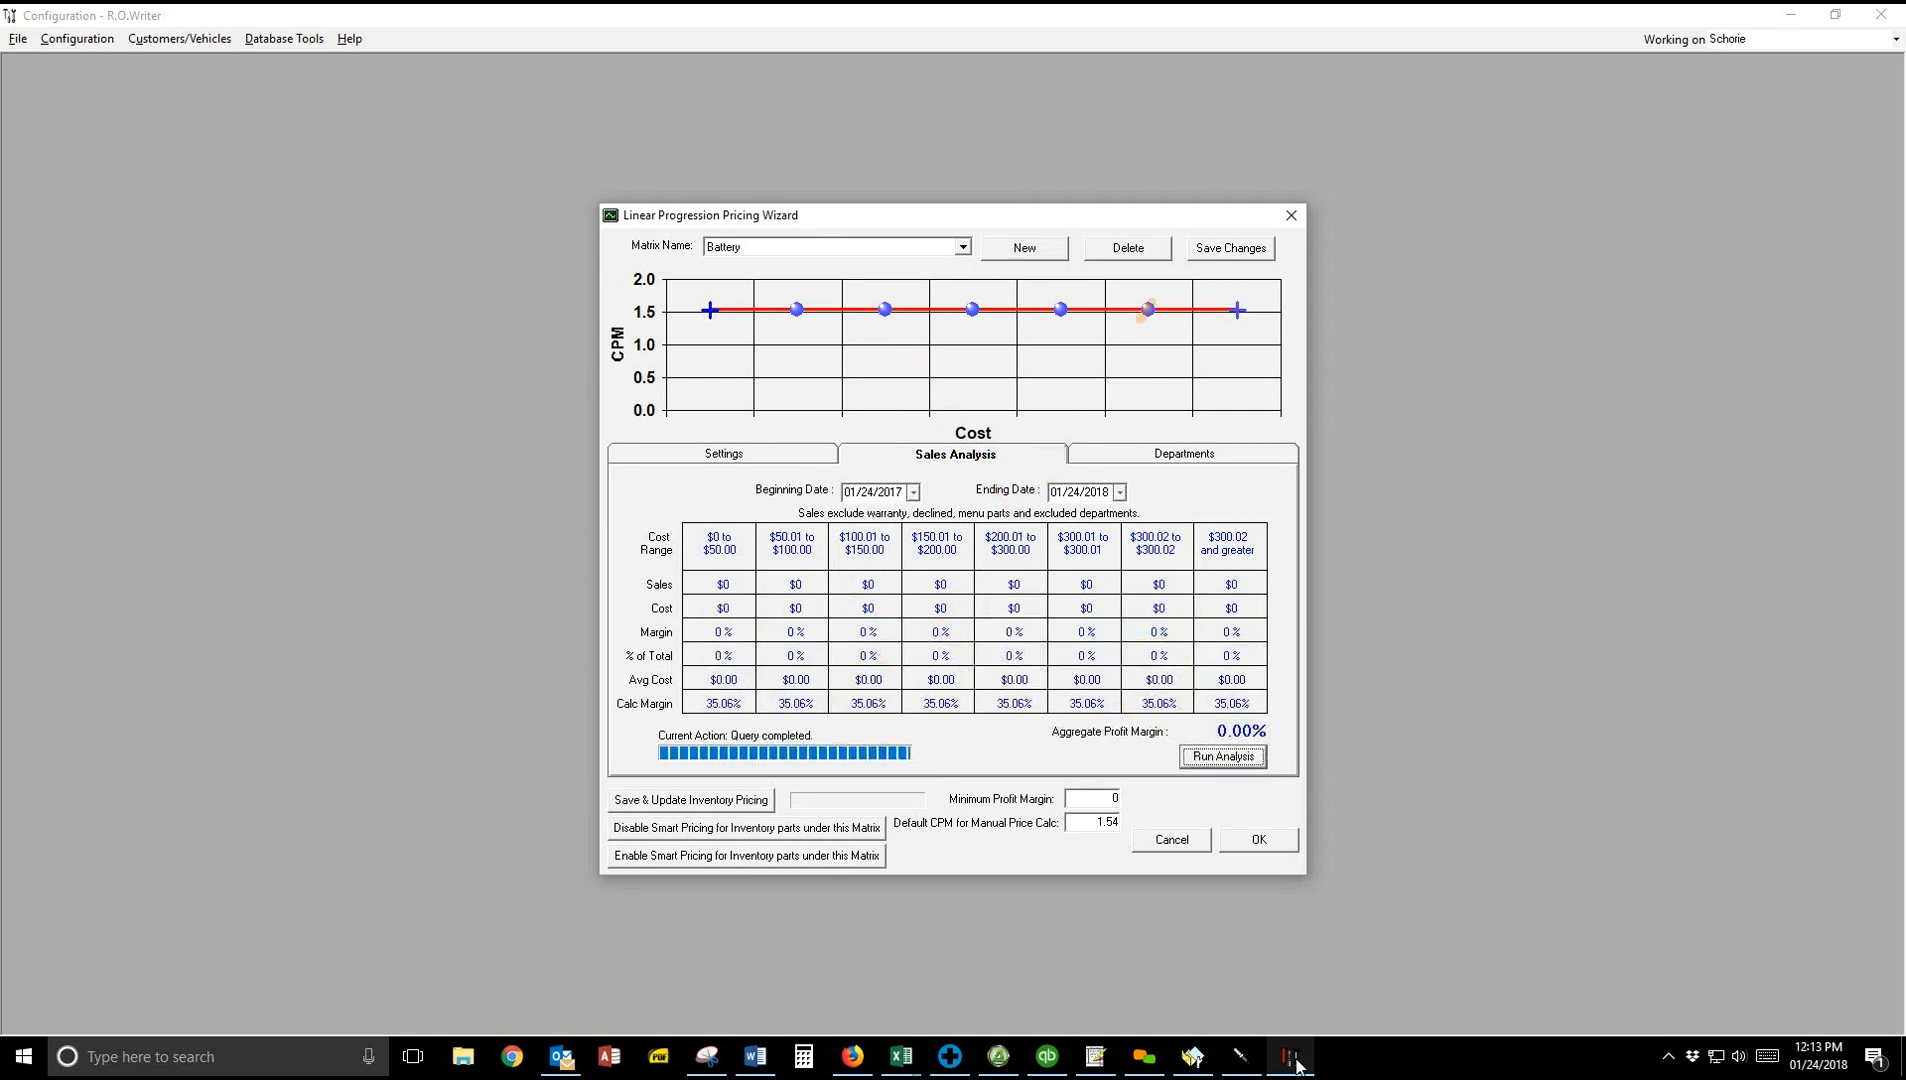
left_click(1291, 215)
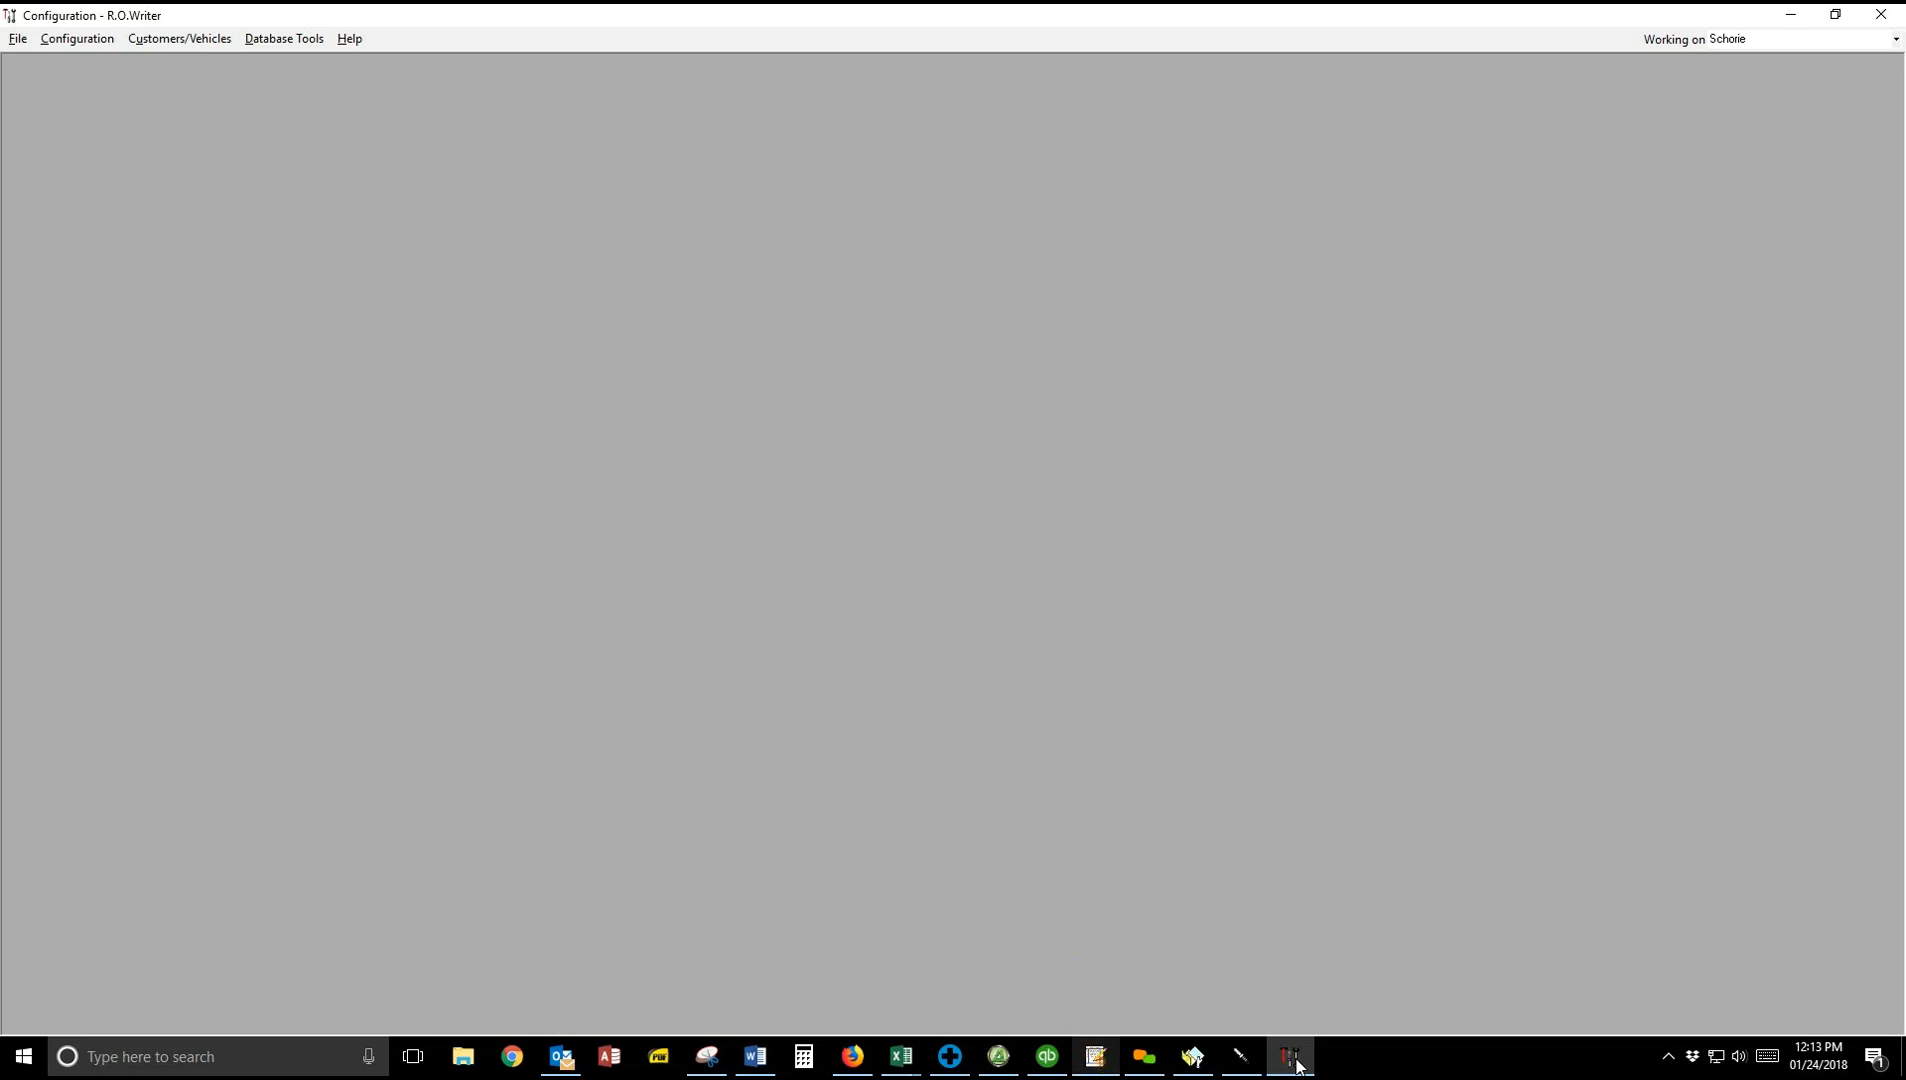
Step: Switch to the repair order in R.O. Writer and bring up the inventory record of its OIL FILTER part PO4006
left_click(1097, 1058)
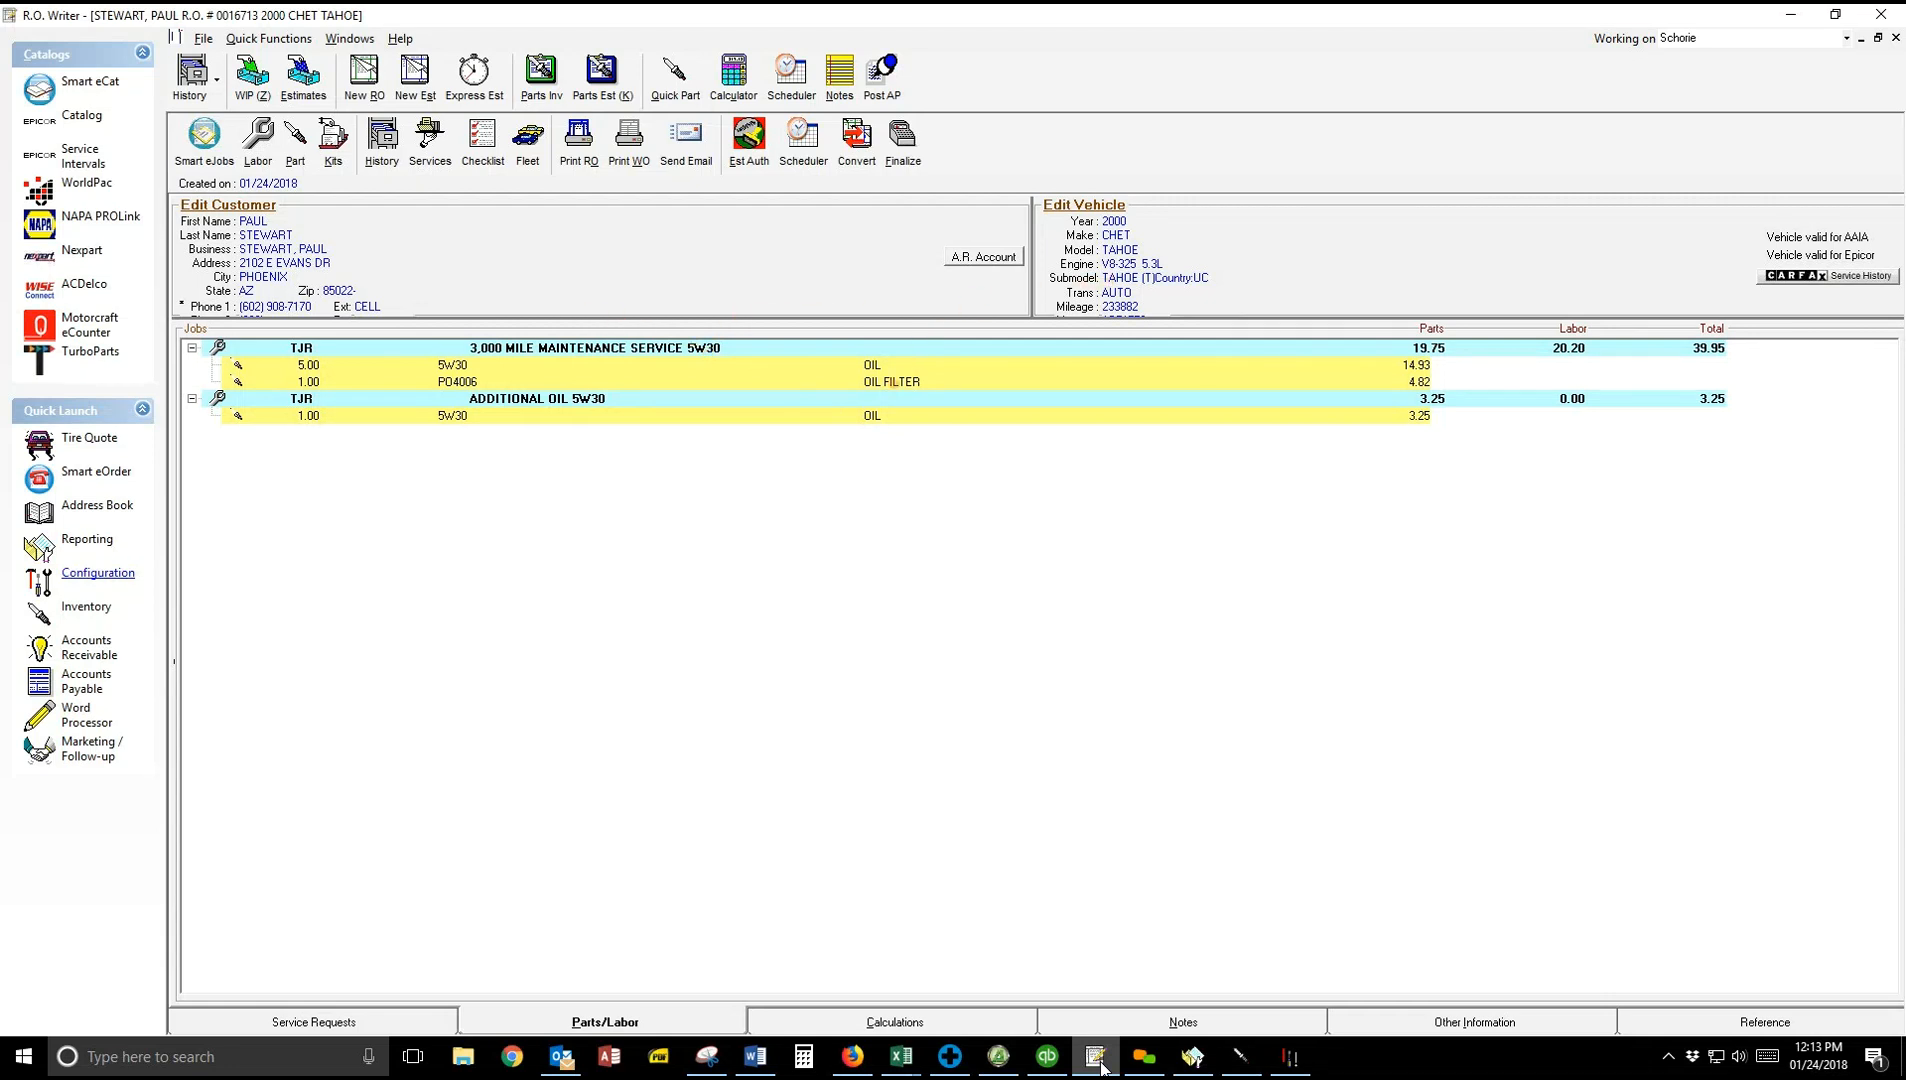
left_click(888, 381)
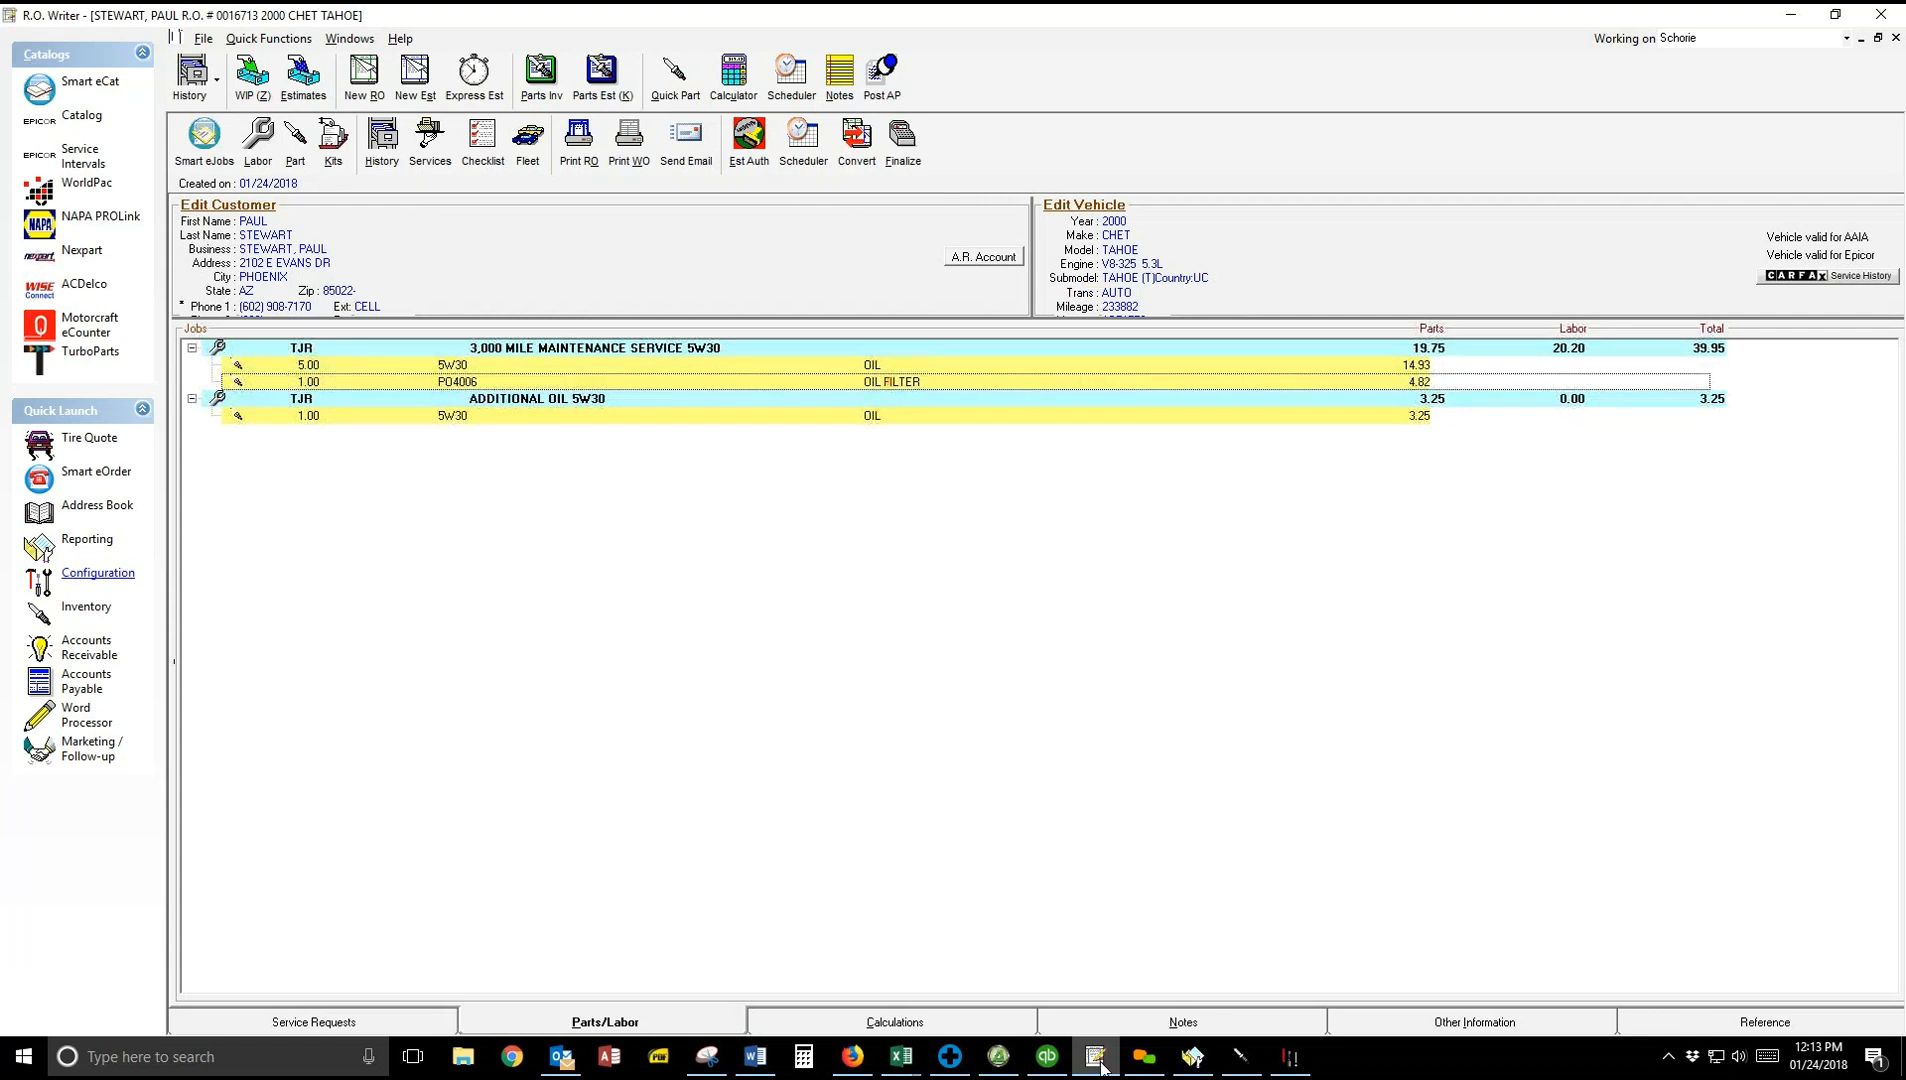
left_click(888, 381)
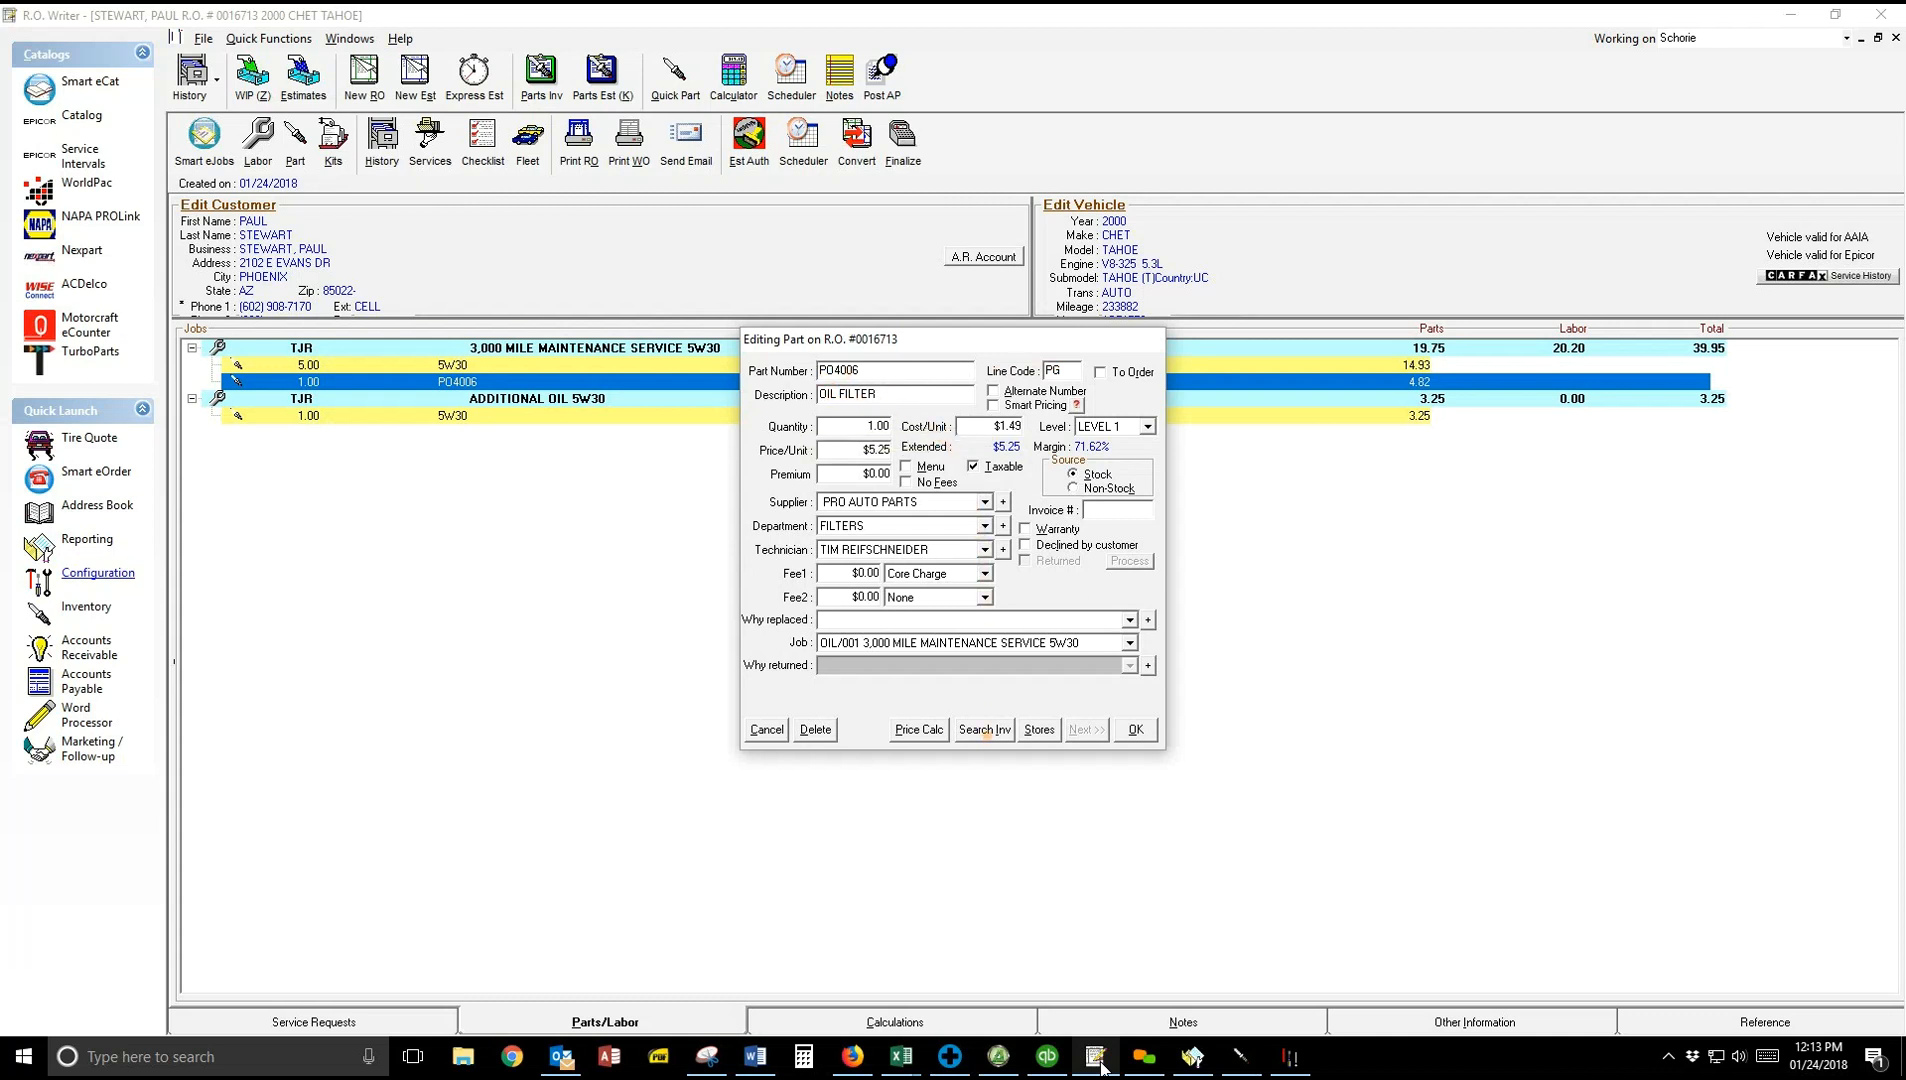
left_click(984, 730)
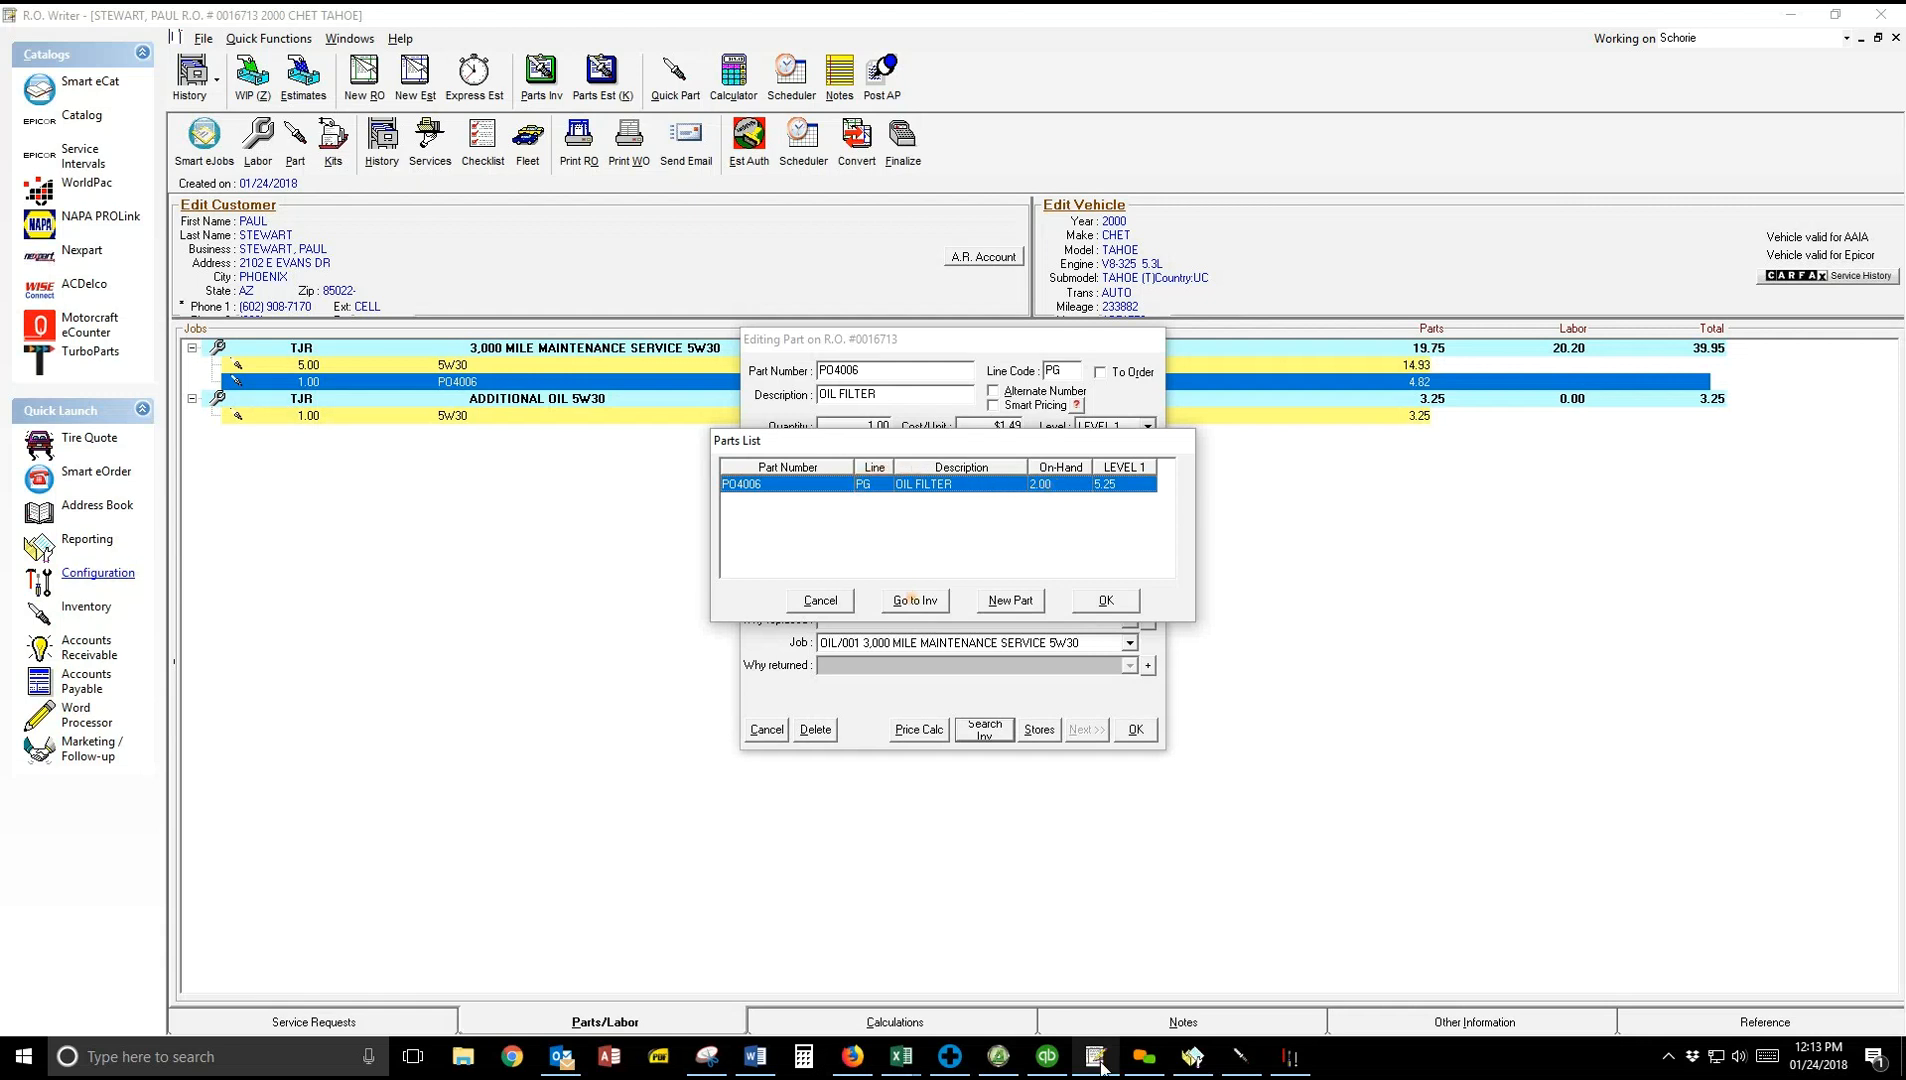
left_click(911, 600)
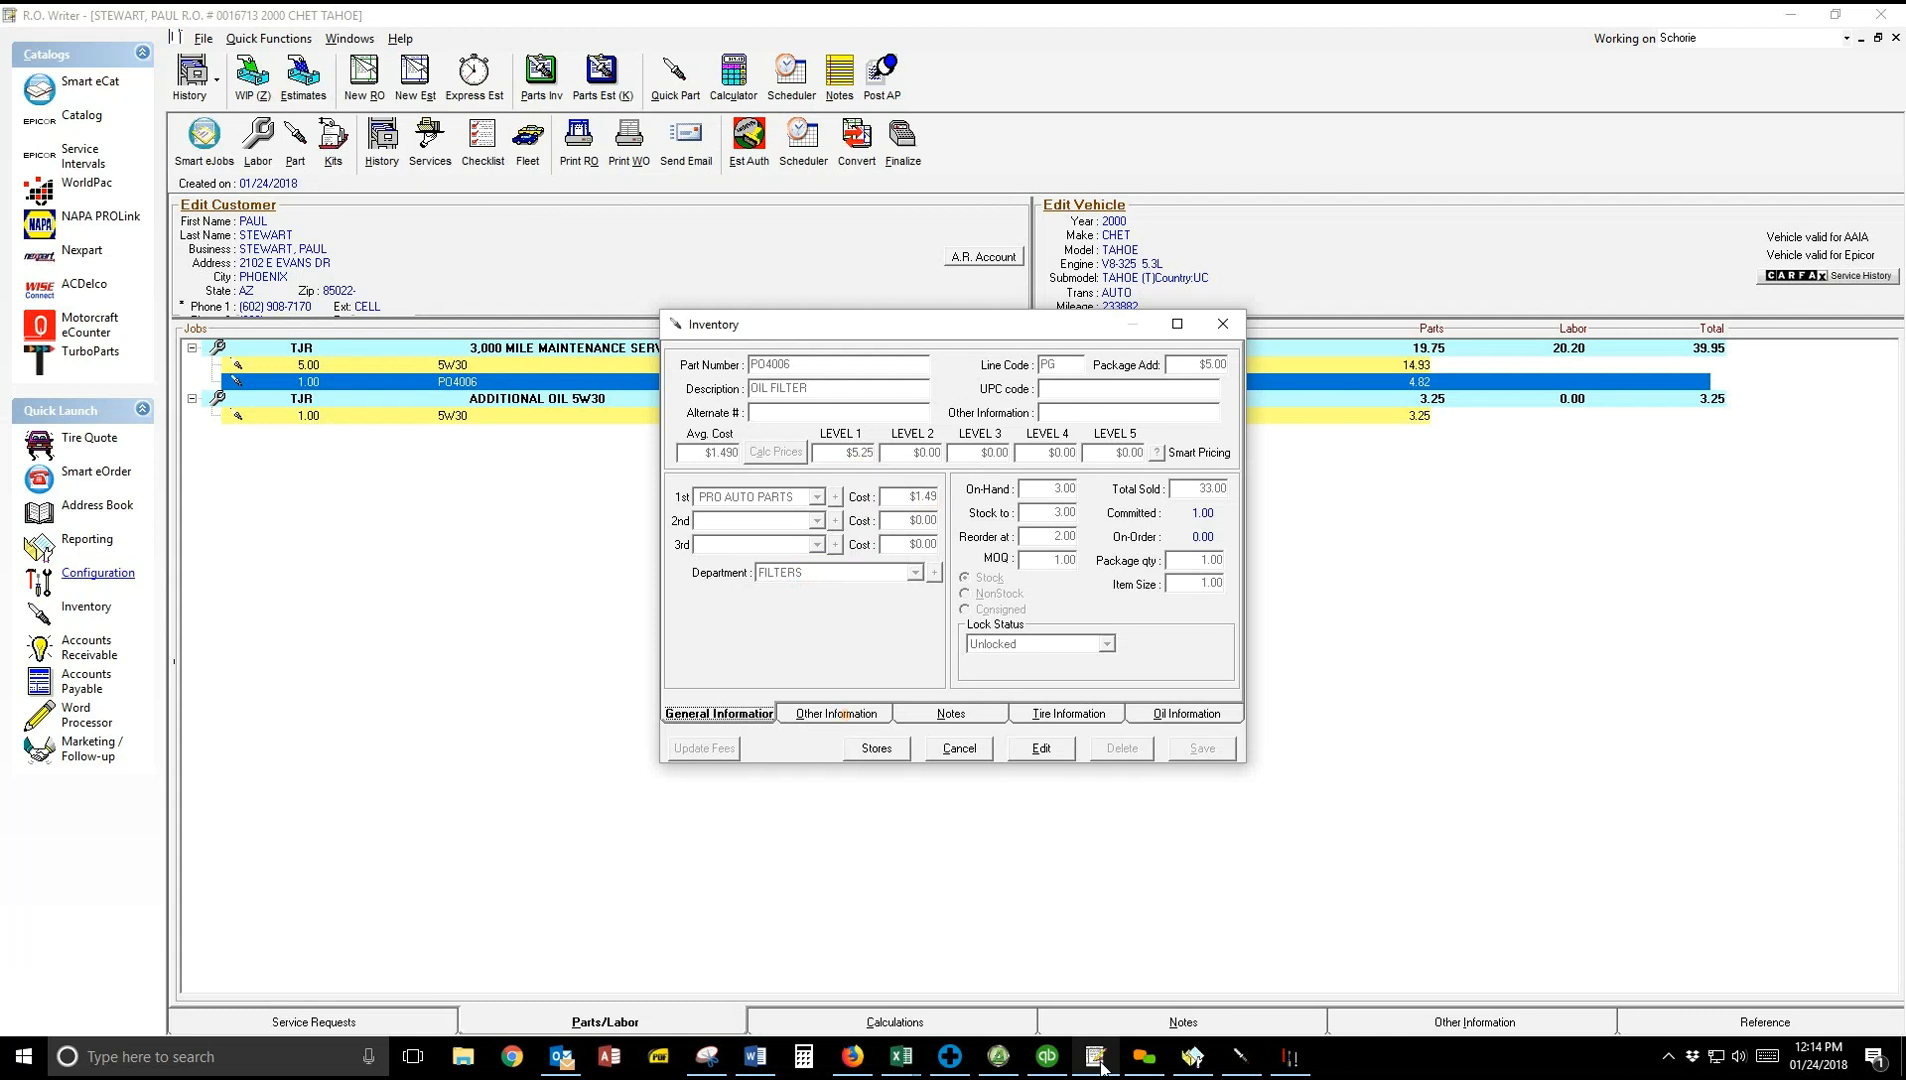
Step: Review the oil filter's sales history and its general stock information, and close the inventory record without changes
left_click(836, 714)
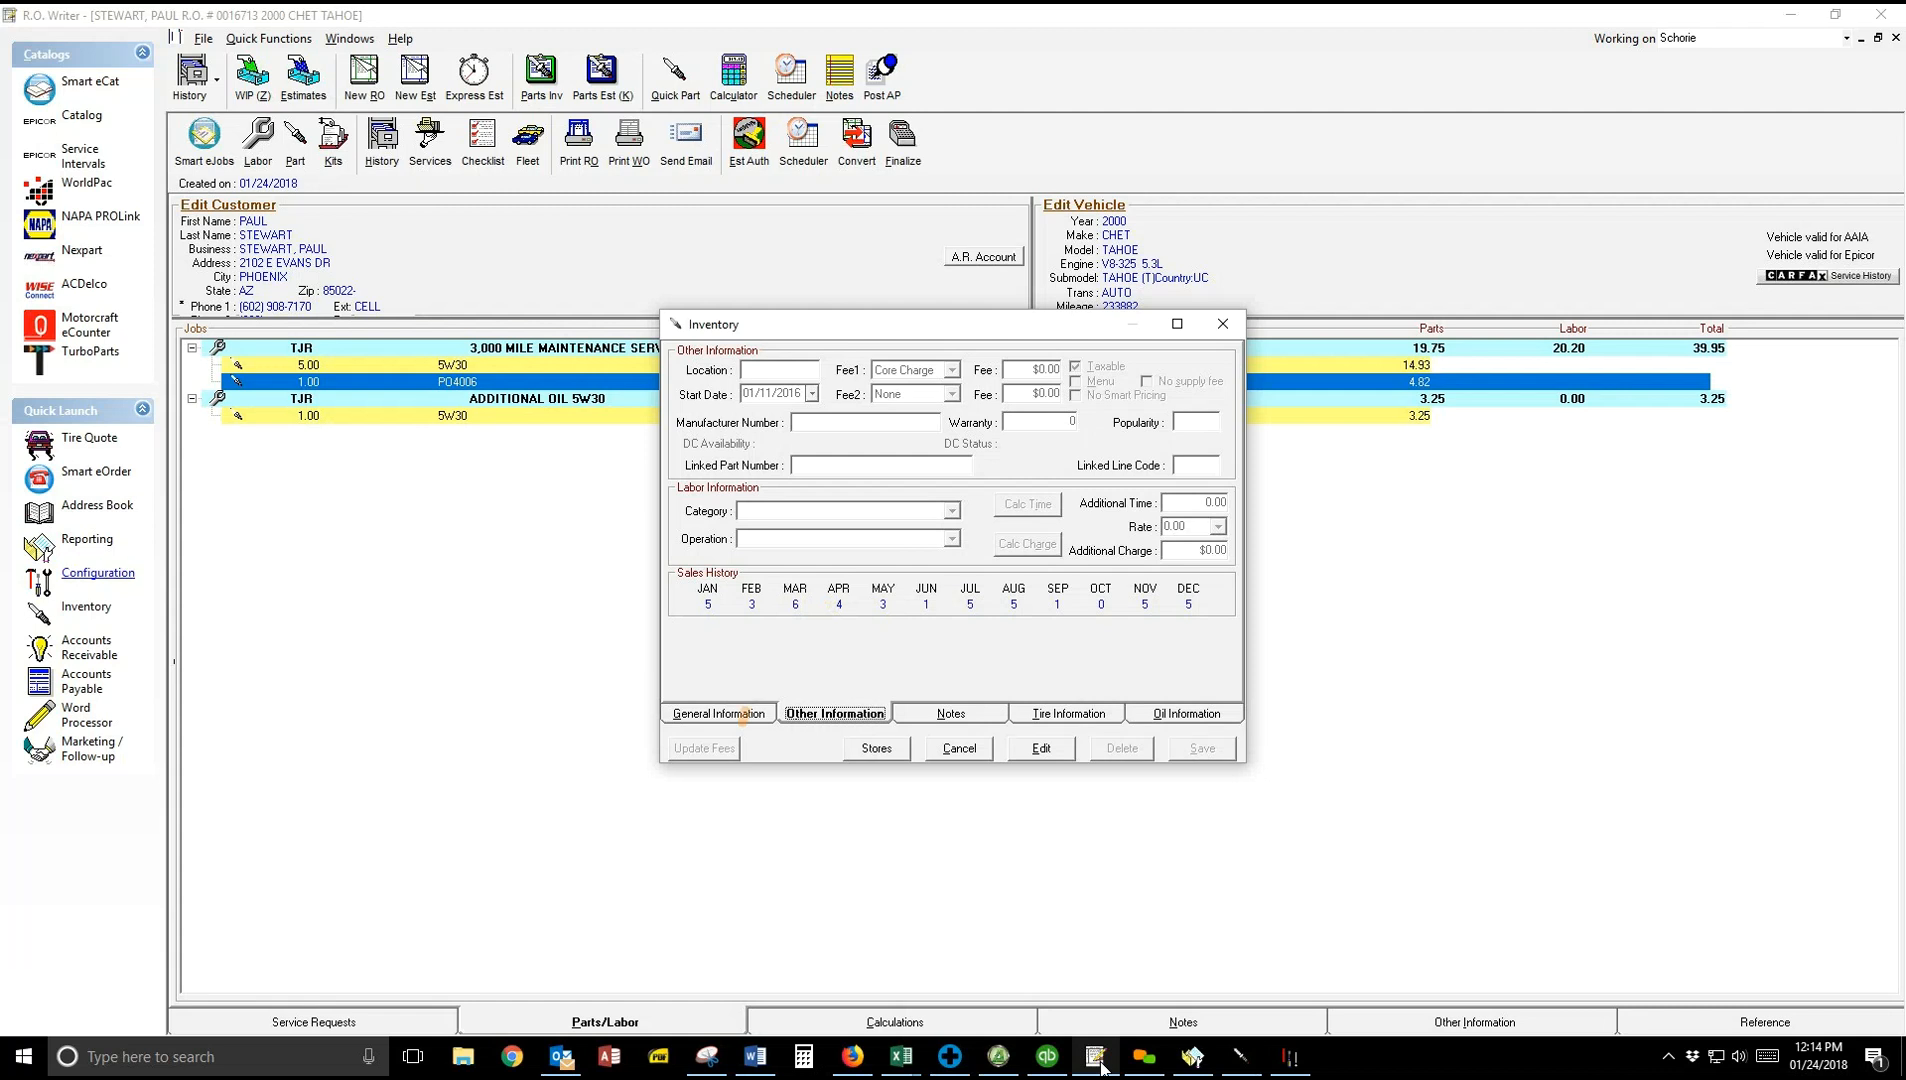
left_click(744, 711)
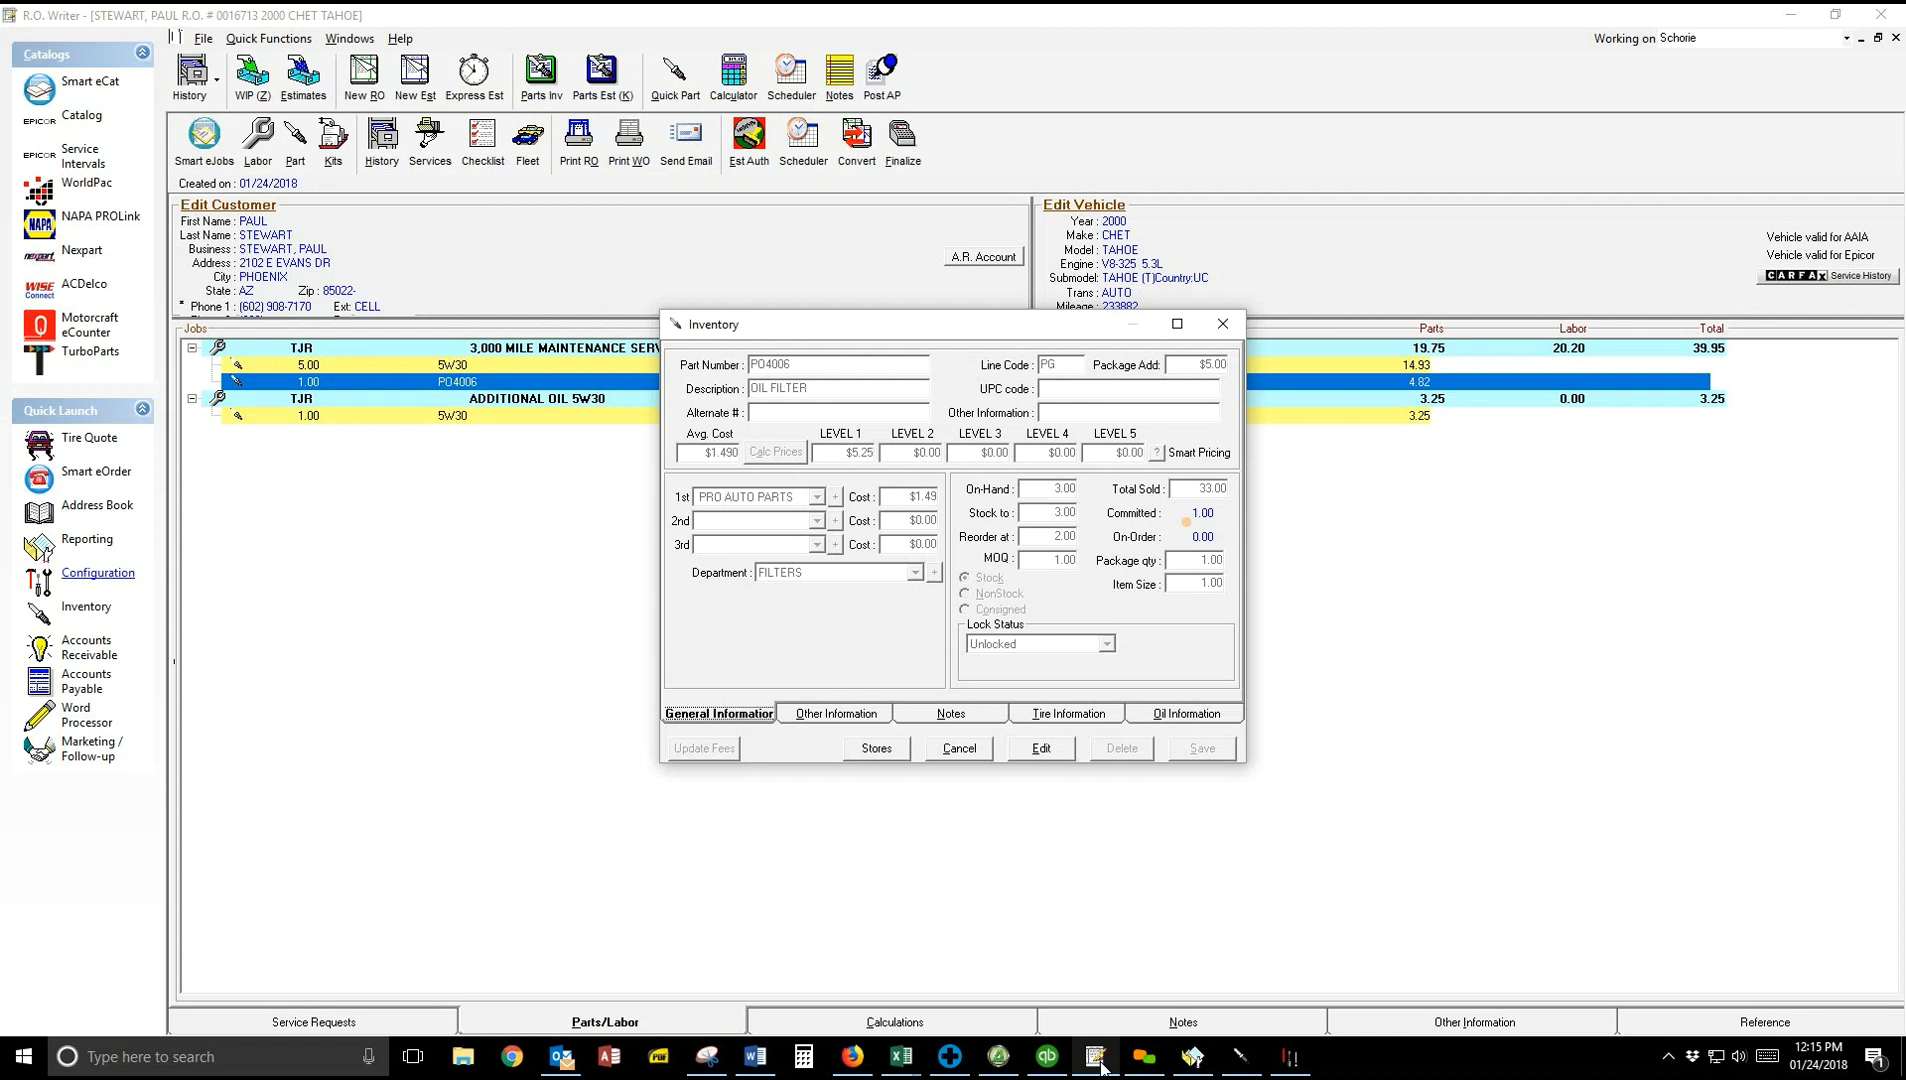
left_click(959, 748)
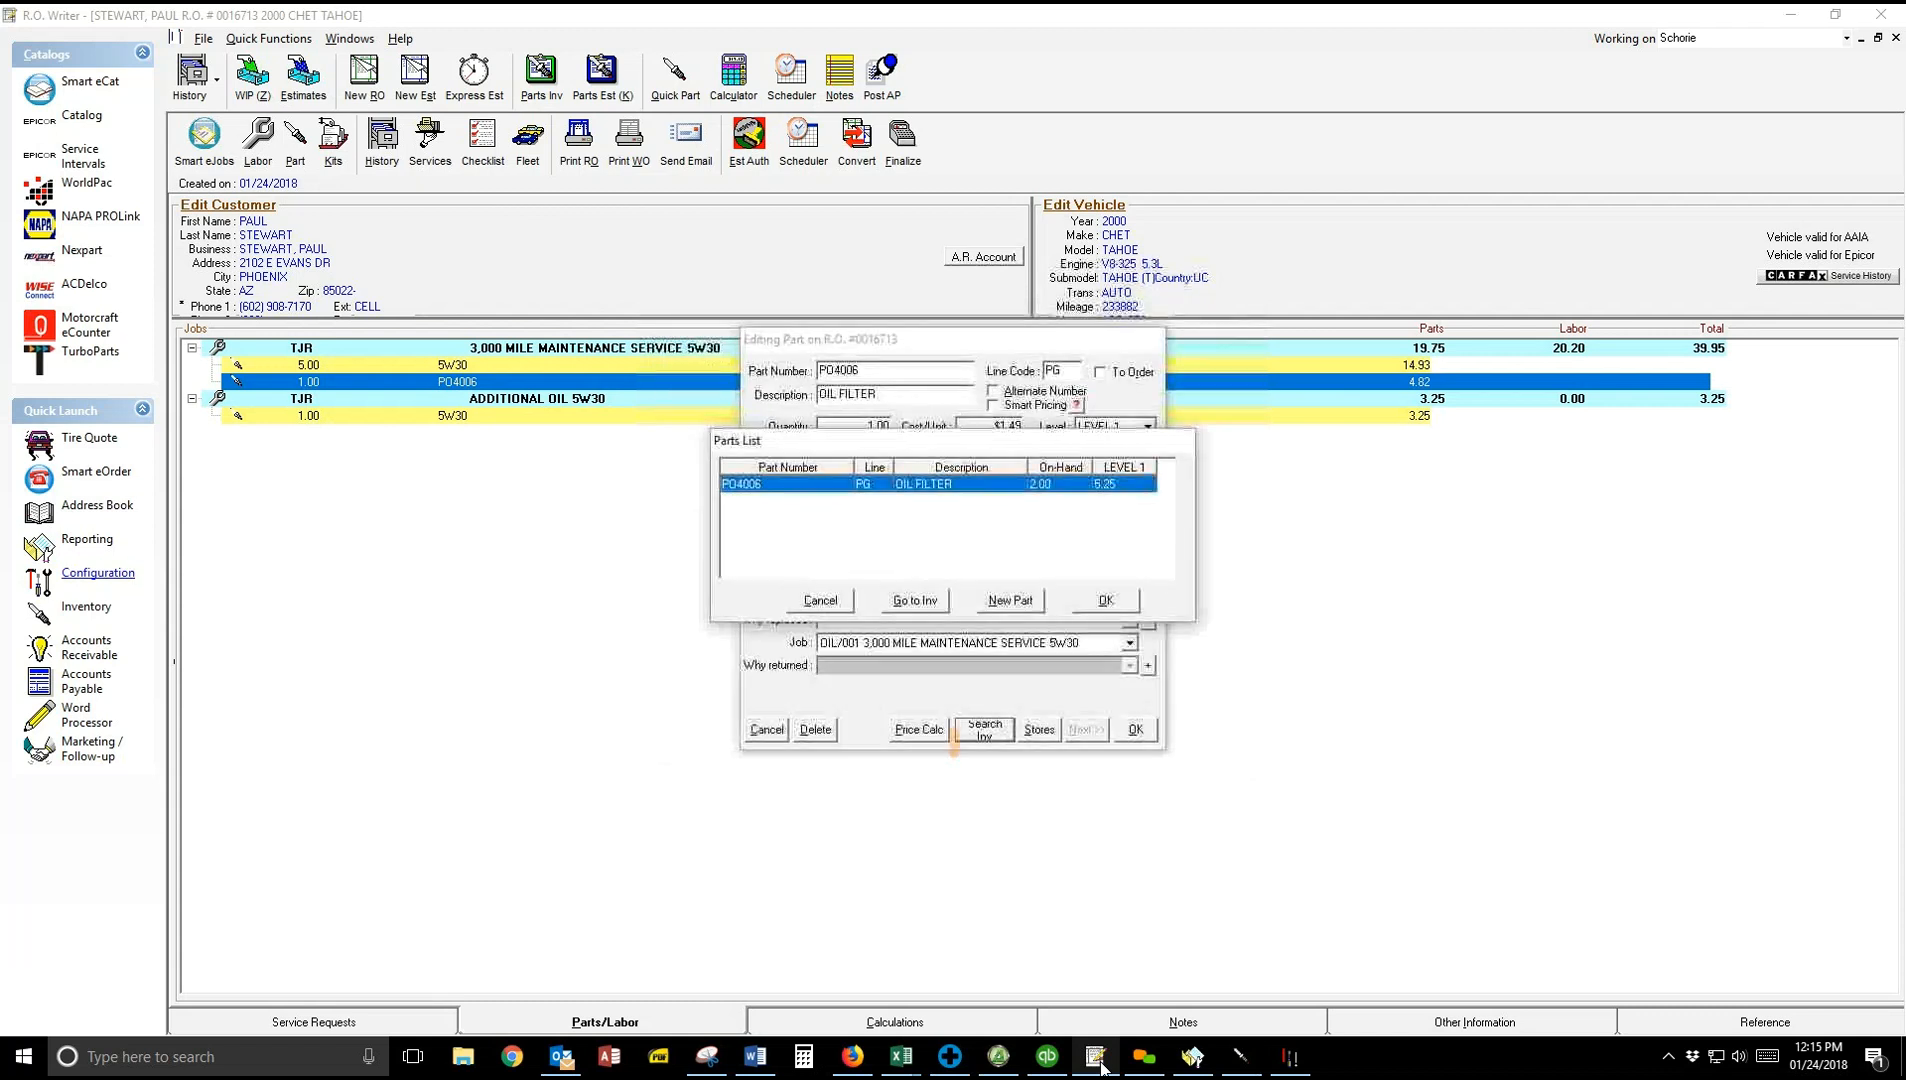
Step: Set the quantity of the OIL FILTER part on the repair order to 2
left_click(820, 600)
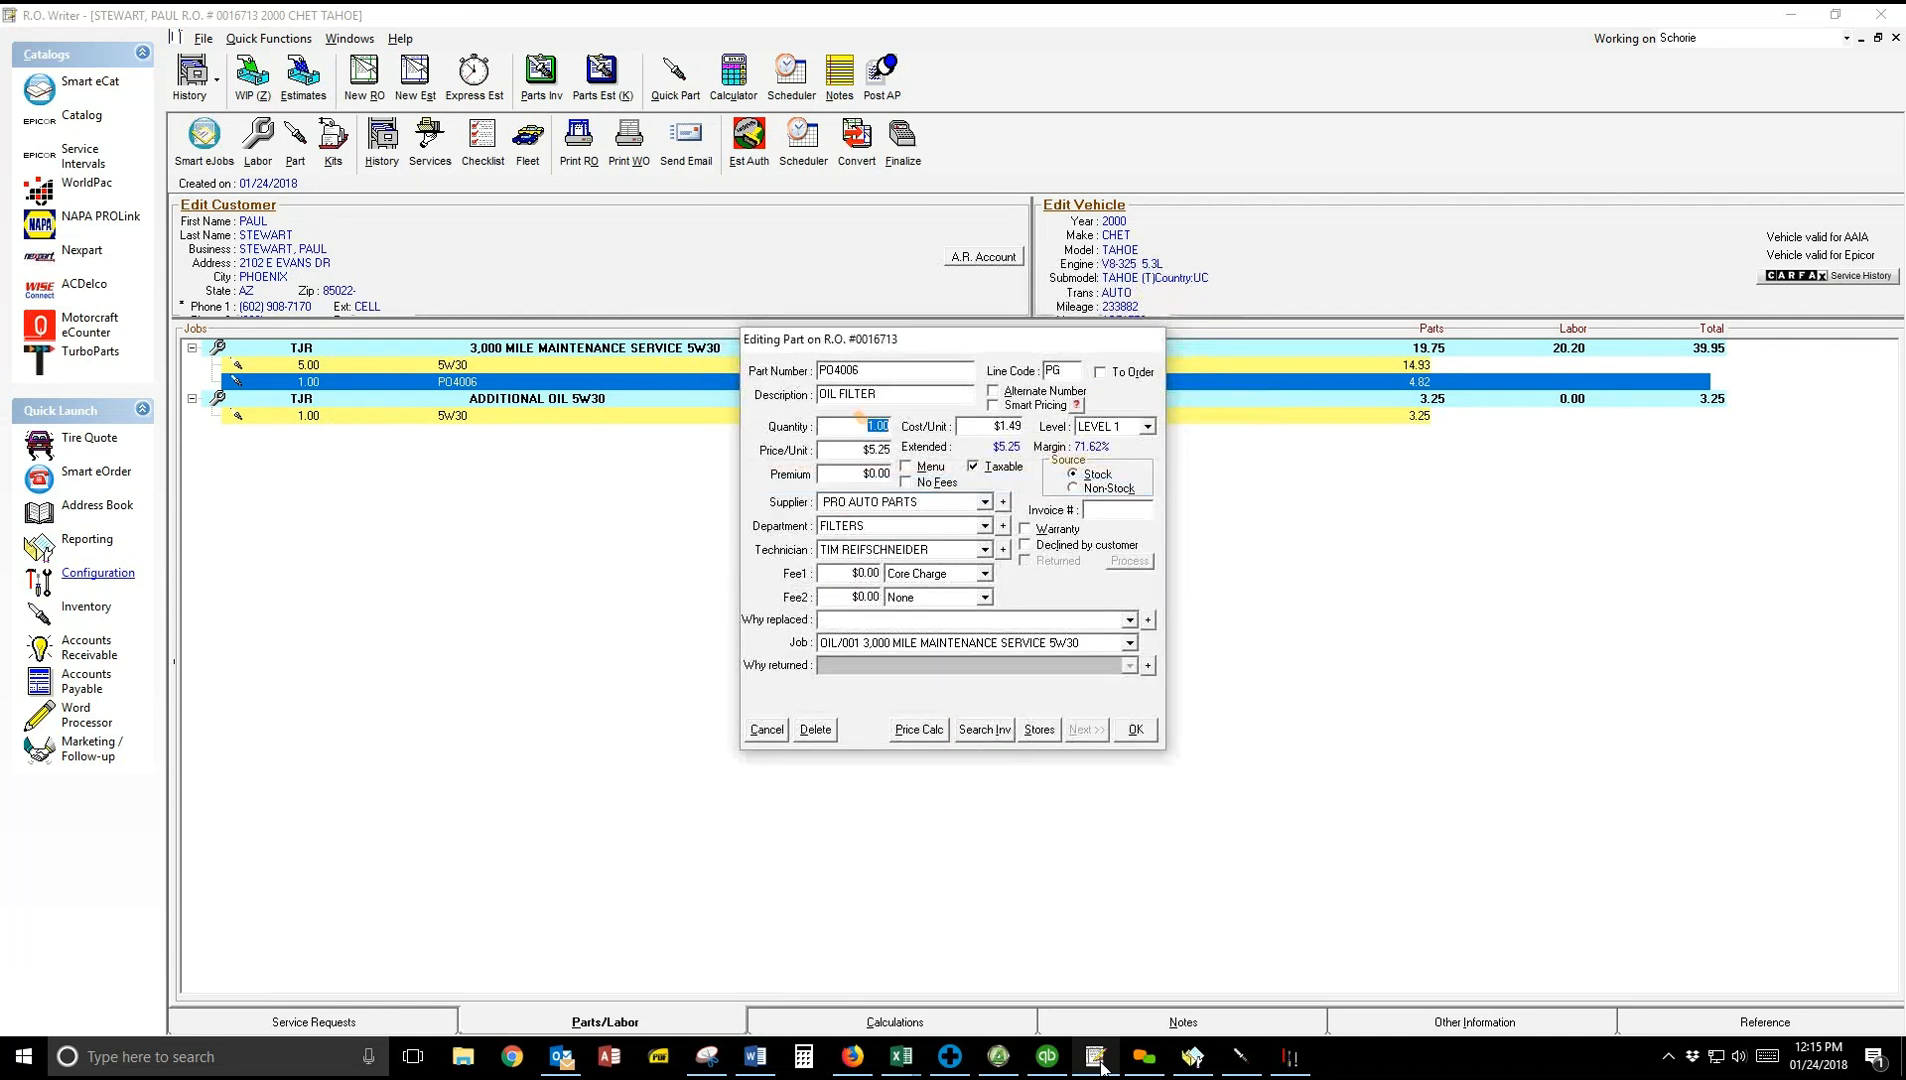
type("2")
left_click(1135, 729)
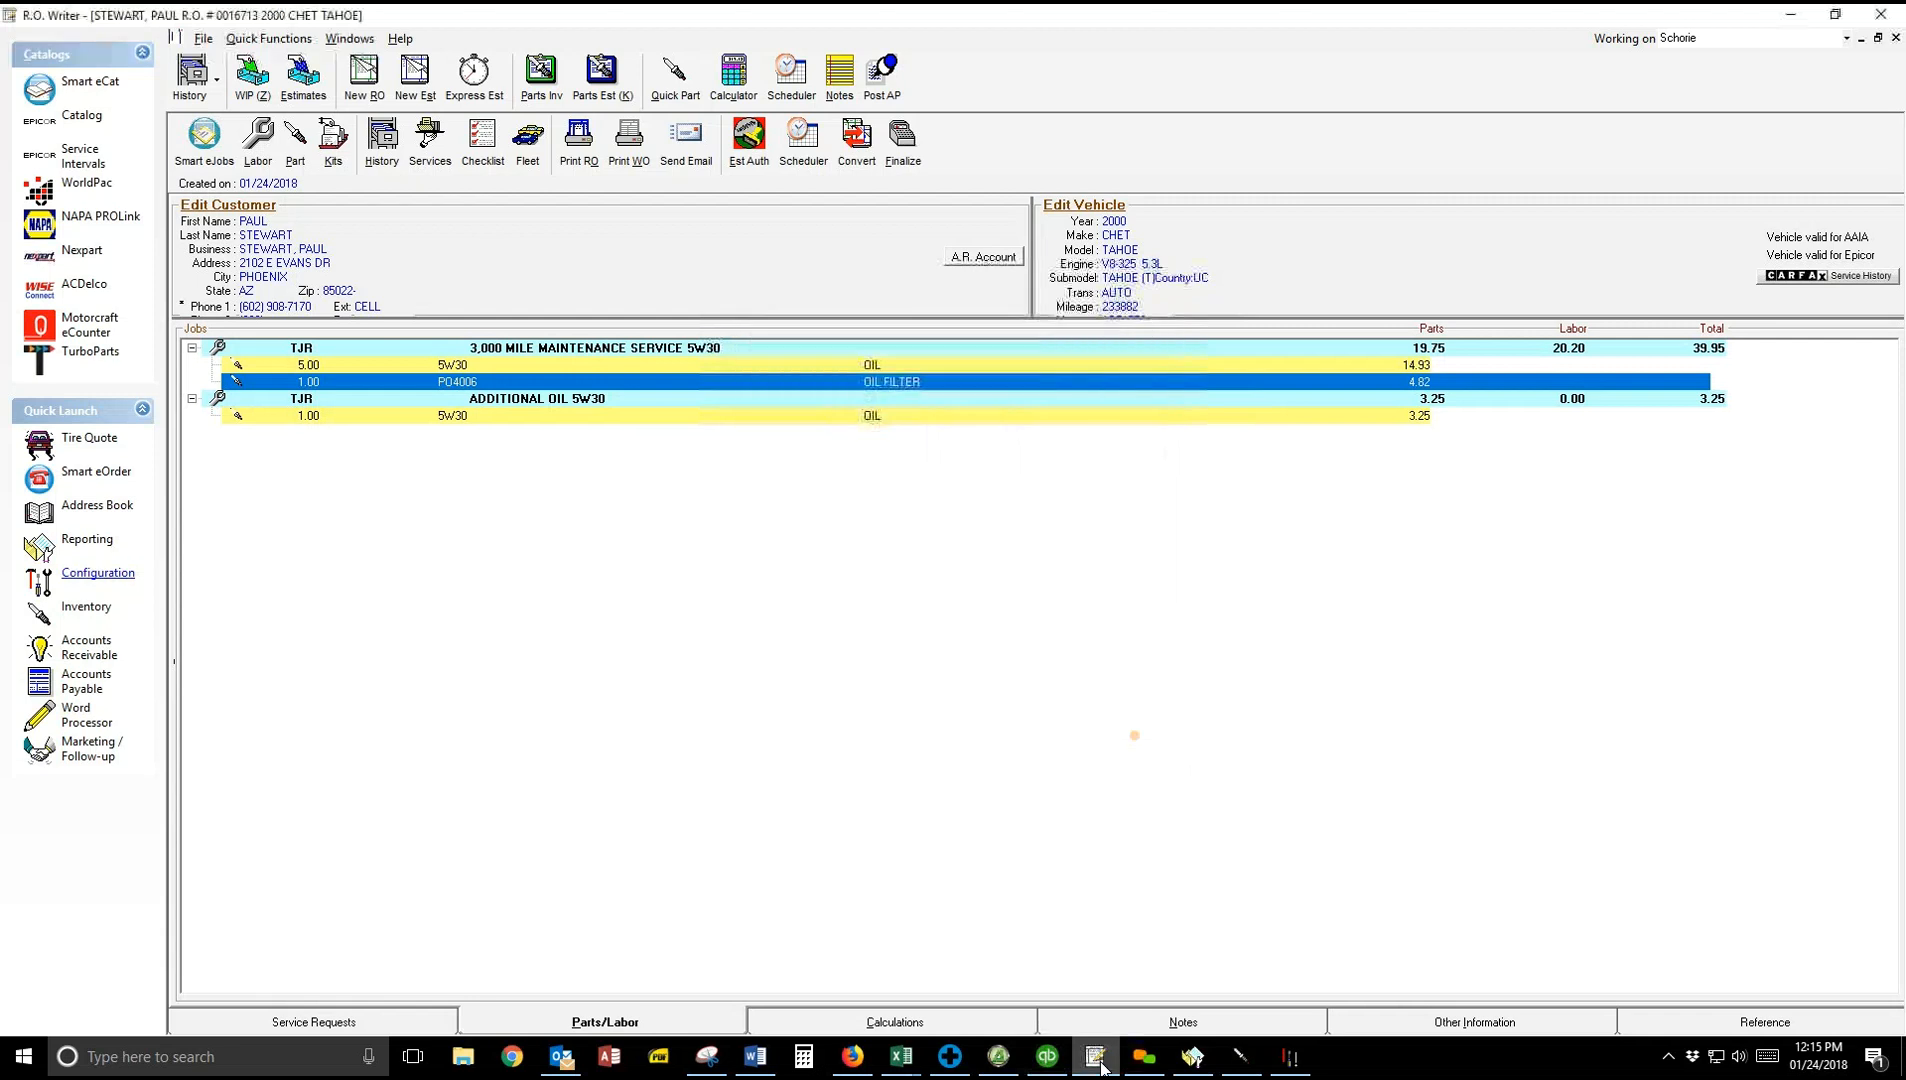
Step: Check the oil filter's on-hand and committed quantities in its inventory record, and close the record
double_click(909, 382)
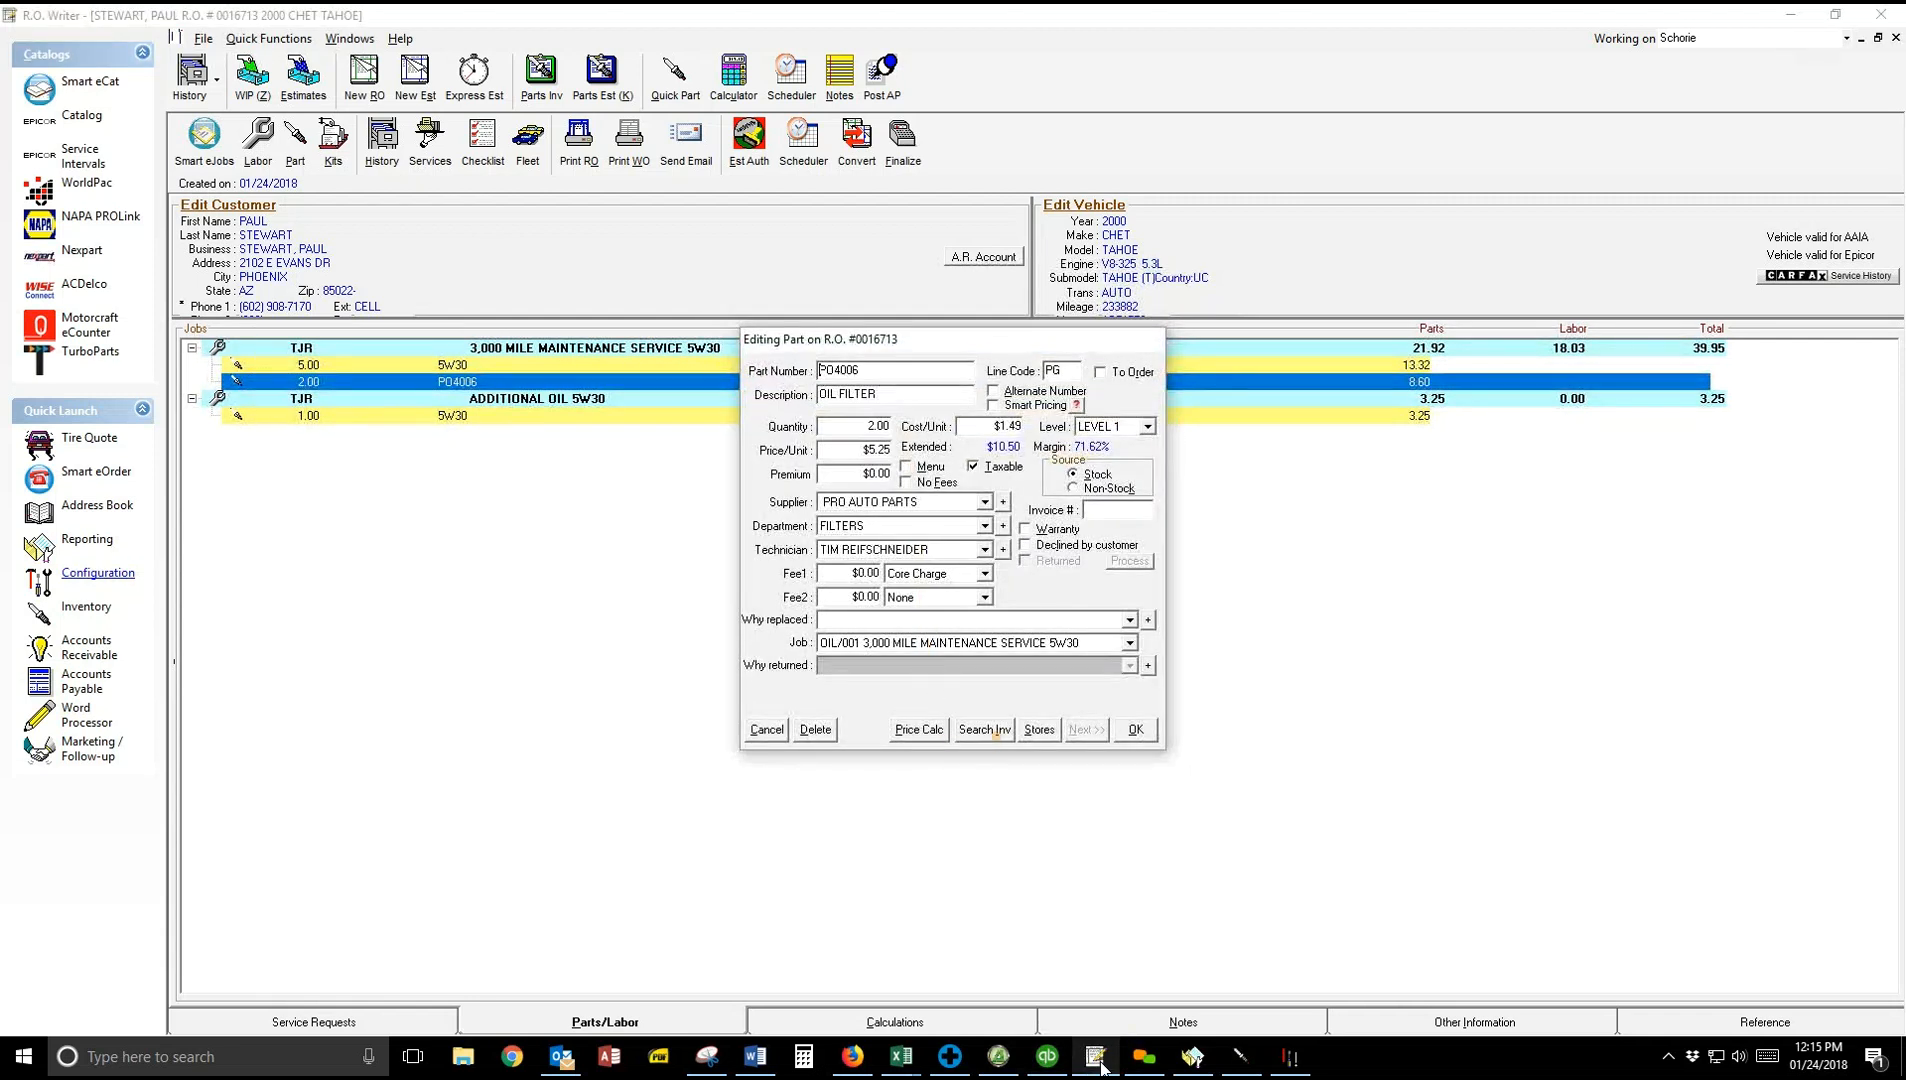
left_click(985, 729)
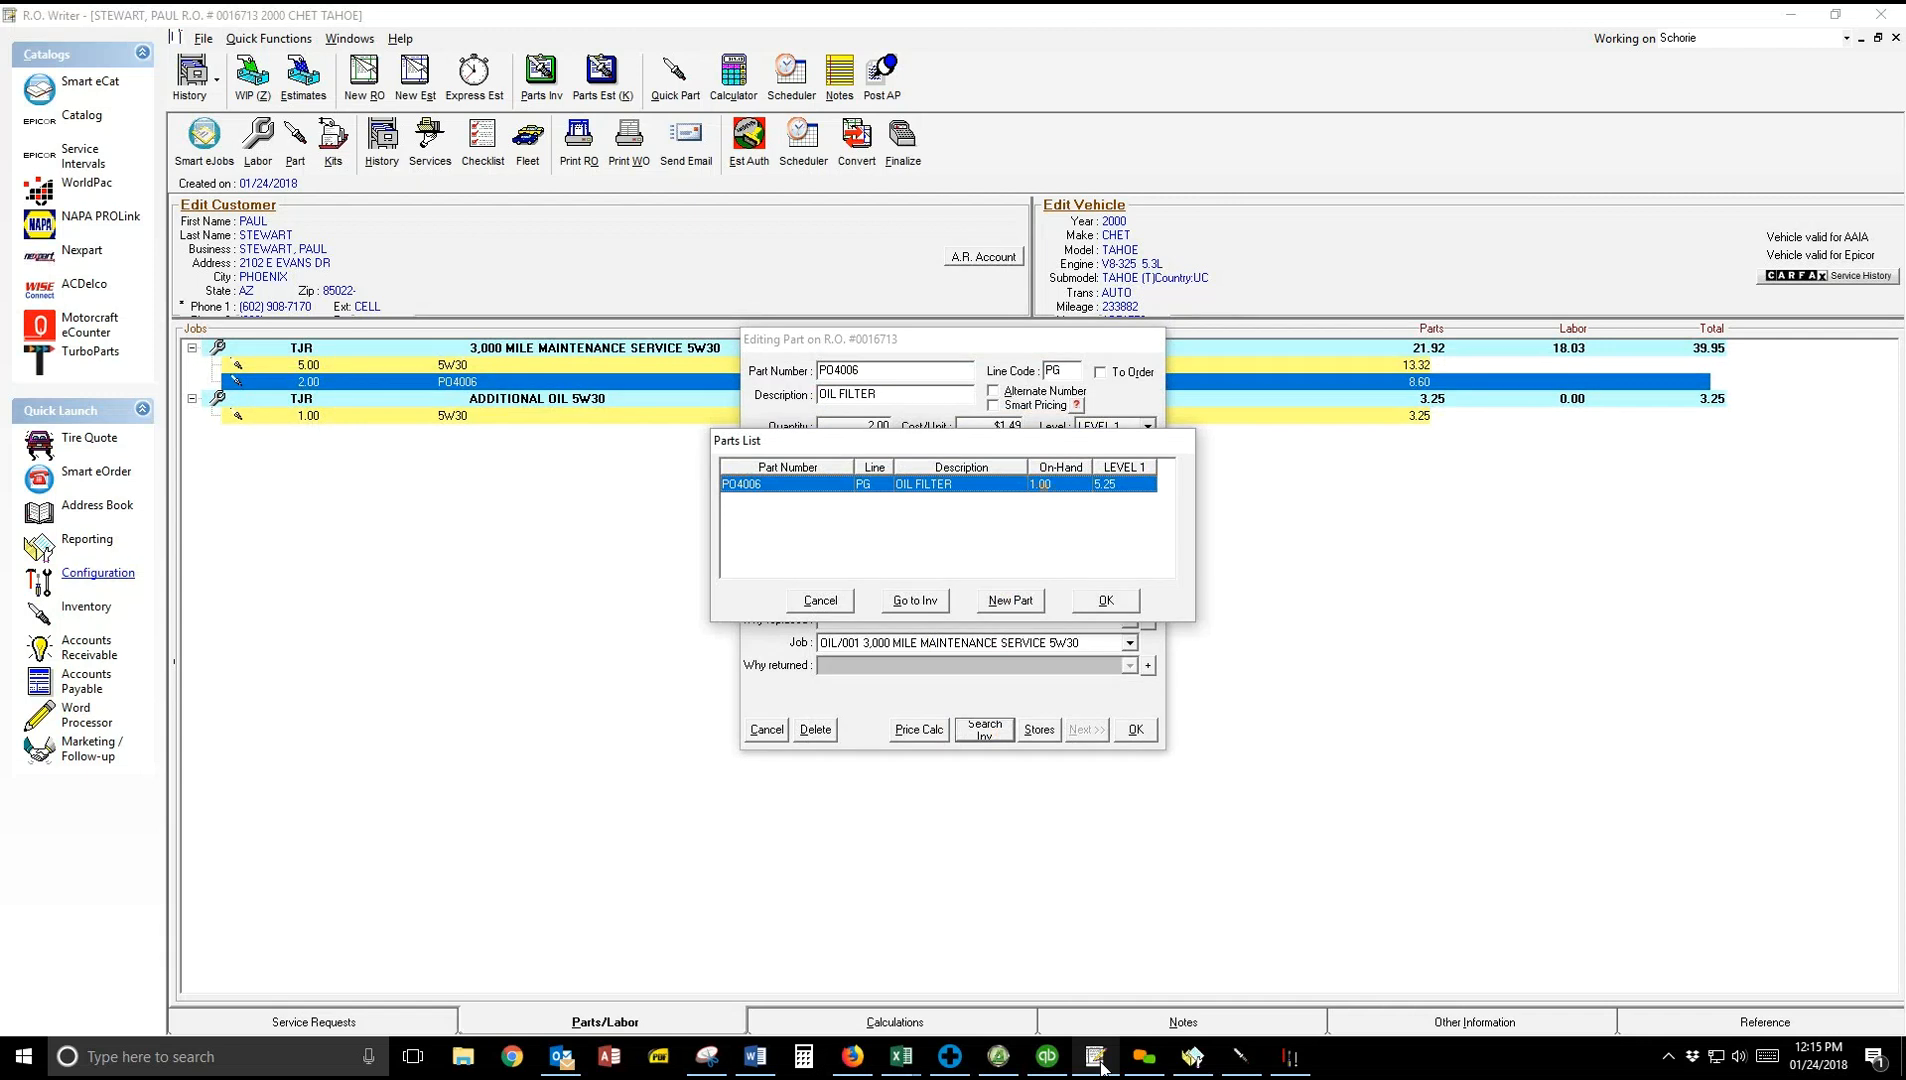
left_click(930, 600)
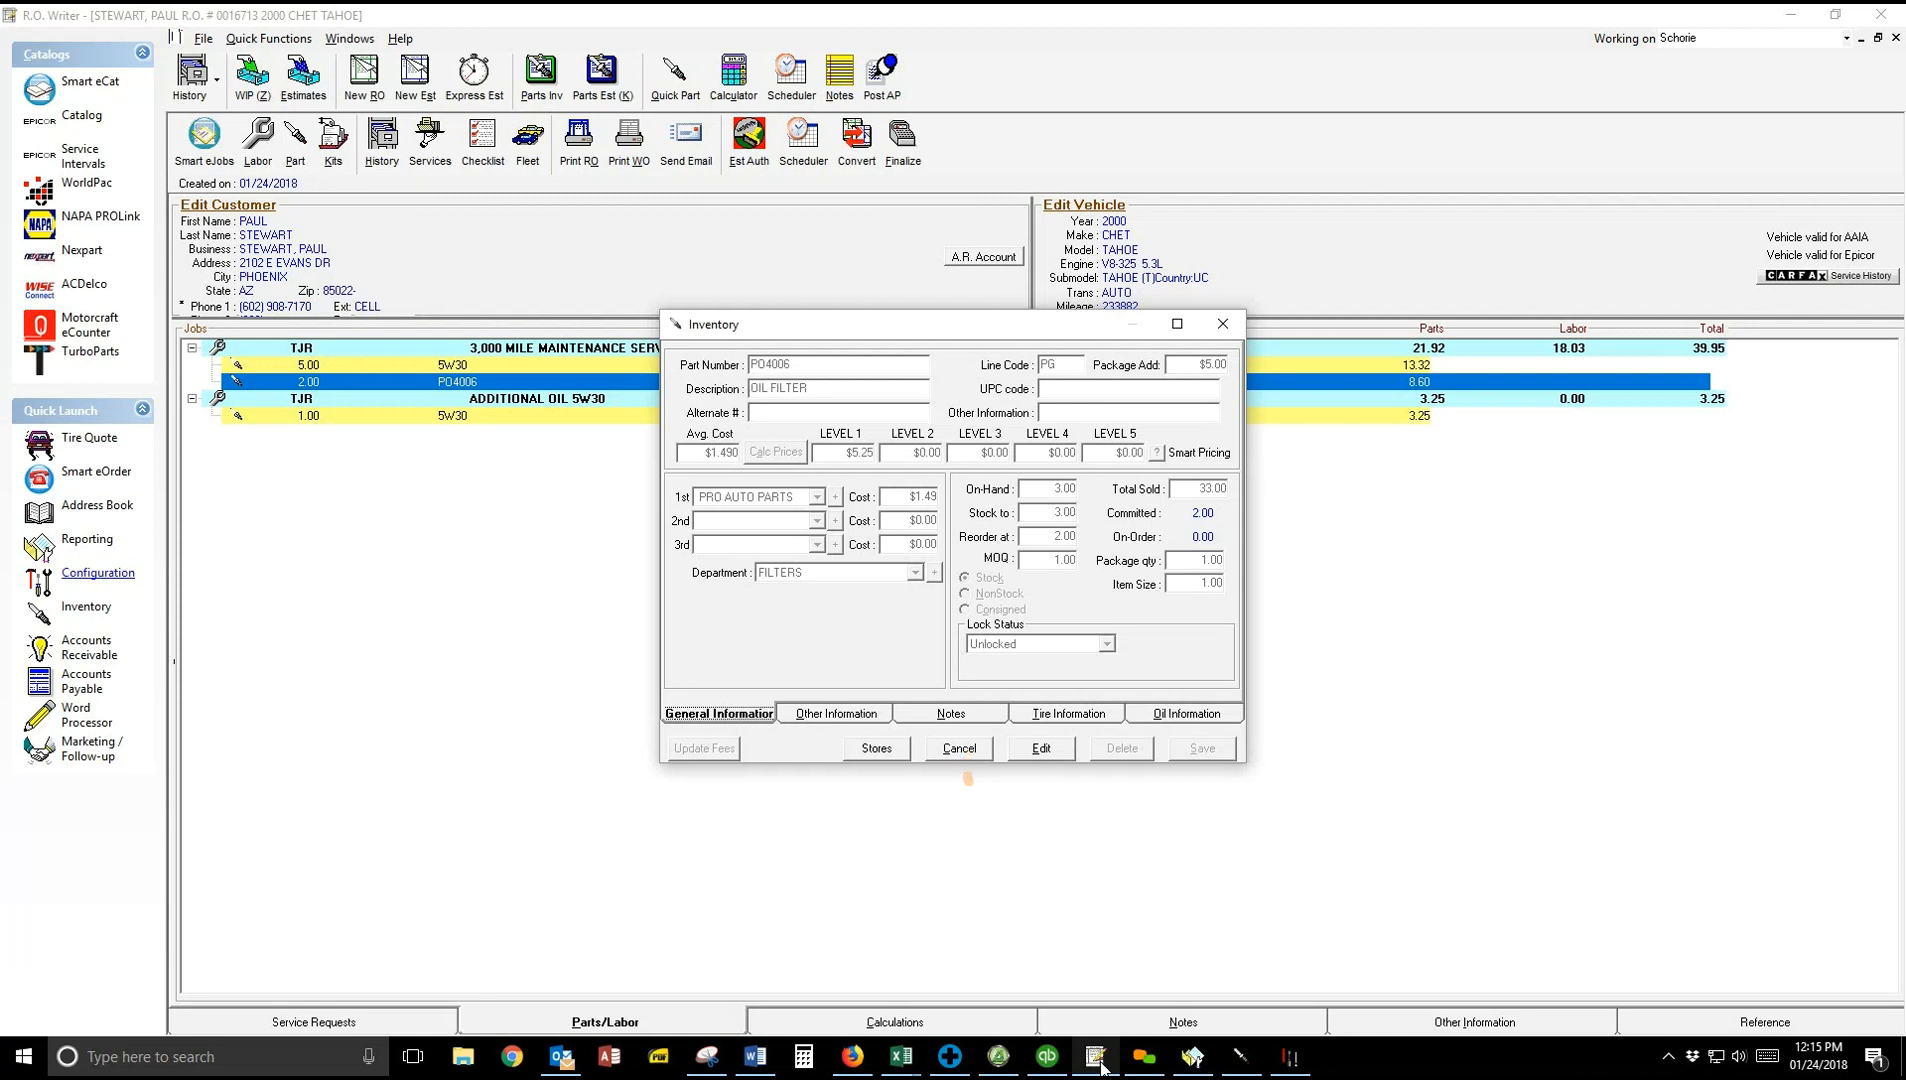
left_click(959, 748)
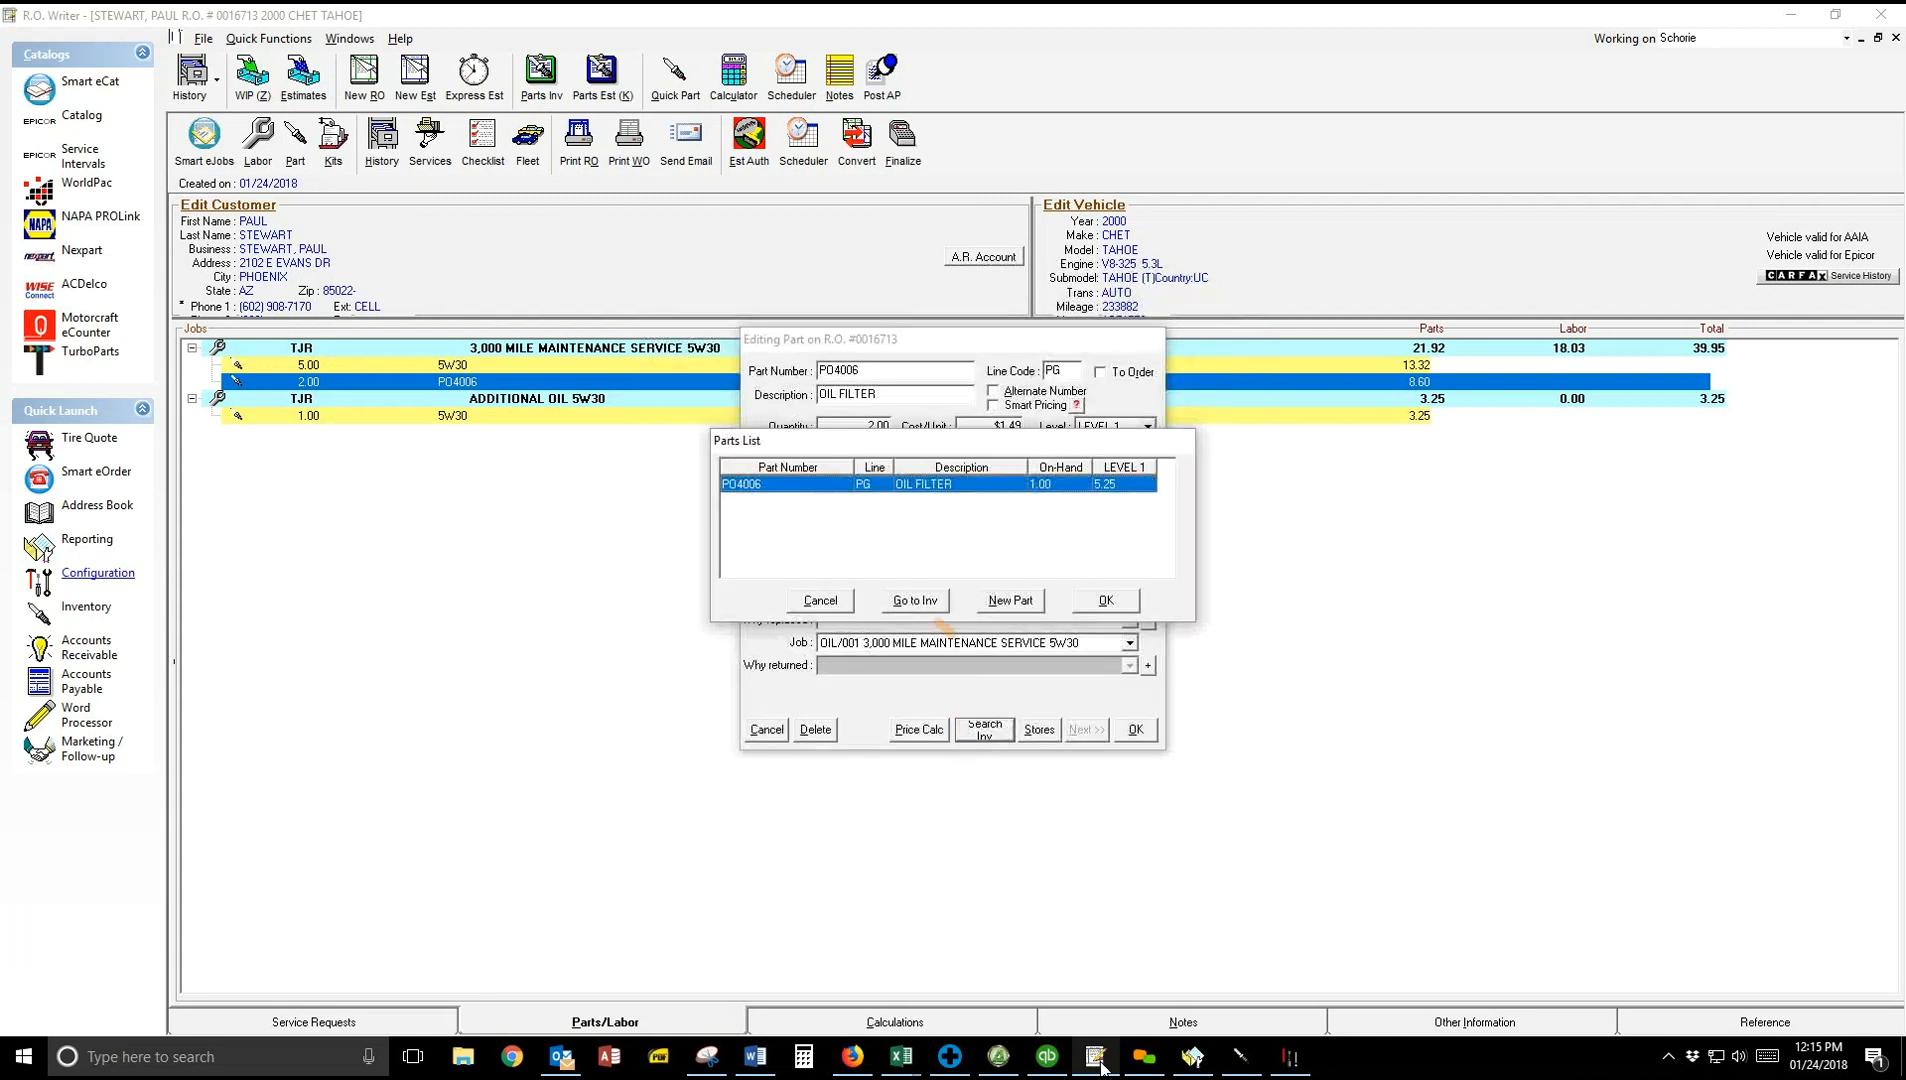
Step: Set the quantity of the OIL FILTER part back to 1 on the repair order
left_click(818, 600)
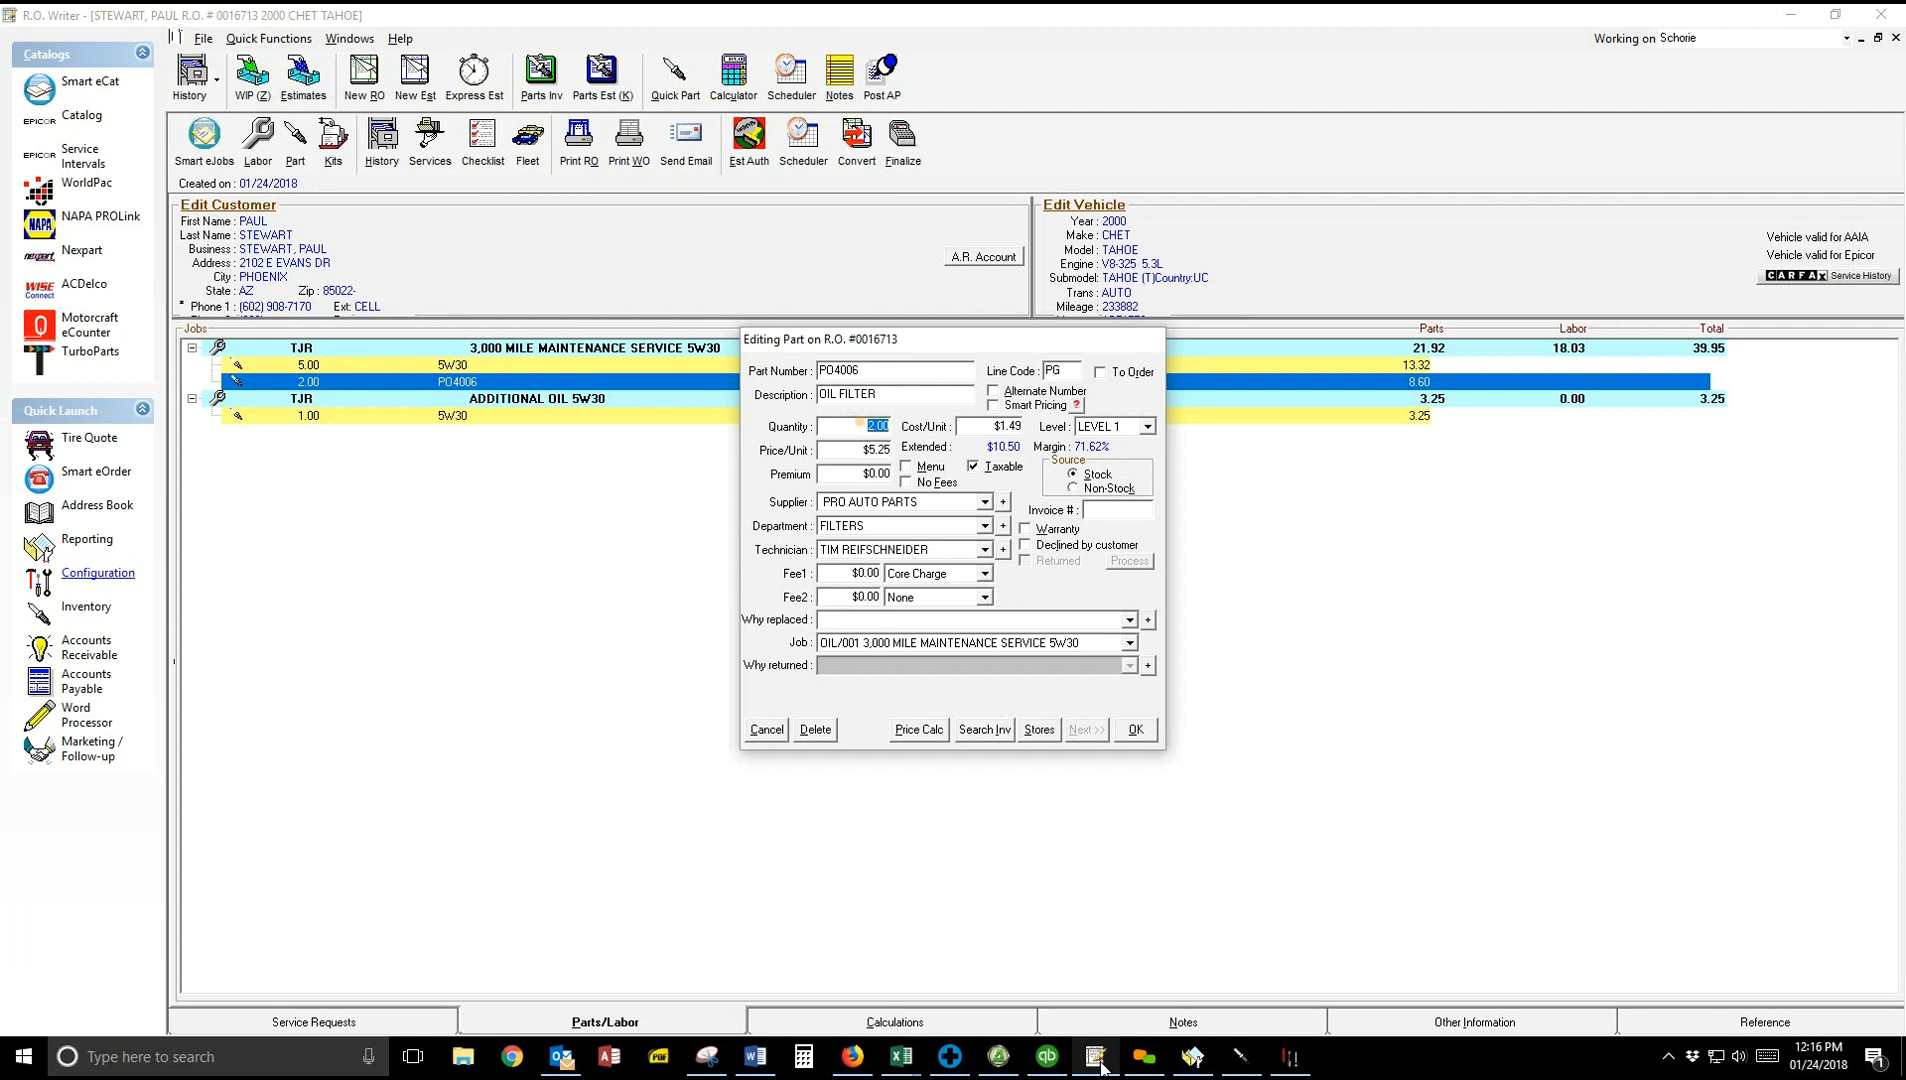
type("1")
left_click(1136, 729)
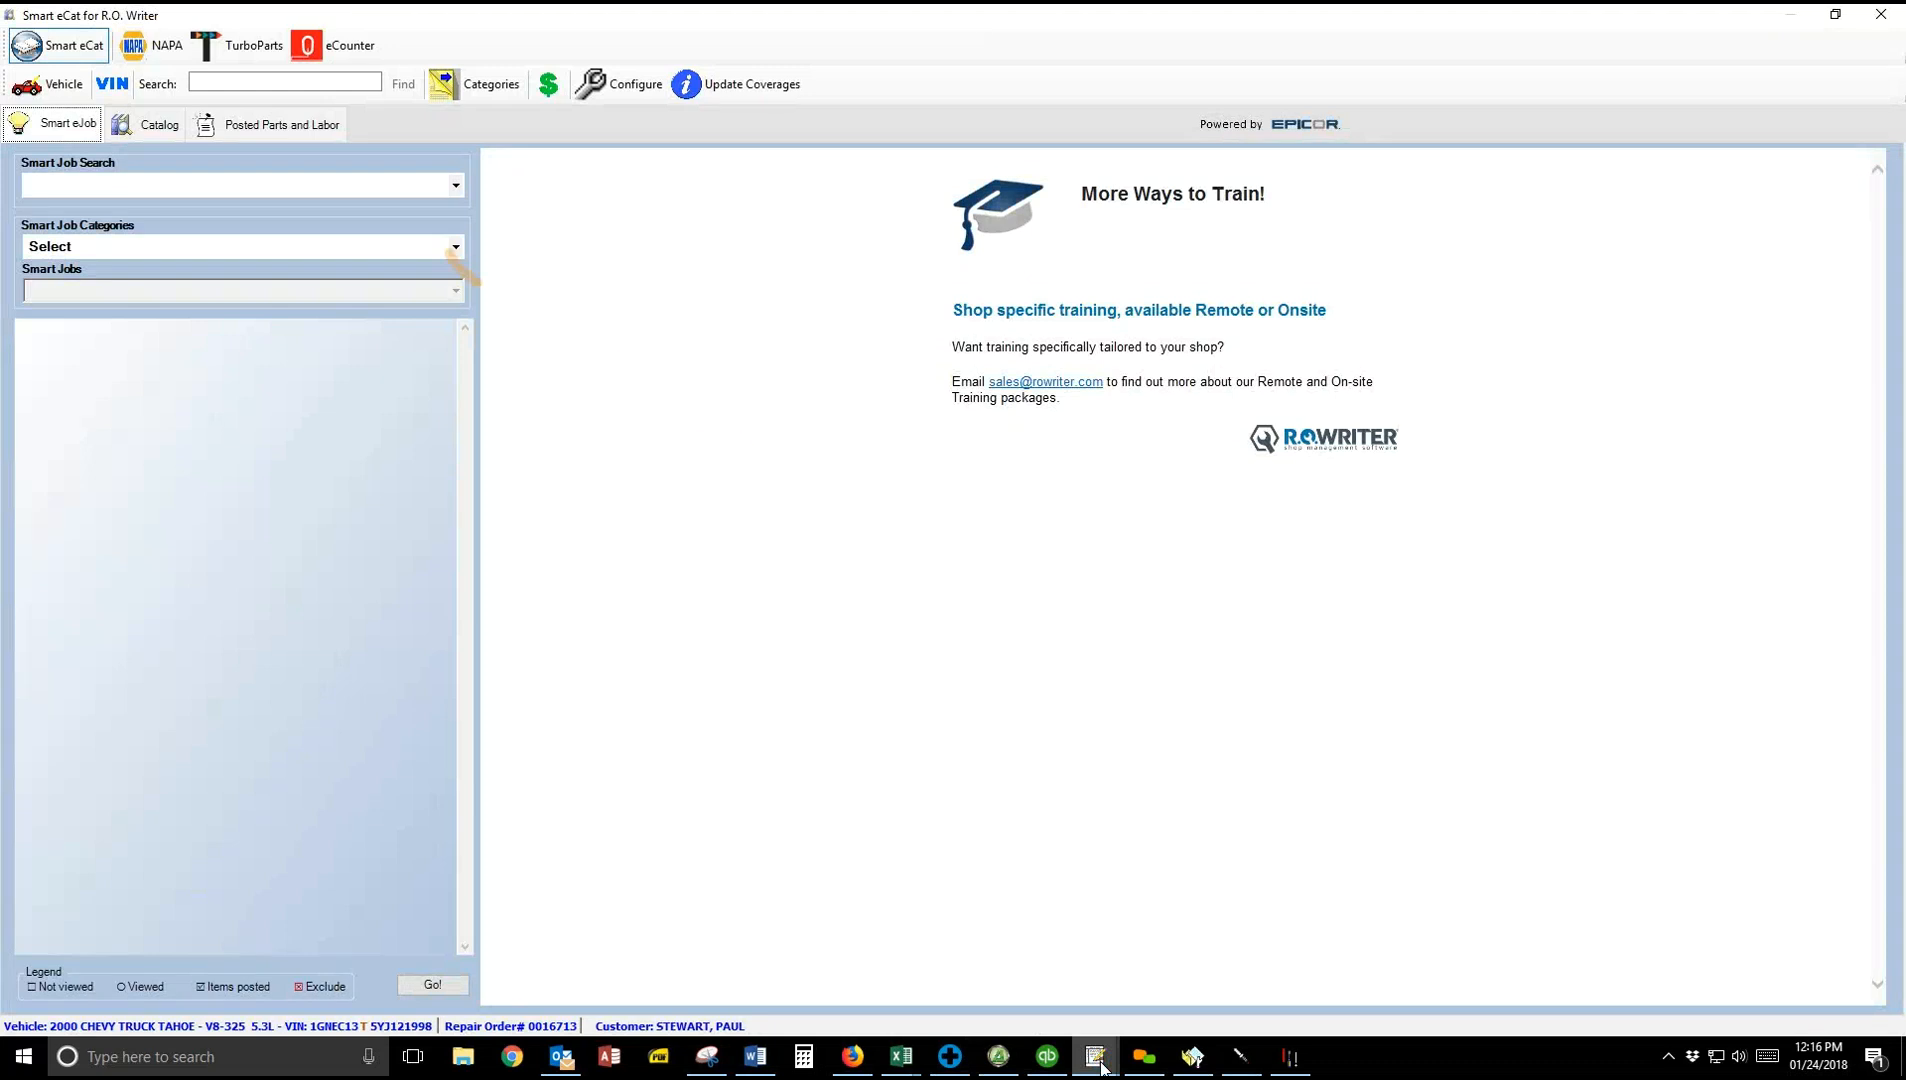
Step: Look up the oil filter in Smart eCat through the Oil Change job 3,000 MILE MAINTENANCE SERVICE 5W30, and close the catalog
left_click(456, 246)
left_click(112, 289)
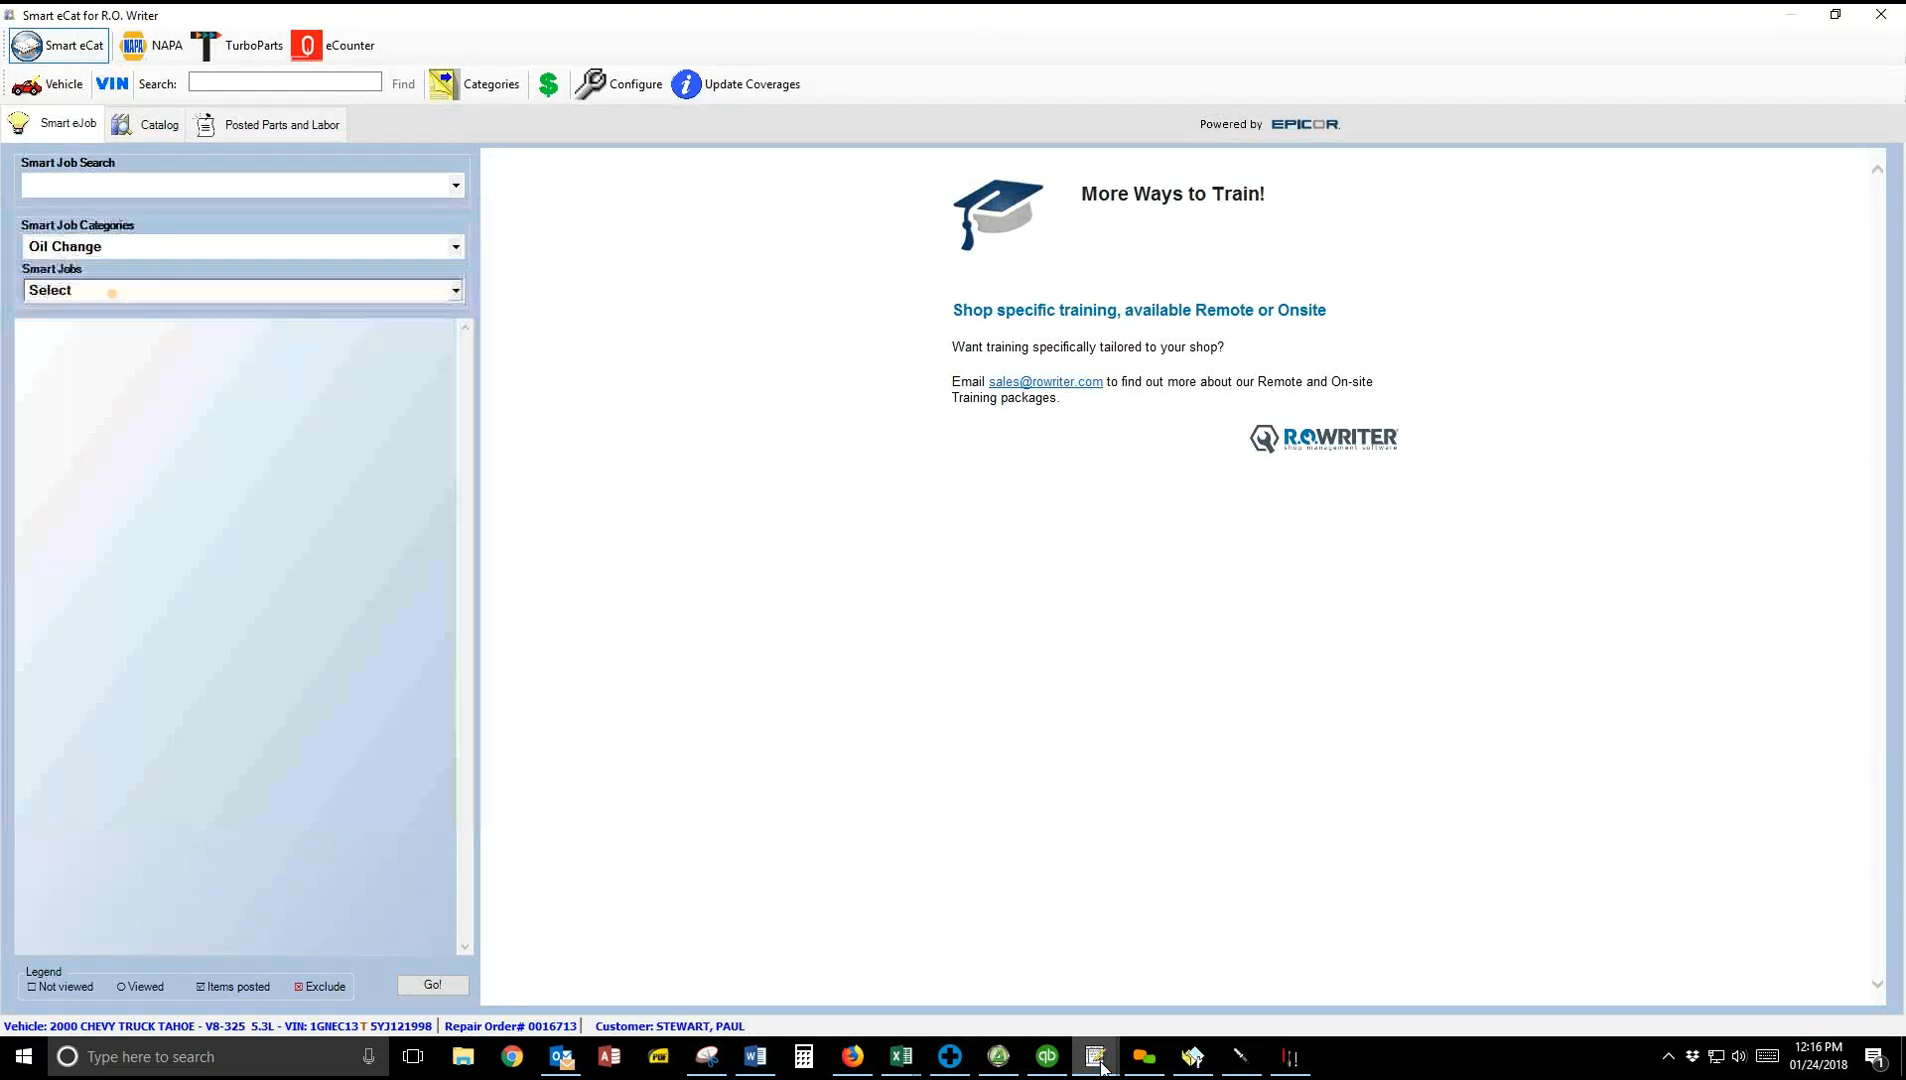
left_click(114, 290)
left_click(178, 331)
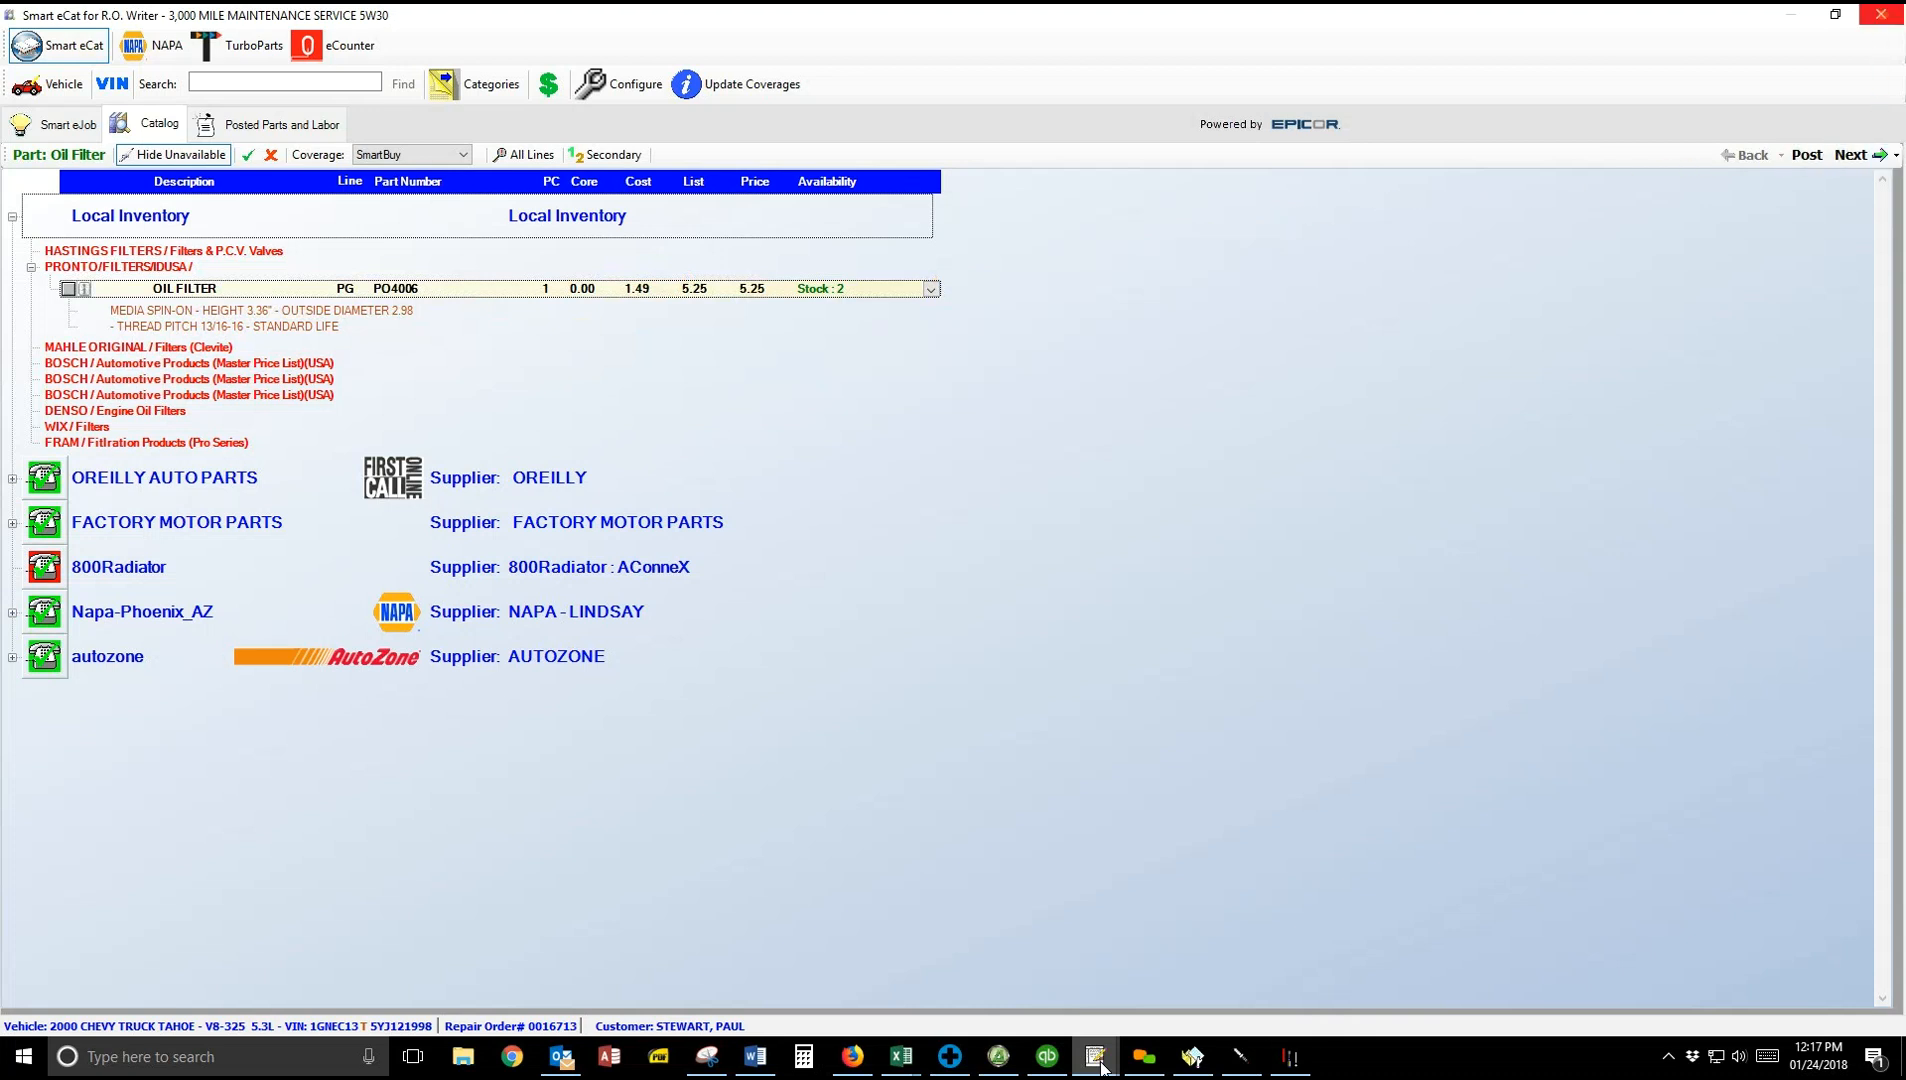
left_click(1880, 14)
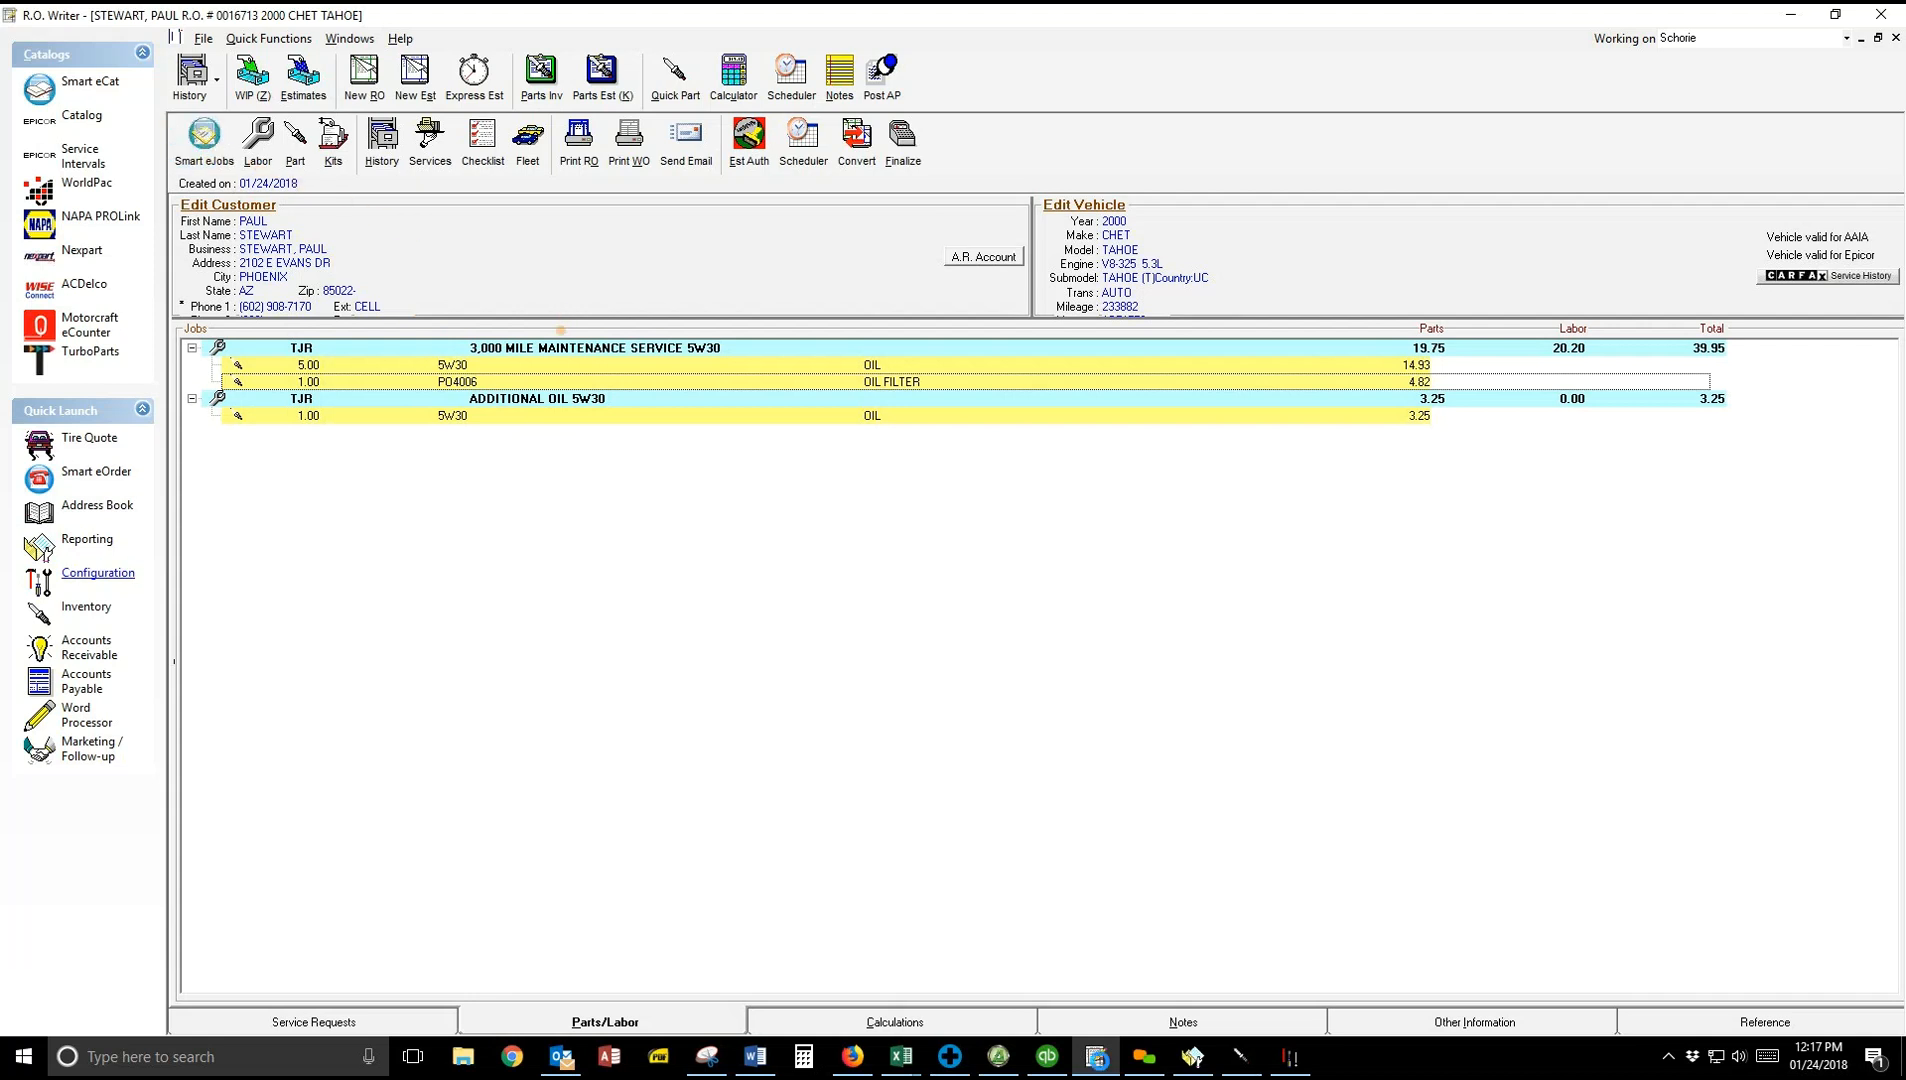
Step: Search the Smart eCat catalog for "battery", view the Battery part offers, and collapse the OREILLY AUTO PARTS results
left_click(1097, 1057)
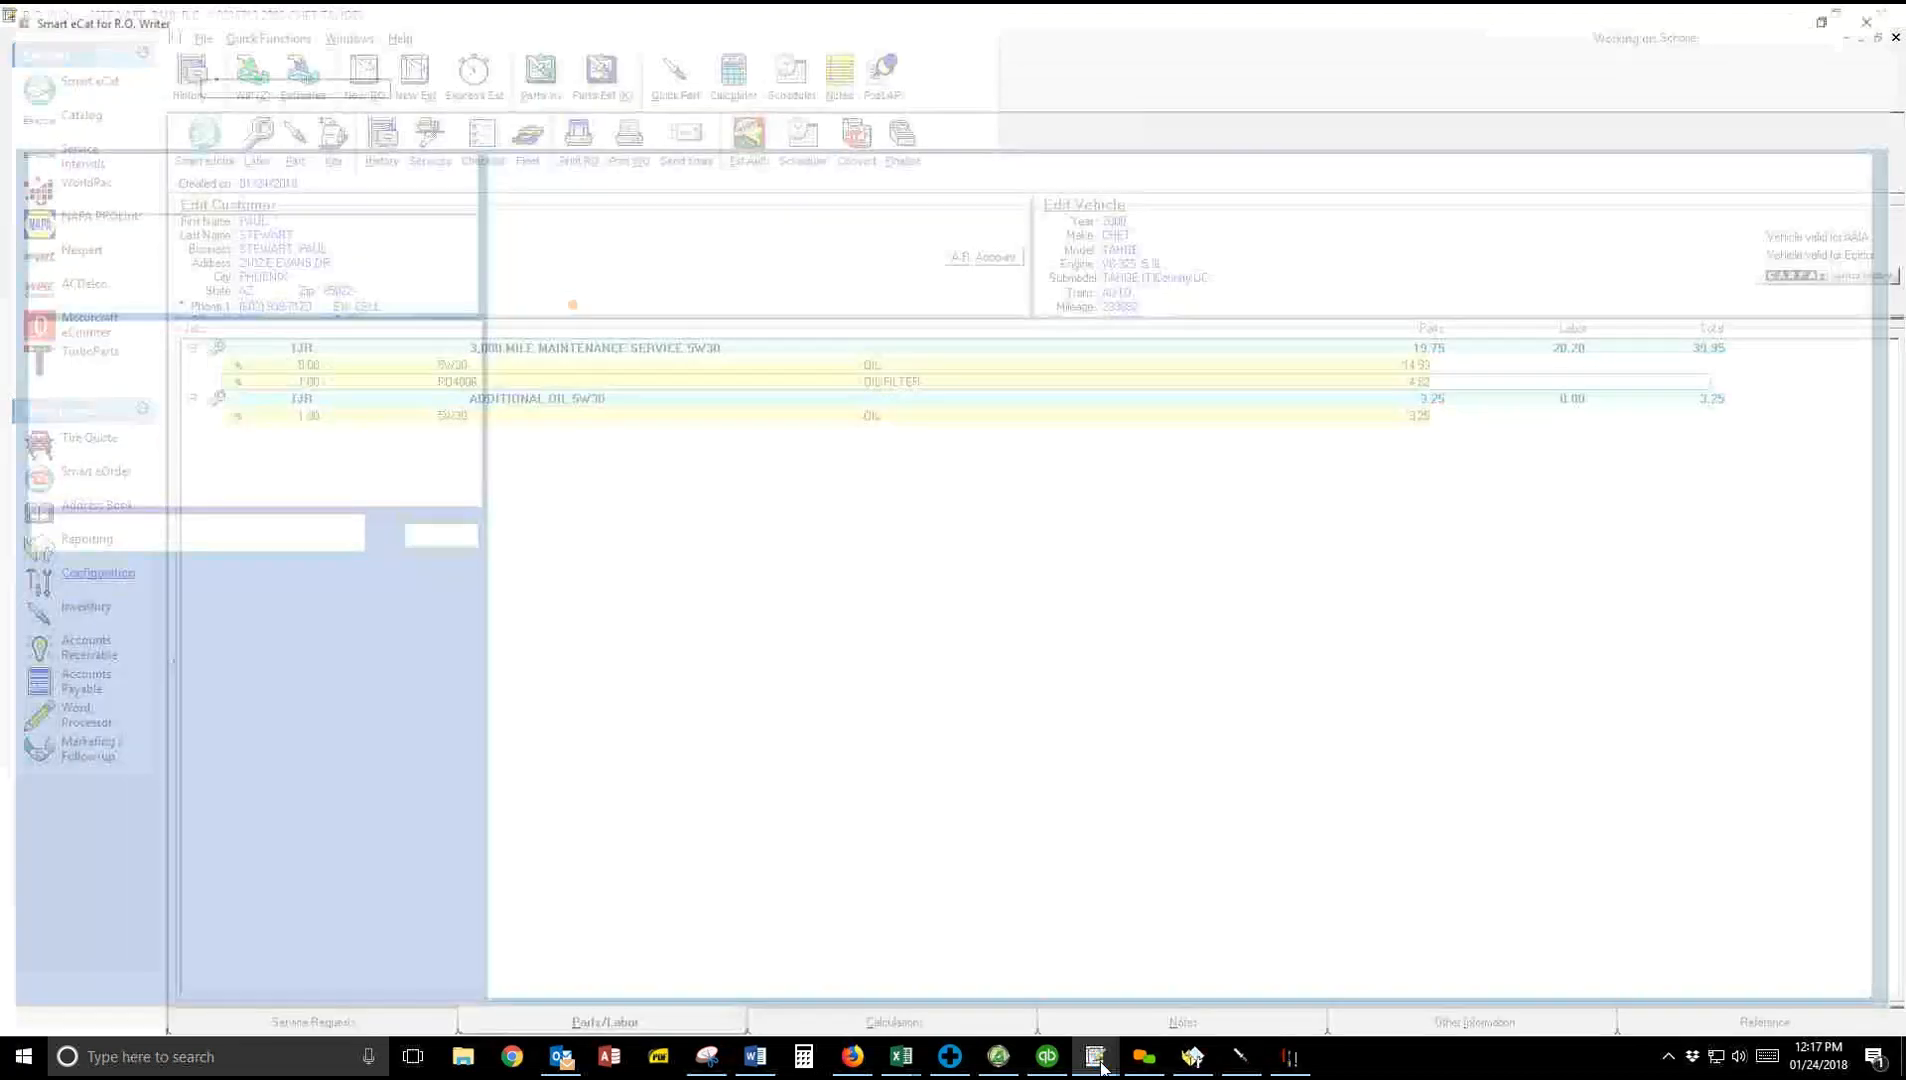
left_click(236, 84)
type("battery")
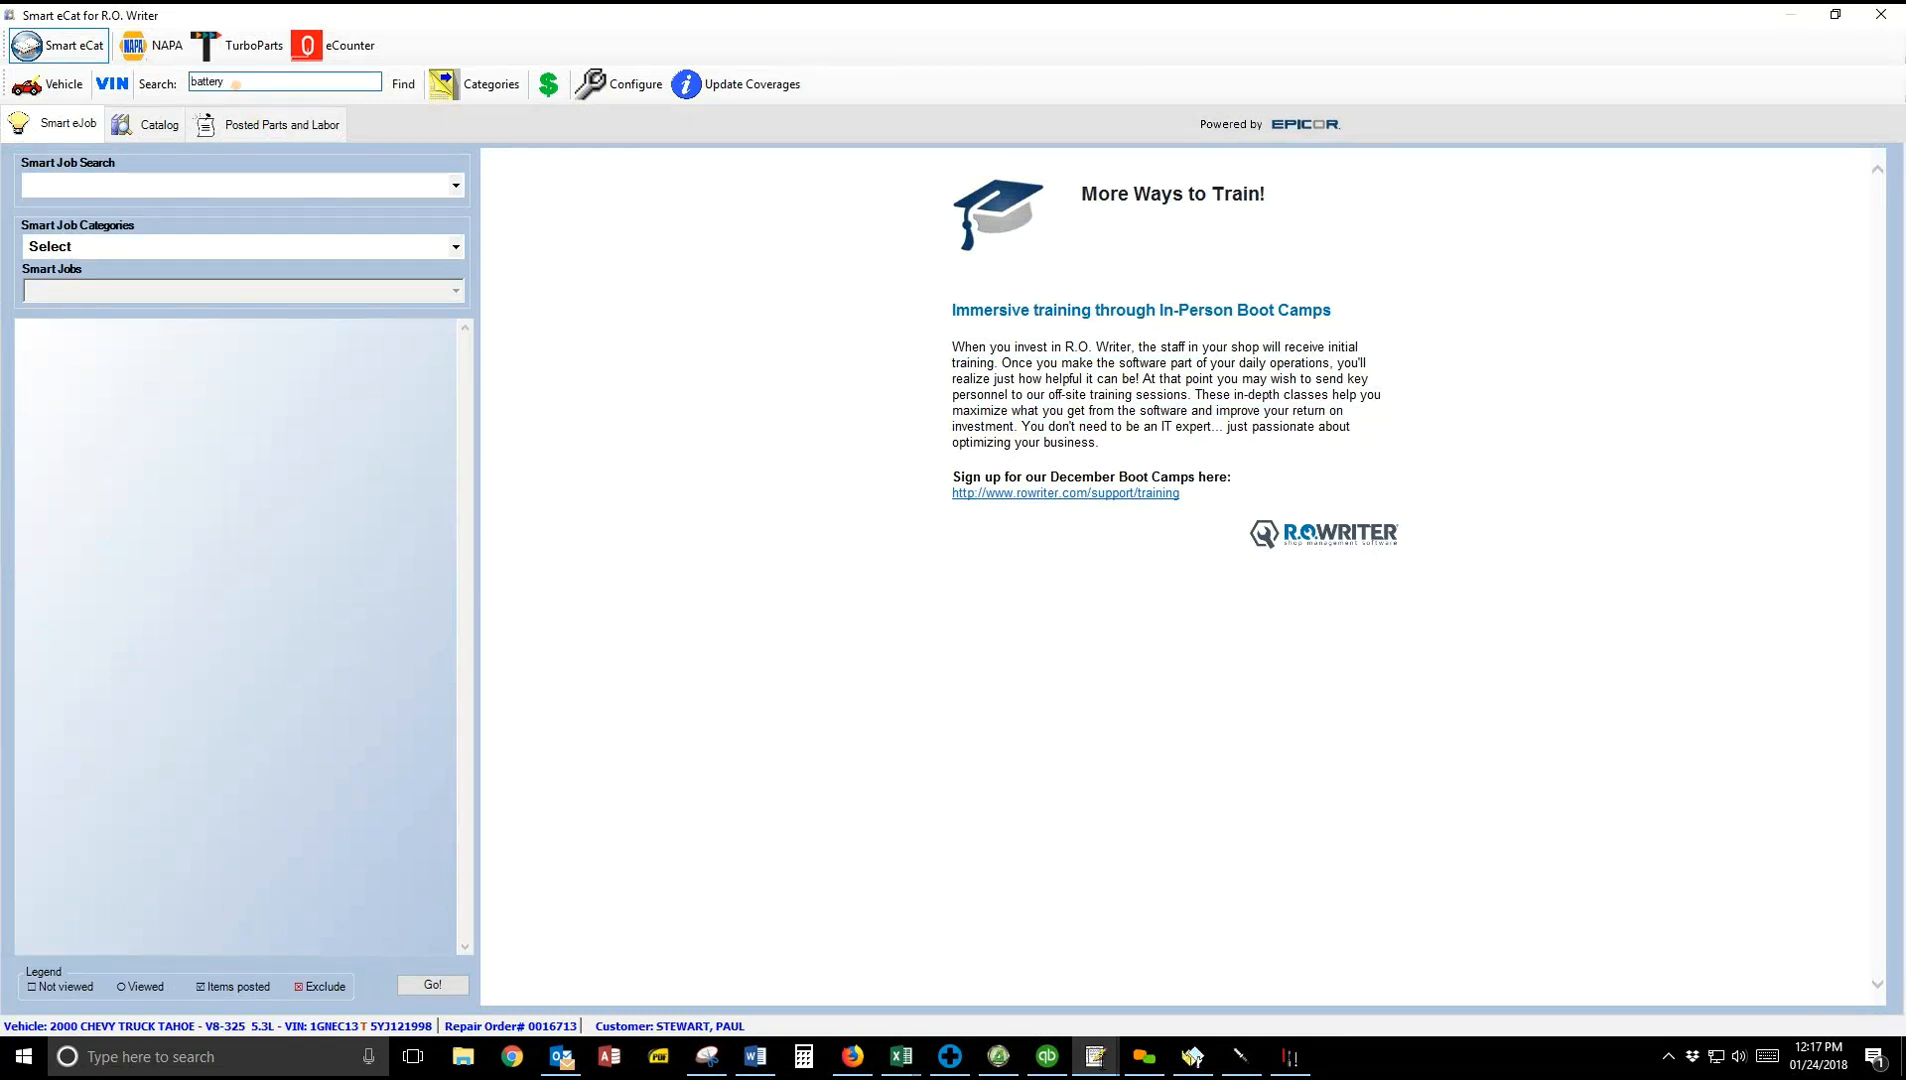
key("Return")
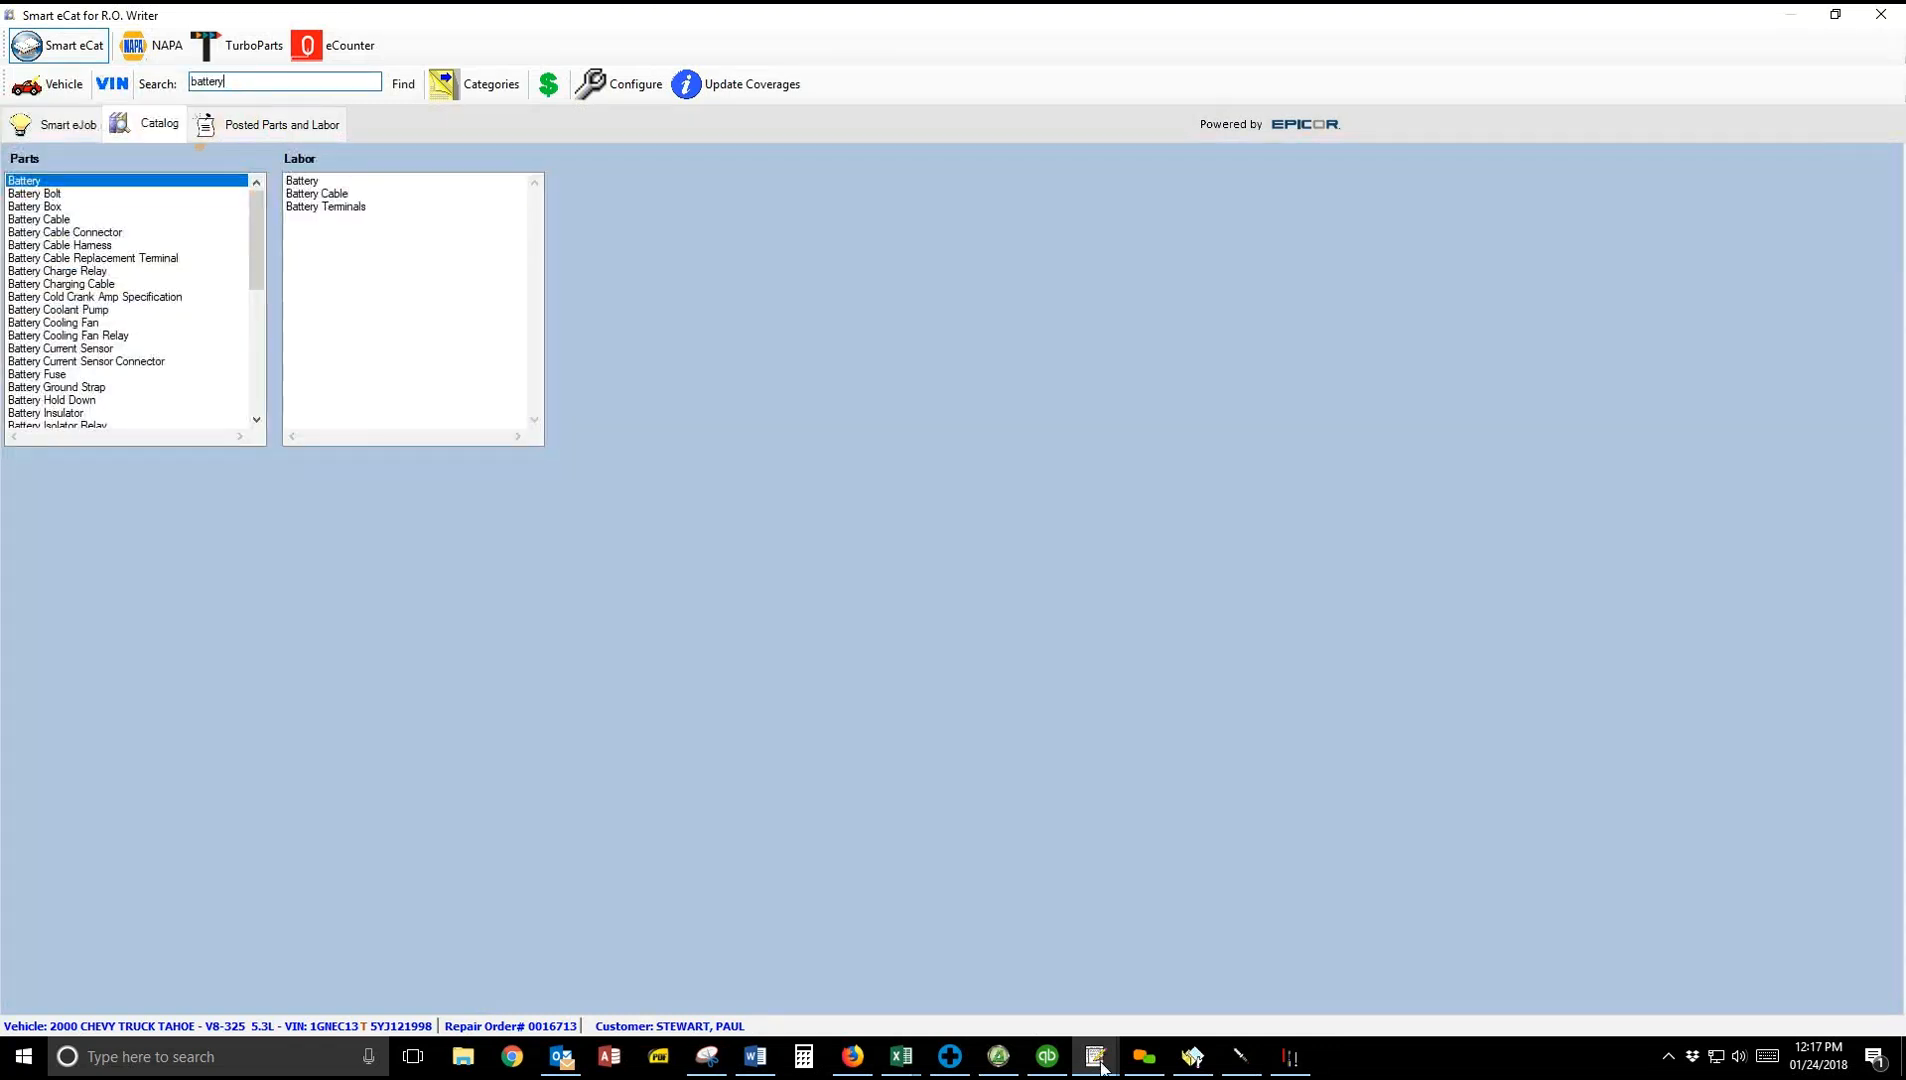
double_click(61, 181)
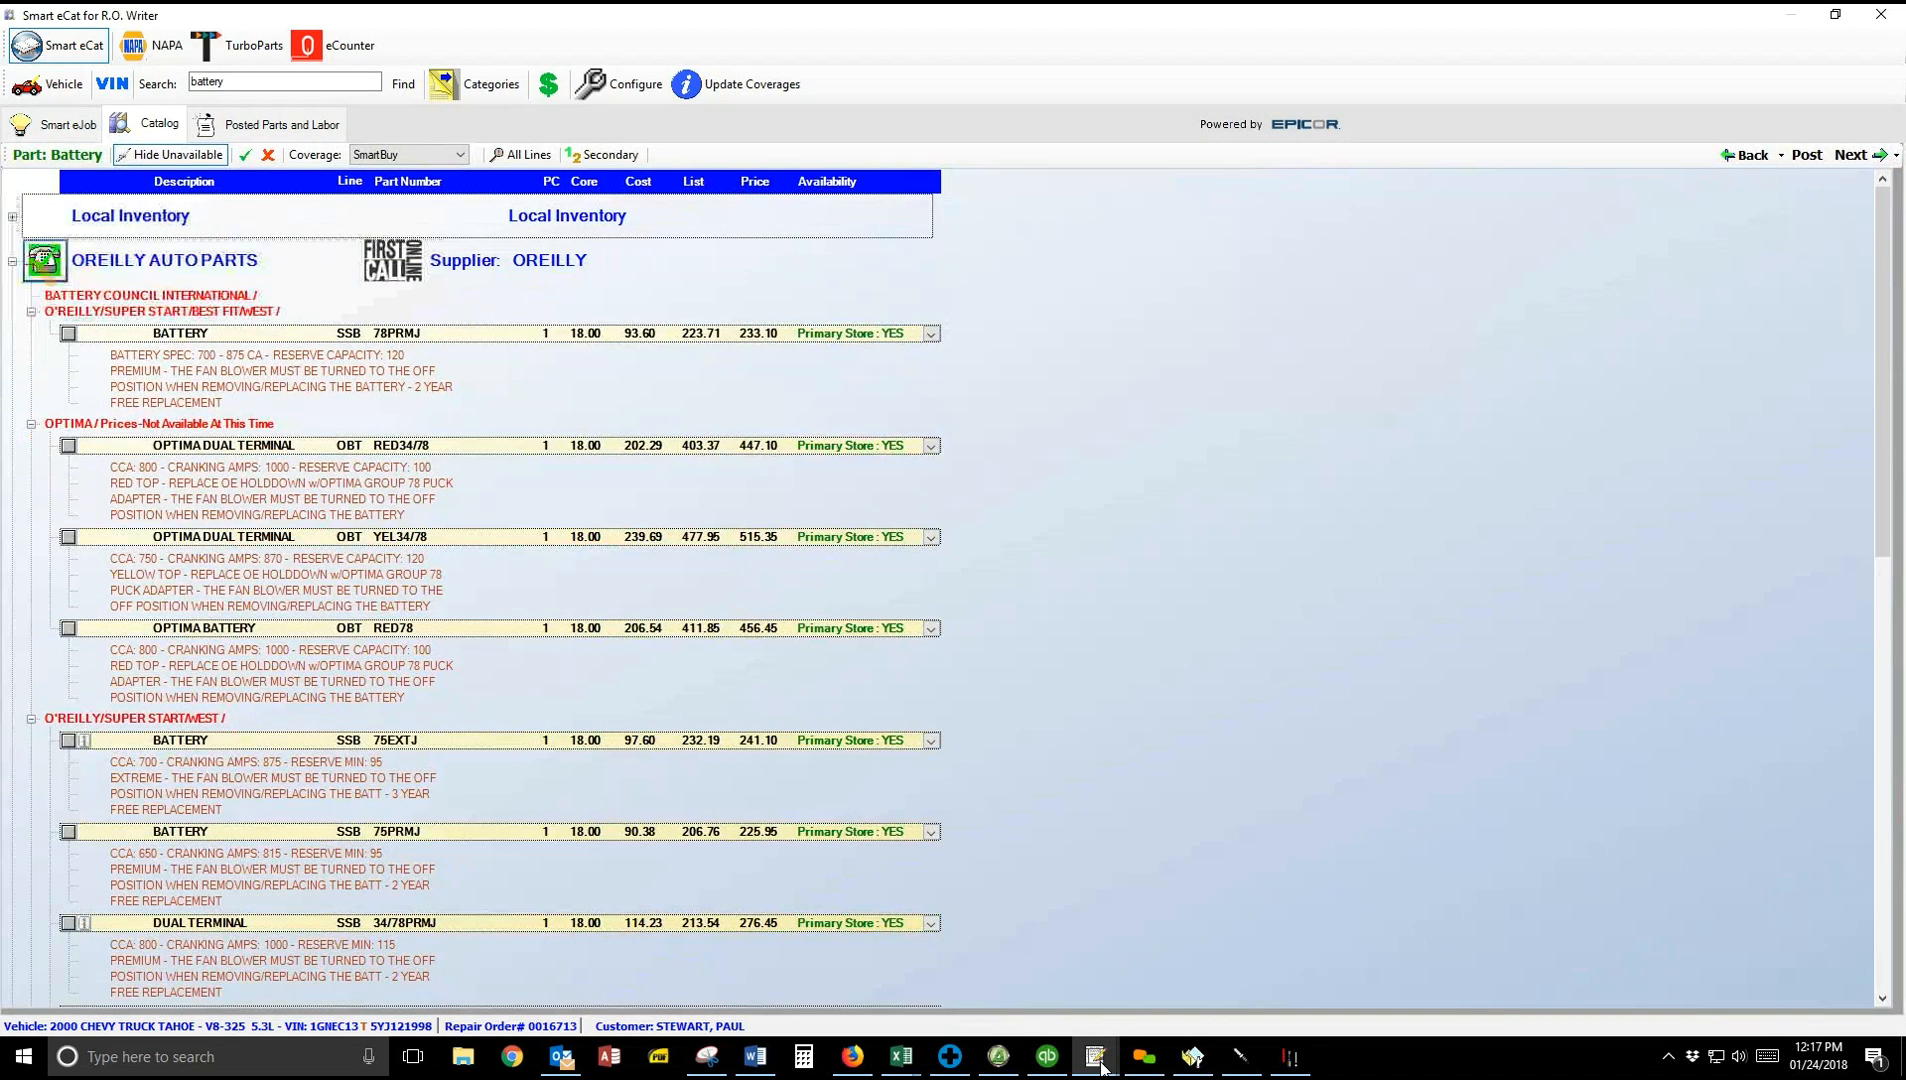
left_click(13, 261)
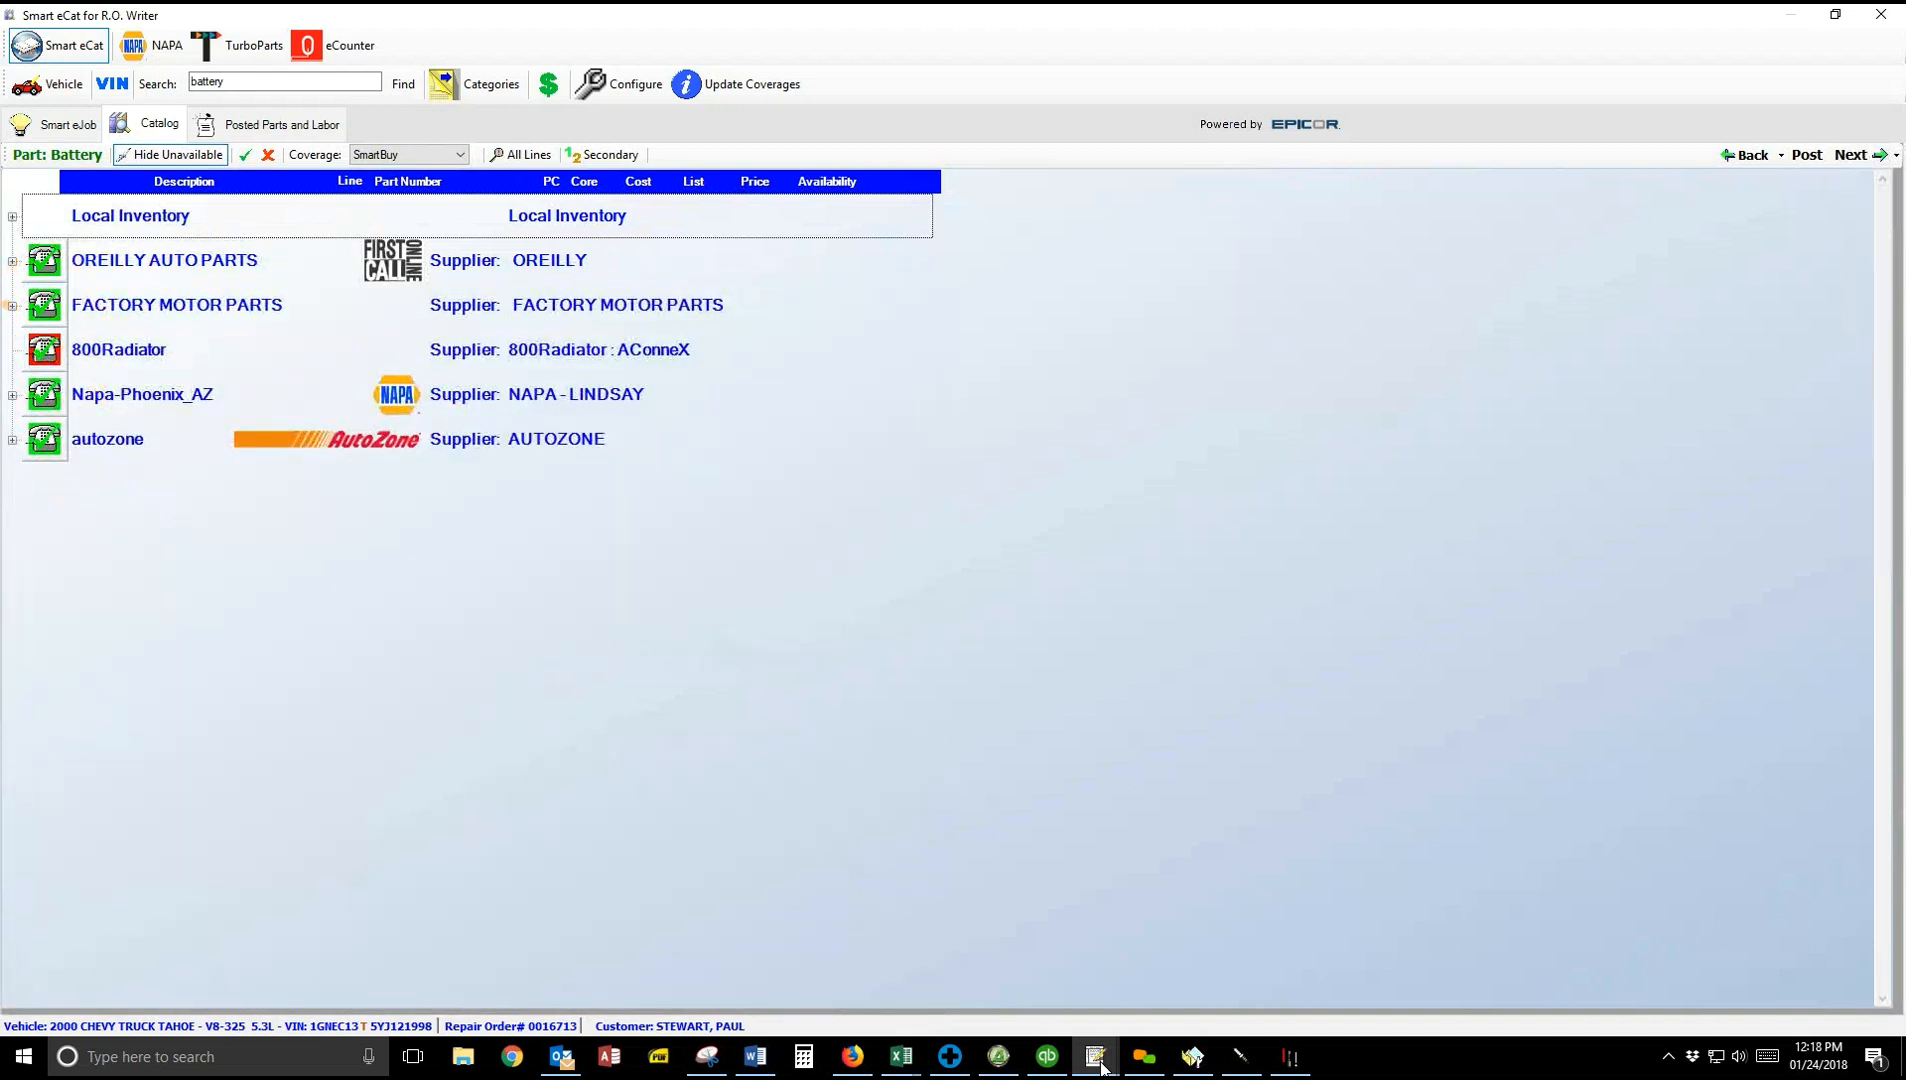
Step: Expand the FACTORY MOTOR PARTS results, review the battery offers with their costs, prices and availability, and return to the repair order
left_click(13, 306)
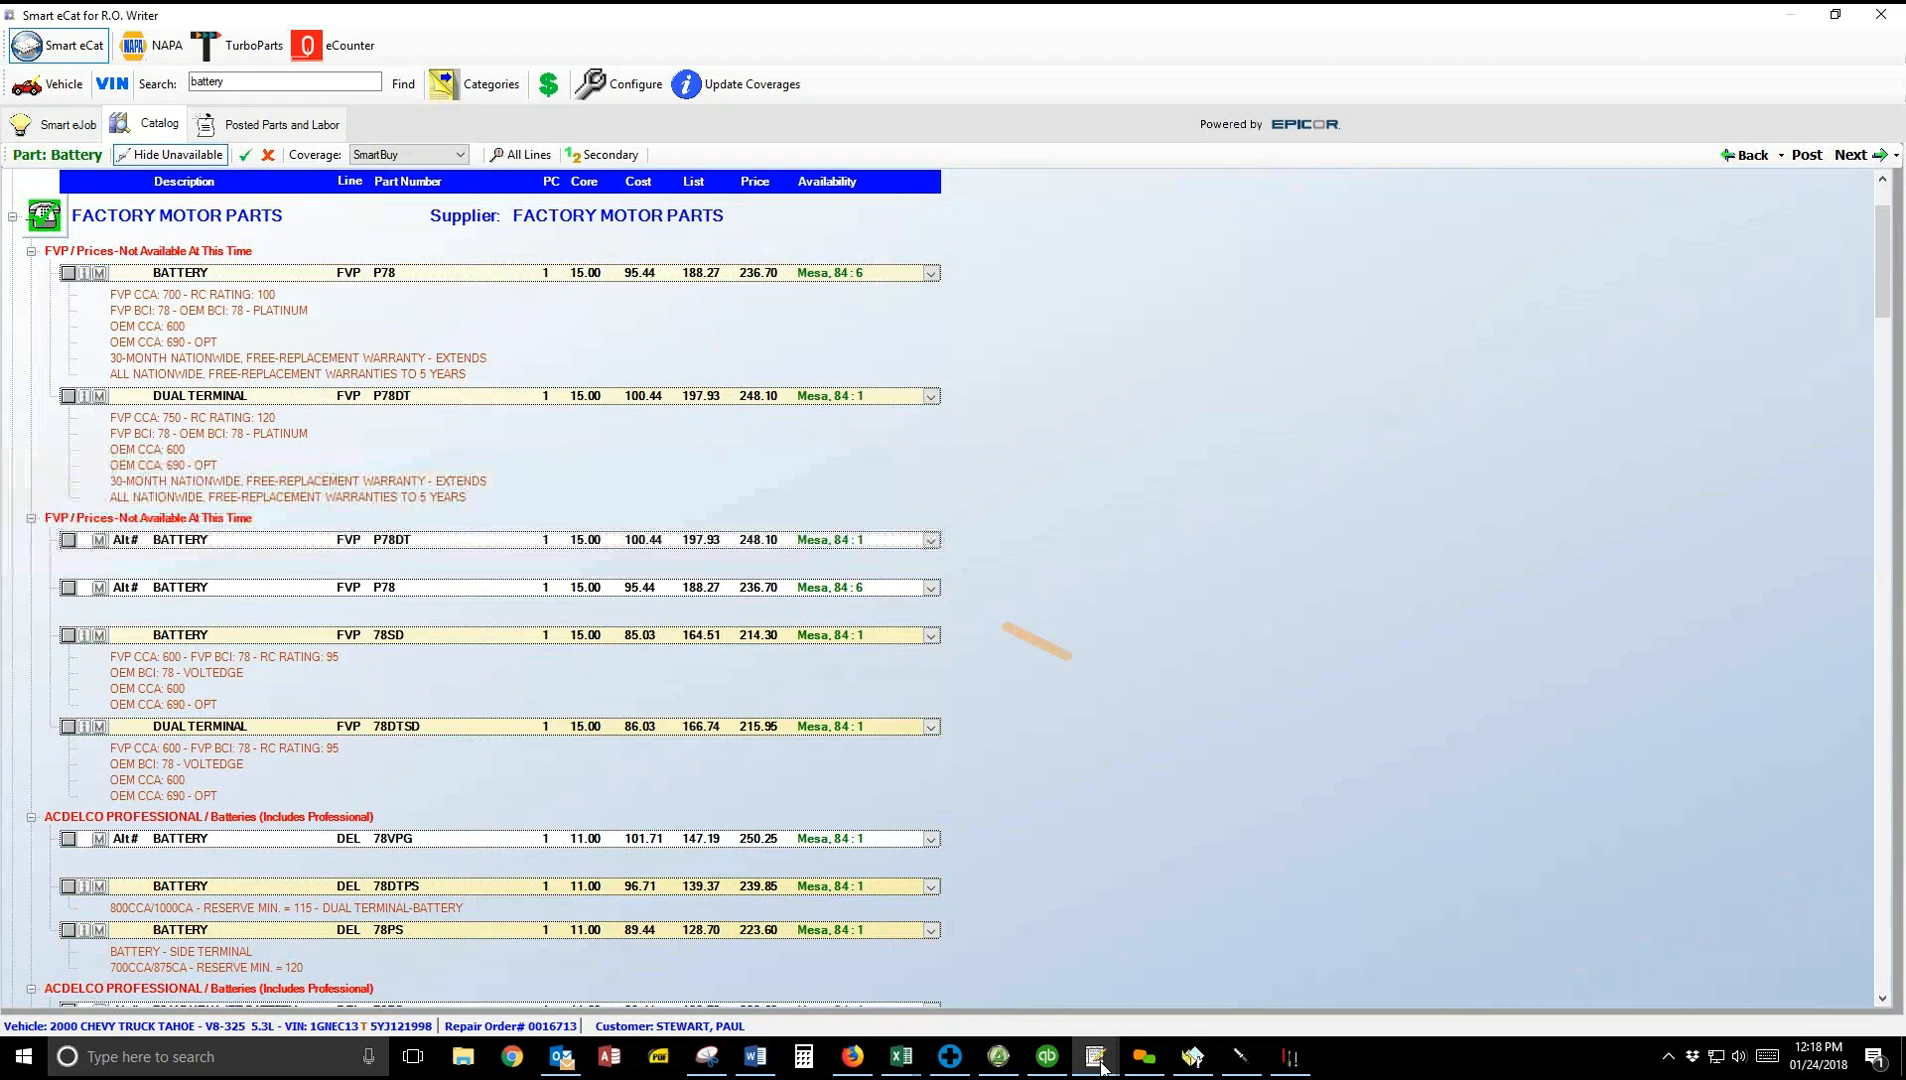
scroll(1074, 659, "down", 4)
scroll(1074, 659, "down", 14)
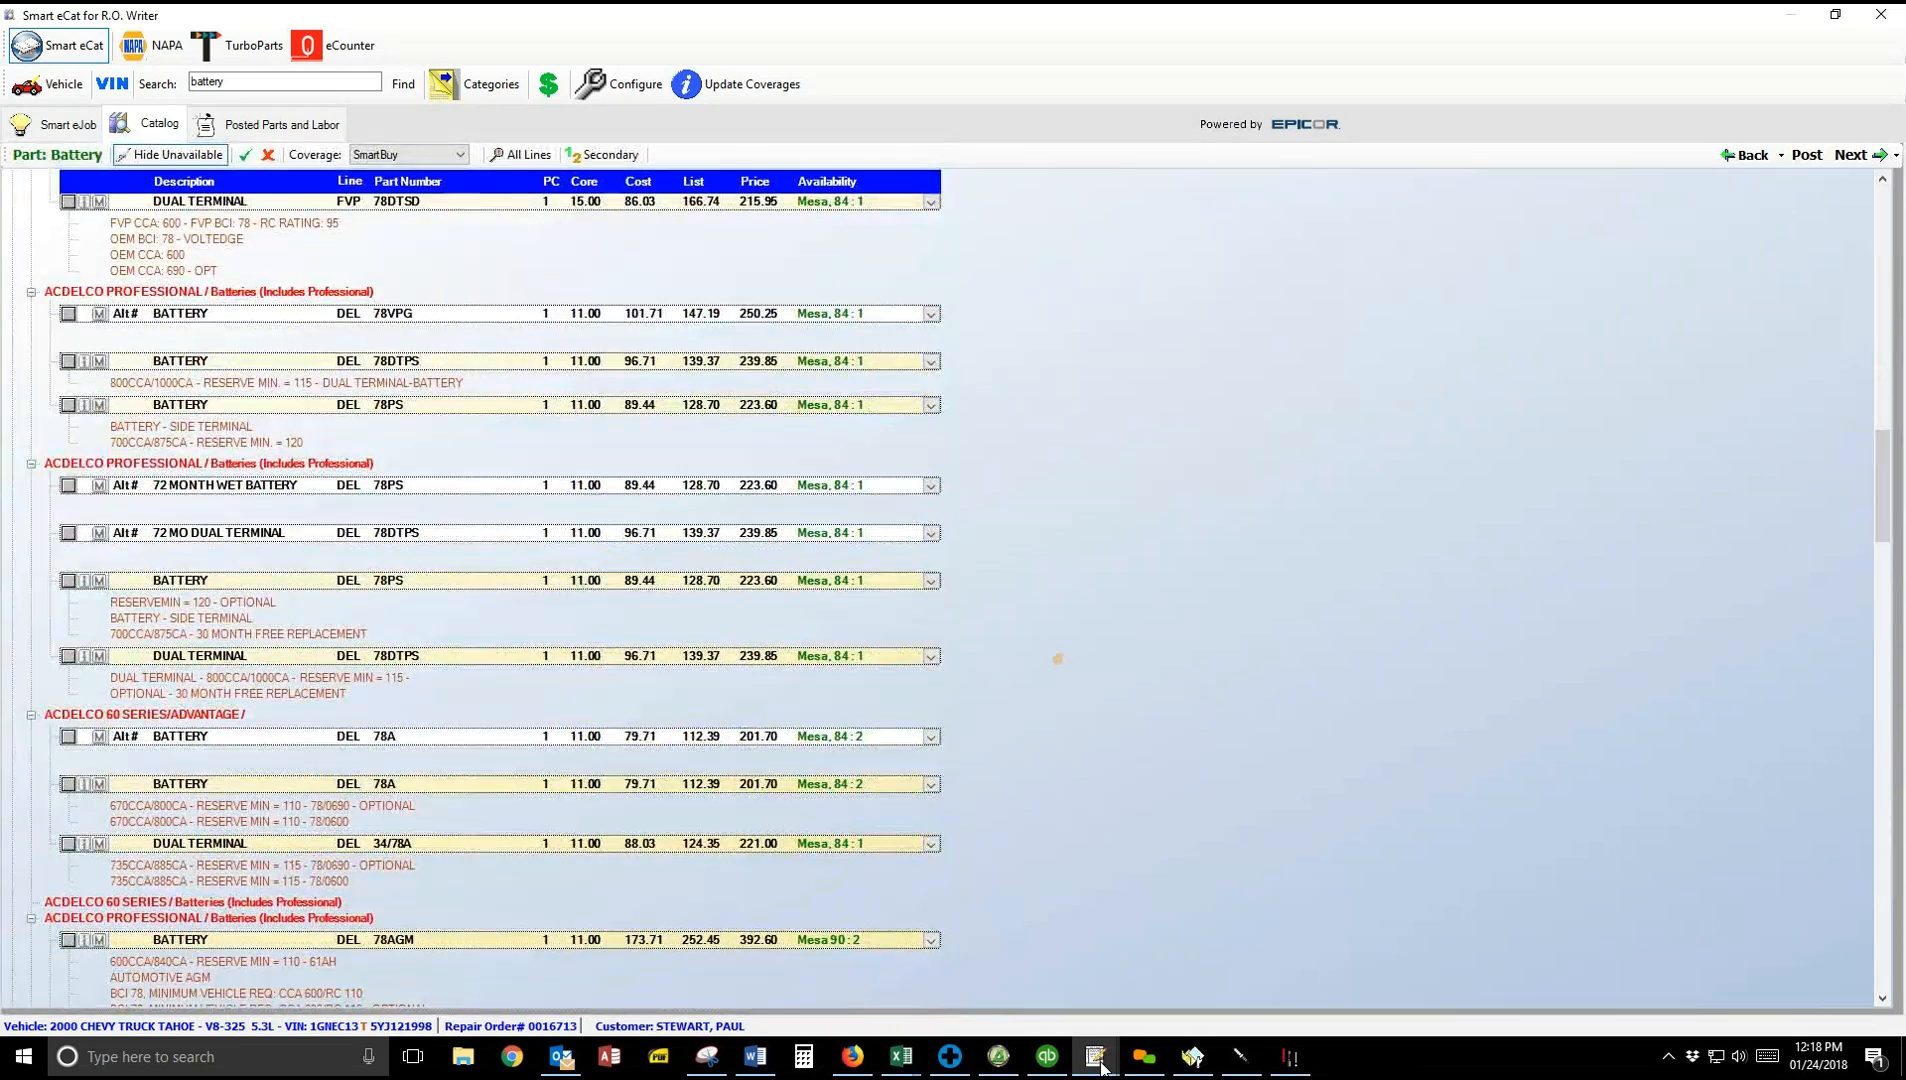
scroll(1044, 662, "down", 6)
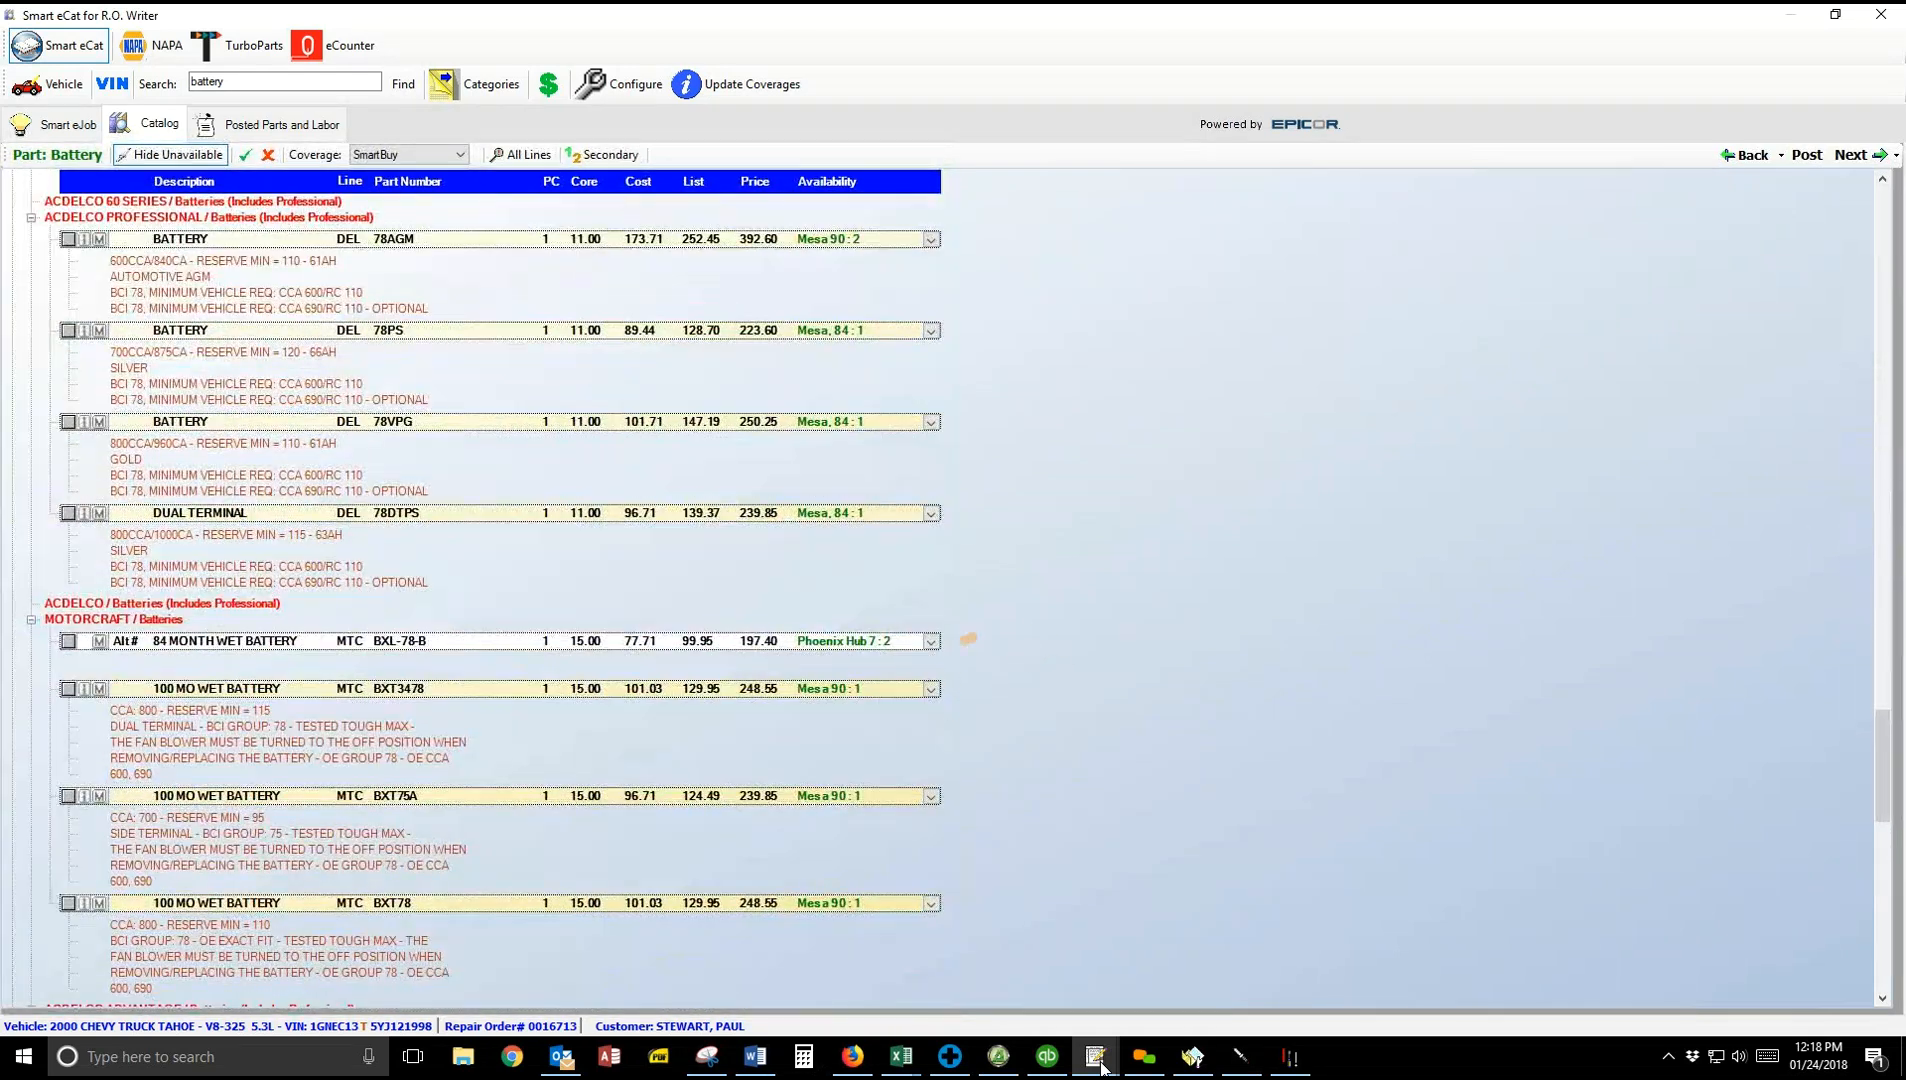
scroll(1044, 662, "up", 20)
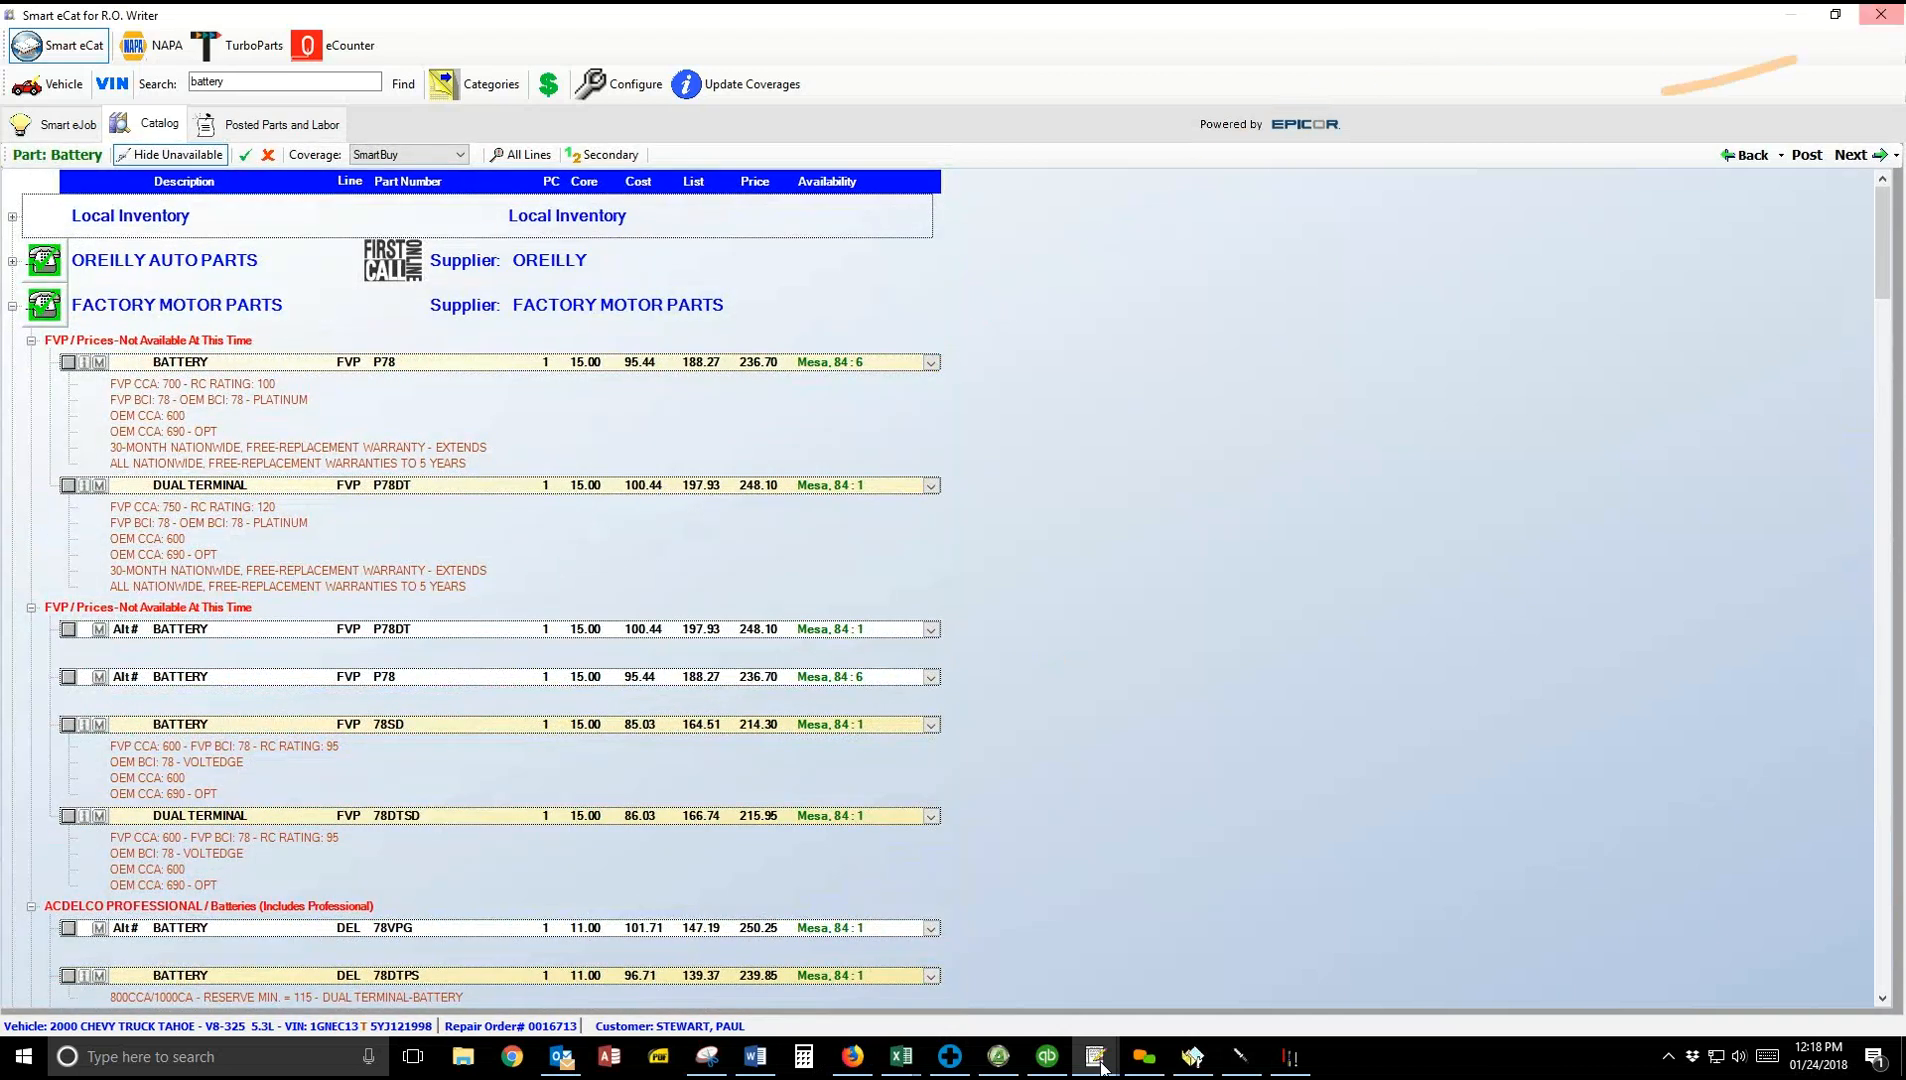
left_click(1102, 1066)
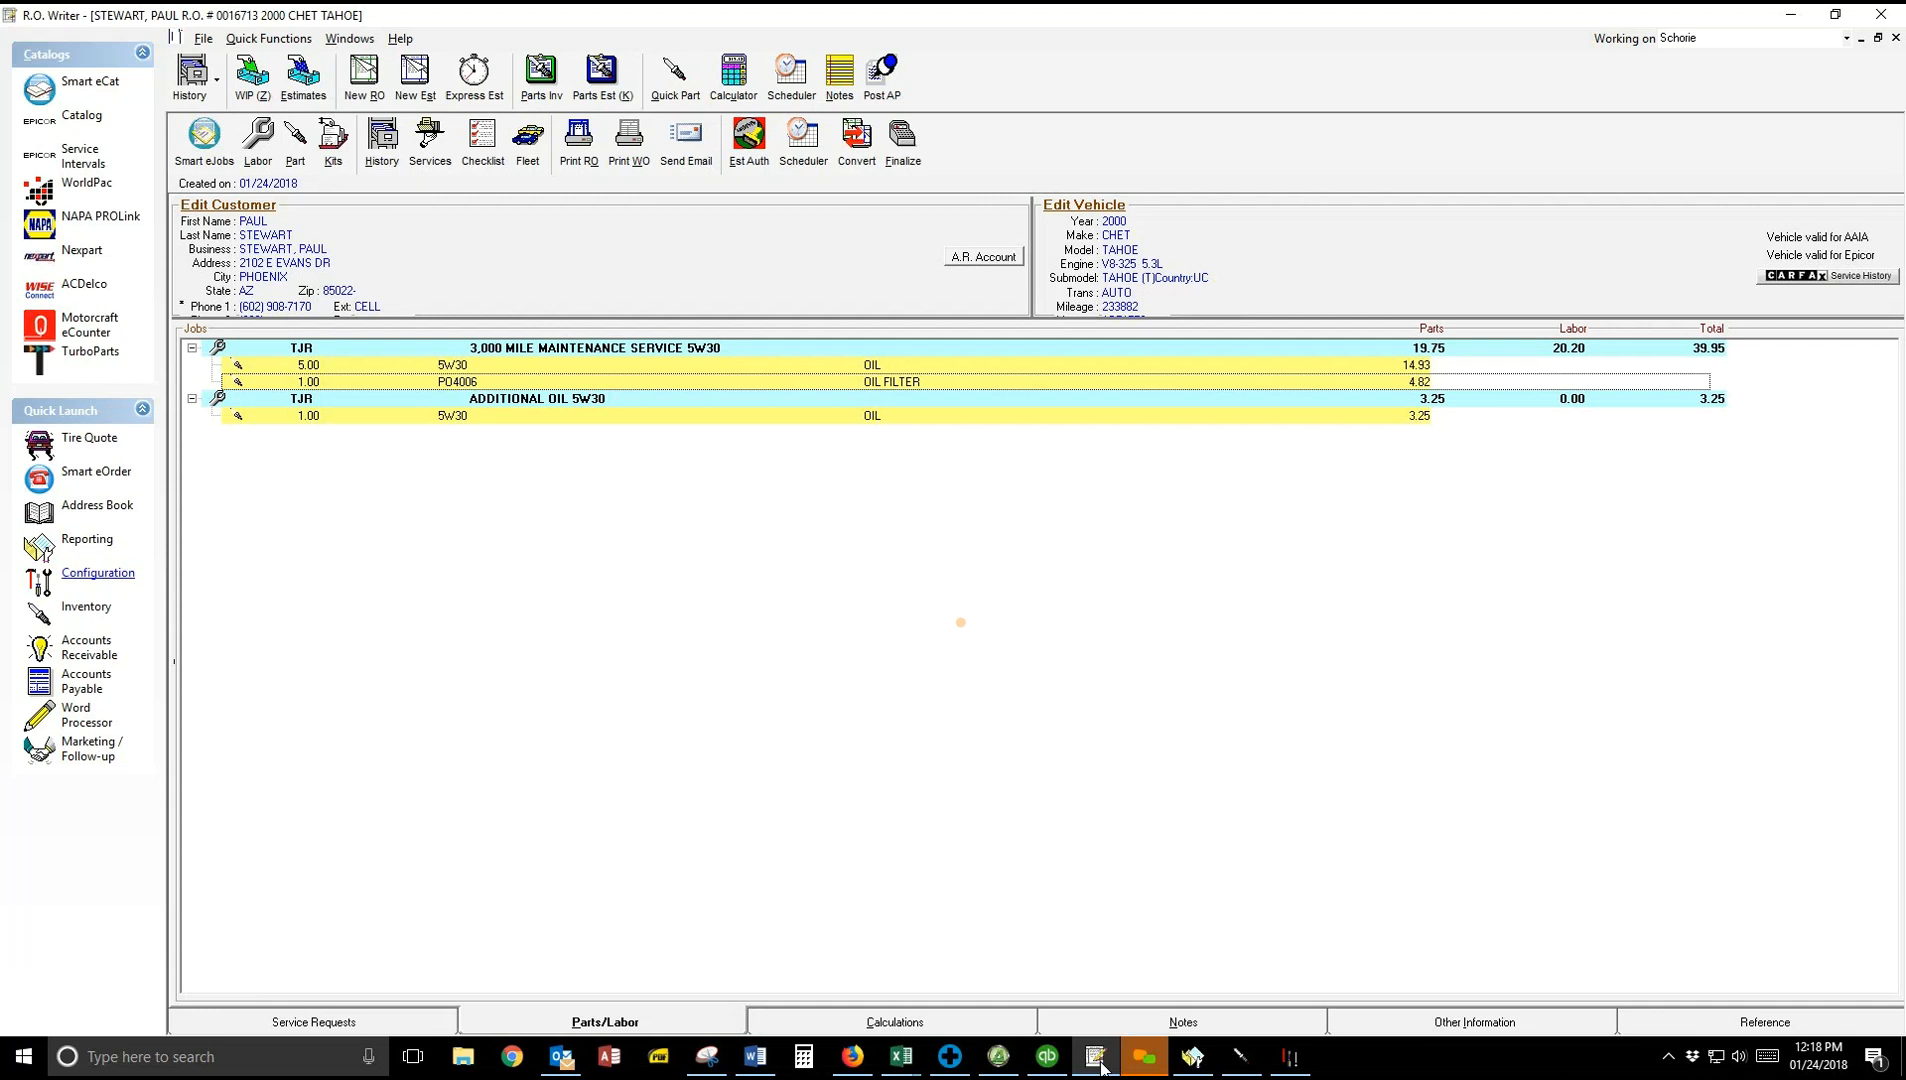
Step: Look up part number PO4006 through a new part entry on the repair order, and cancel the entry
left_click(892, 155)
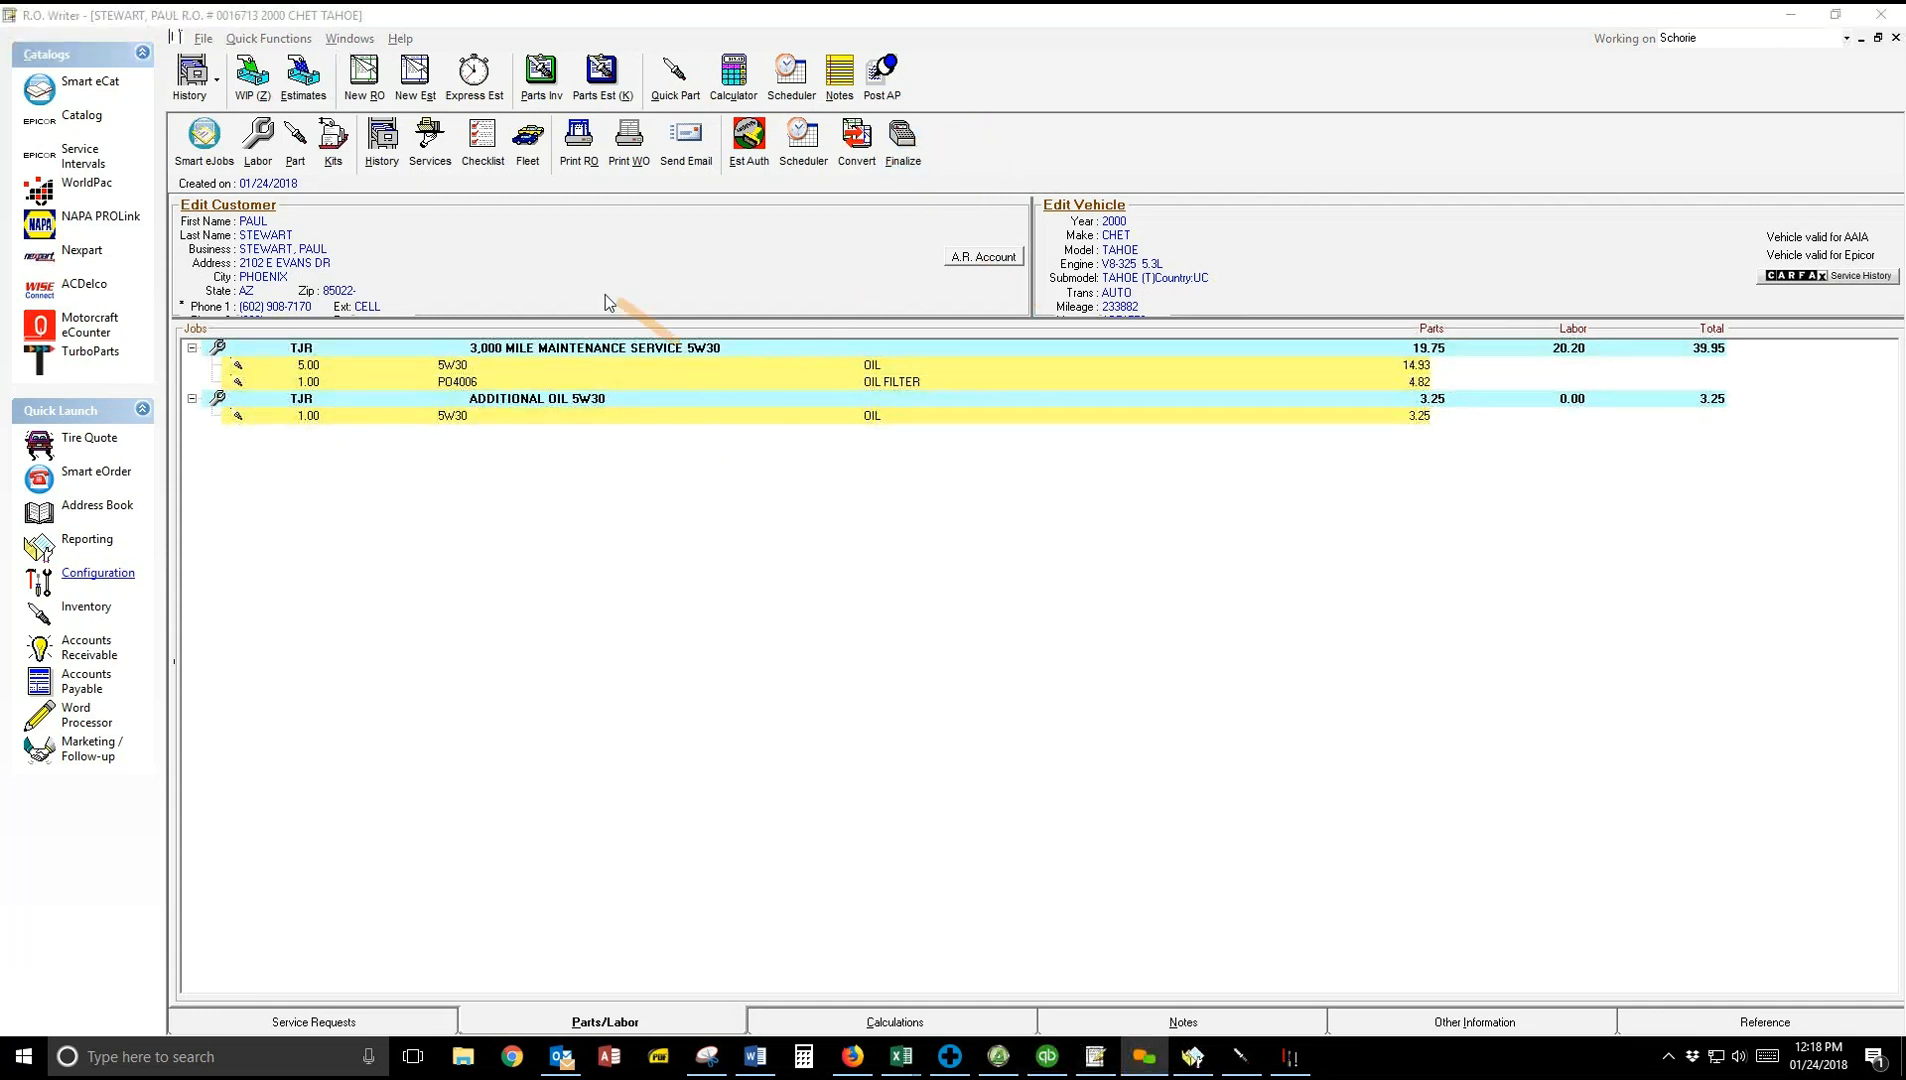
left_click(296, 148)
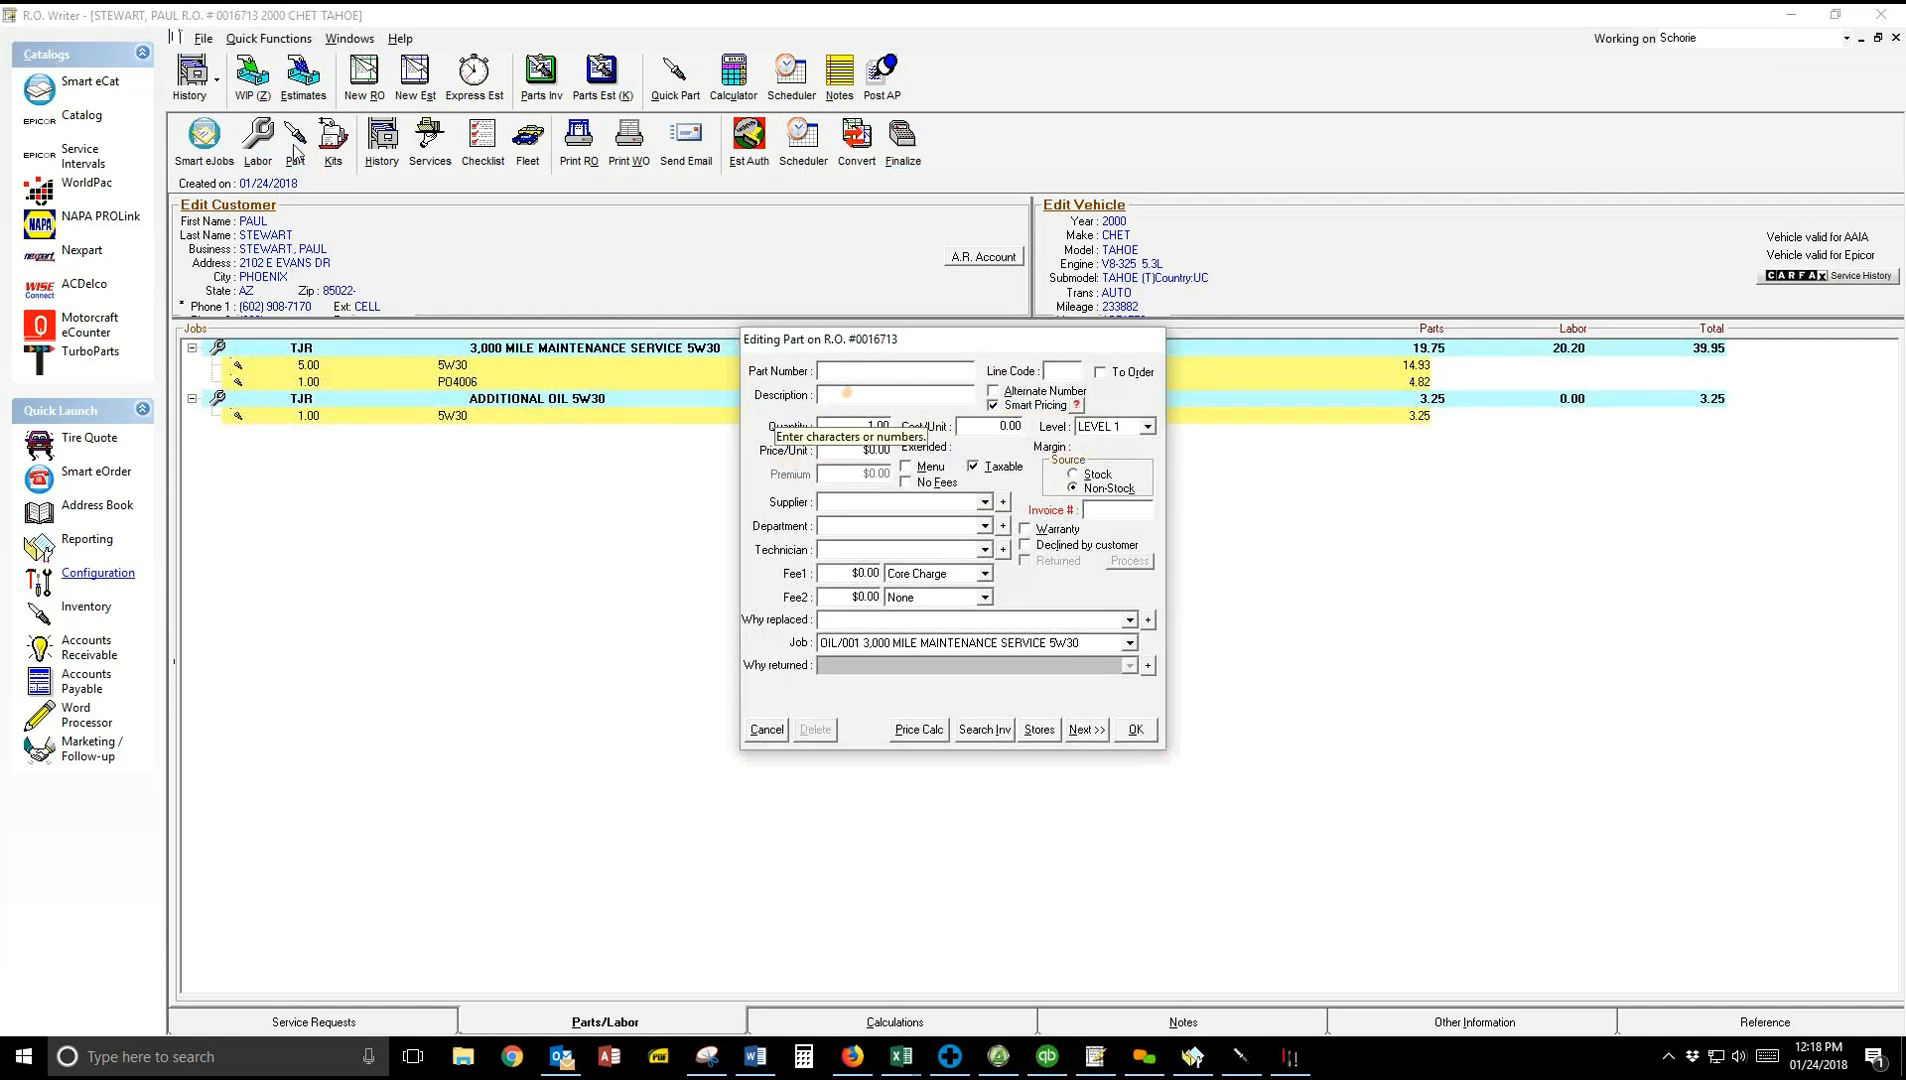
type("O")
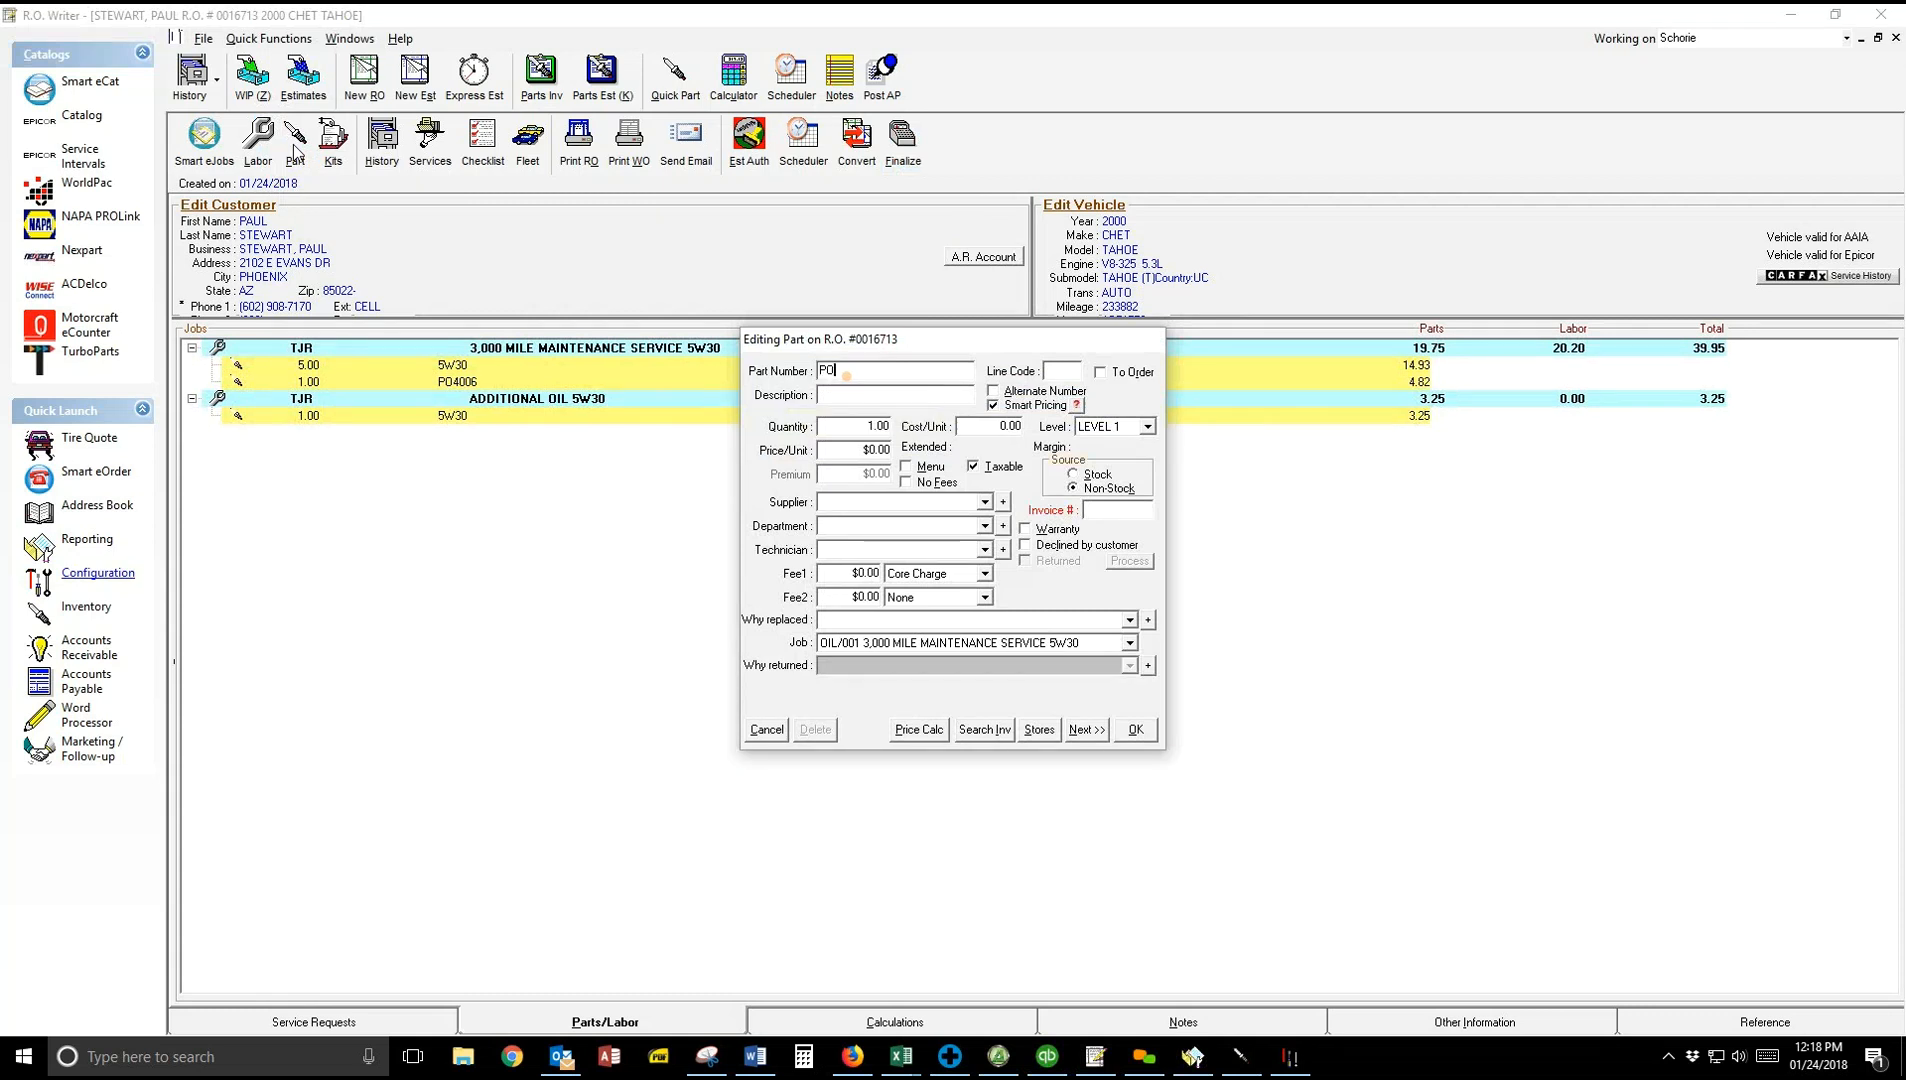
type("4006")
key("Tab")
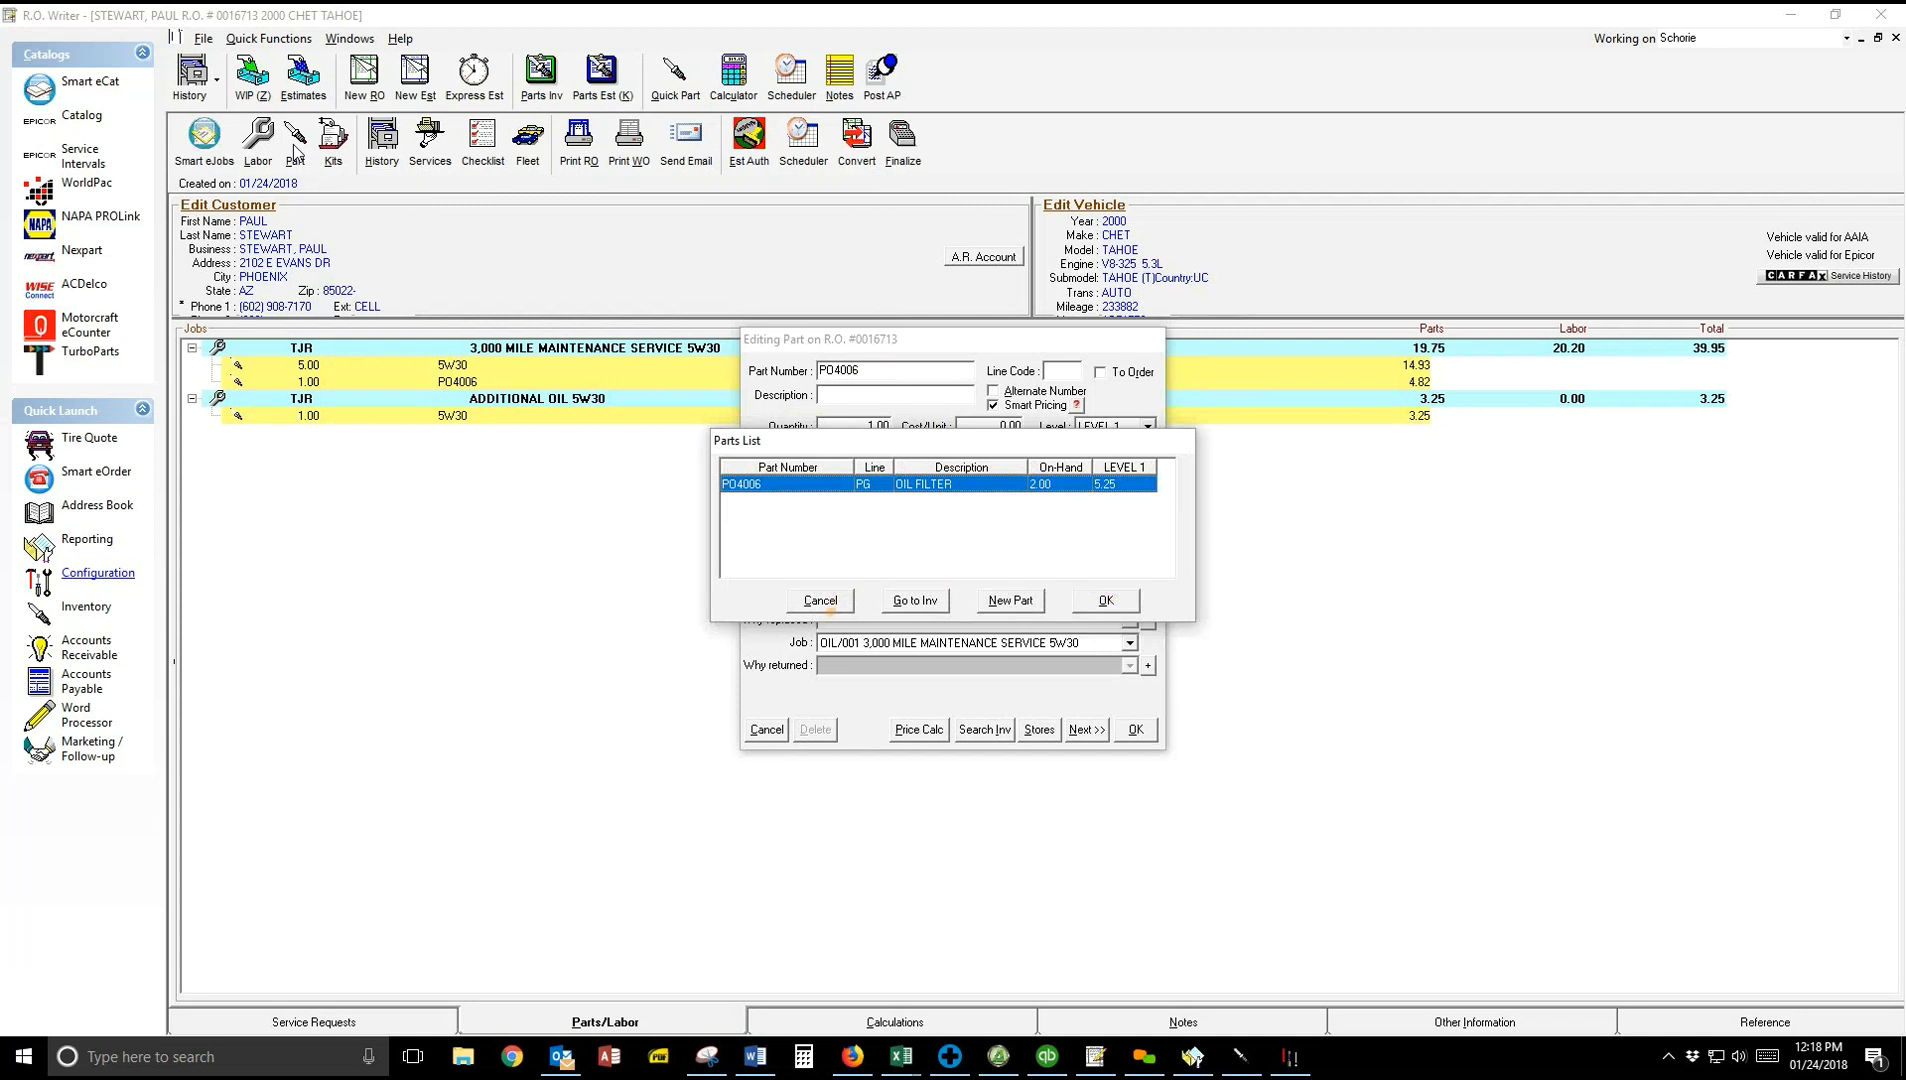
left_click(820, 600)
left_click(766, 729)
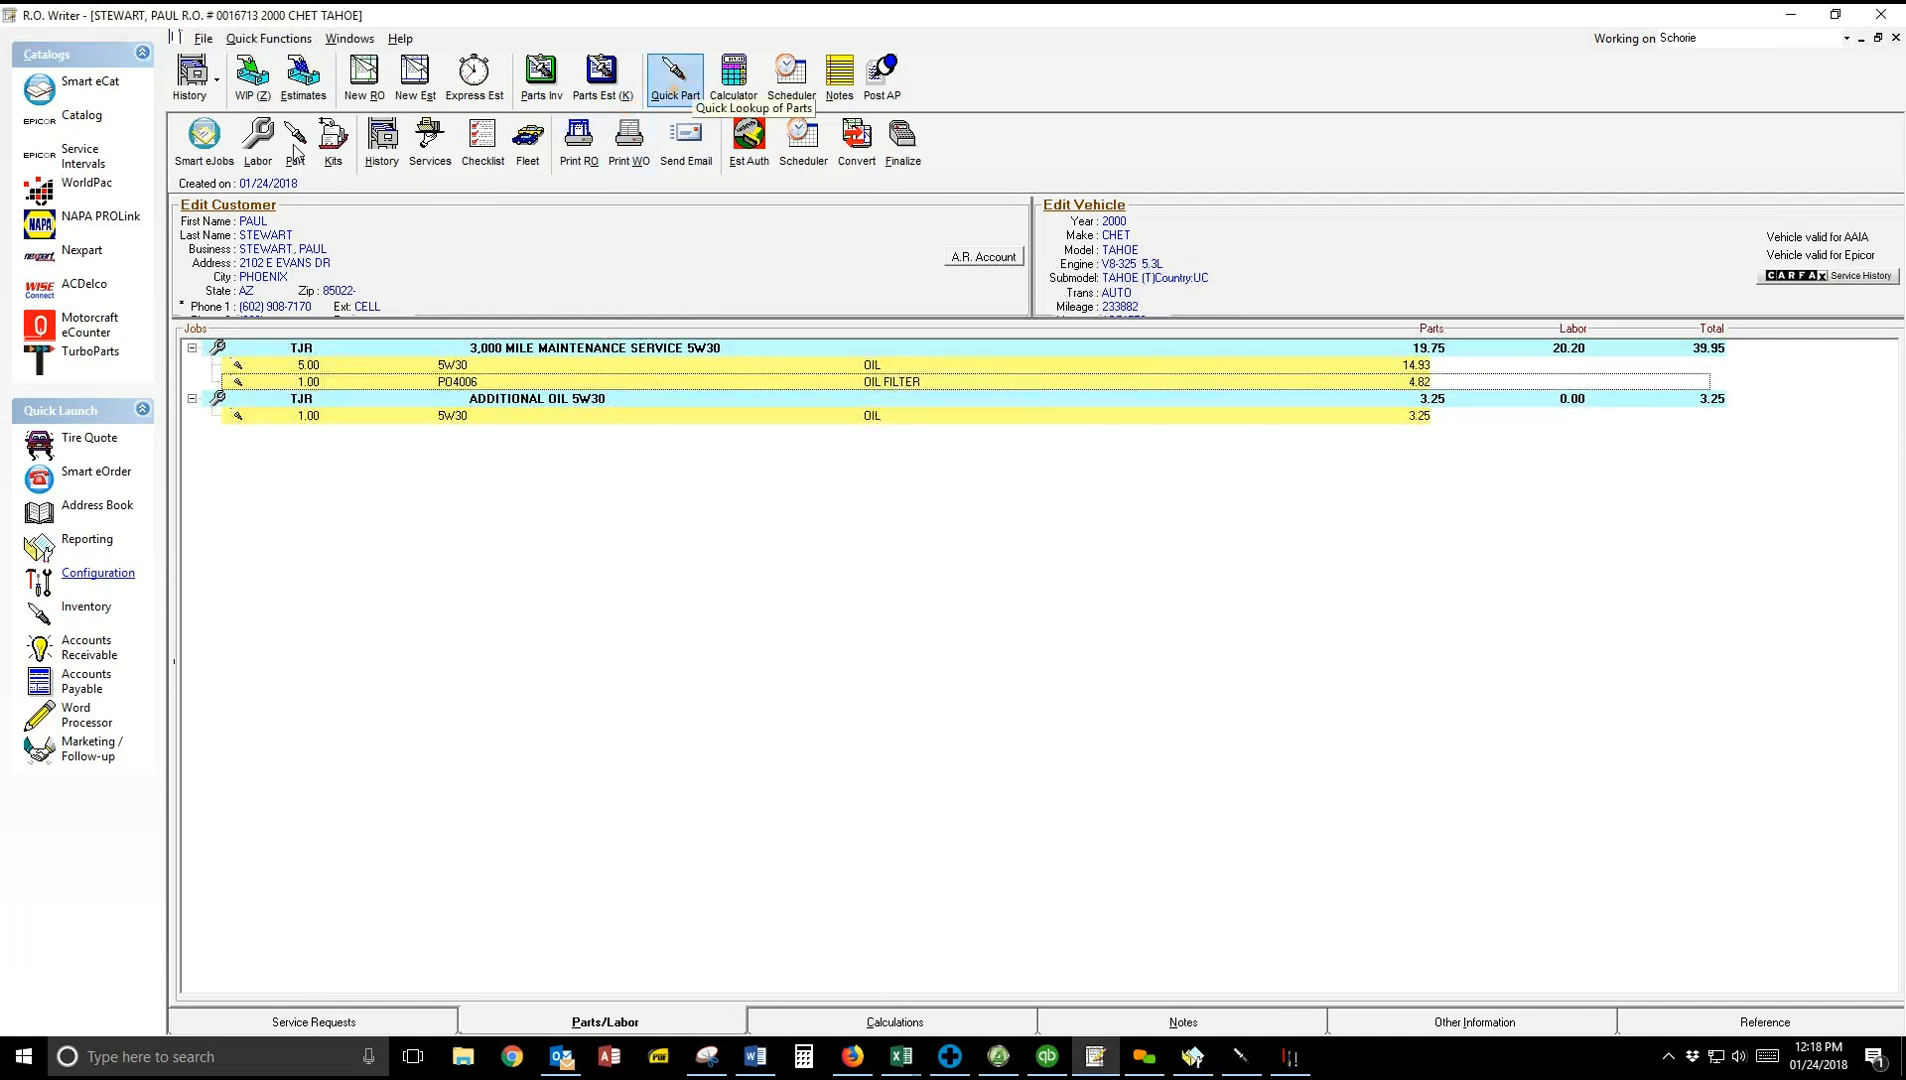
Step: Search the inventory with the quick part lookup for the description "OIL FILTER", and close the lookup
left_click(674, 78)
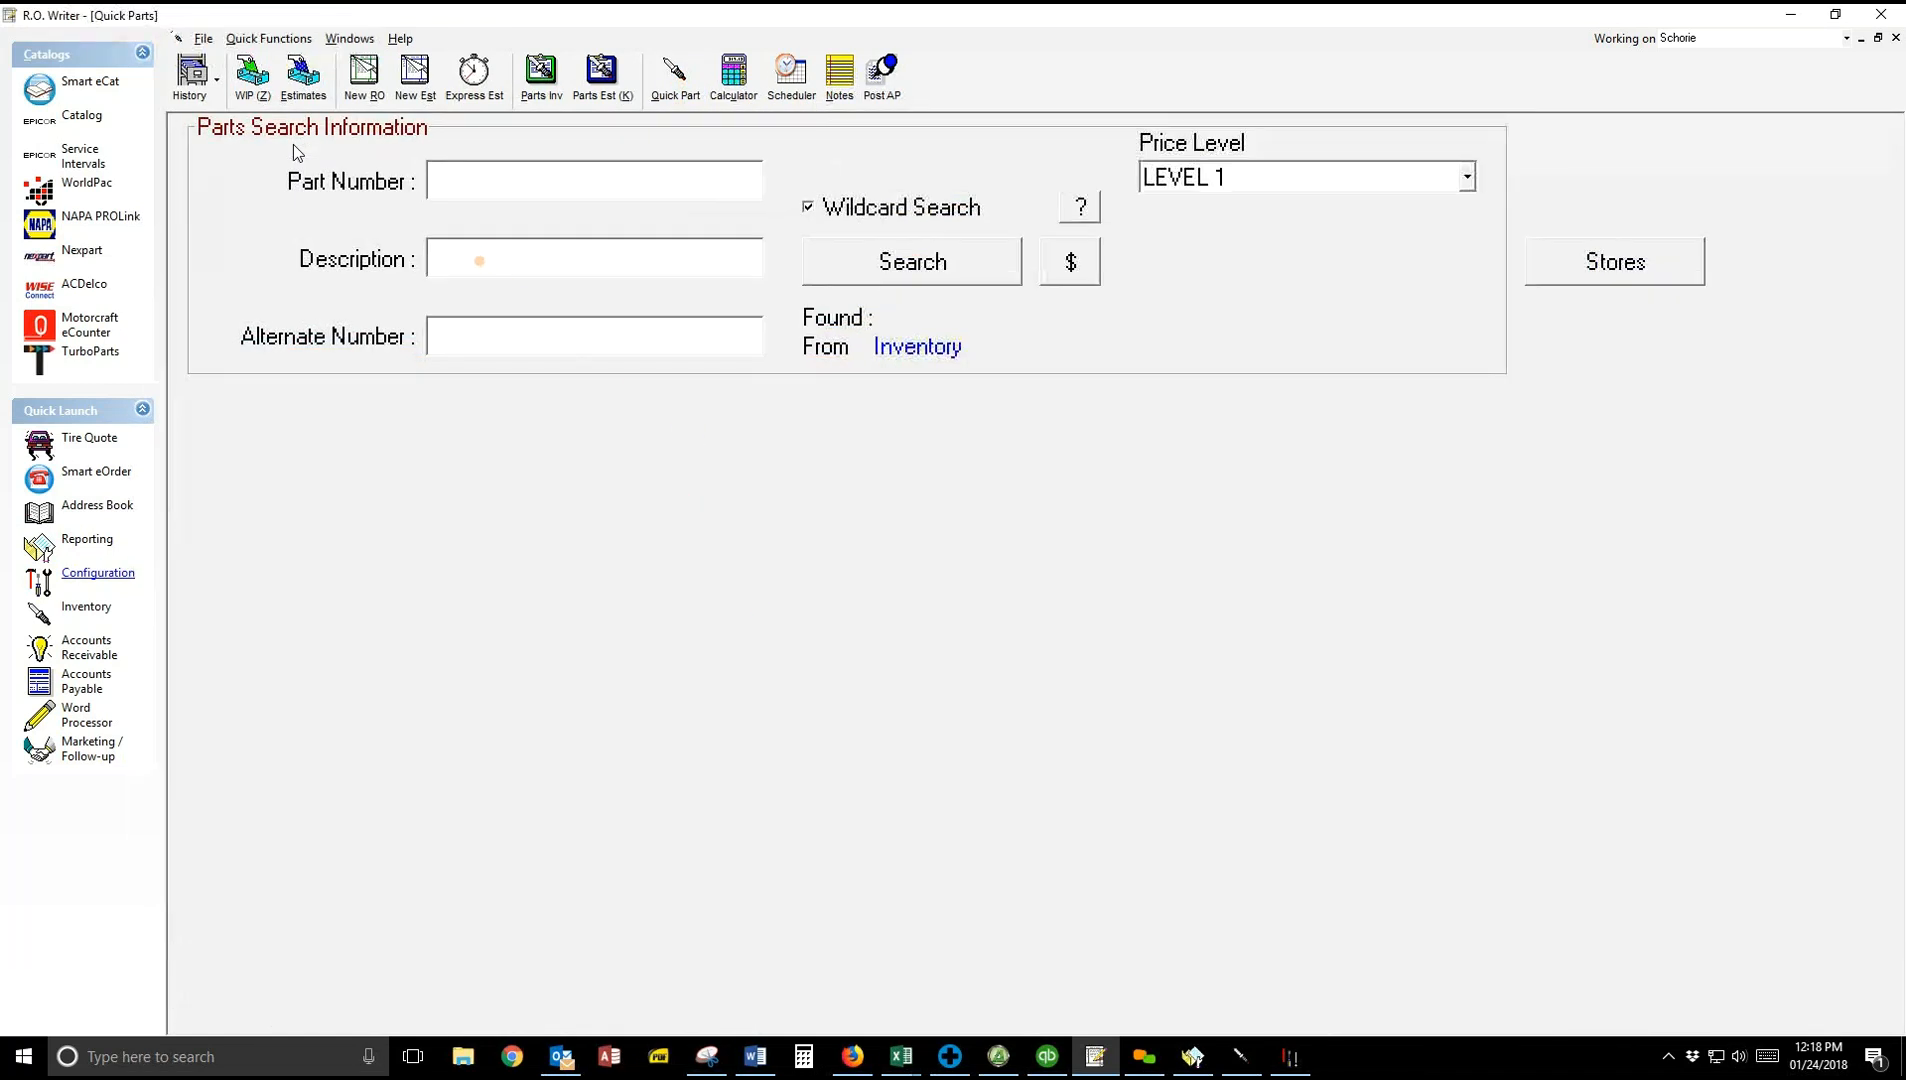
type("OIL FILTER")
key("Return")
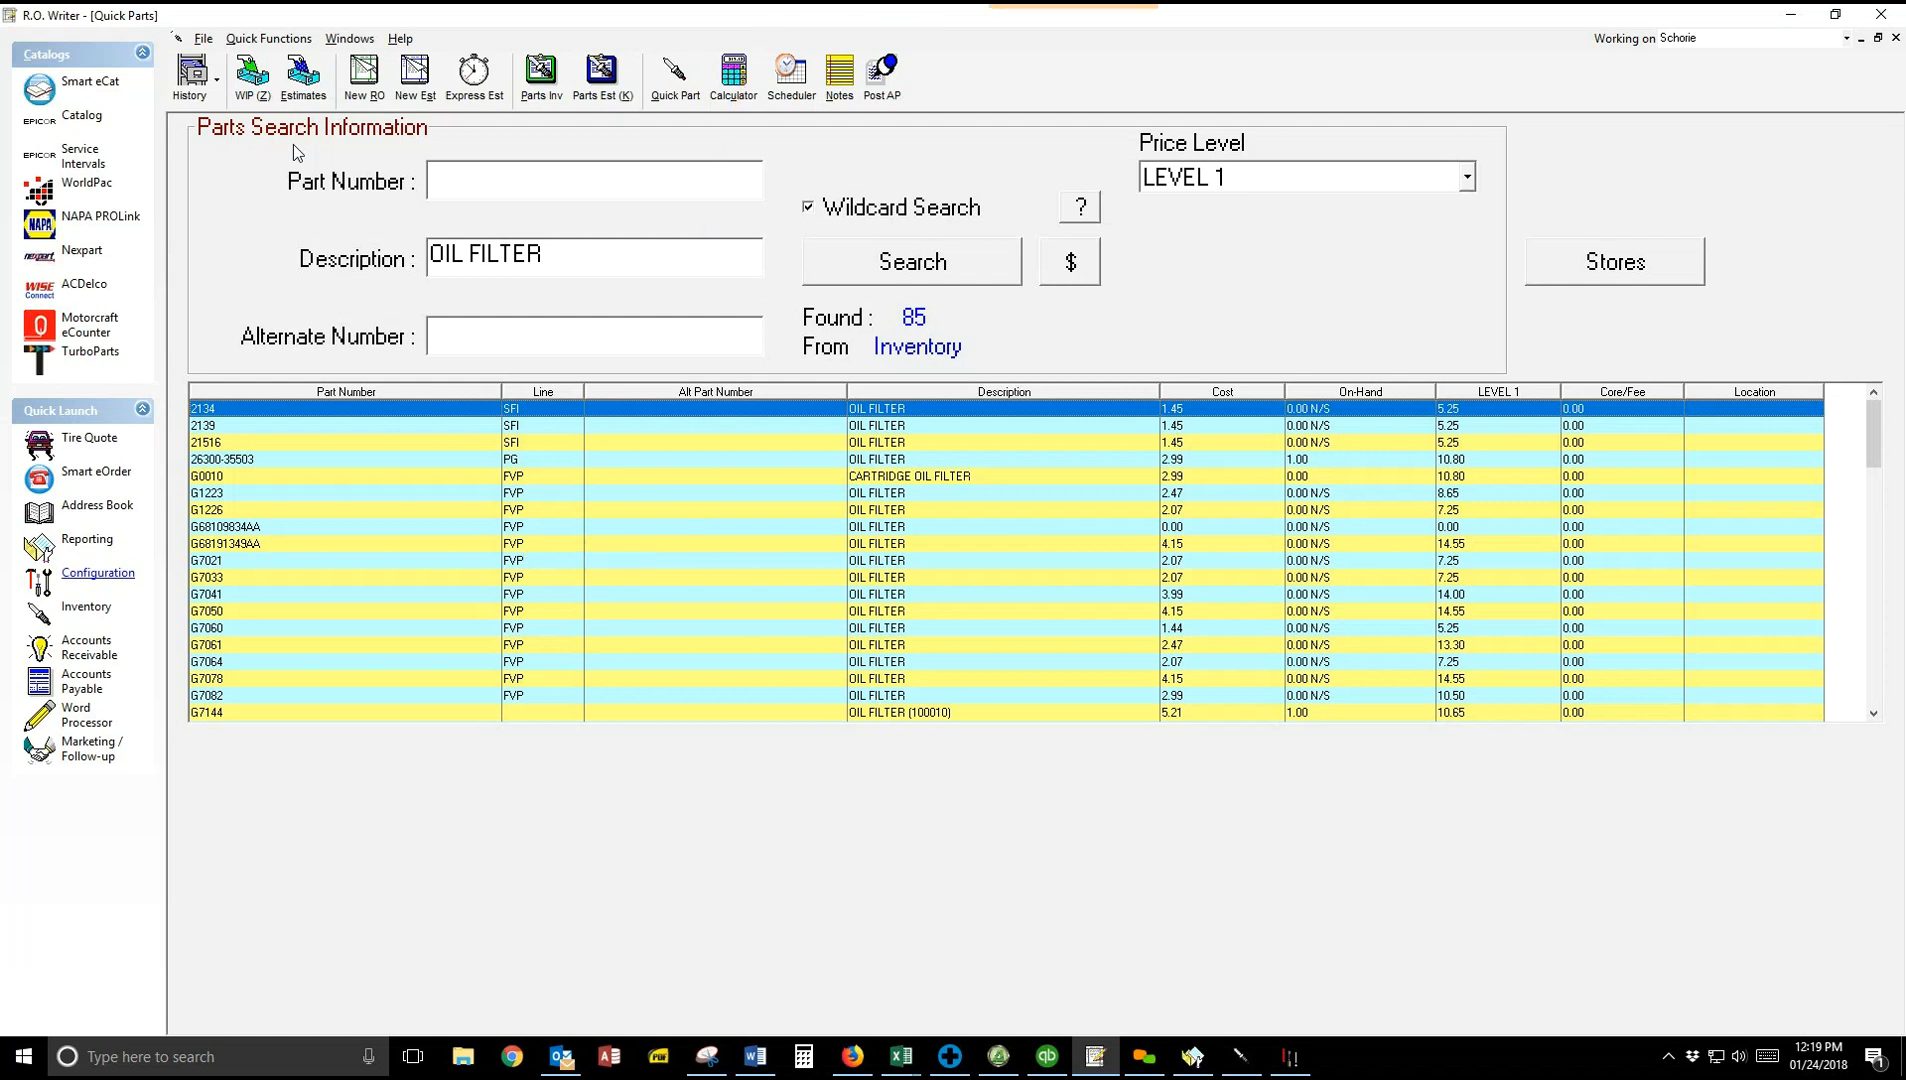
left_click(1895, 38)
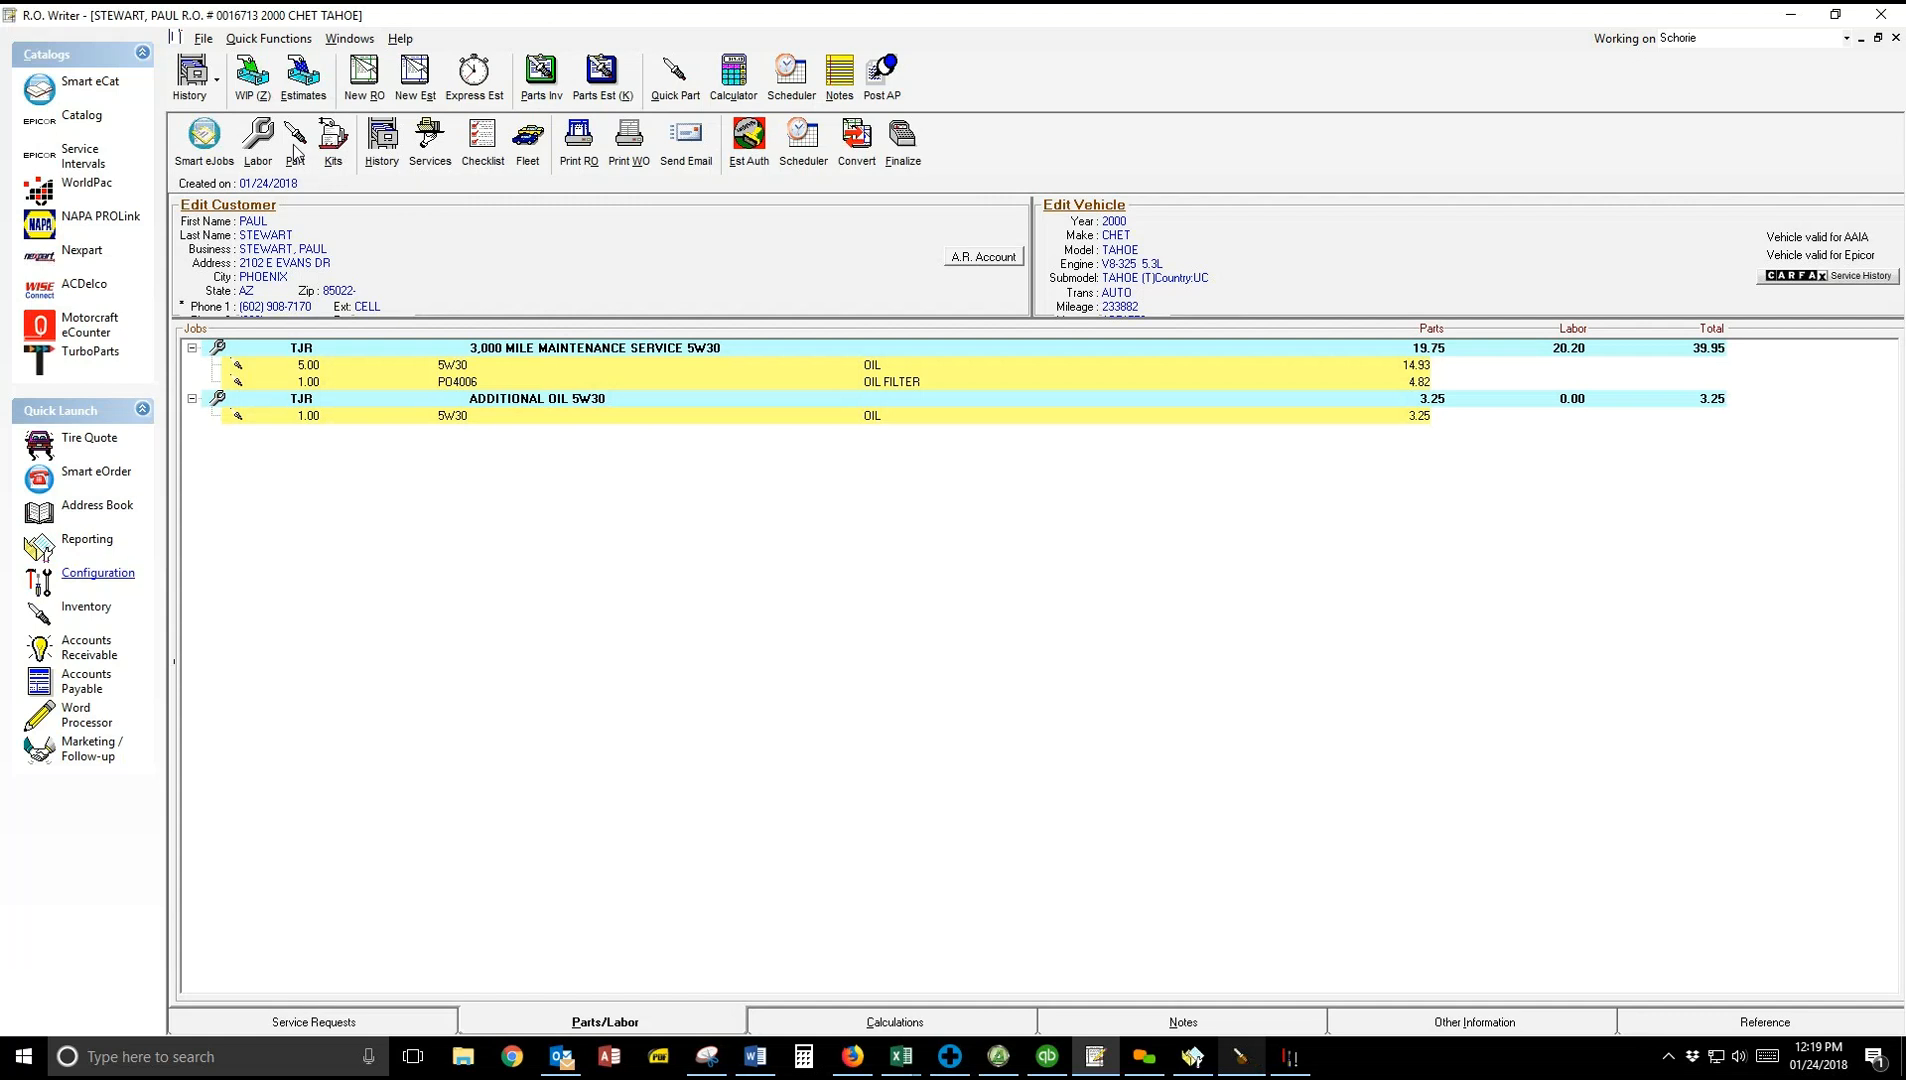
Step: Switch to the Inventory module, close the reports dialog, and open the PO4459 oil filter record by searching part numbers for "PO4"
left_click(1241, 1056)
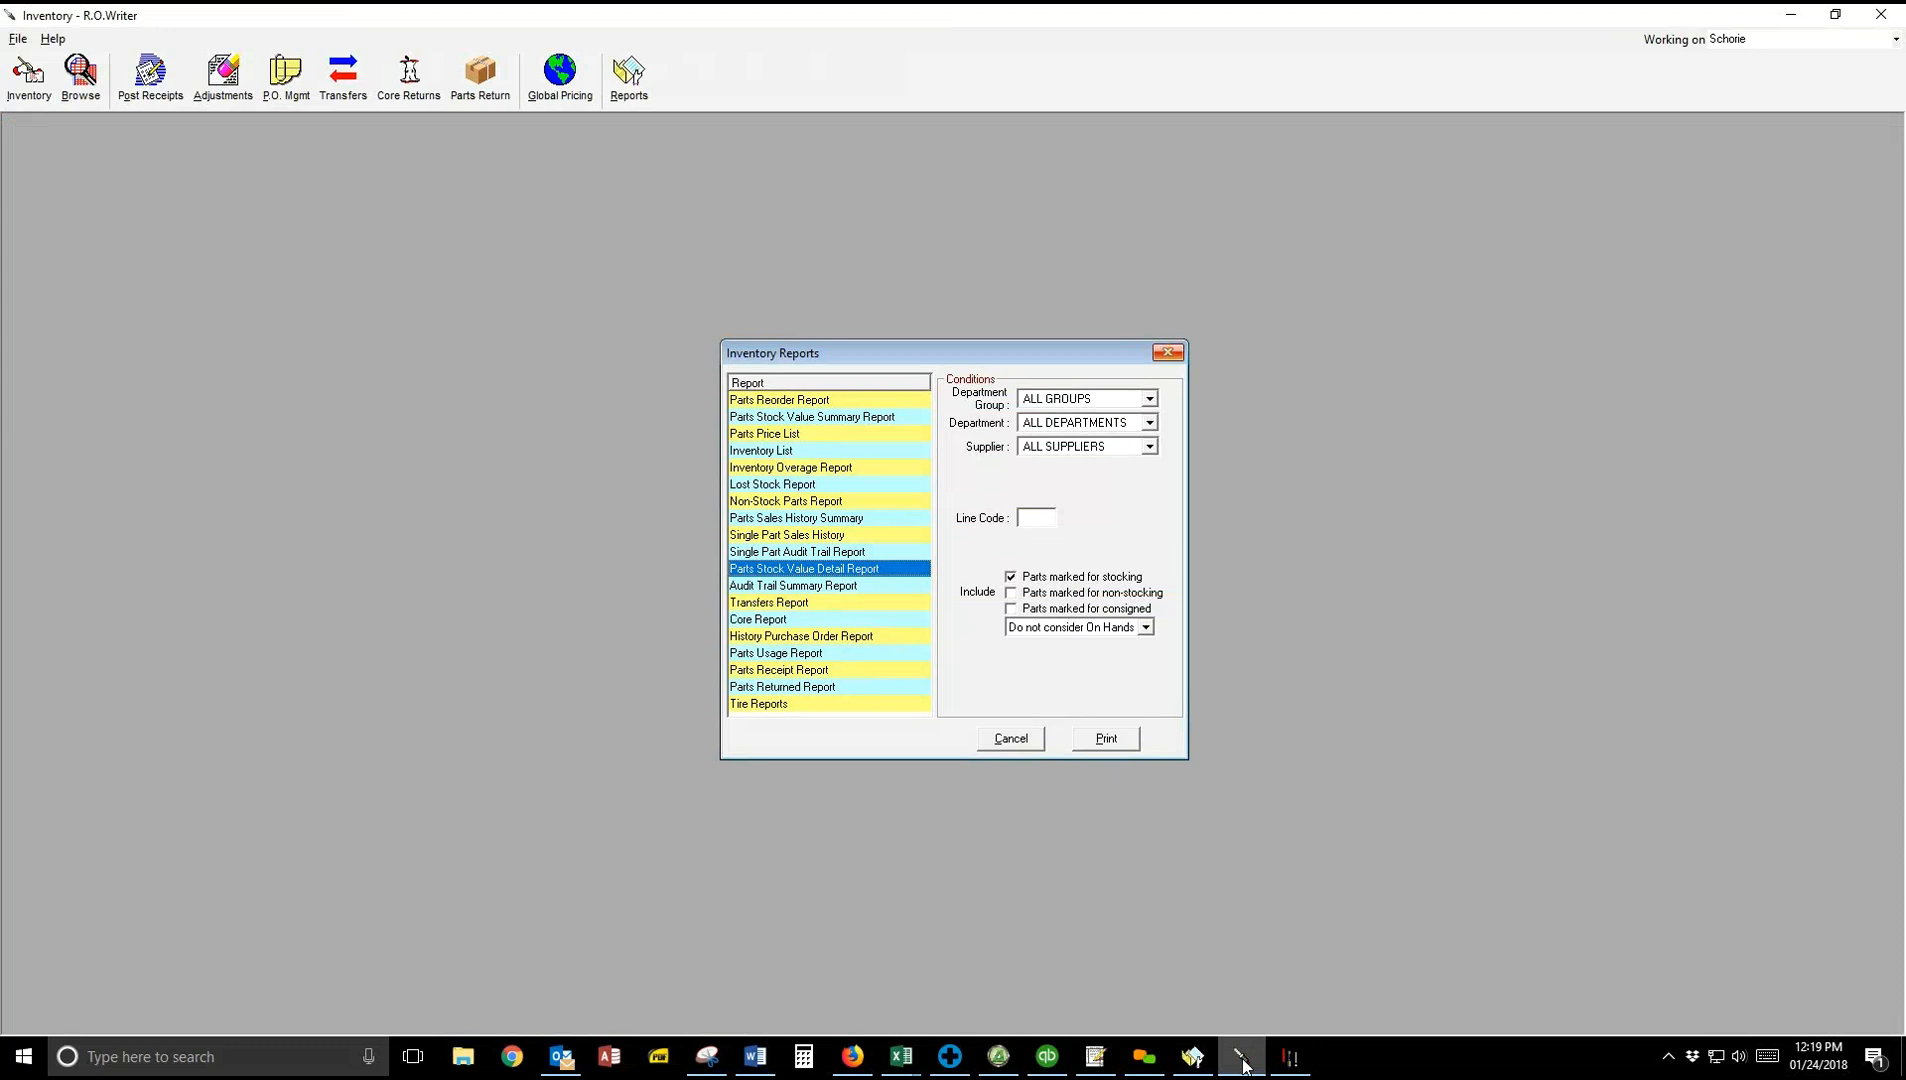
left_click(1167, 352)
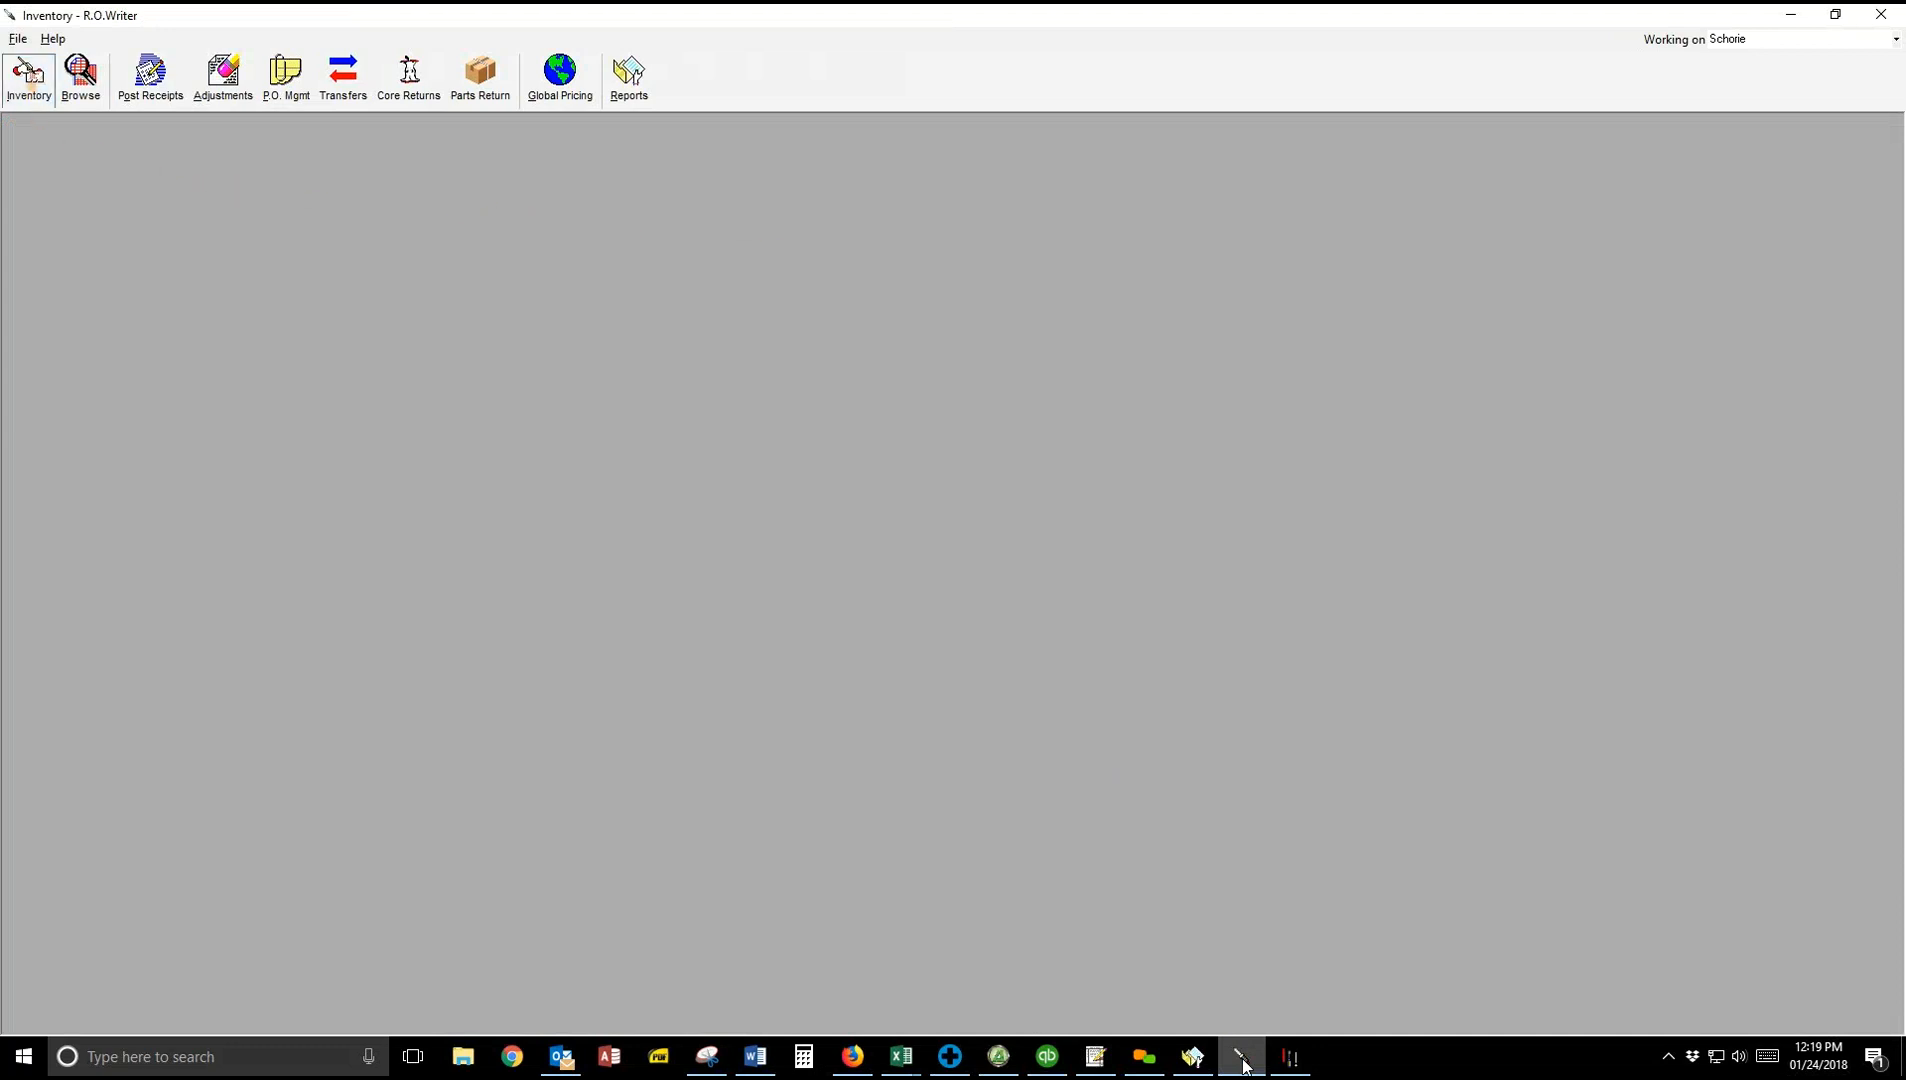
left_click(28, 76)
left_click(55, 121)
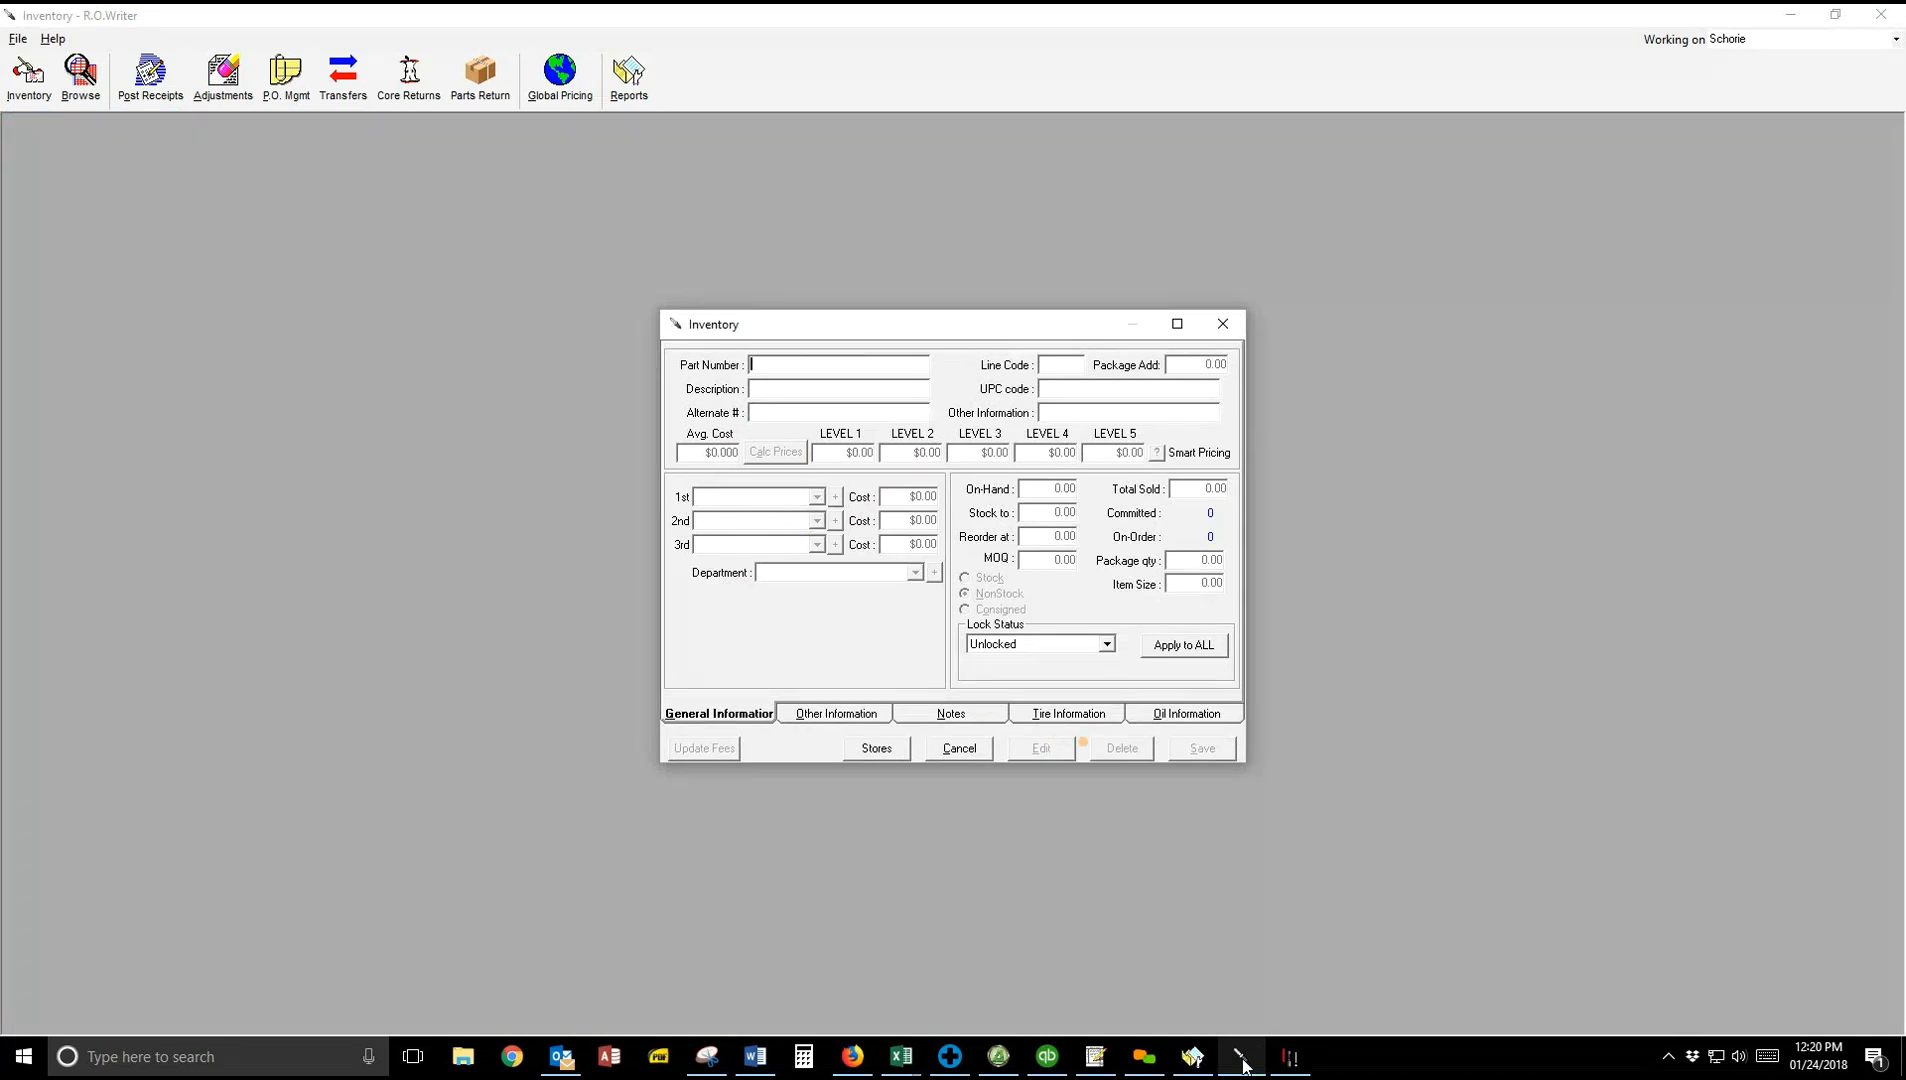
type("P04")
key("Tab")
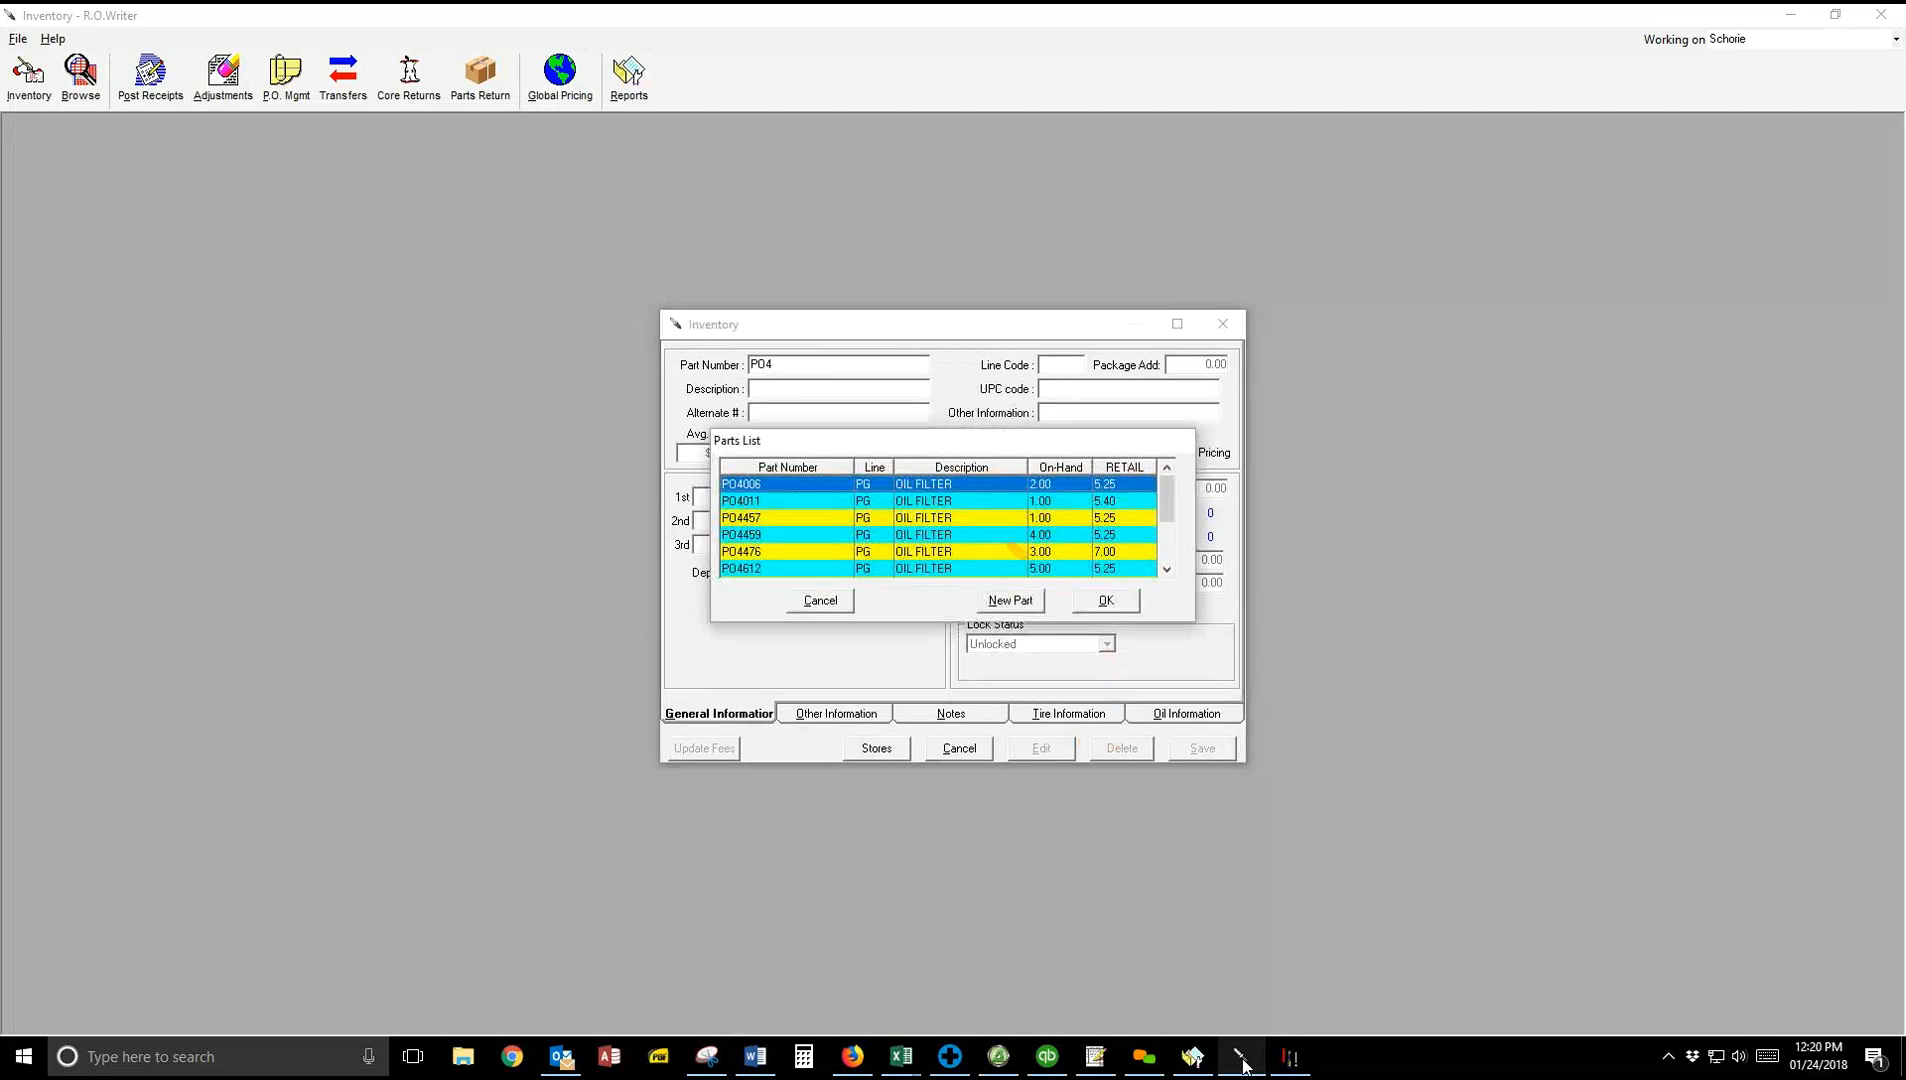
left_click(1026, 535)
left_click(1106, 601)
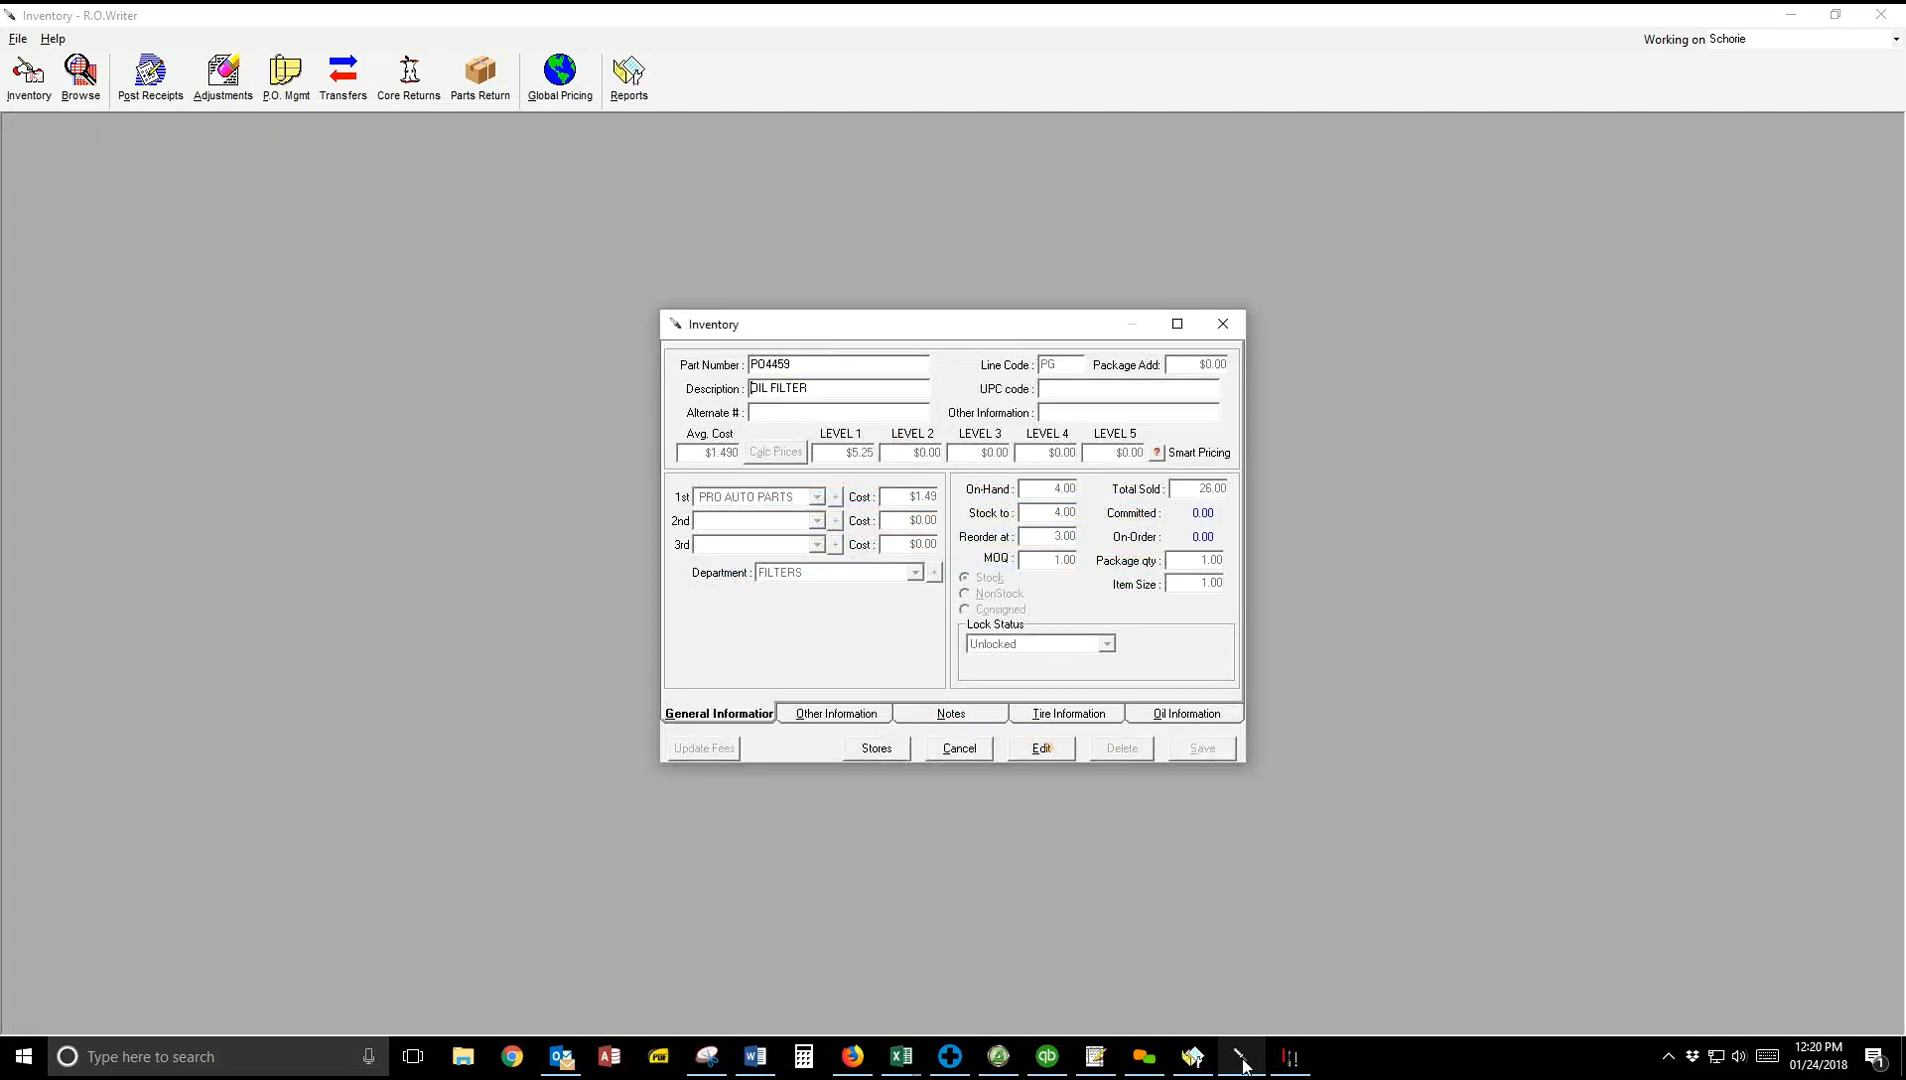
Step: Open the PO4459 oil filter record for editing, review its general information, other information and notes, and close it without saving
left_click(1041, 748)
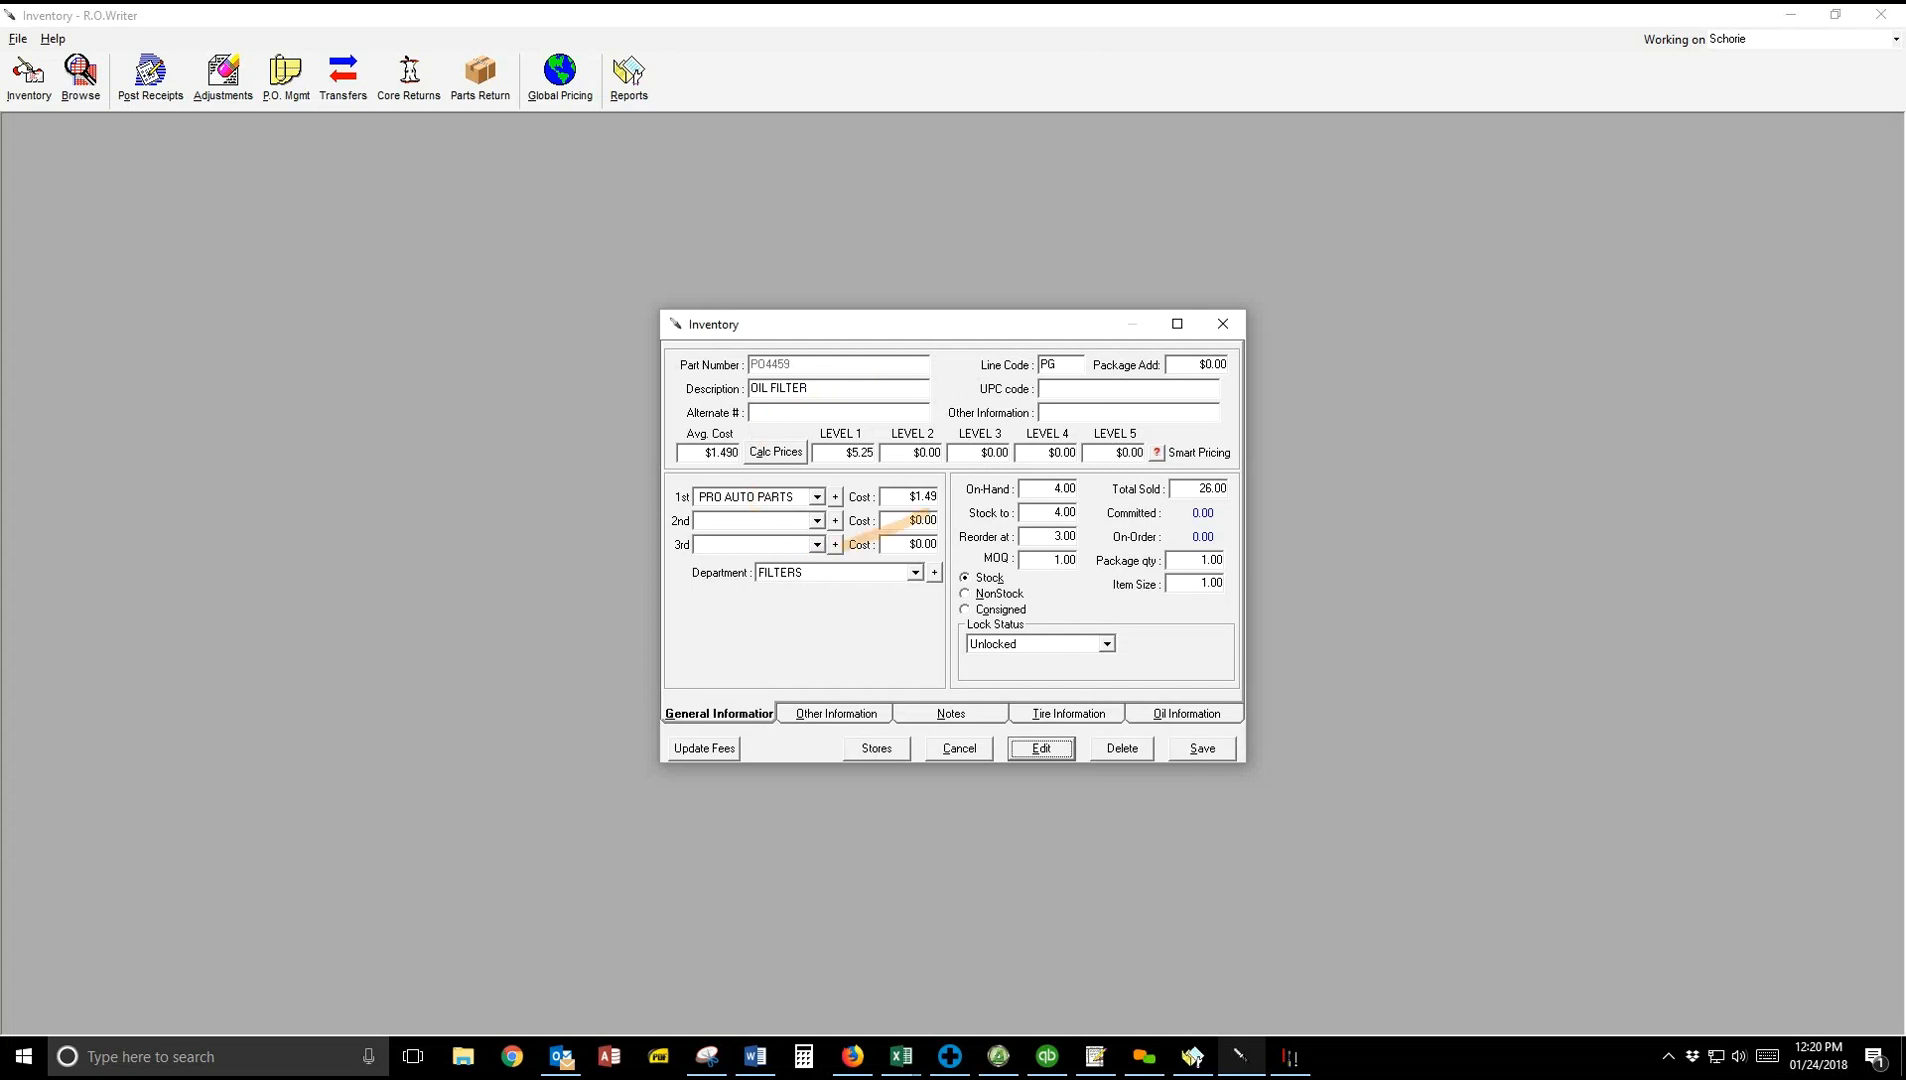
left_click(1060, 366)
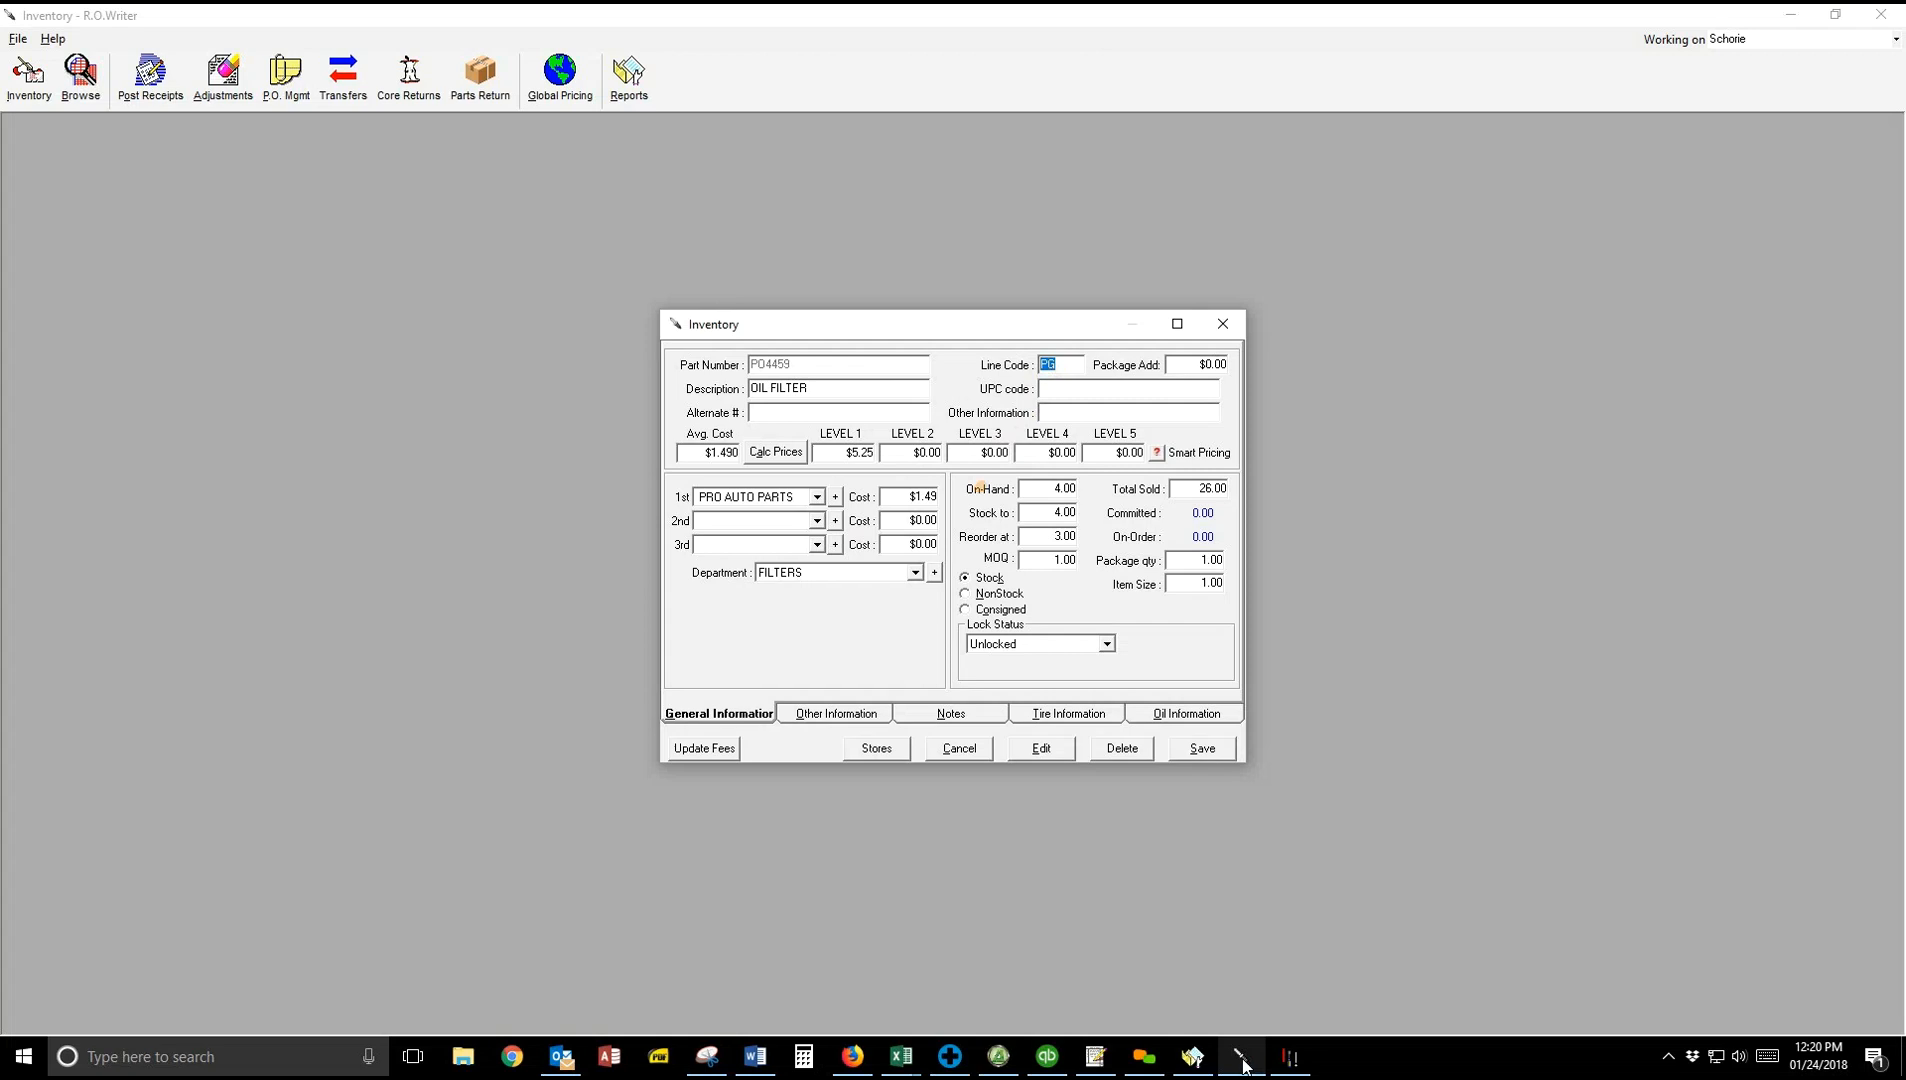
left_click(836, 713)
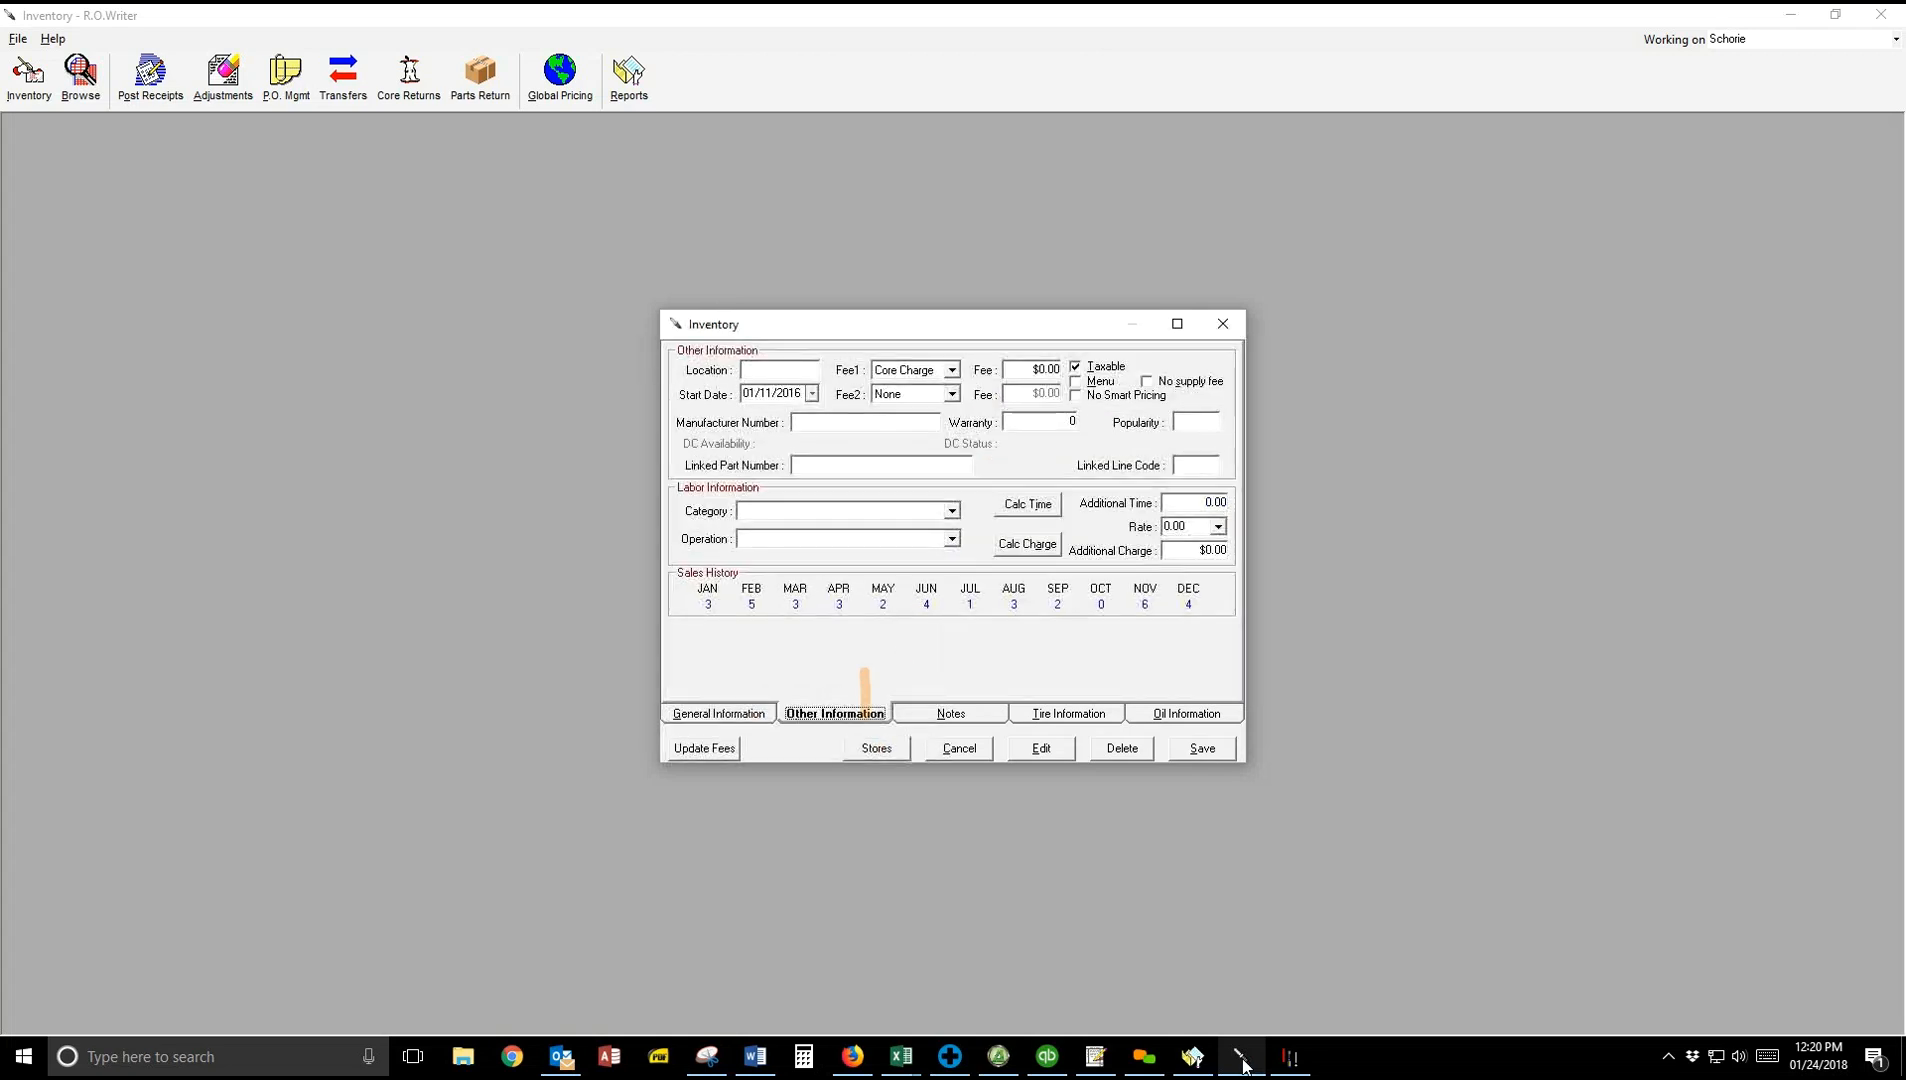
left_click(951, 712)
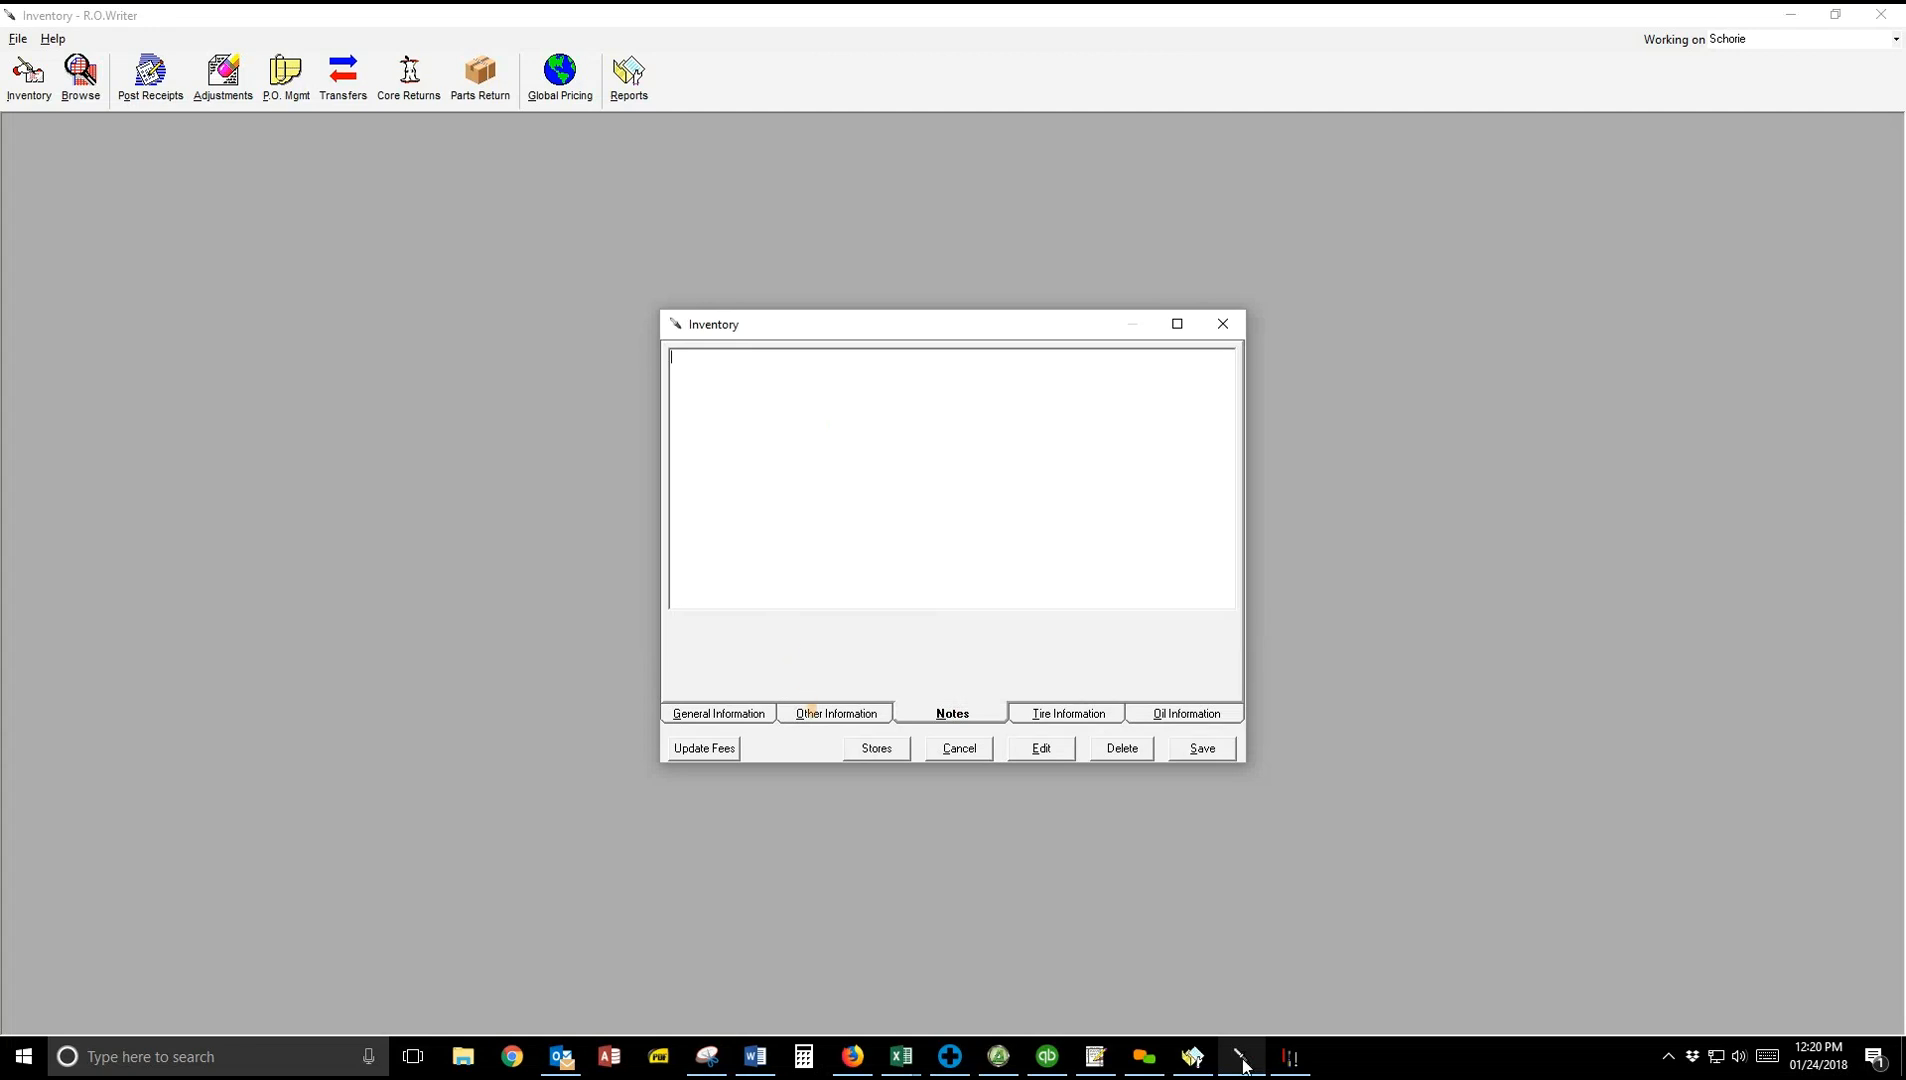
left_click(811, 713)
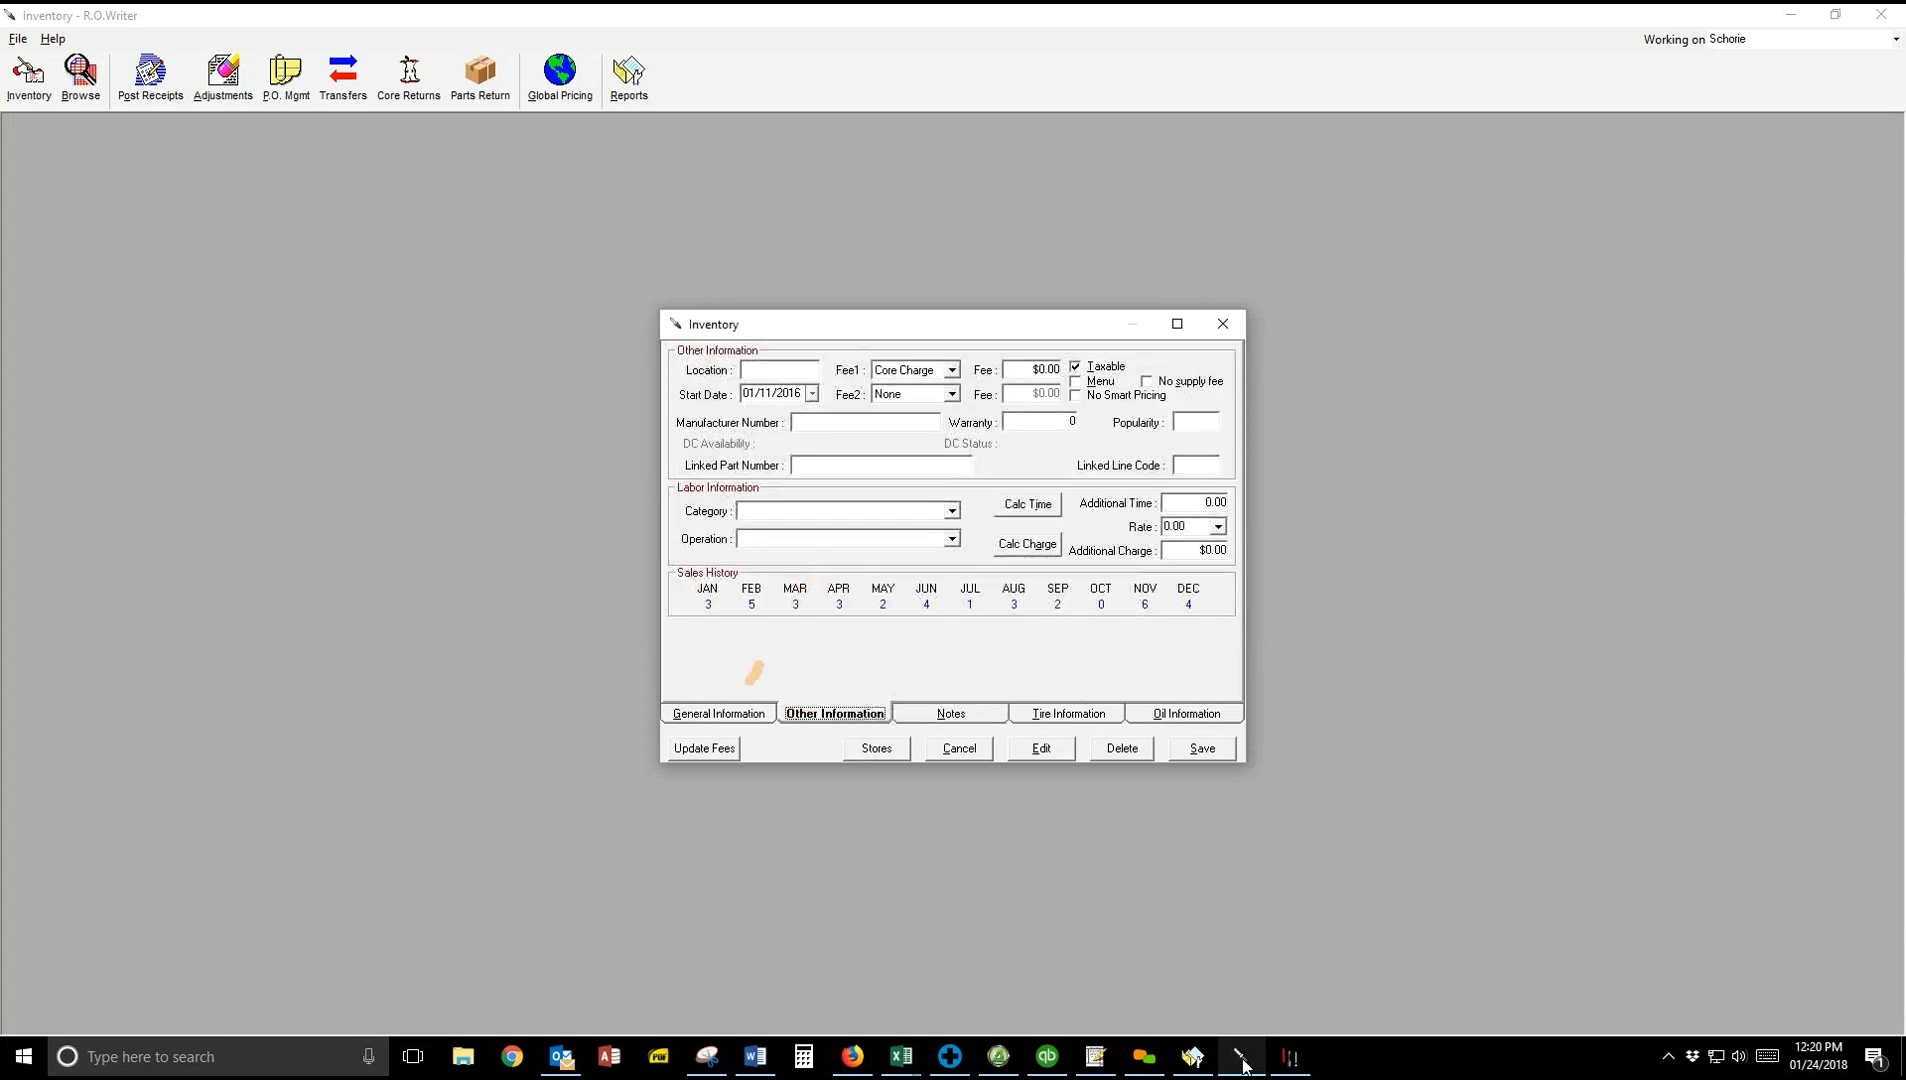
left_click(733, 712)
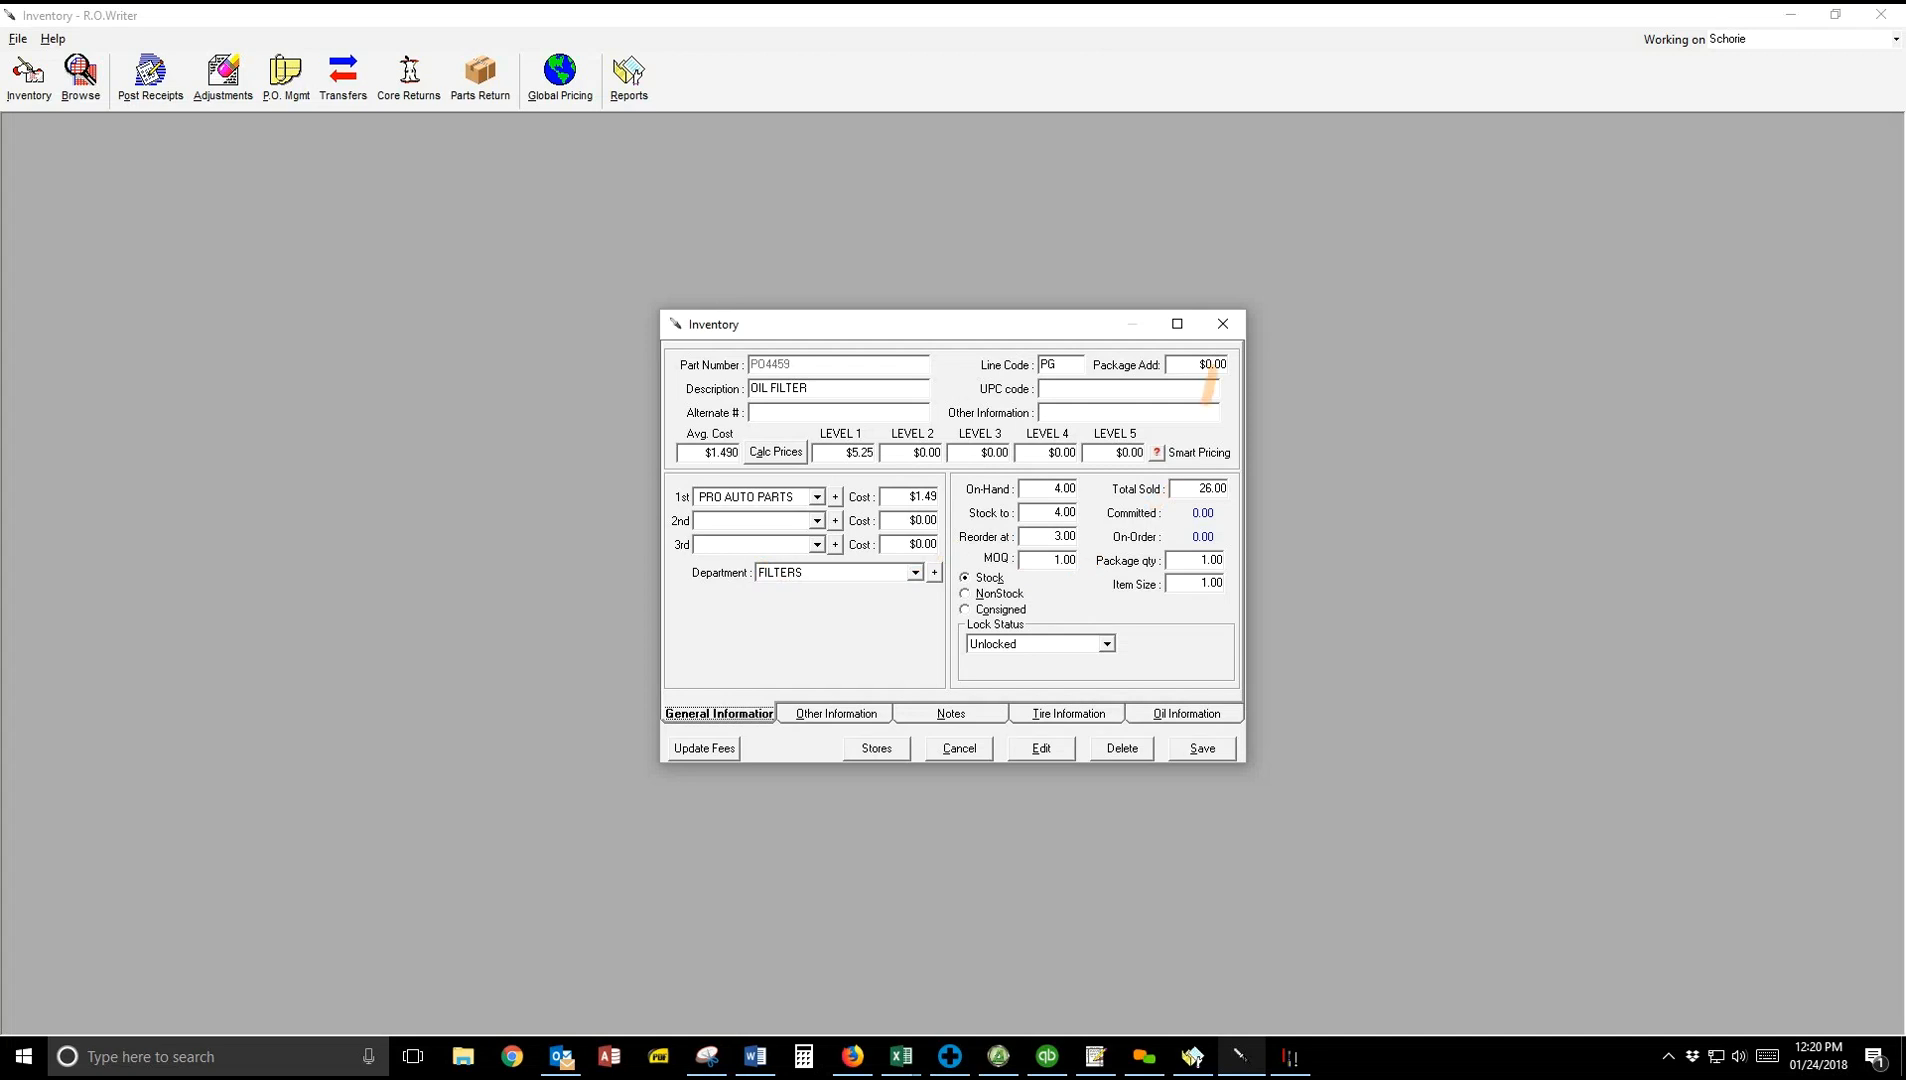
left_click(1222, 323)
Step: View the blank Inventory Entry form for a new part, and close it
left_click(28, 75)
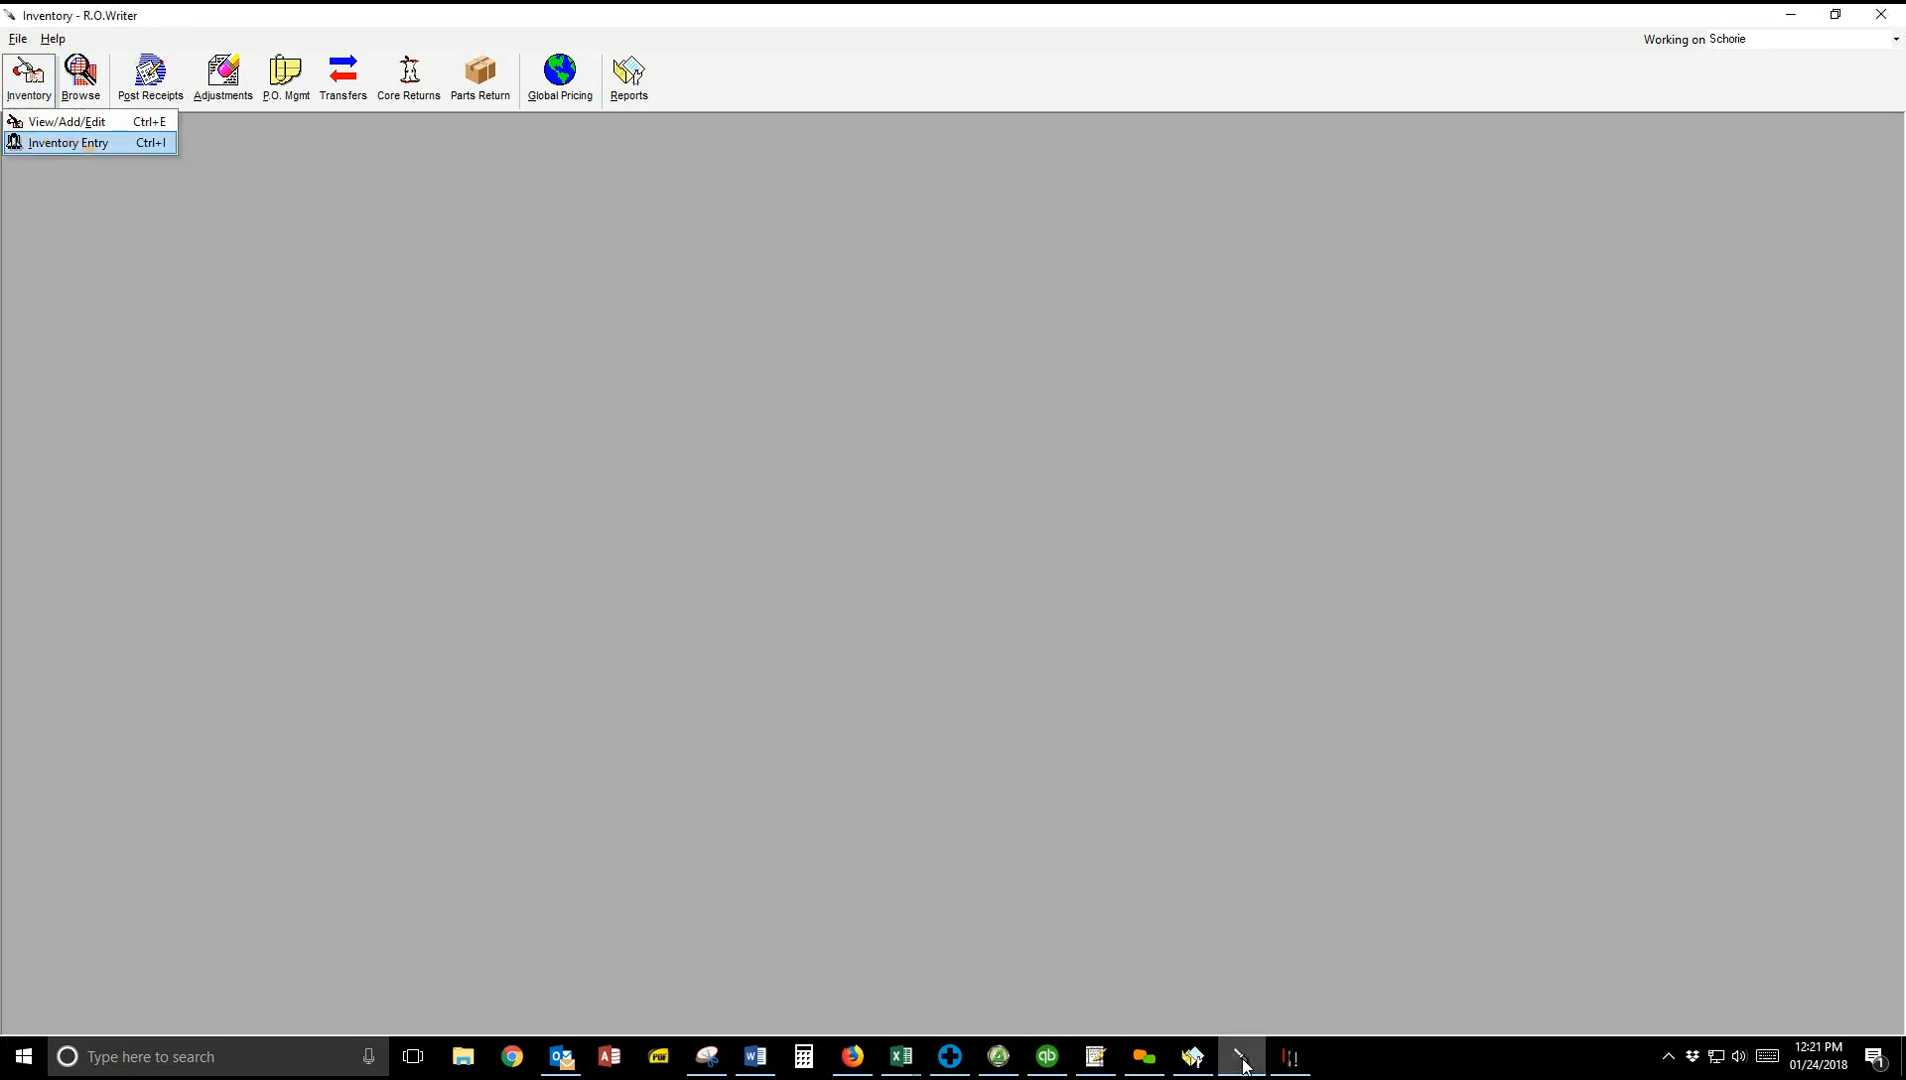
left_click(68, 142)
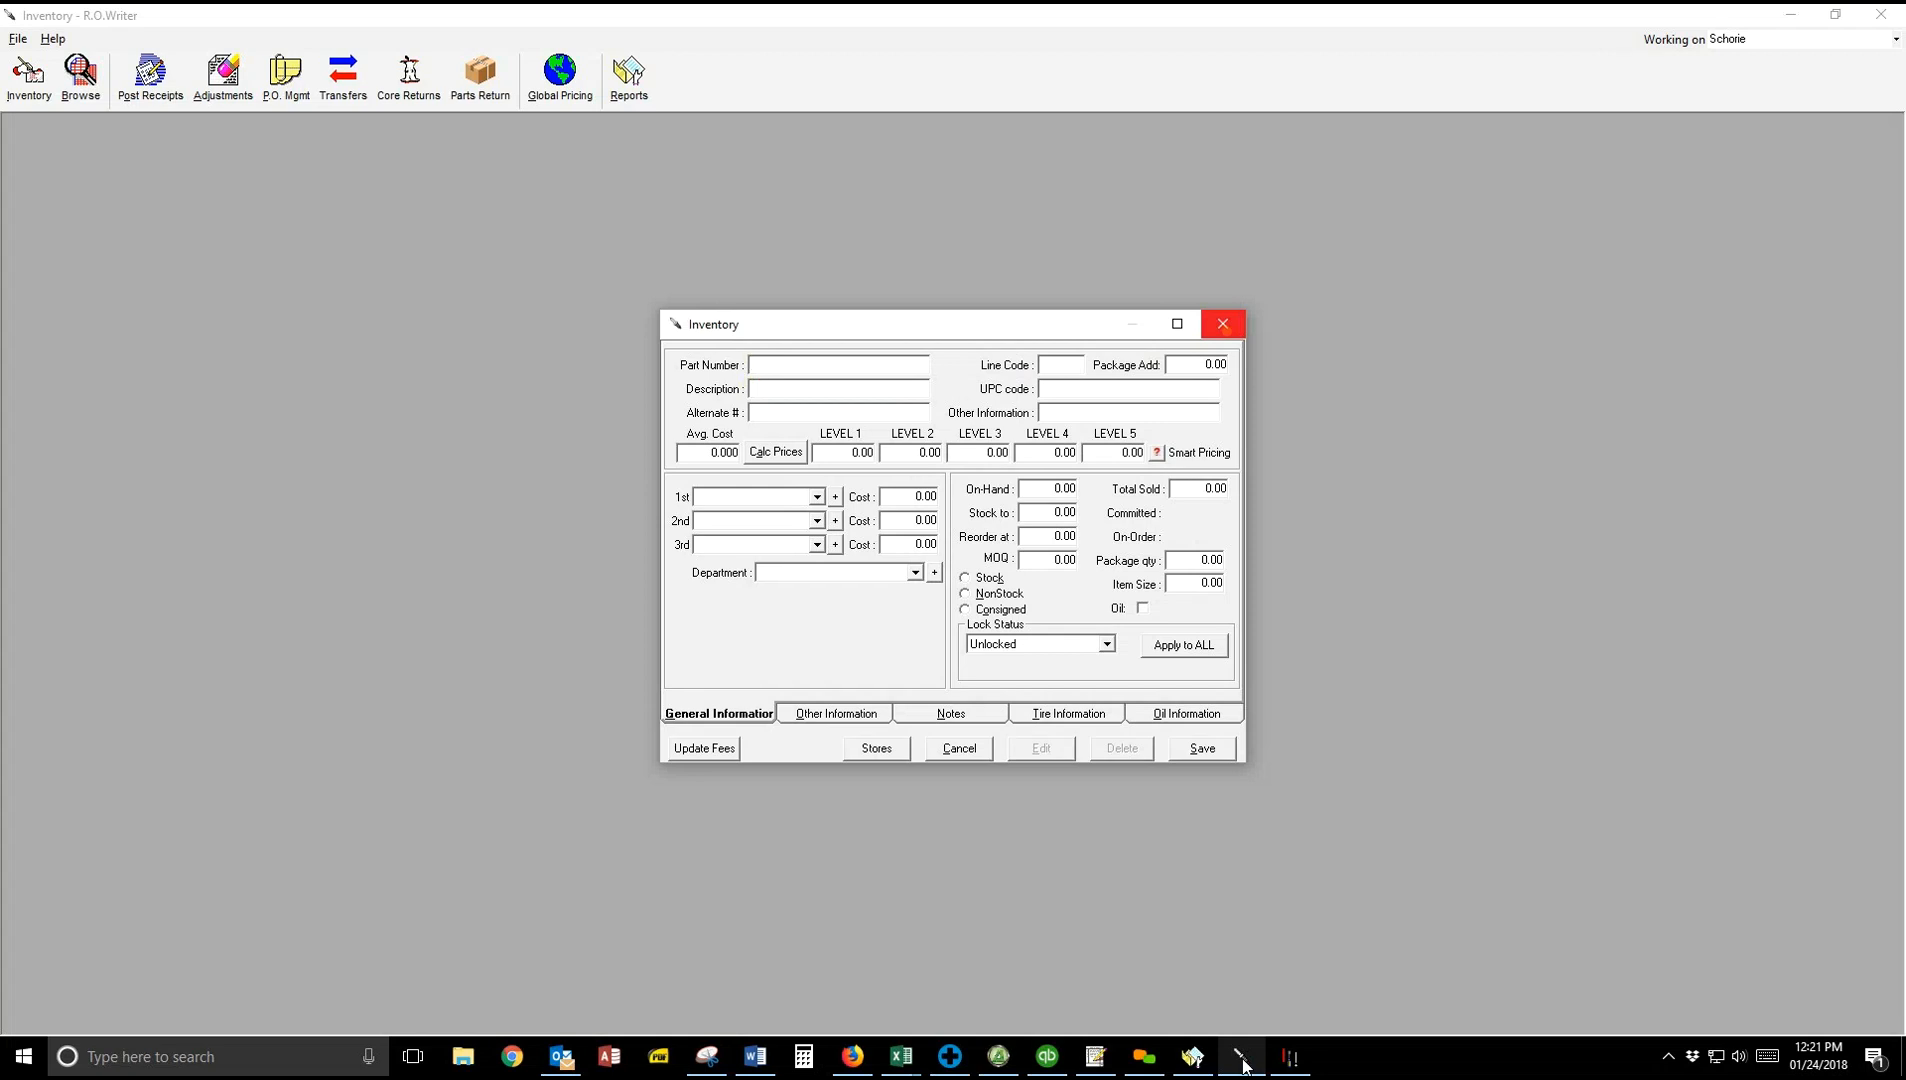
left_click(1225, 327)
Step: Browse the full inventory parts list in a maximized window, and close the list
left_click(29, 79)
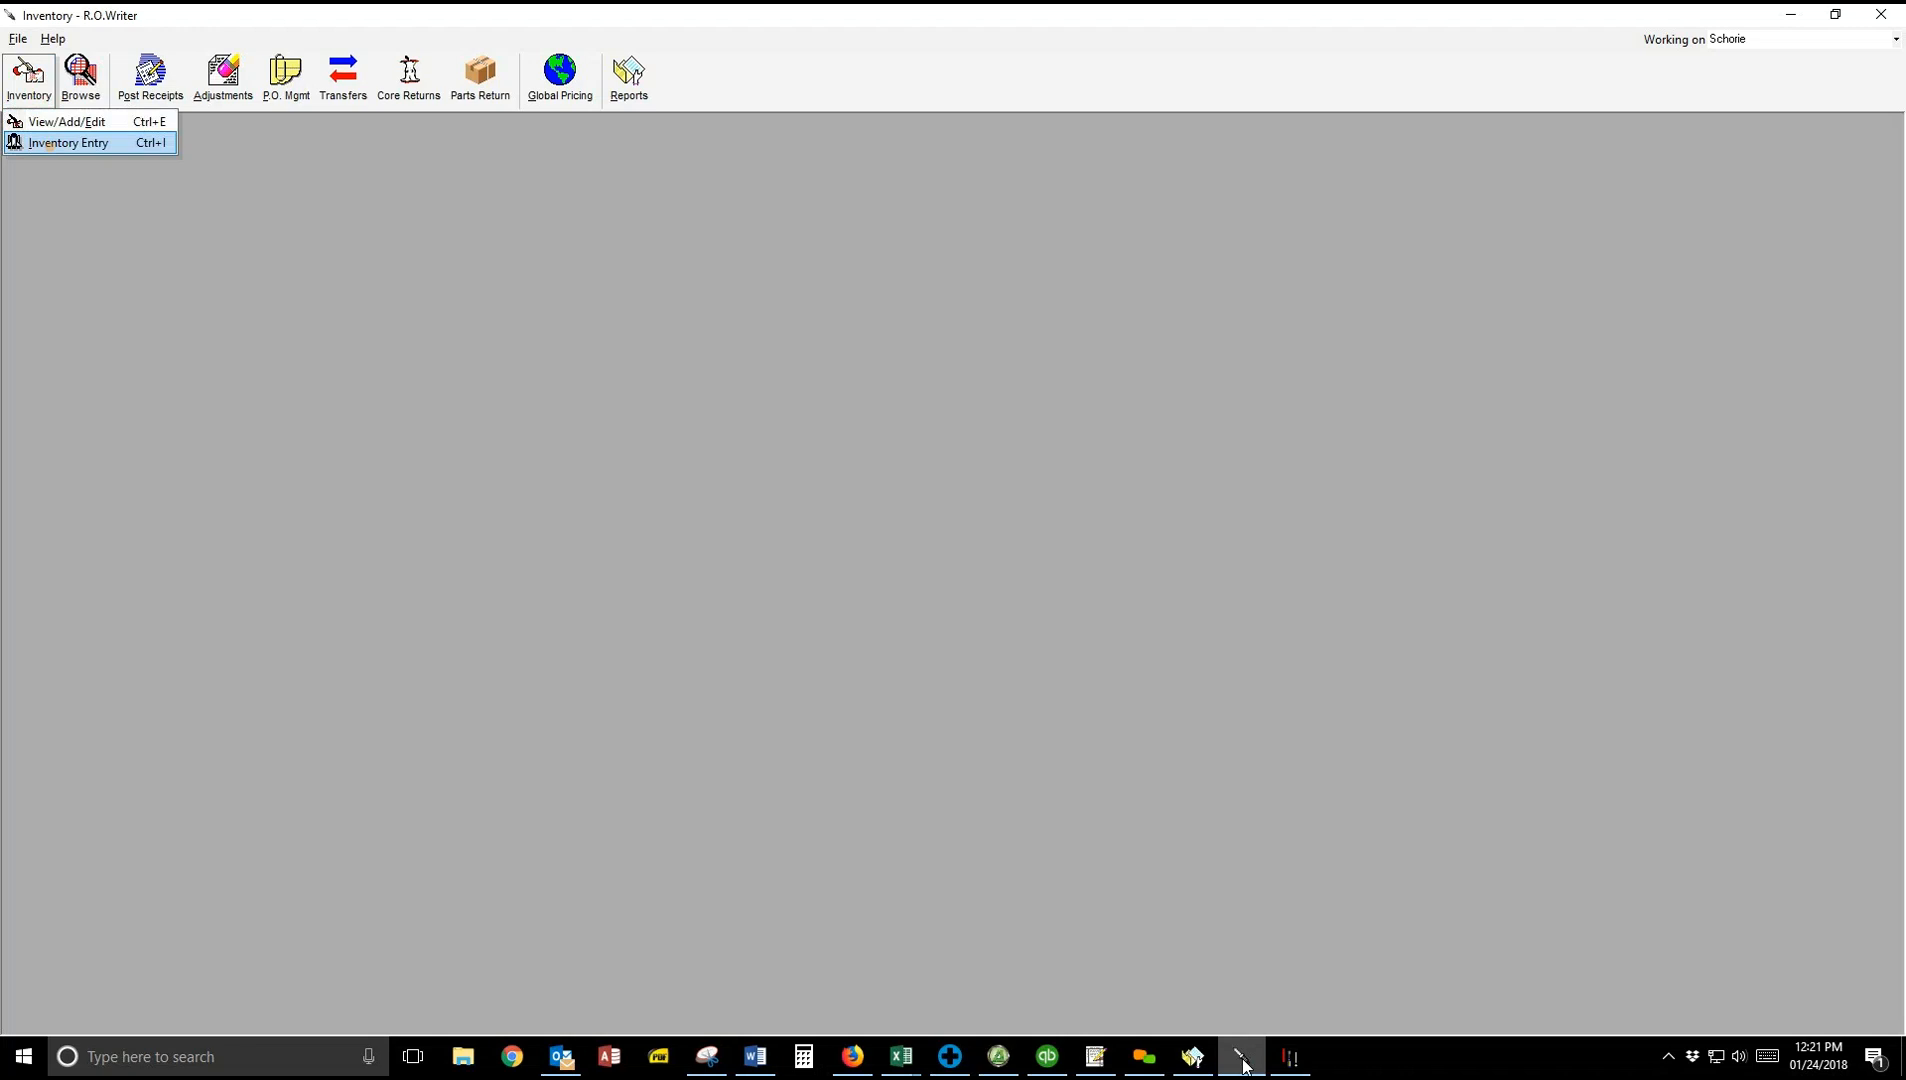
left_click(118, 338)
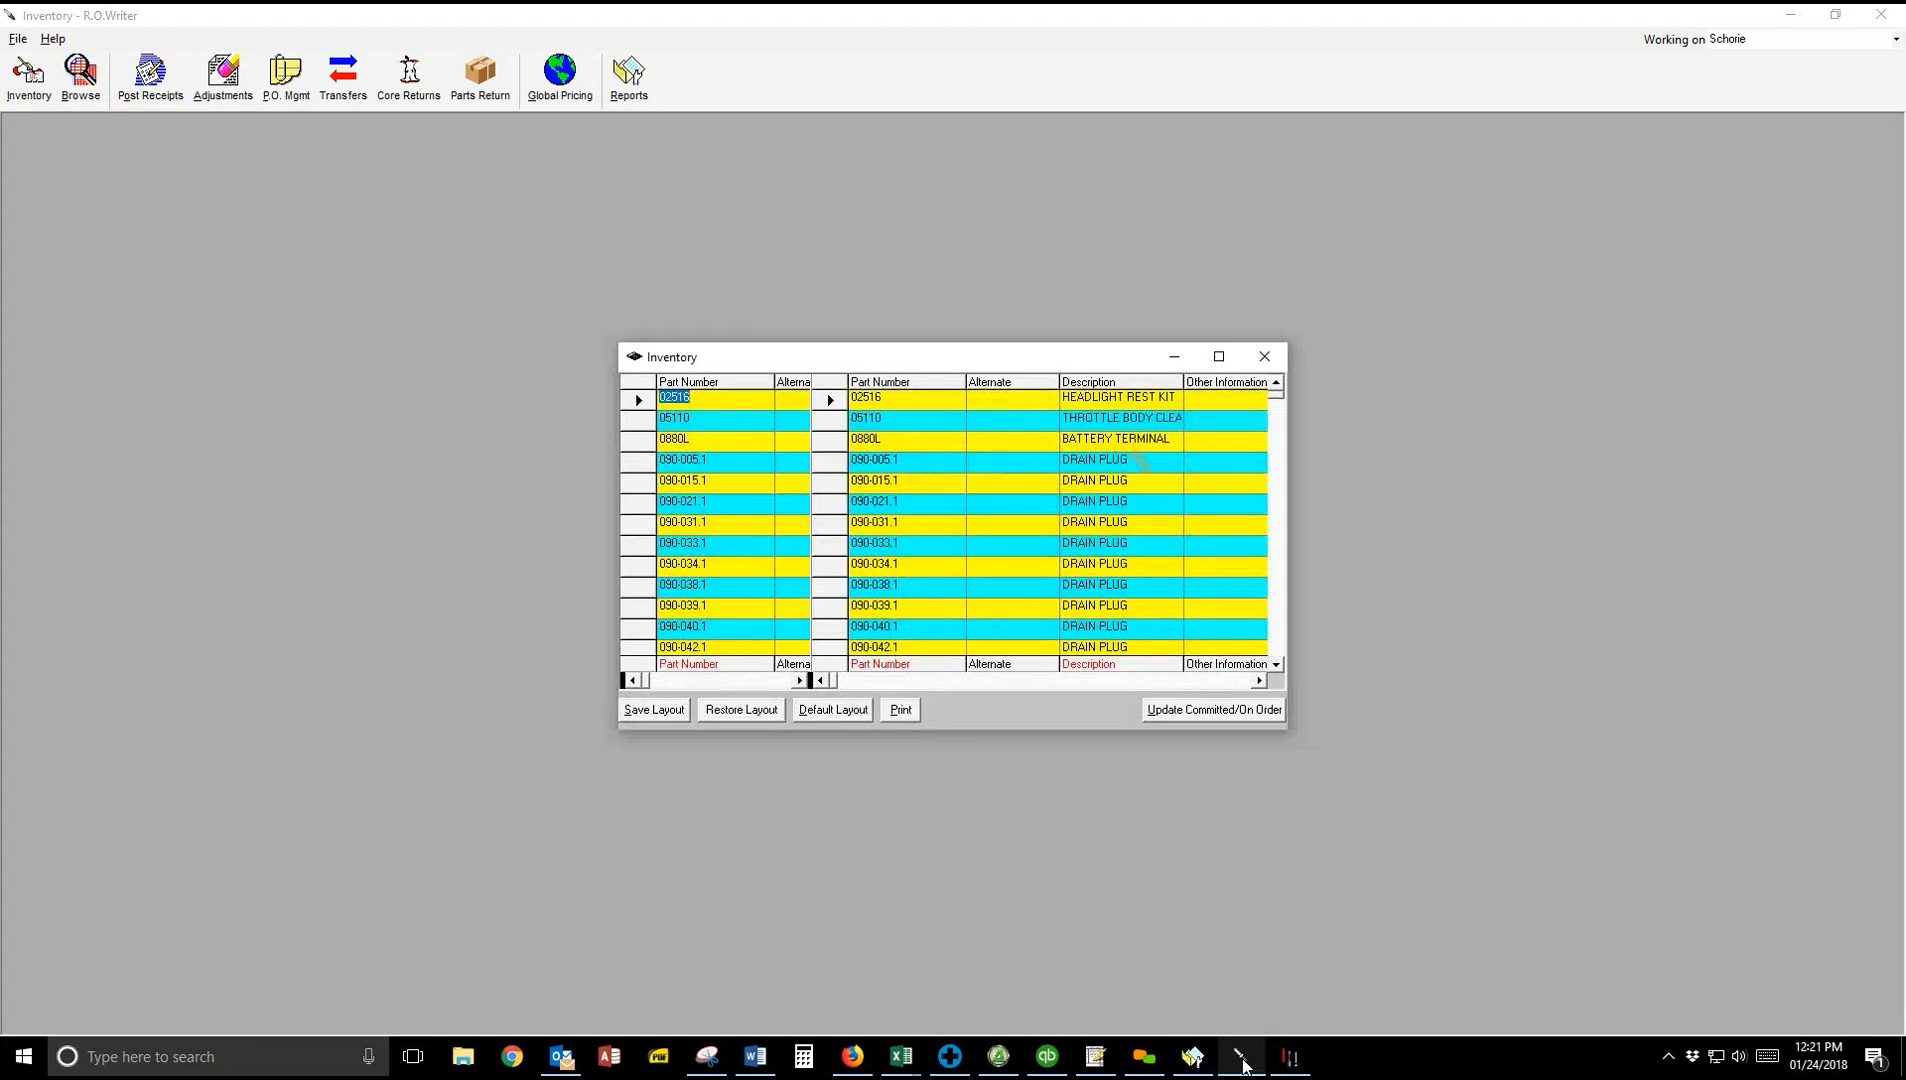
left_click(1218, 357)
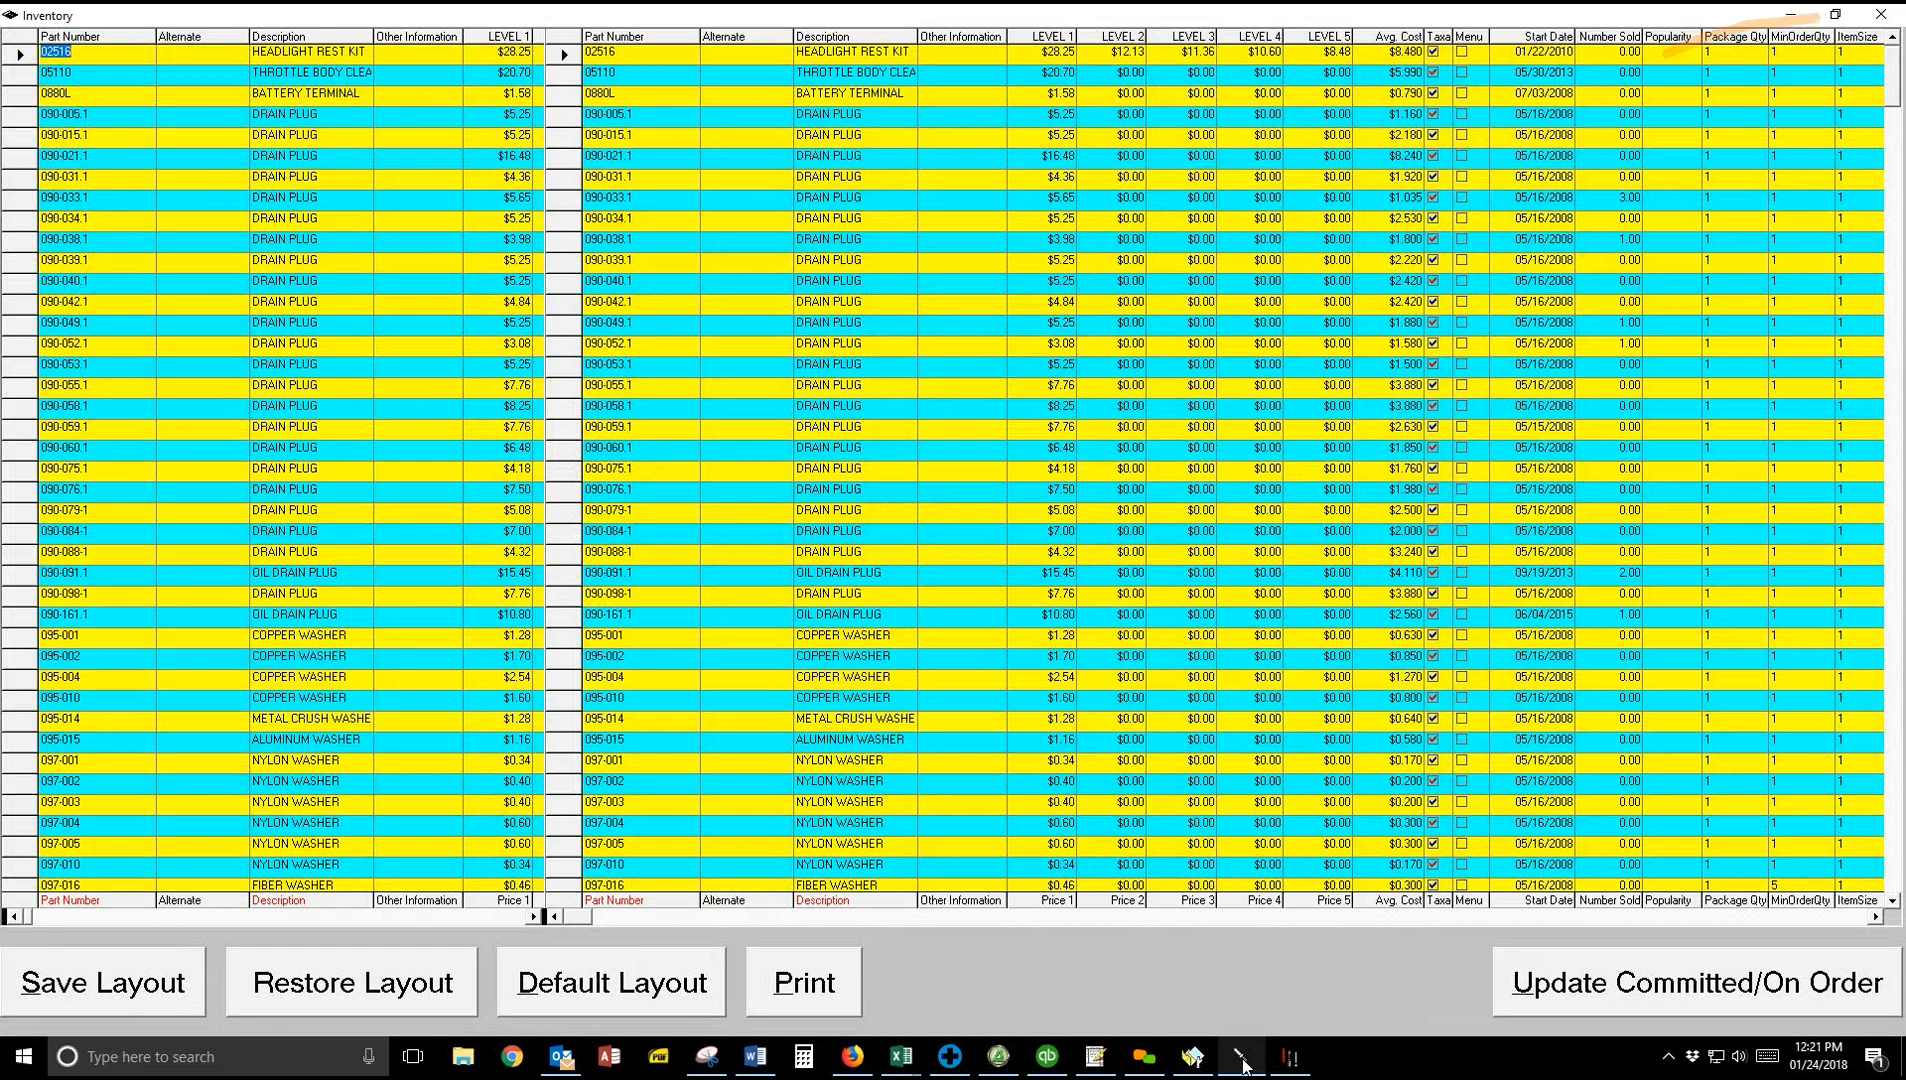
left_click(1881, 14)
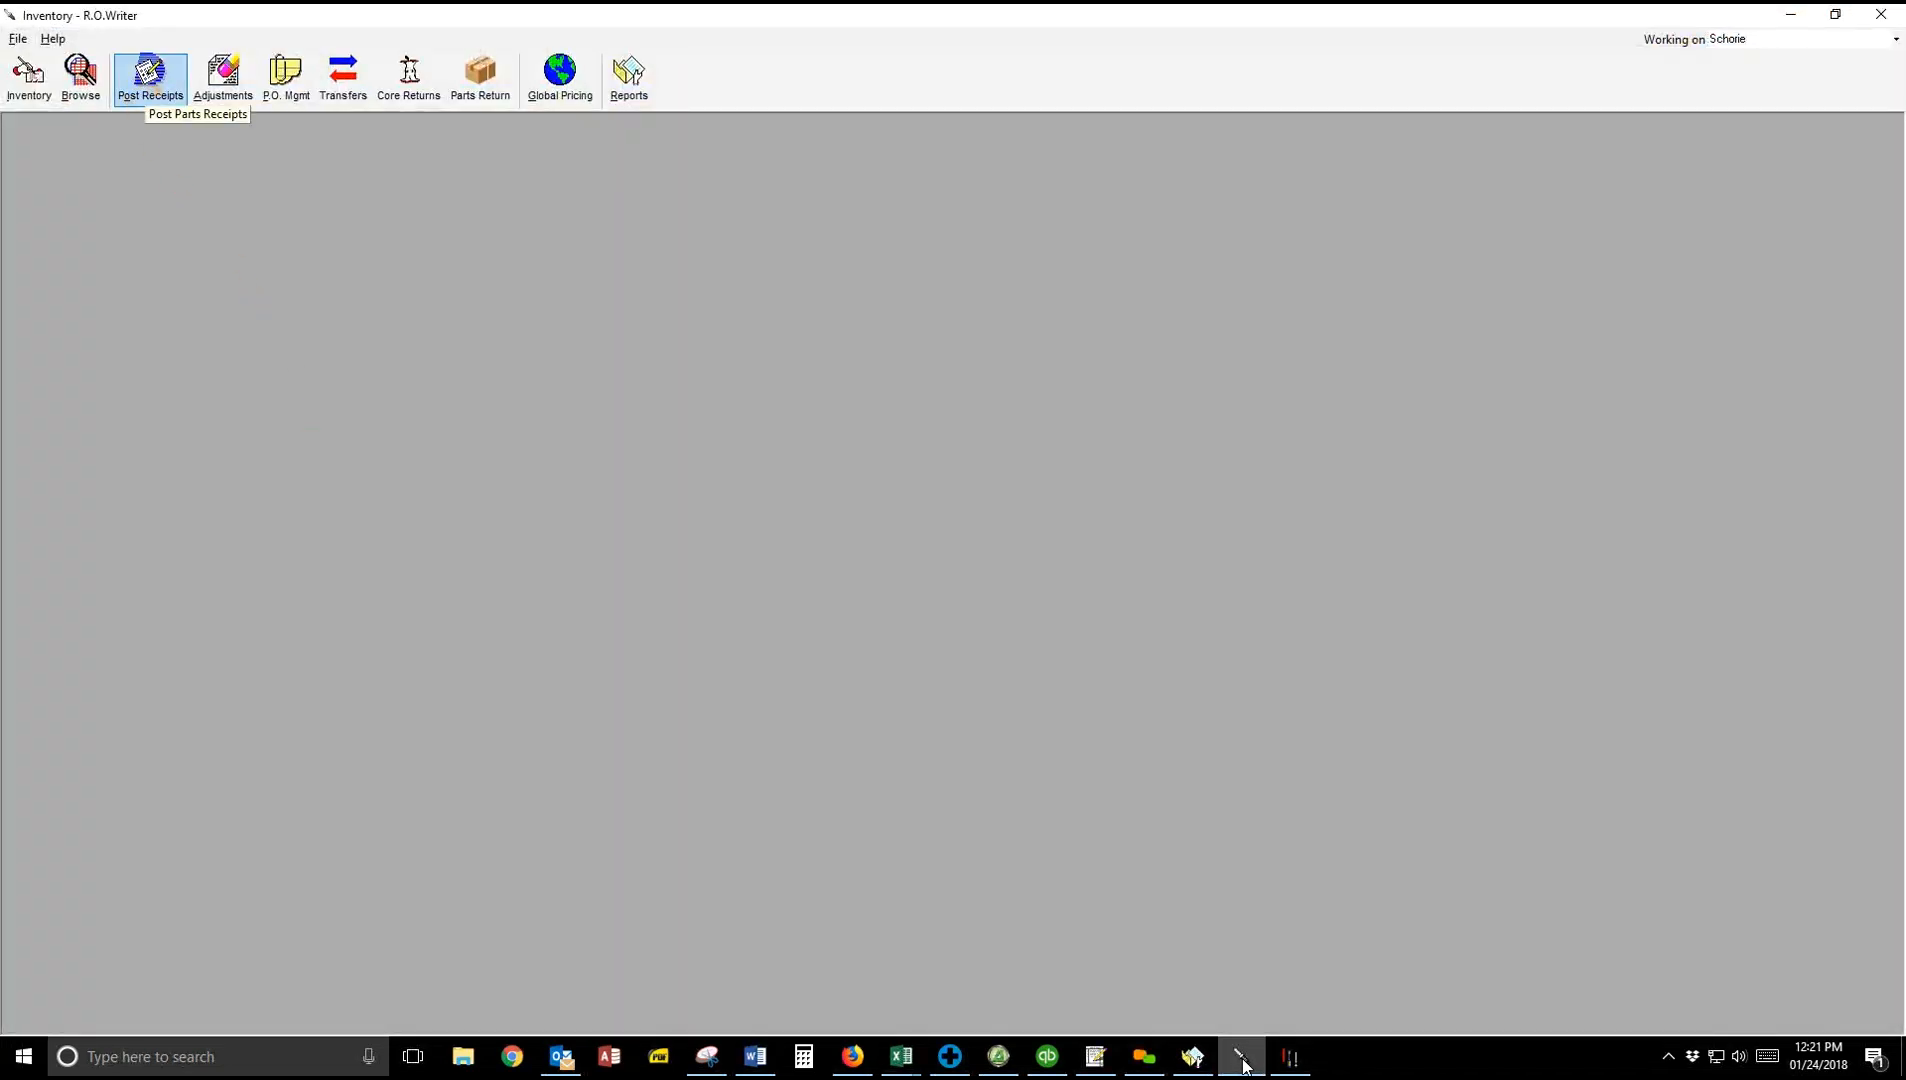
Step: Start a parts receipt for the PO4457 oil filter, found by searching part numbers for "PO4"
left_click(150, 76)
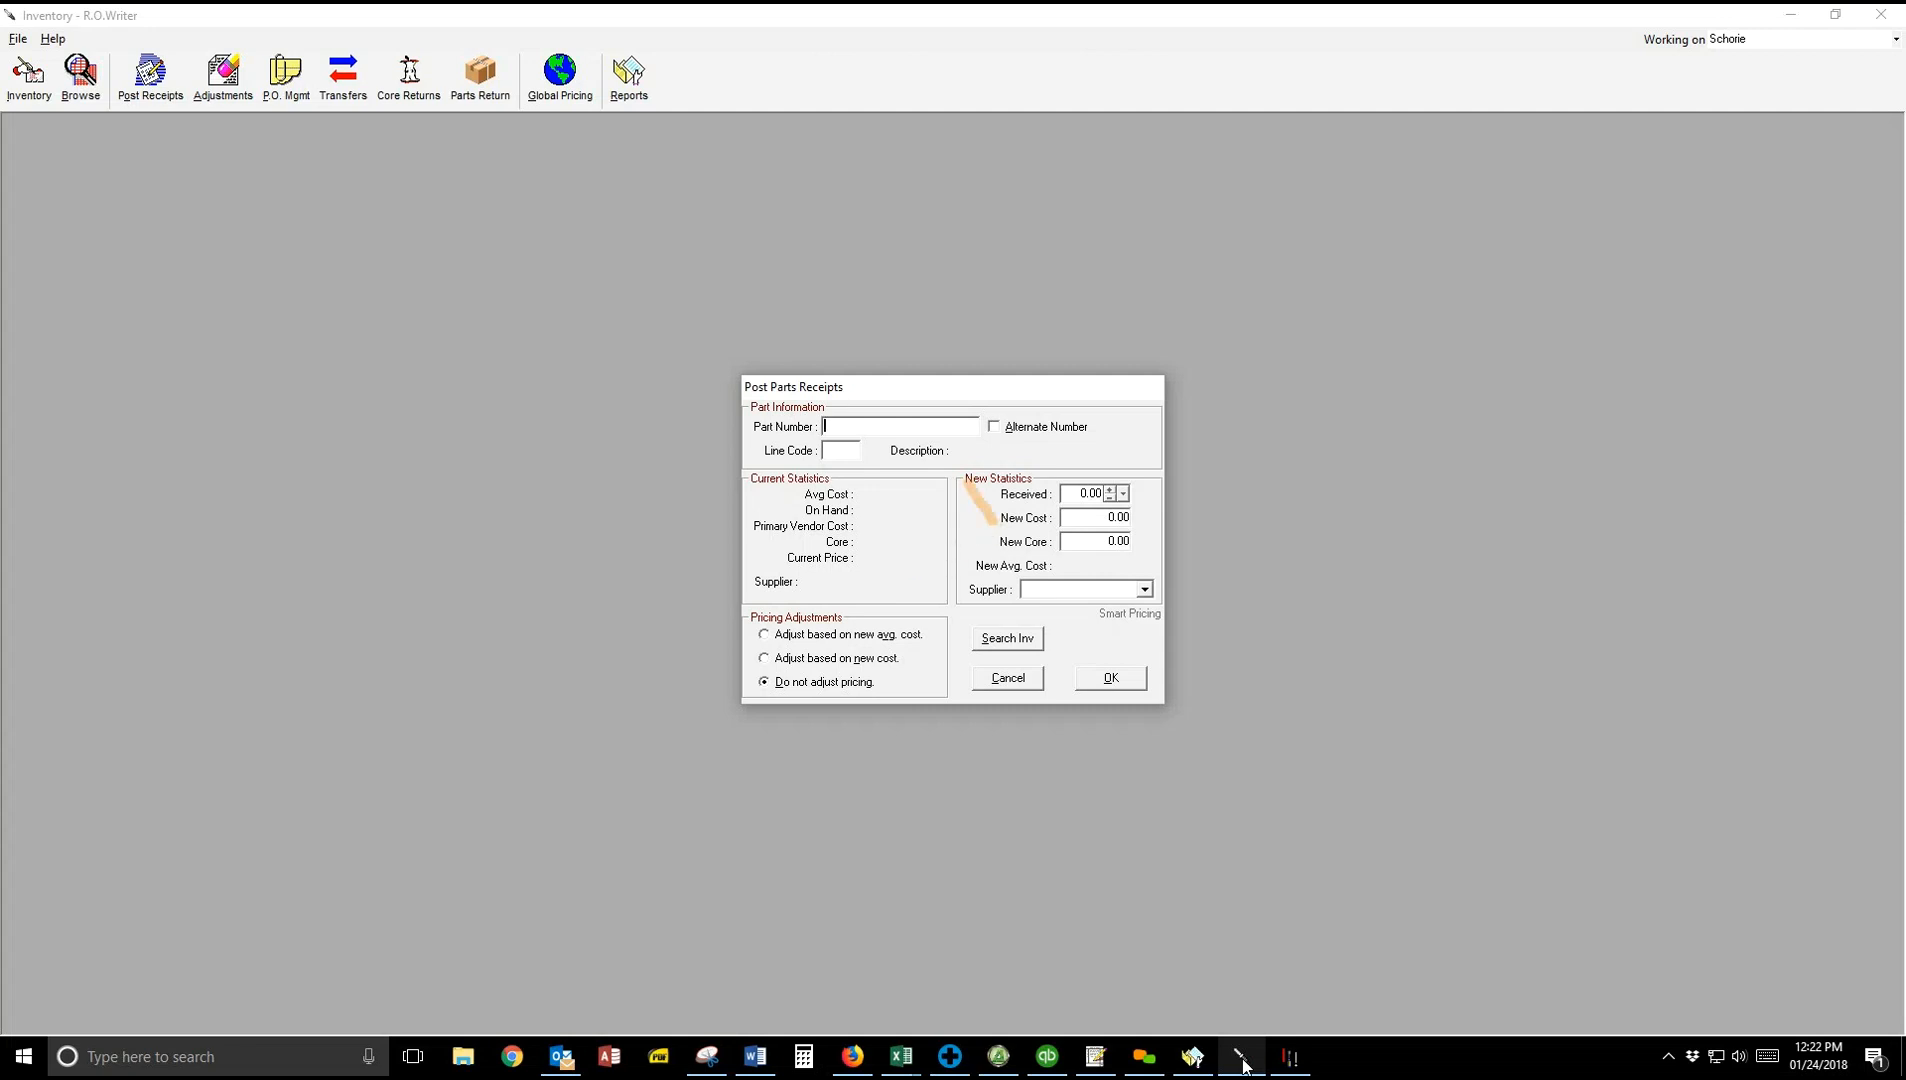
type("PO4")
key("Return")
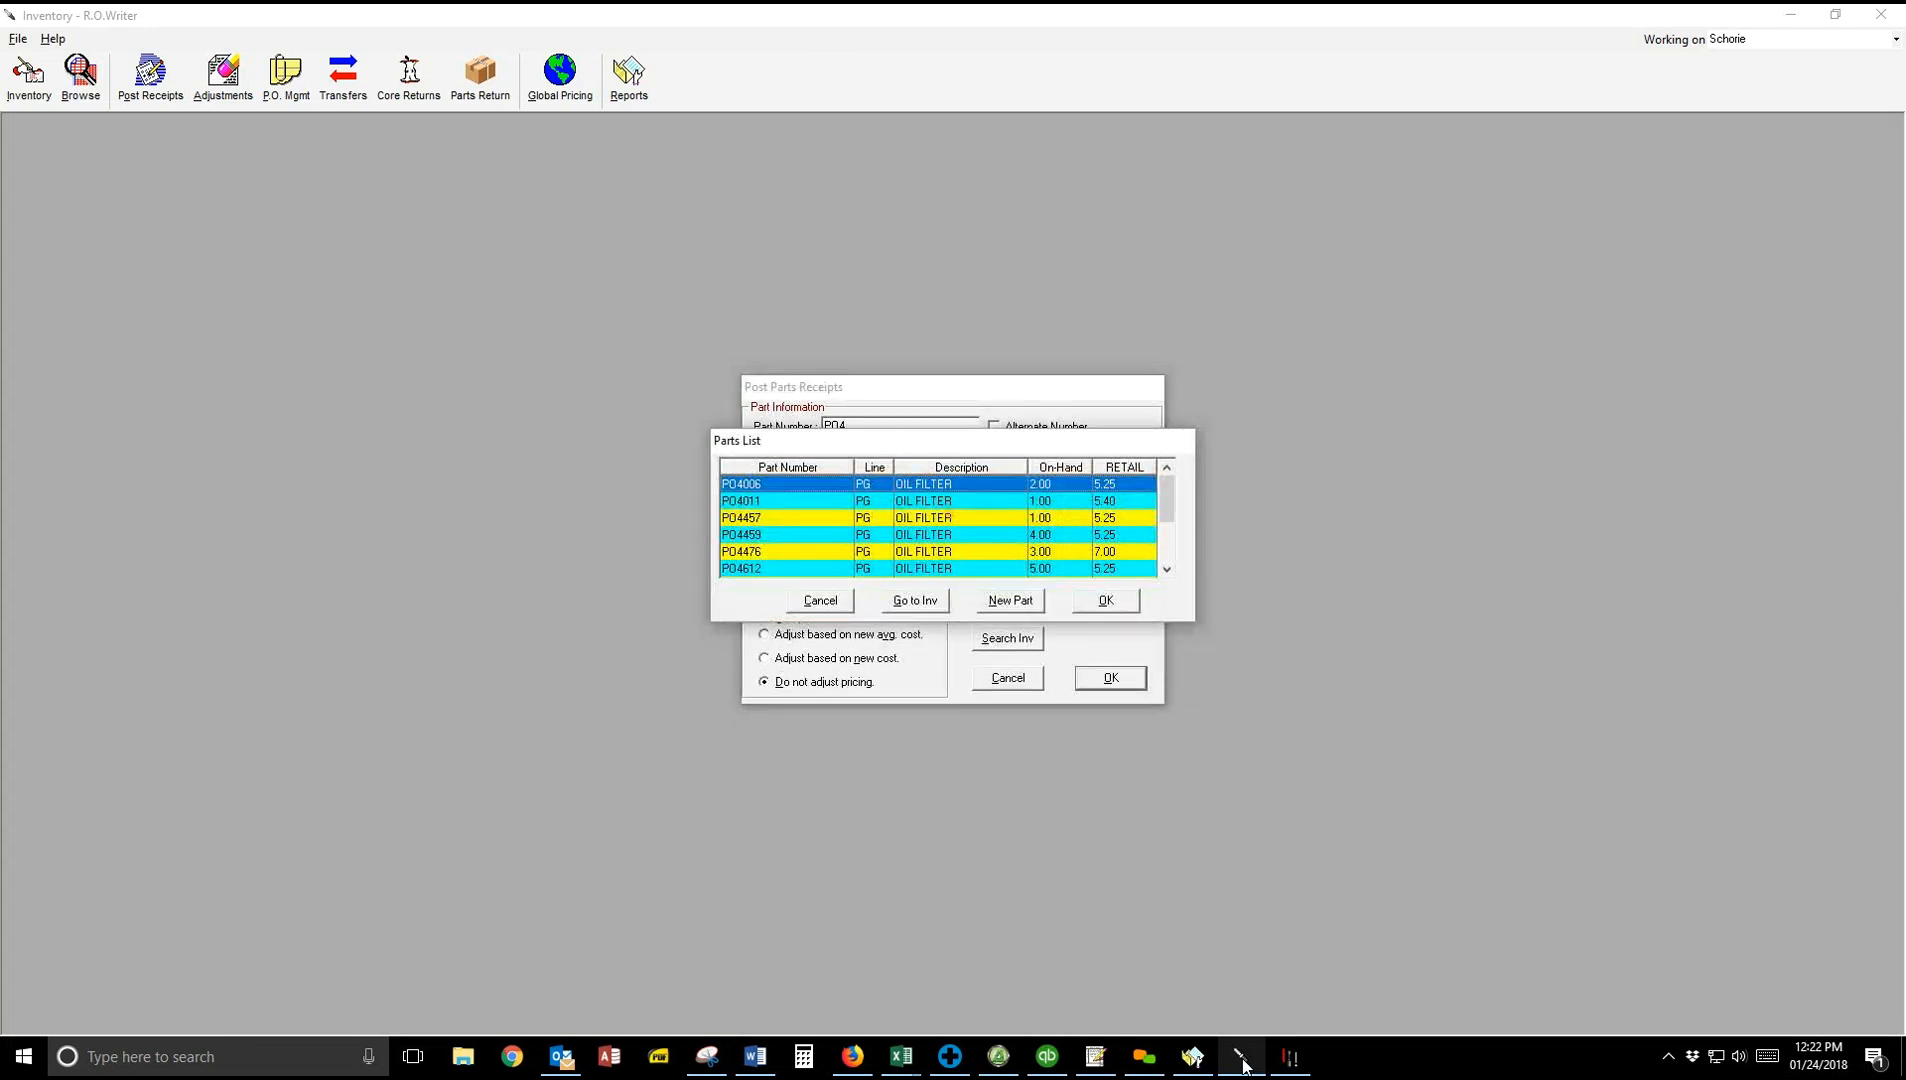
key("Down")
key("Down")
key("Return")
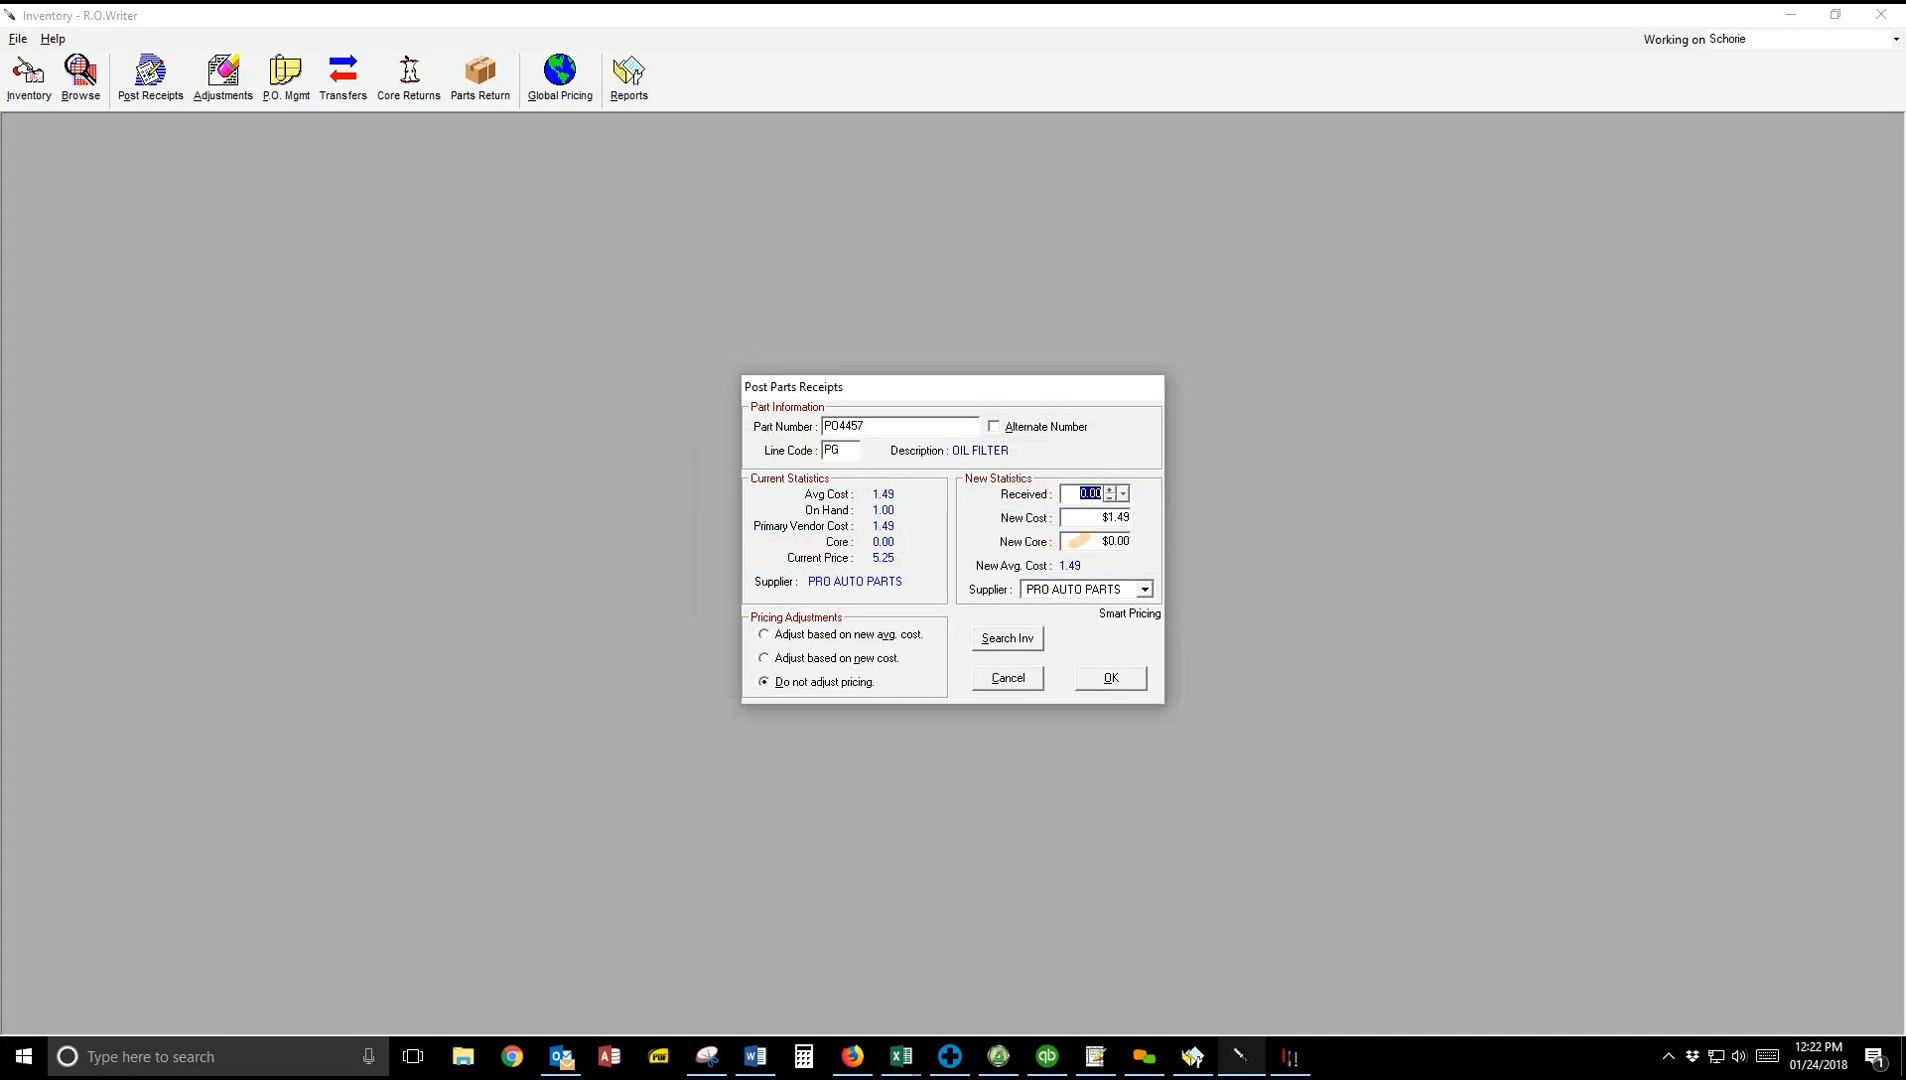
Step: Post the receipt with 1 received at a new cost of $1.50, and close the parts receipts dialog
type("1")
key("Tab")
type("1.50")
left_click(1111, 680)
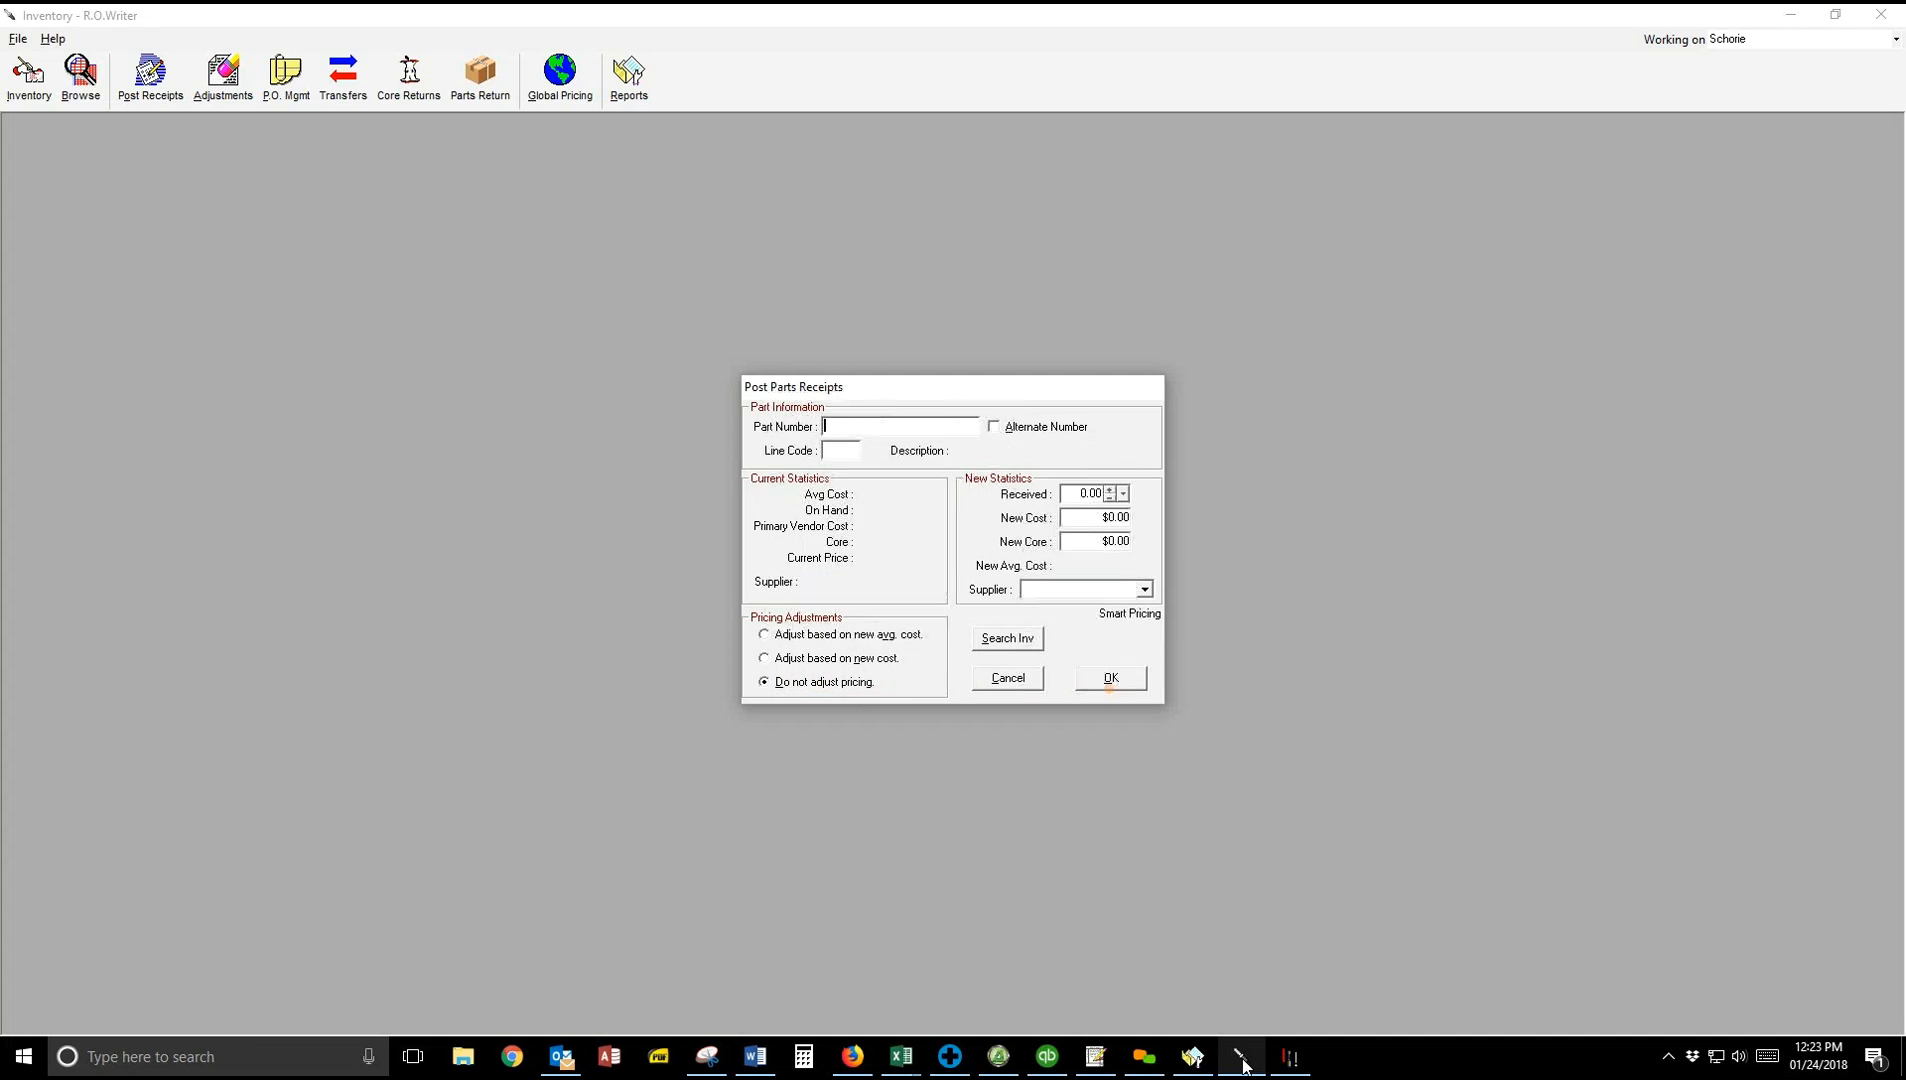
left_click(1008, 679)
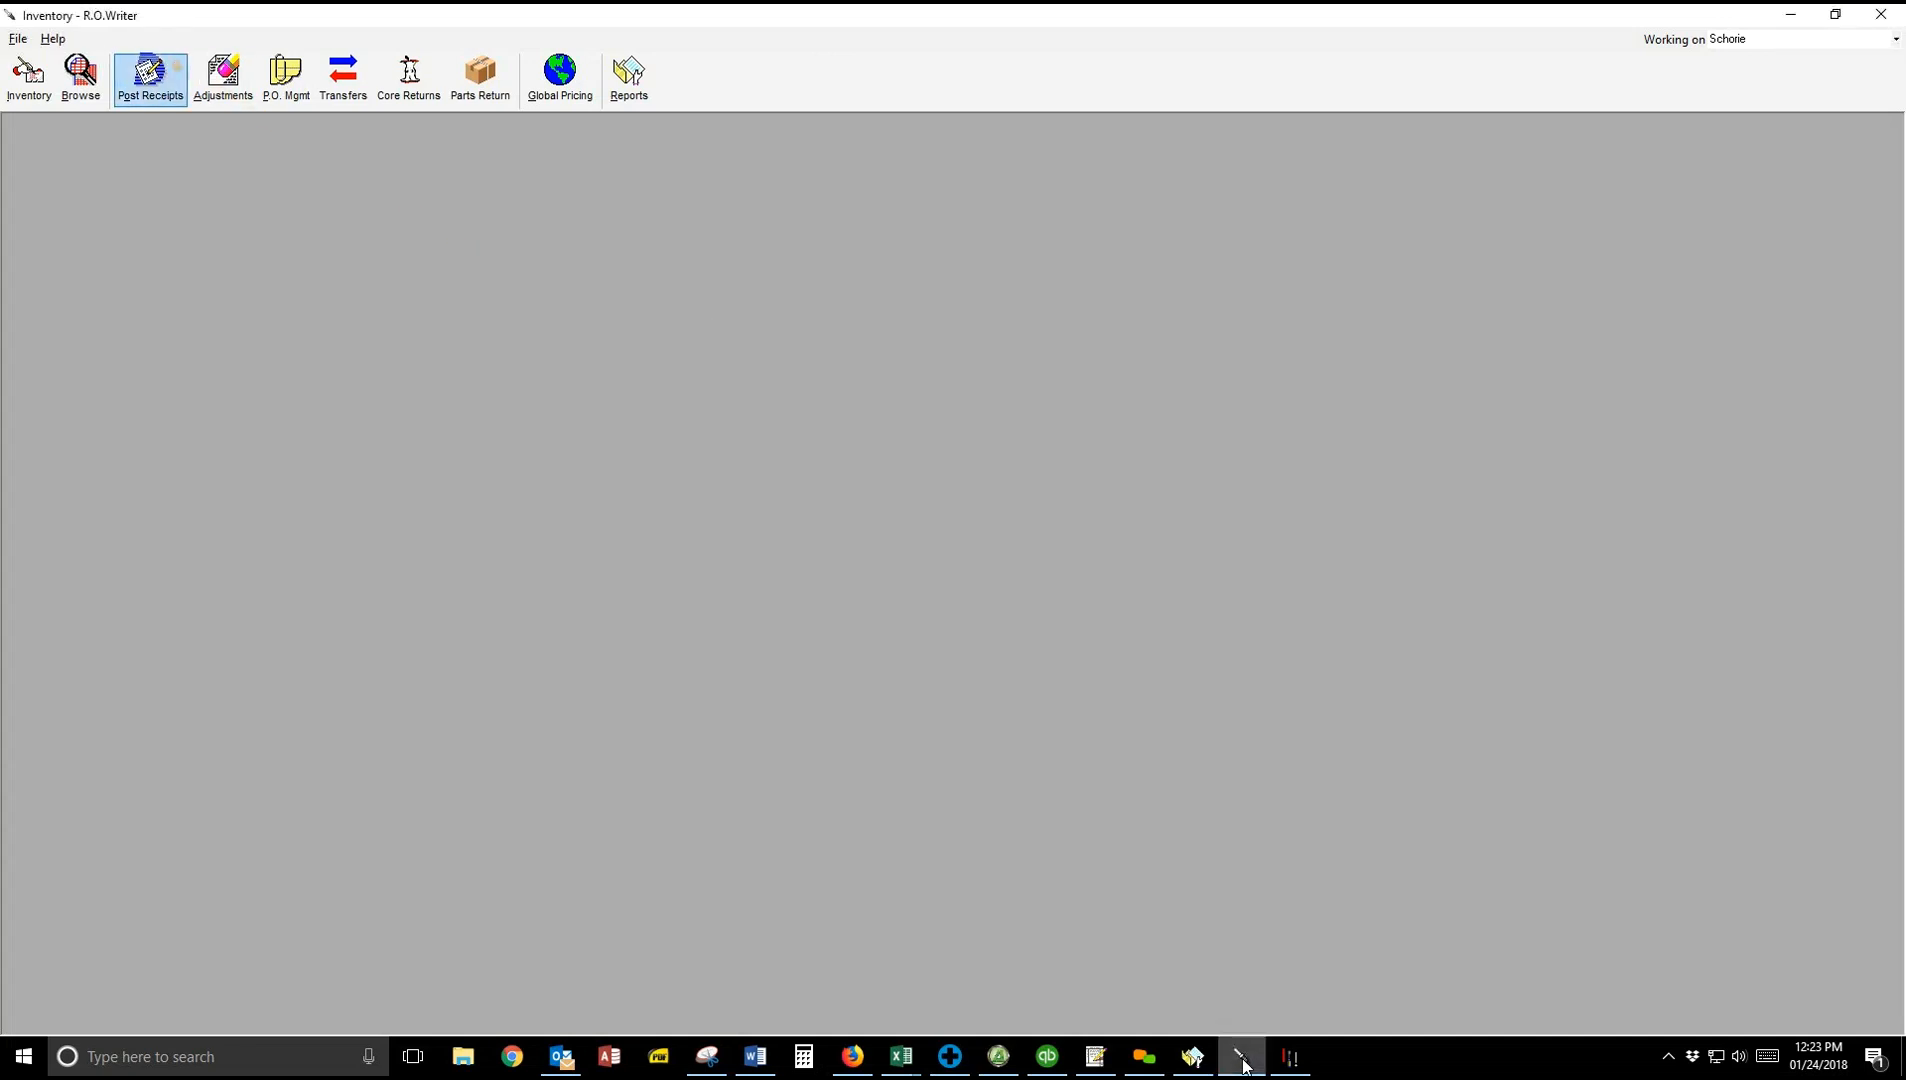
Step: Start a parts adjustment for the PO4457 oil filter, found by searching part numbers for "PO4"
left_click(223, 75)
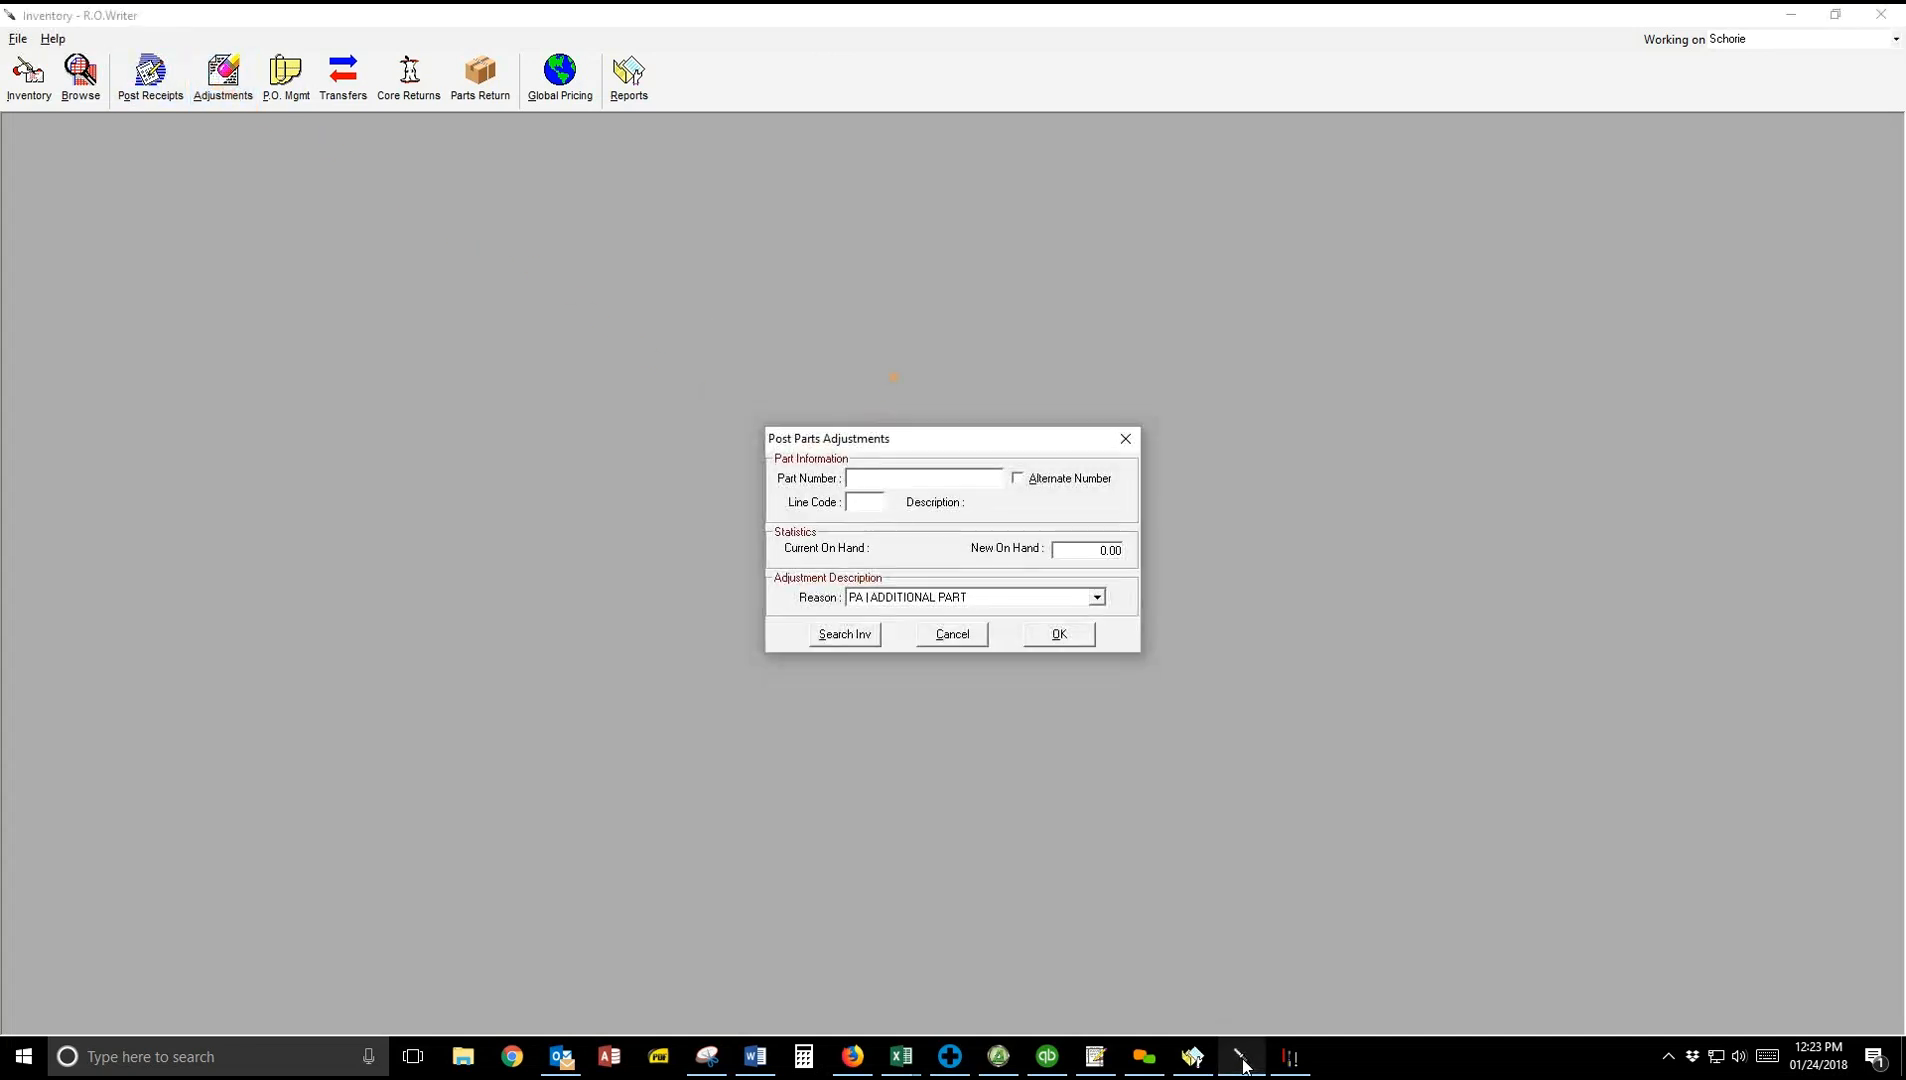
type("P0")
type("4")
key("Return")
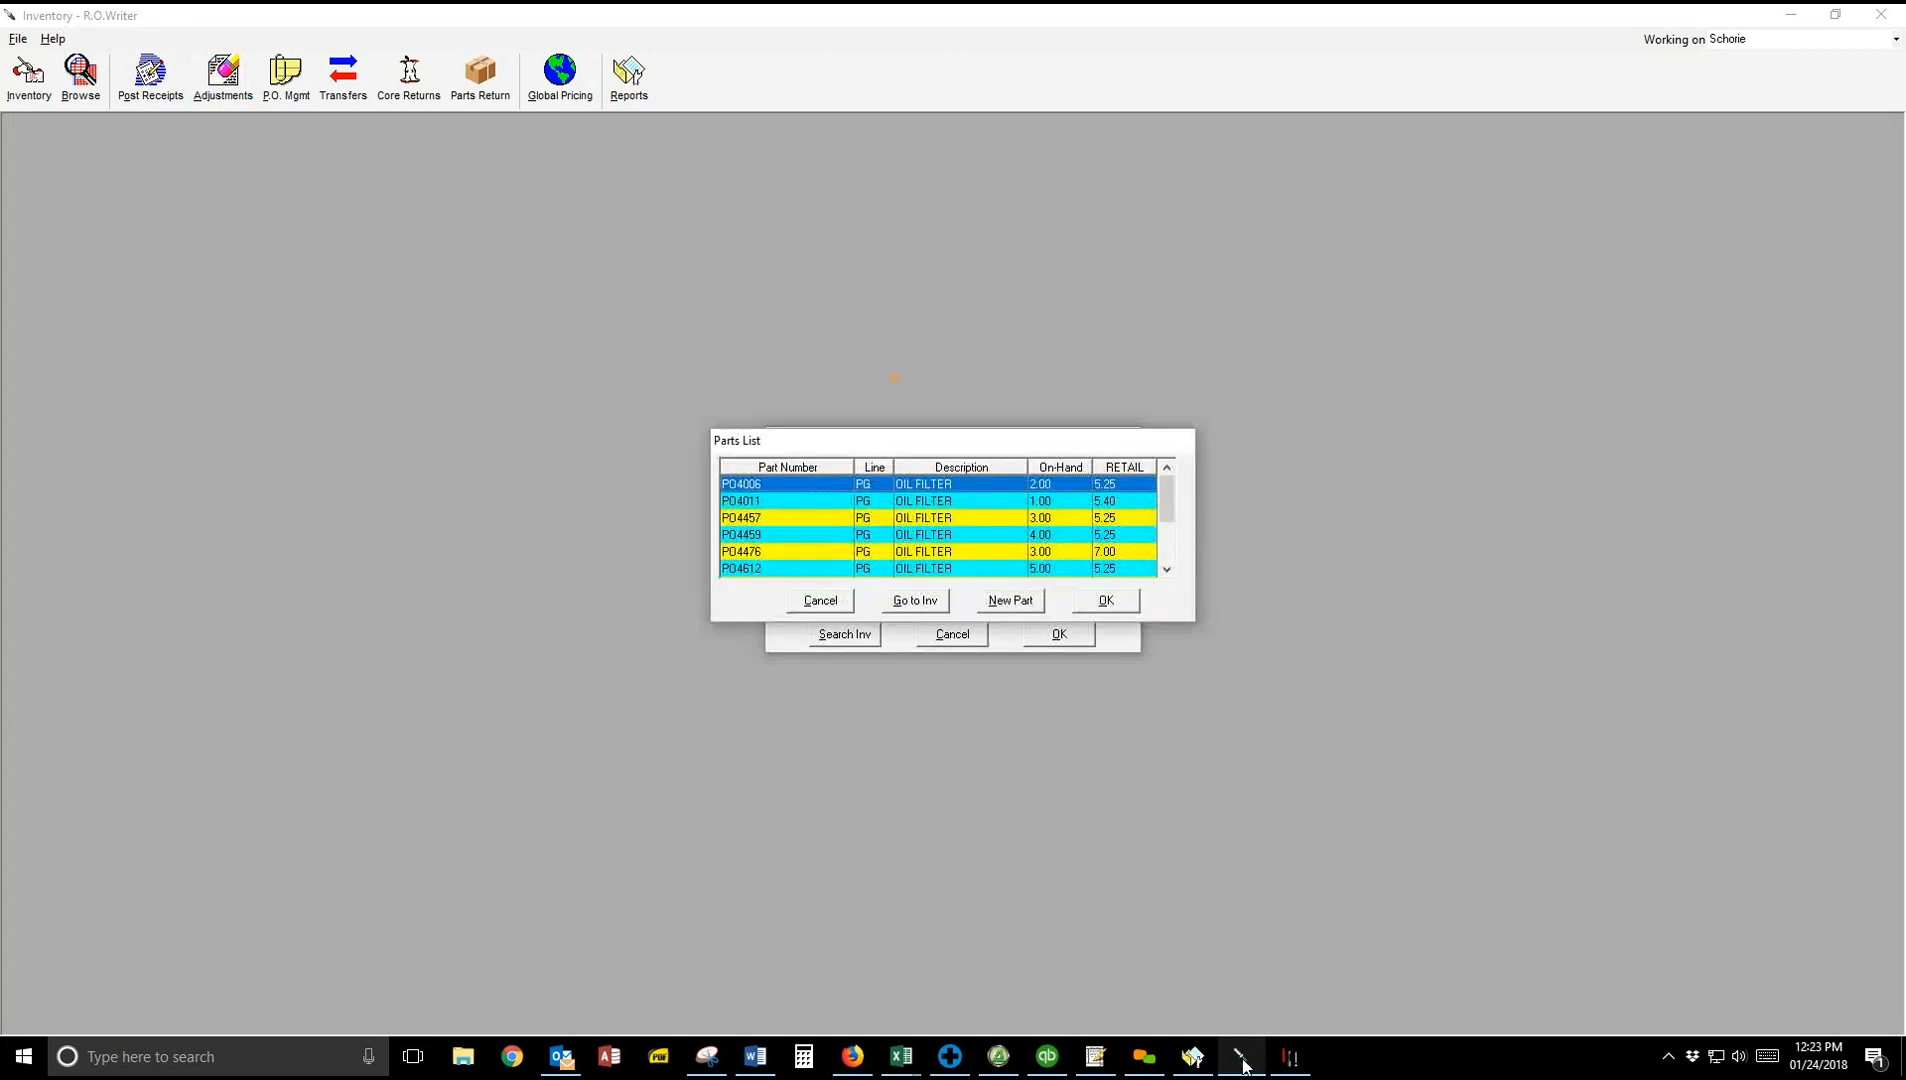
double_click(1066, 517)
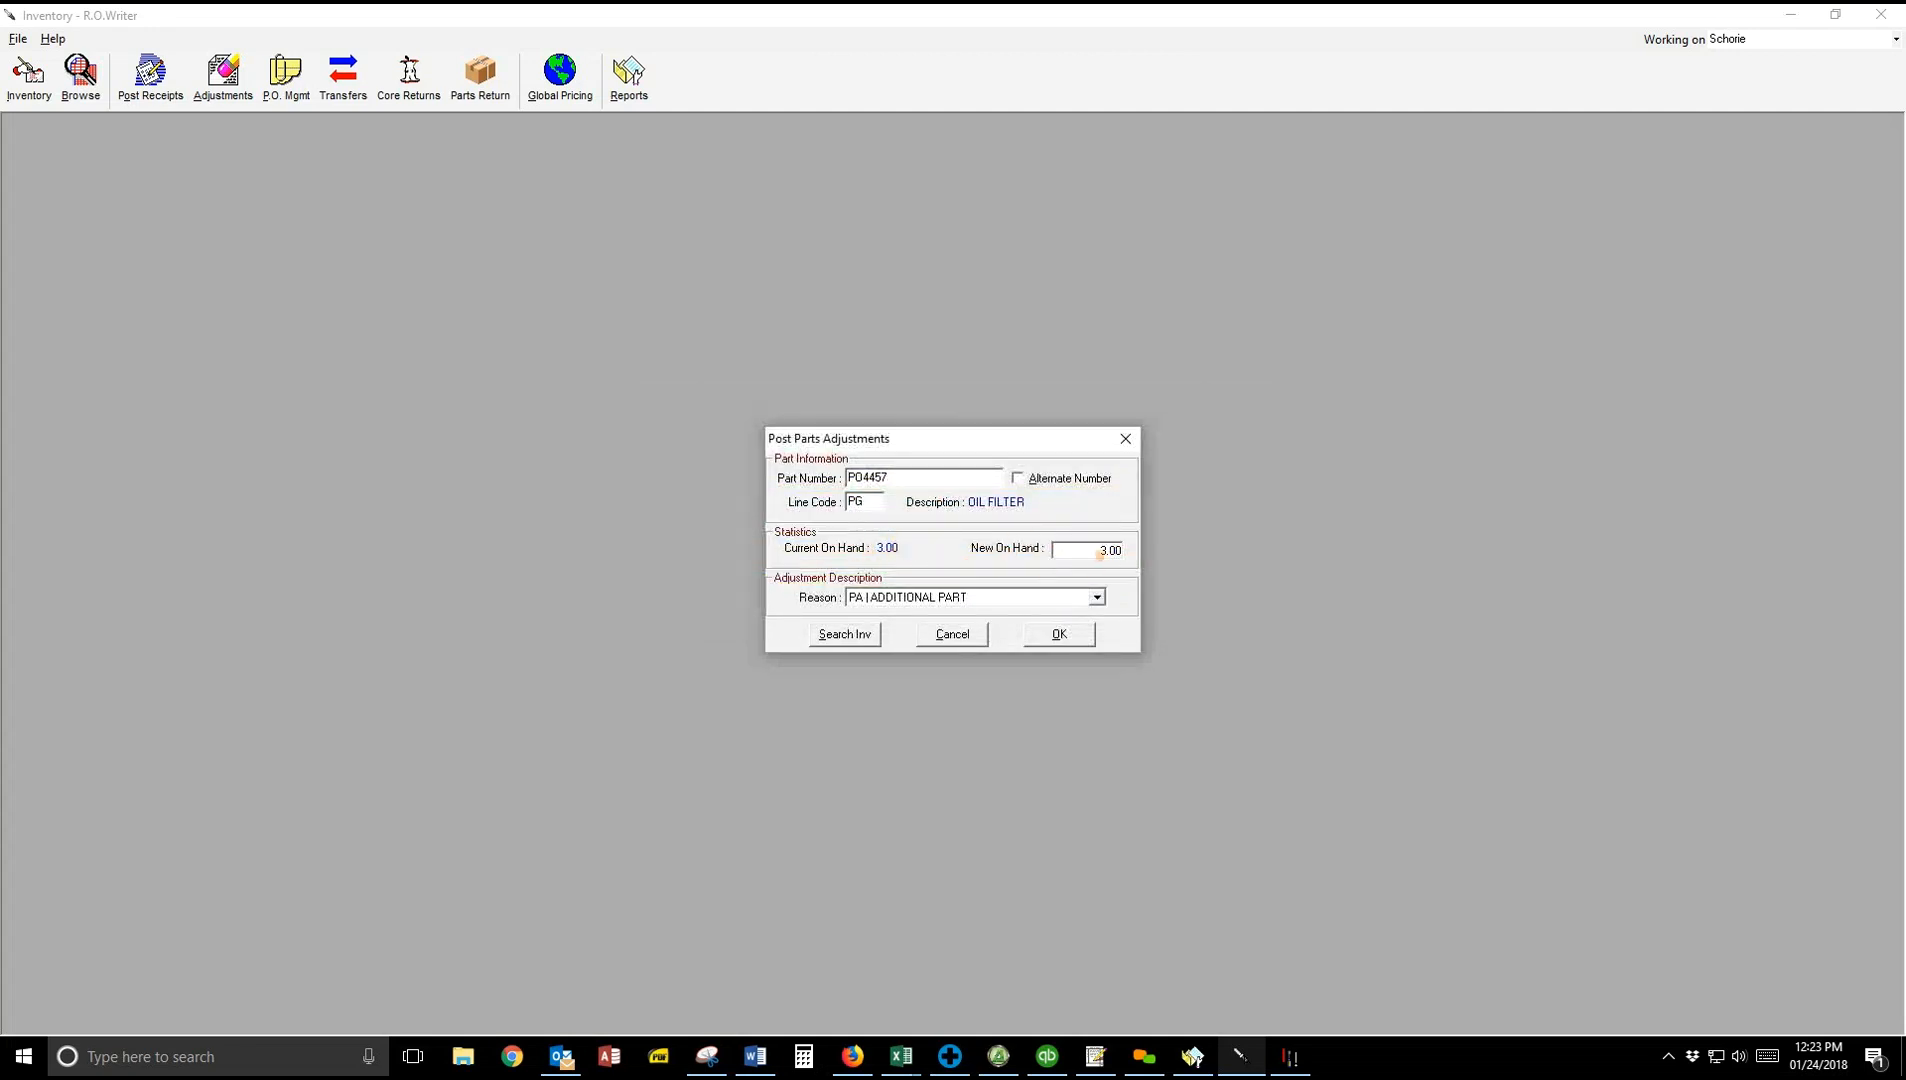
Step: Post the adjustment with a new on-hand quantity of 2.00 and reason PM | PART MISSING, and close the adjustments dialog
double_click(1100, 550)
type("2.00")
left_click(1097, 597)
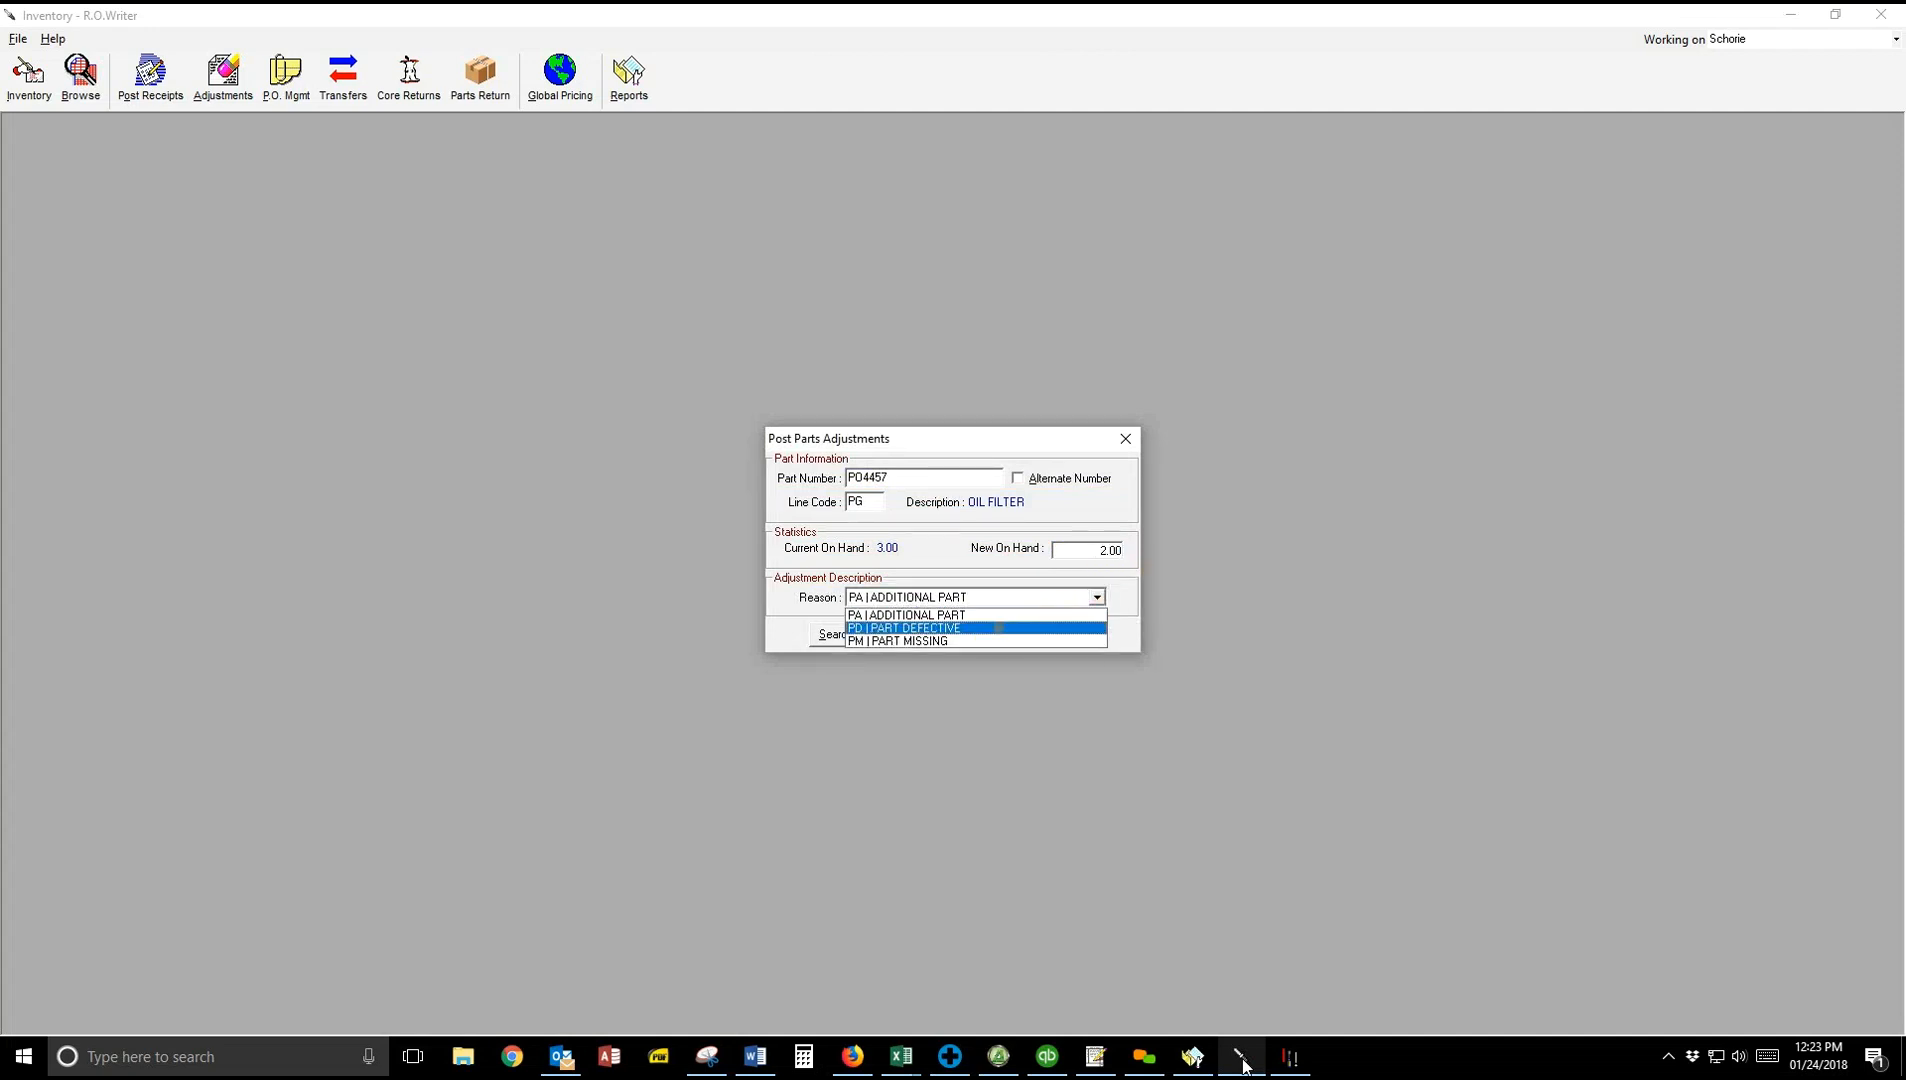
left_click(1059, 641)
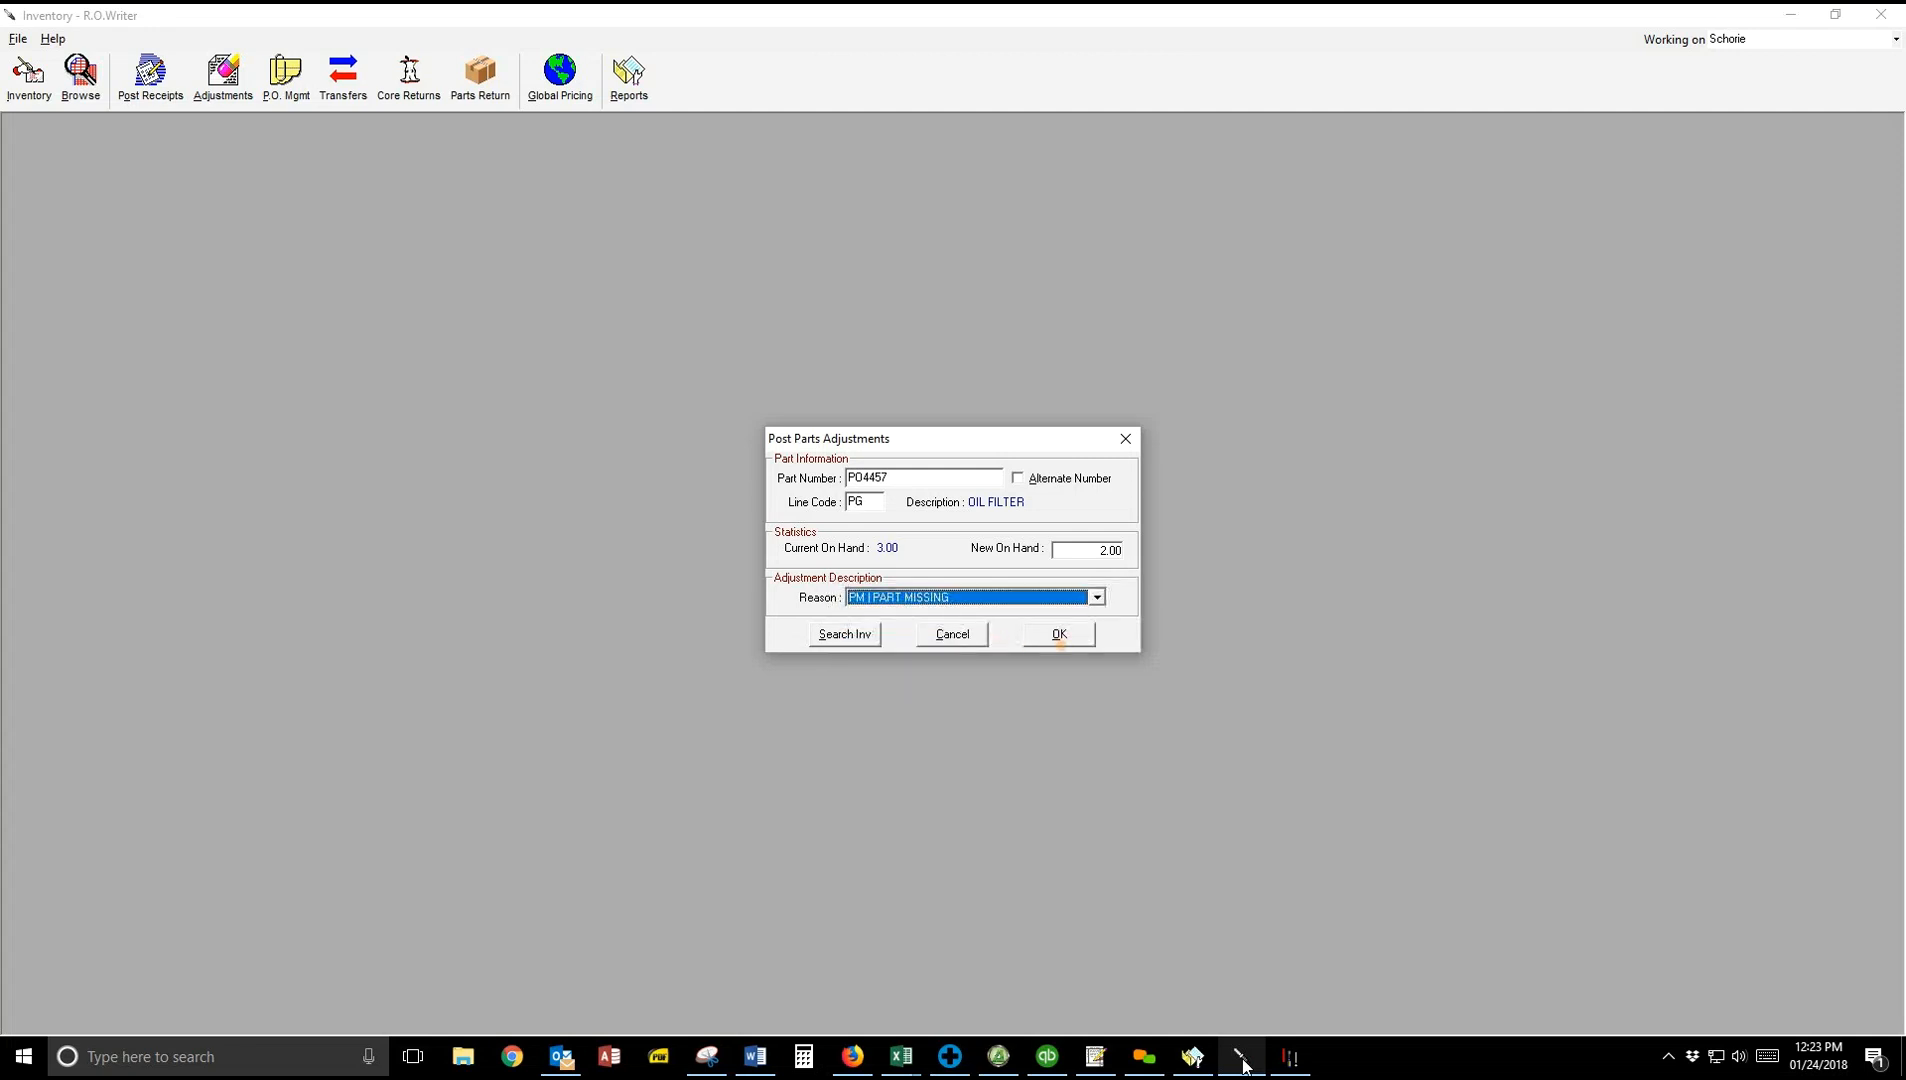
left_click(1059, 634)
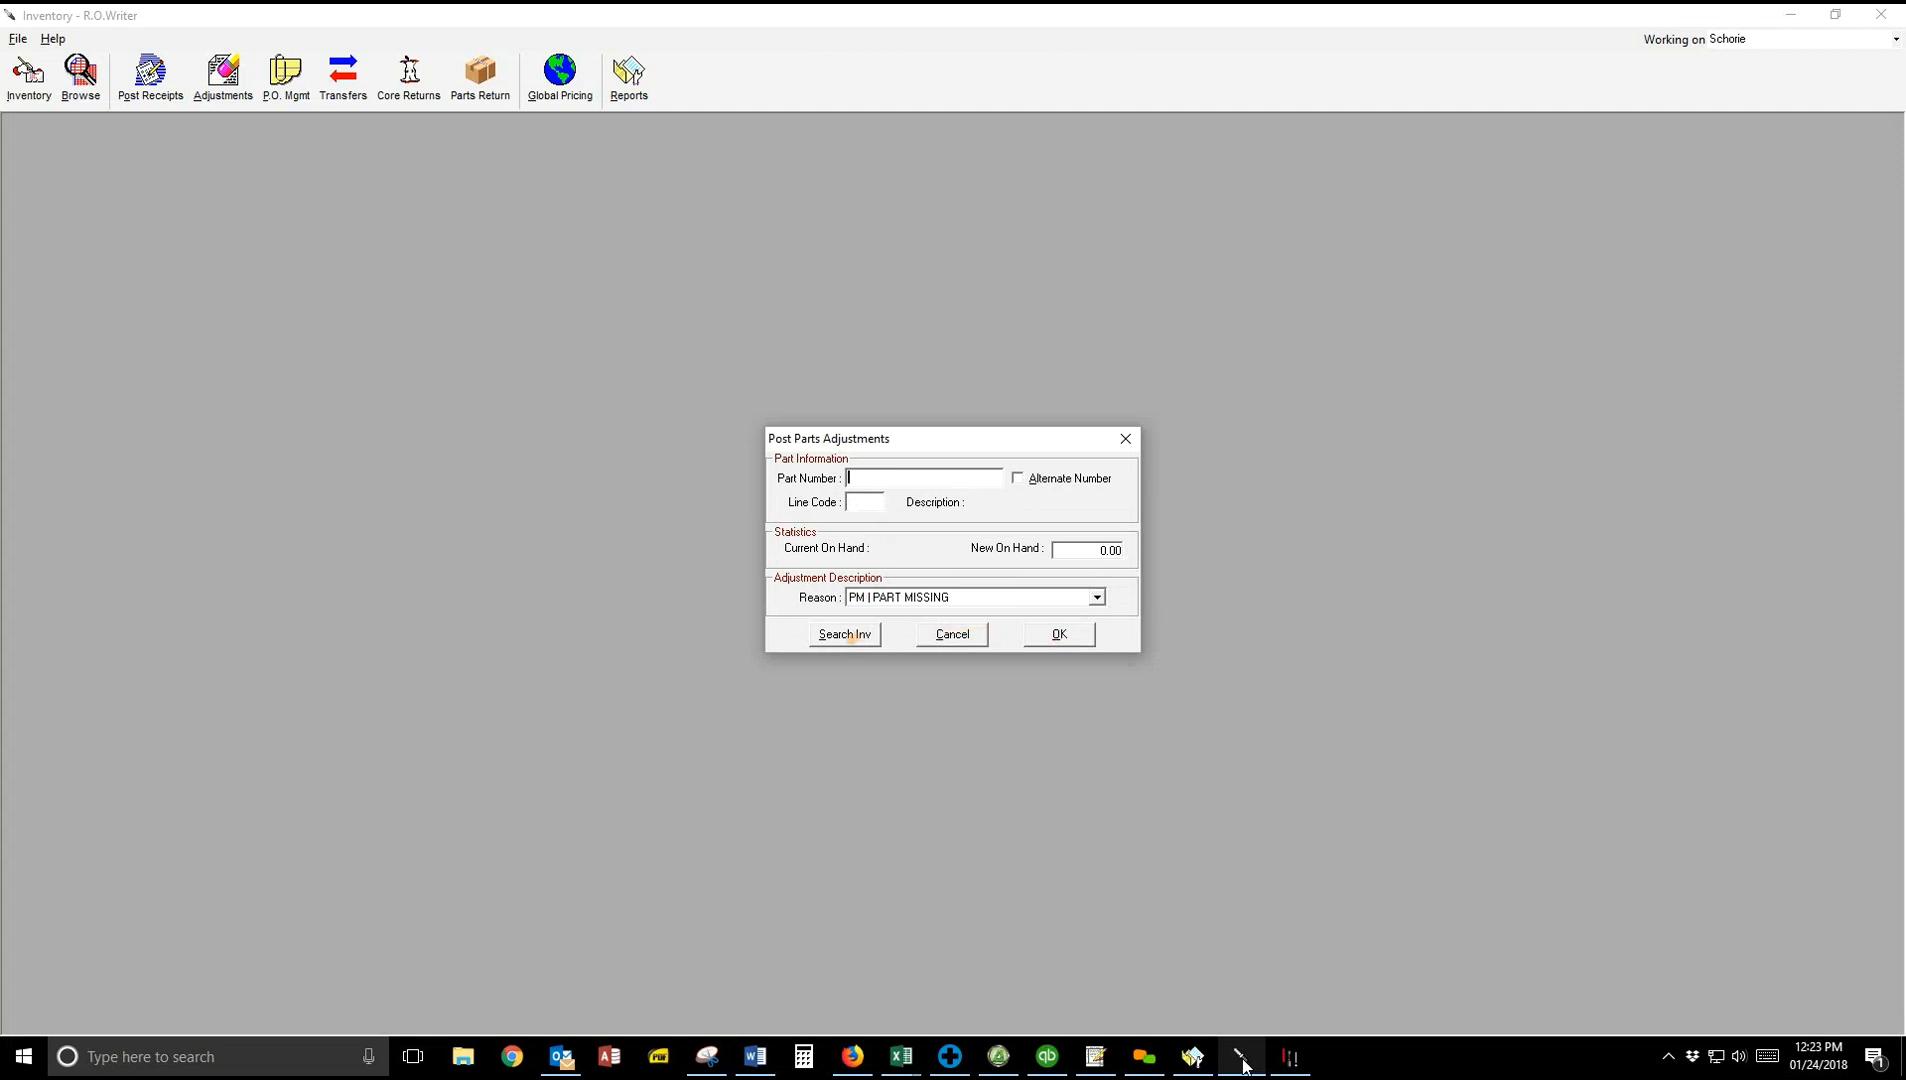
left_click(945, 635)
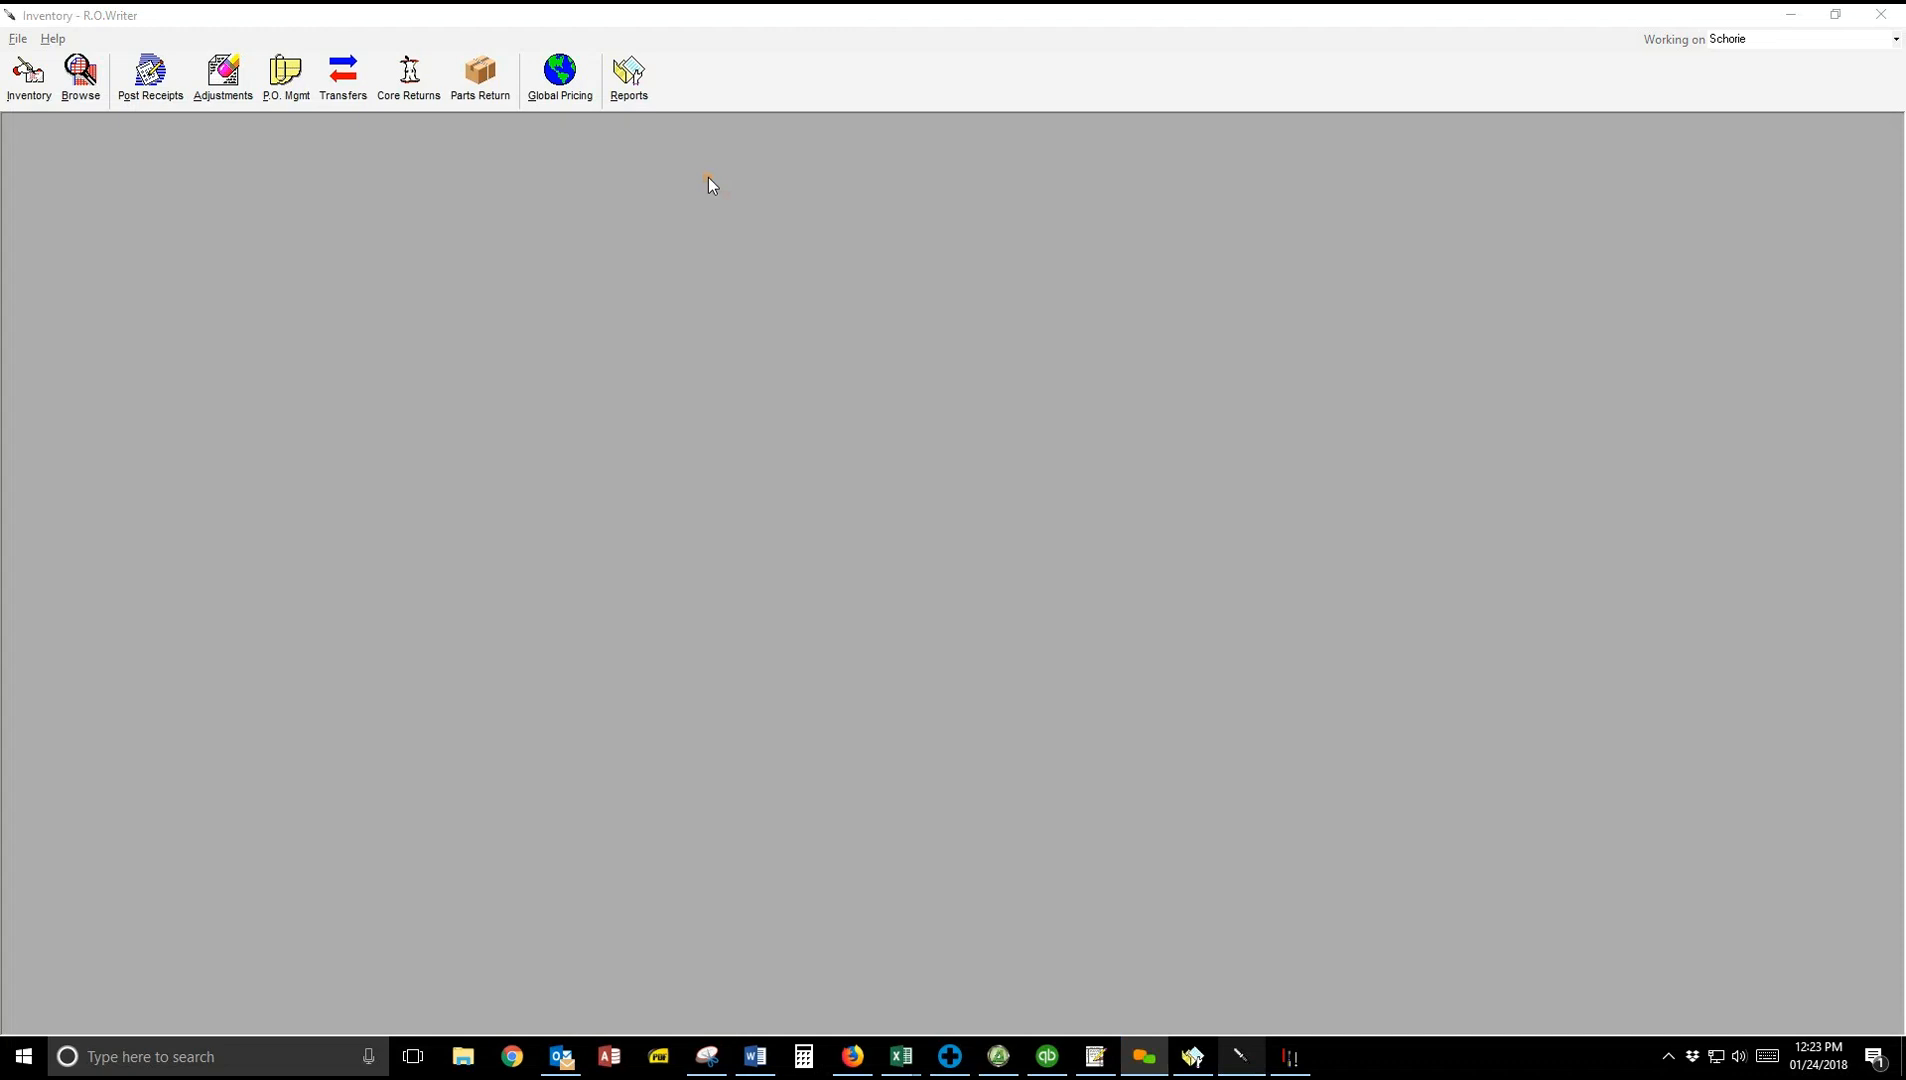
Step: Auto-build a new purchase order for the supplier PRO AUTO PARTS across all departments
left_click(290, 78)
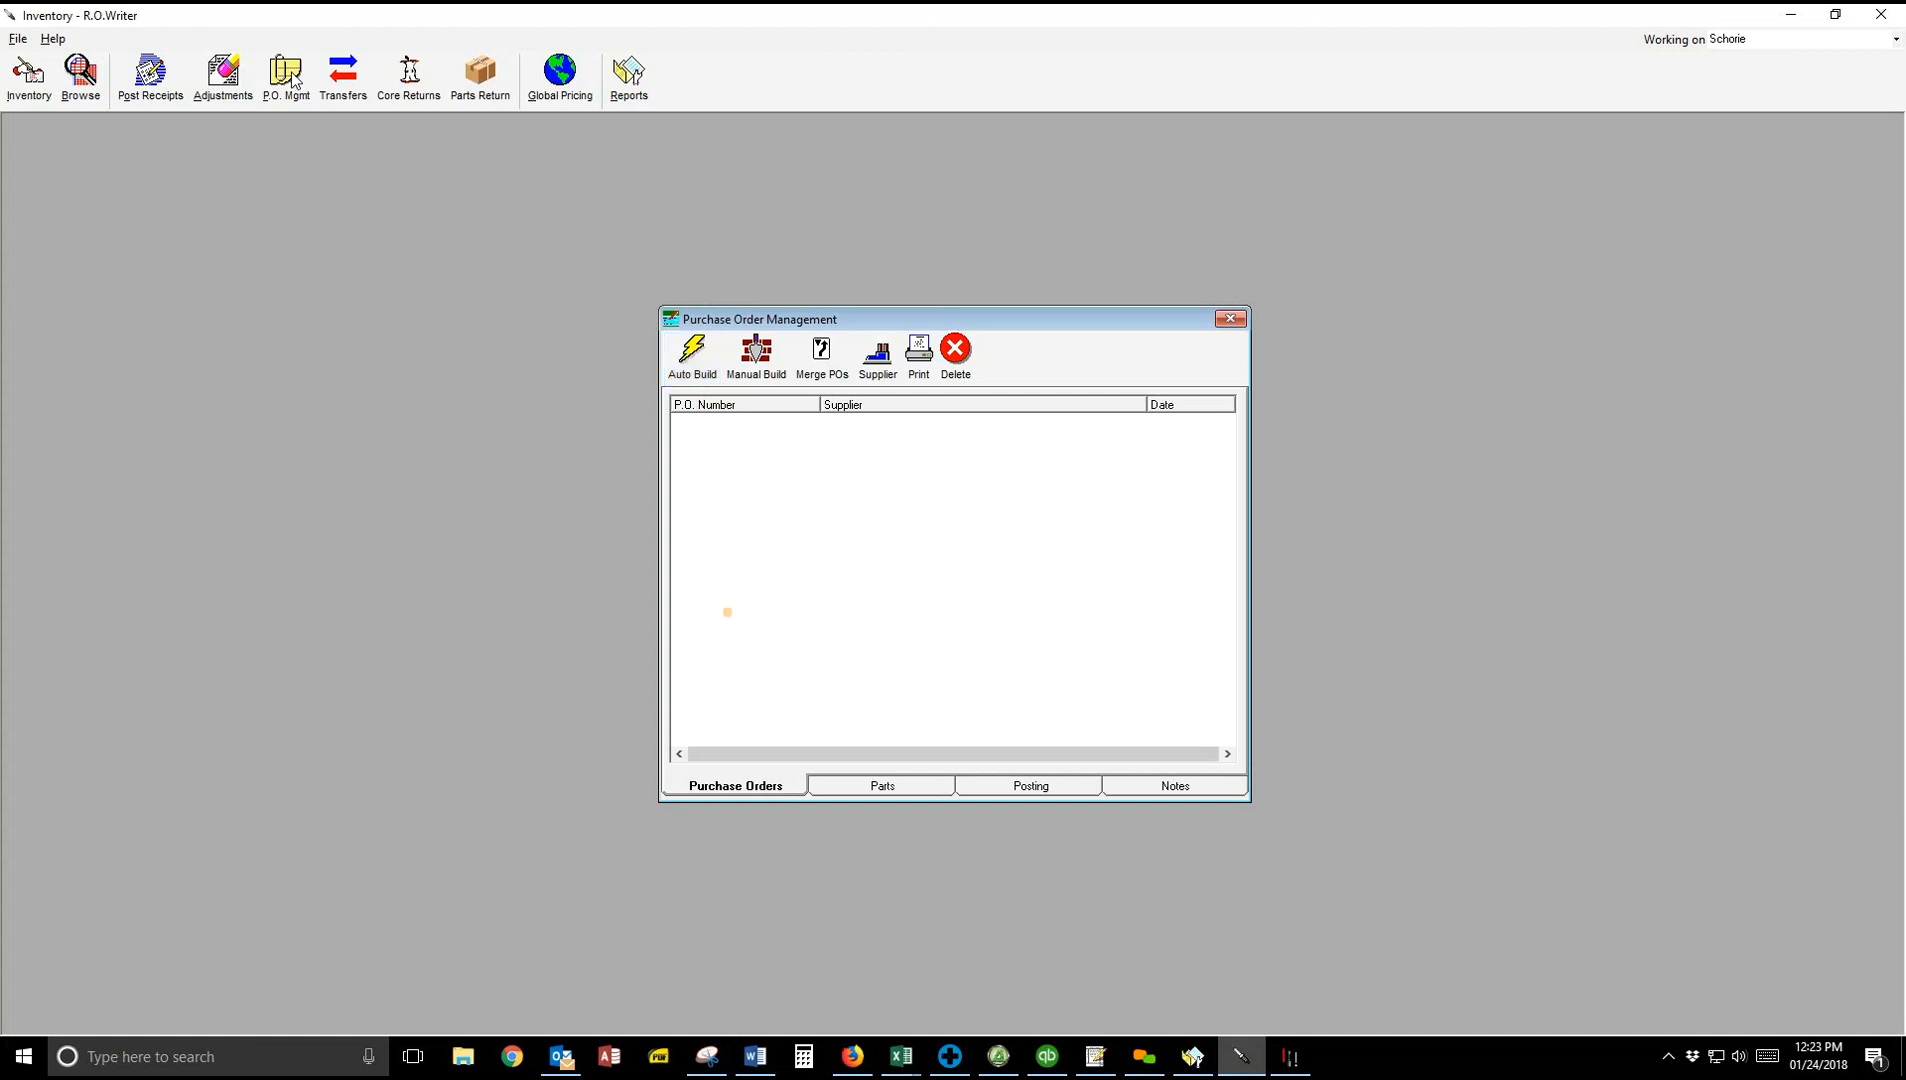
left_click(691, 356)
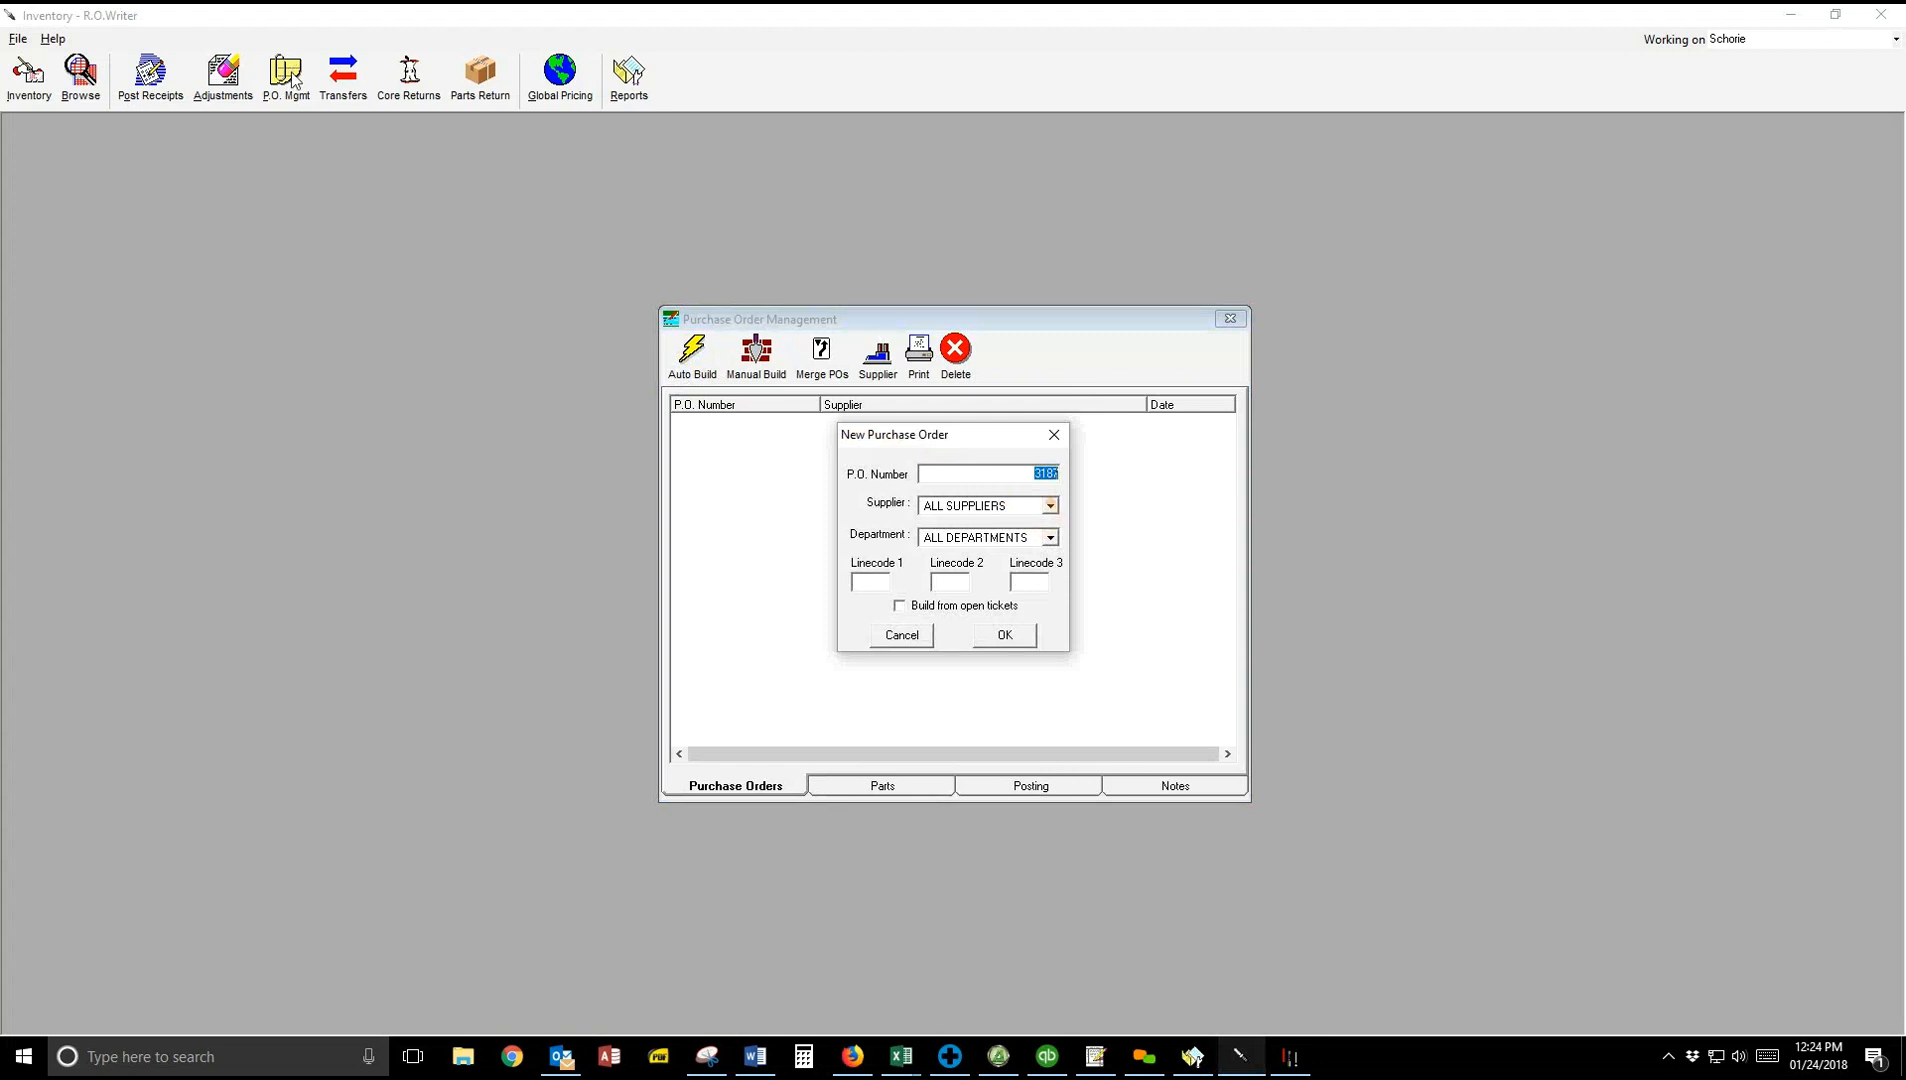
left_click(1049, 505)
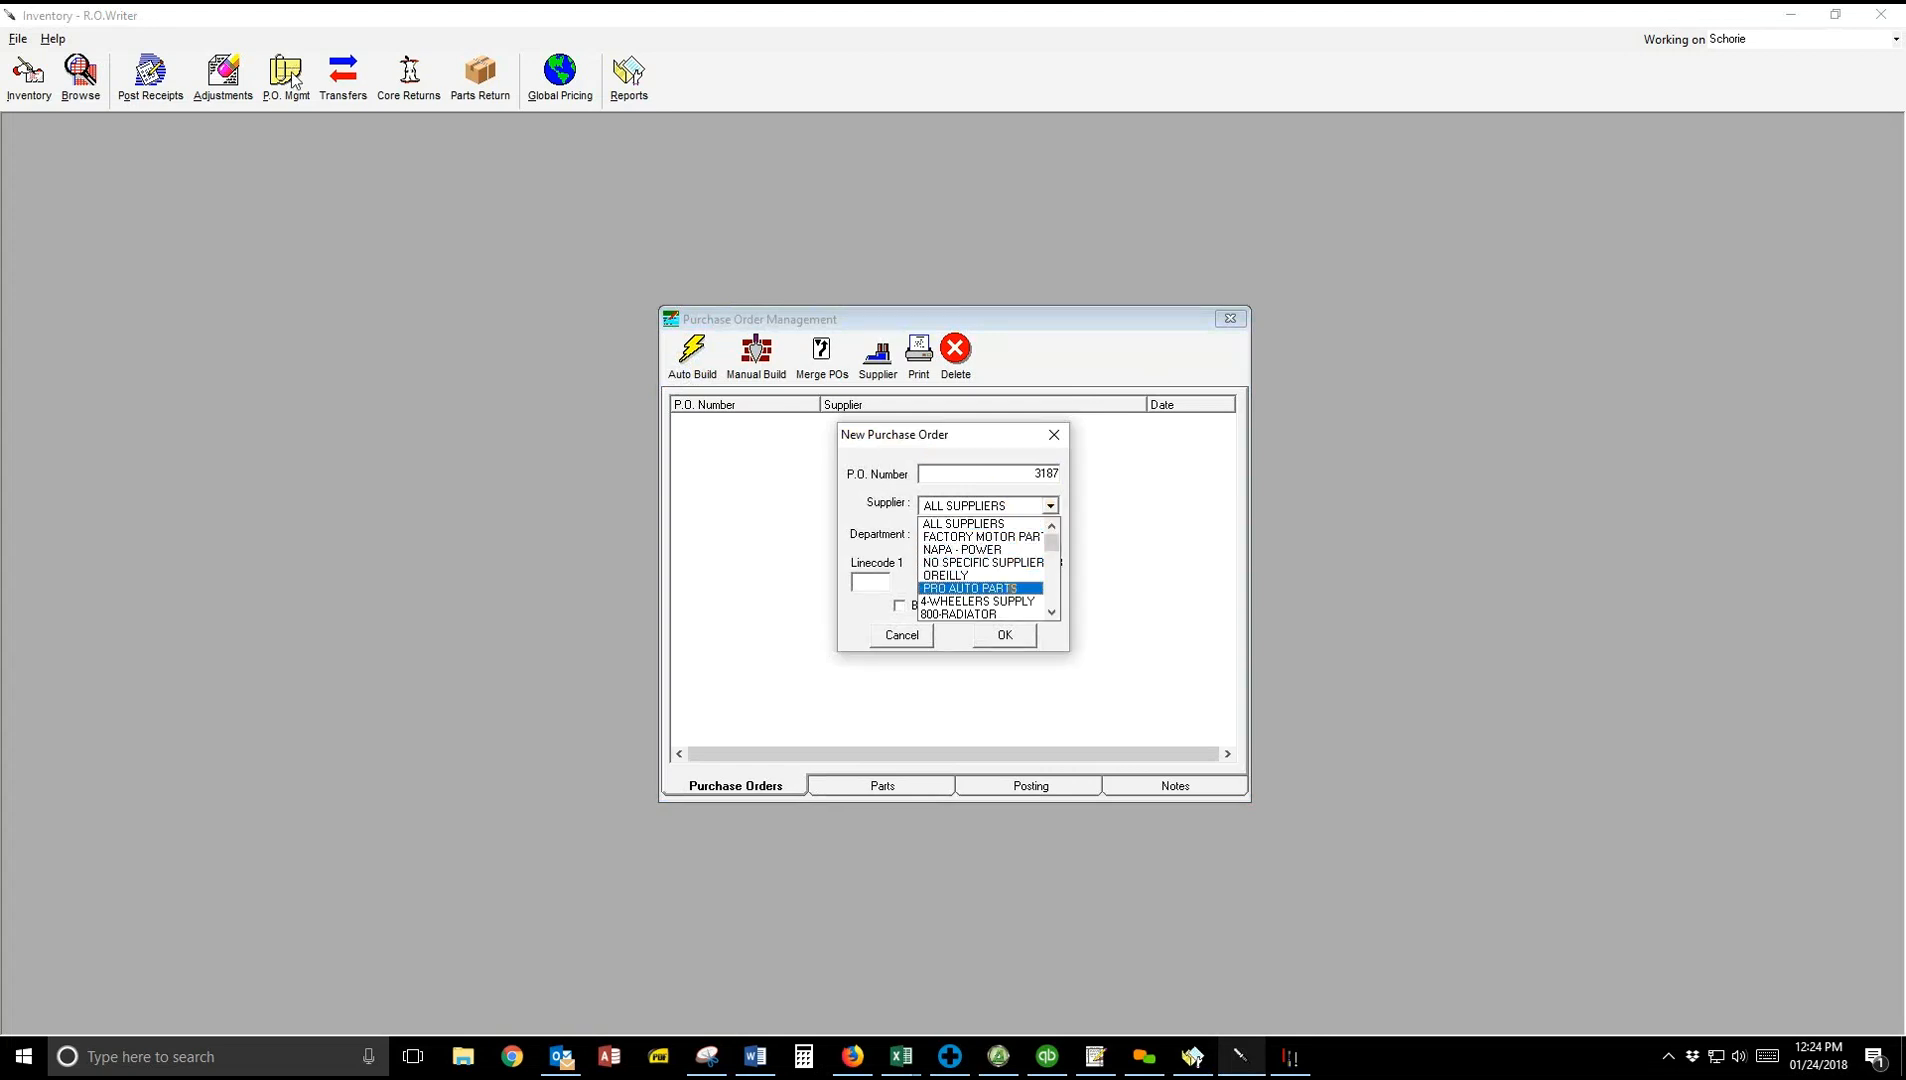
left_click(1025, 588)
left_click(1023, 634)
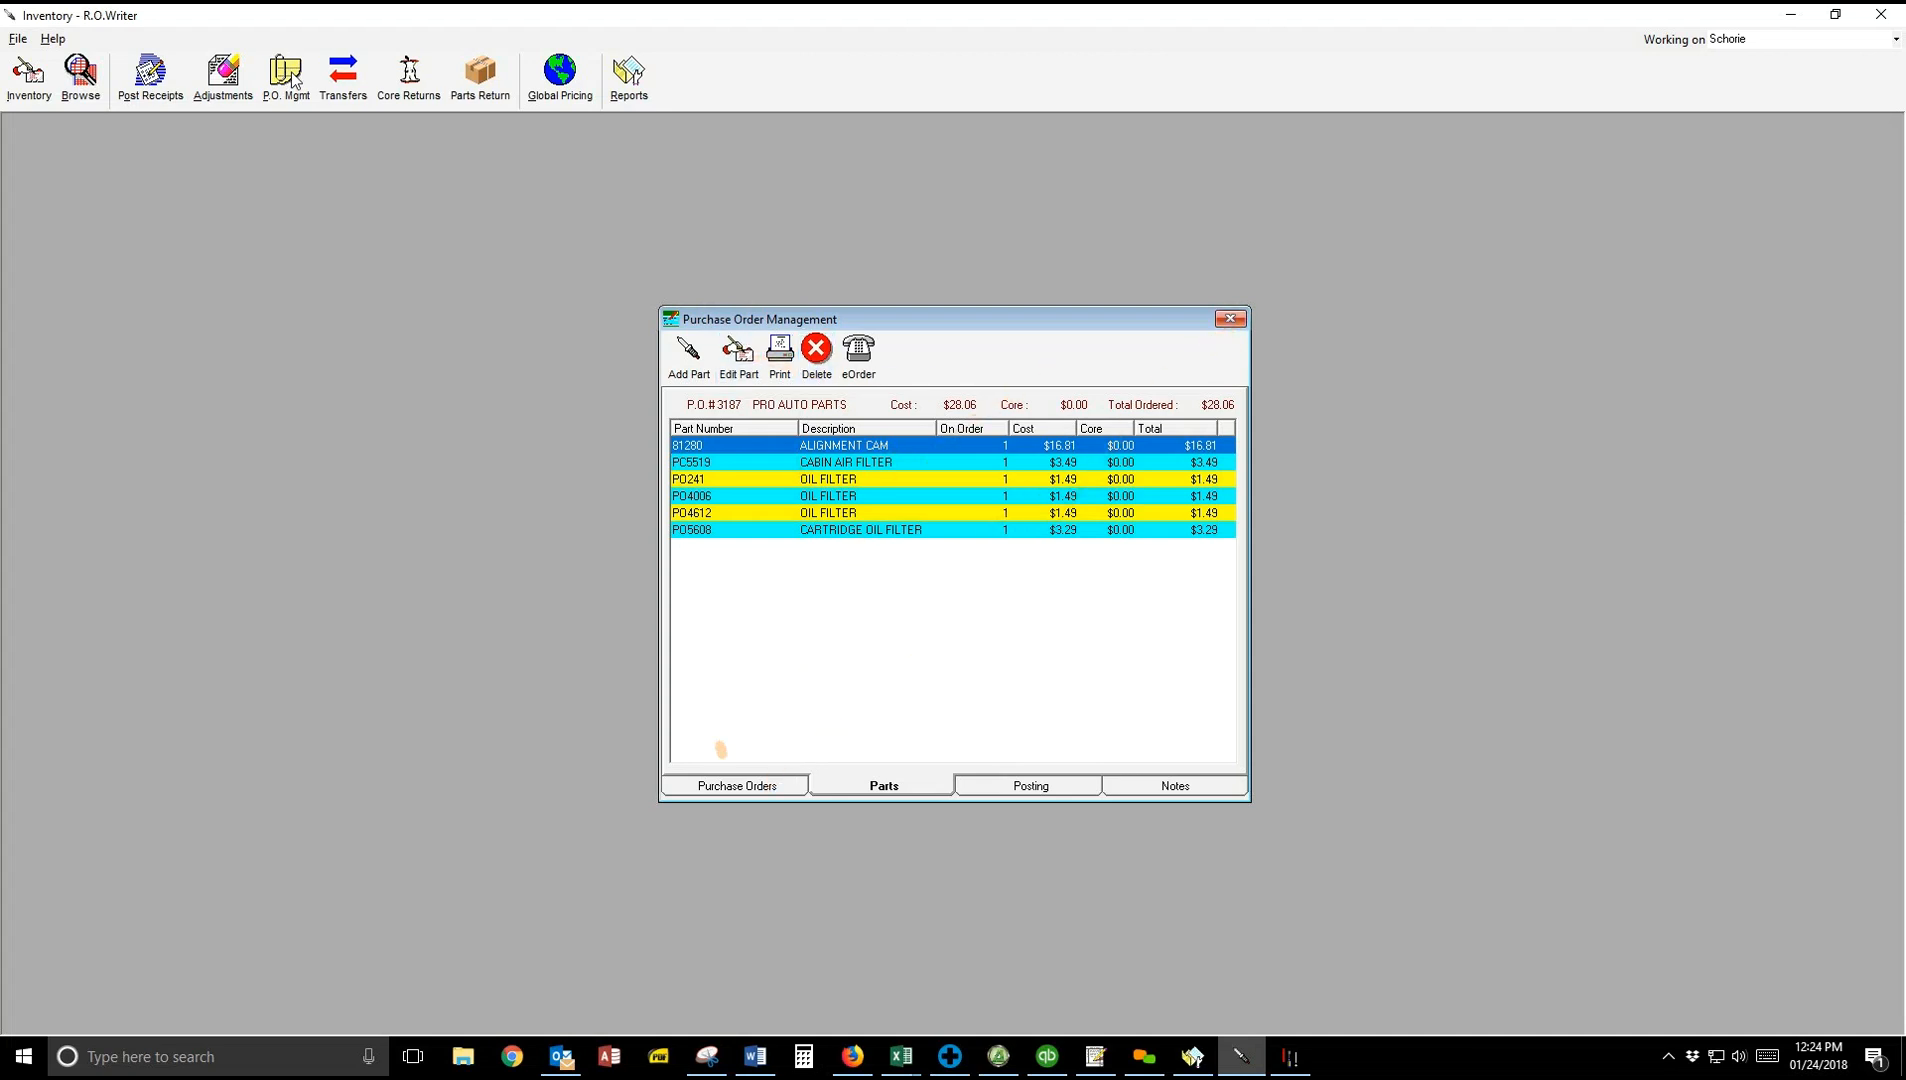
Step: Delete the PRO AUTO PARTS purchase order and close Purchase Order Management
left_click(730, 785)
left_click(955, 352)
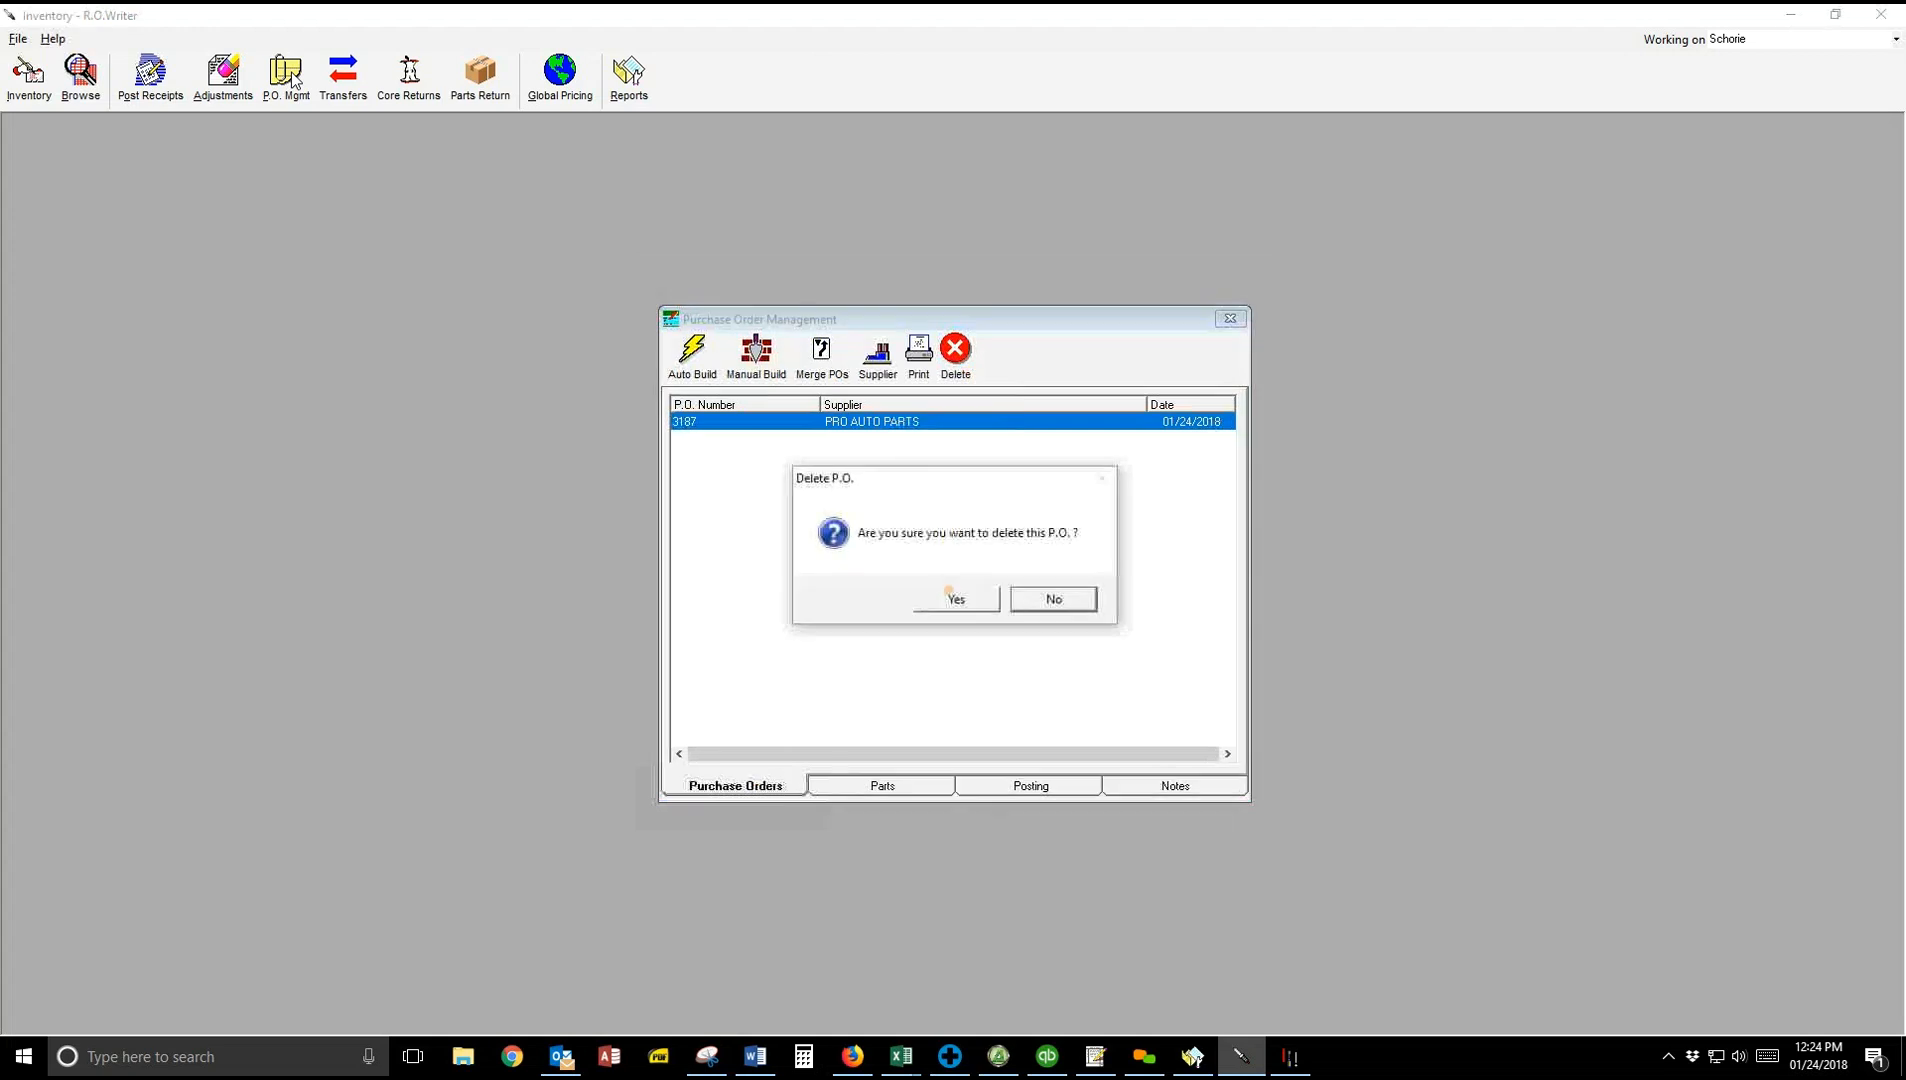
left_click(956, 600)
left_click(1231, 318)
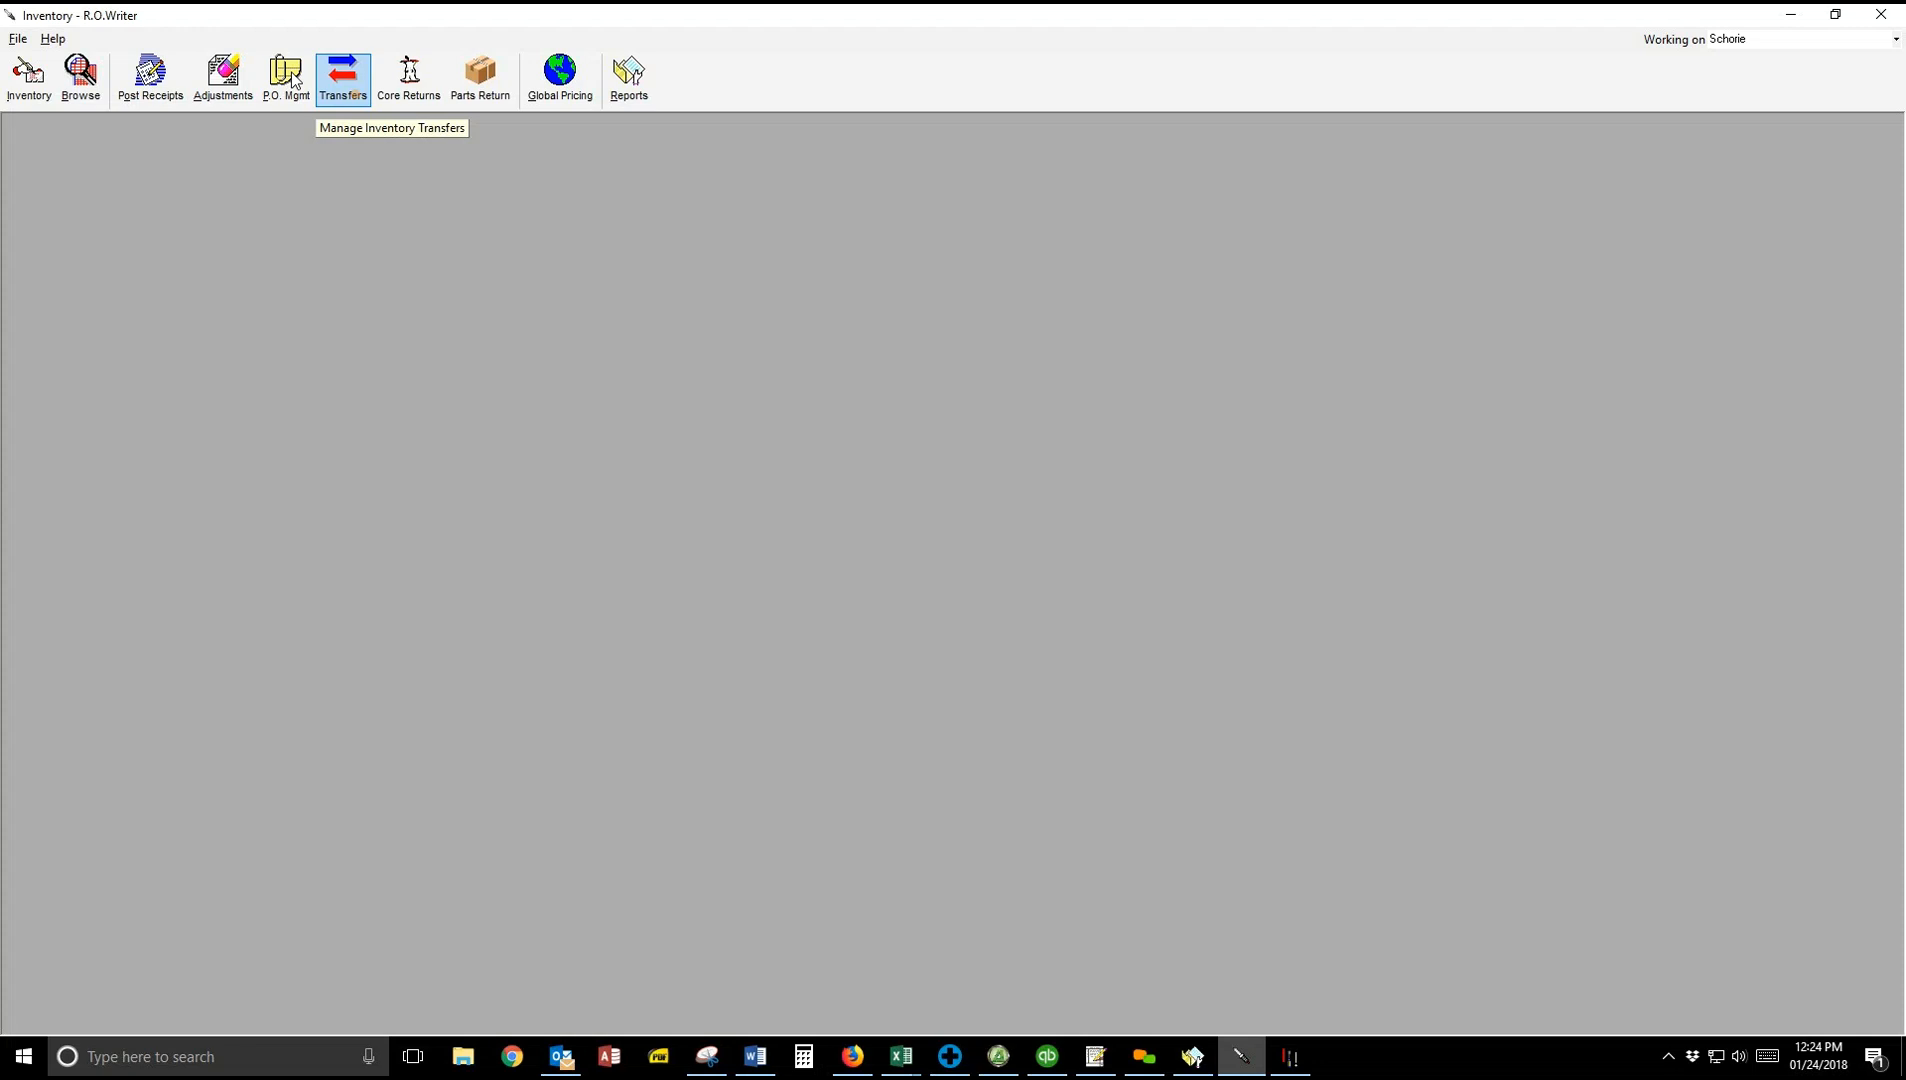
Step: View the Core Returns list for all suppliers, and close it
left_click(408, 76)
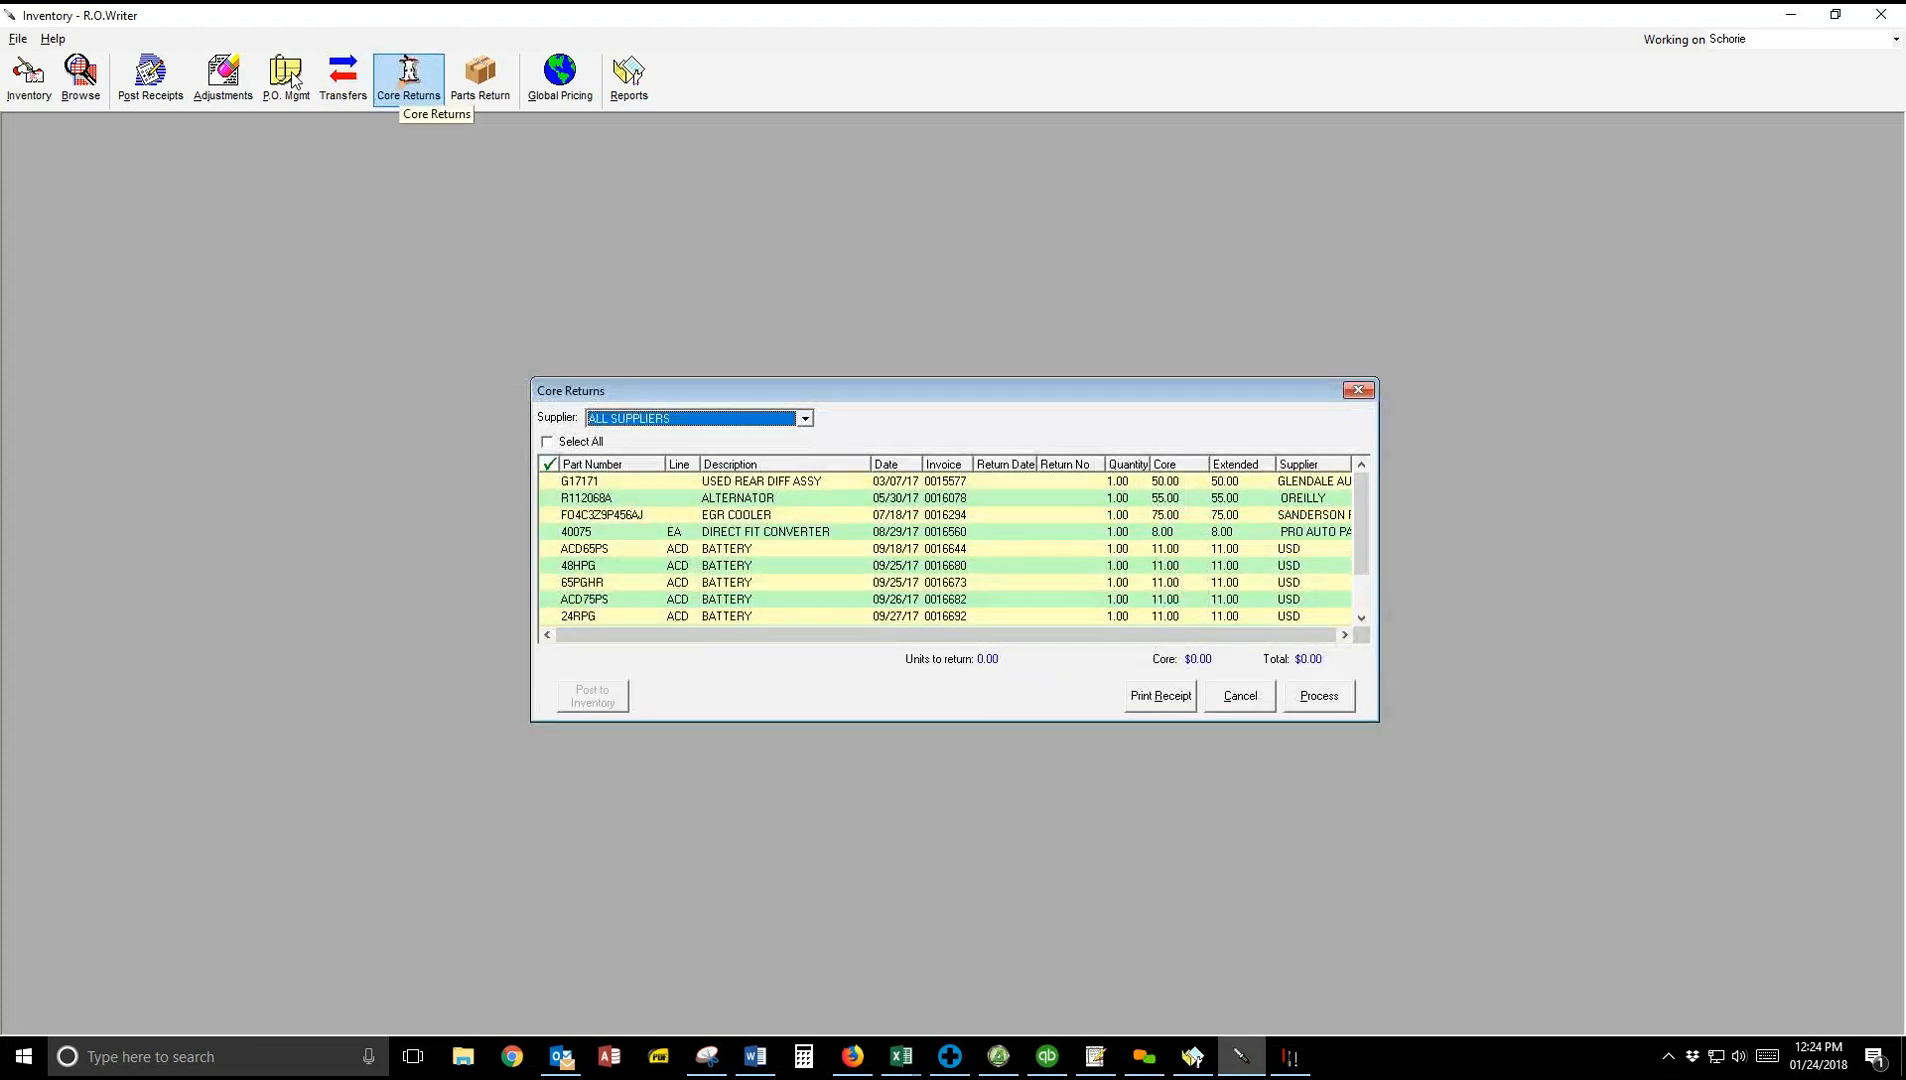
left_click(1358, 390)
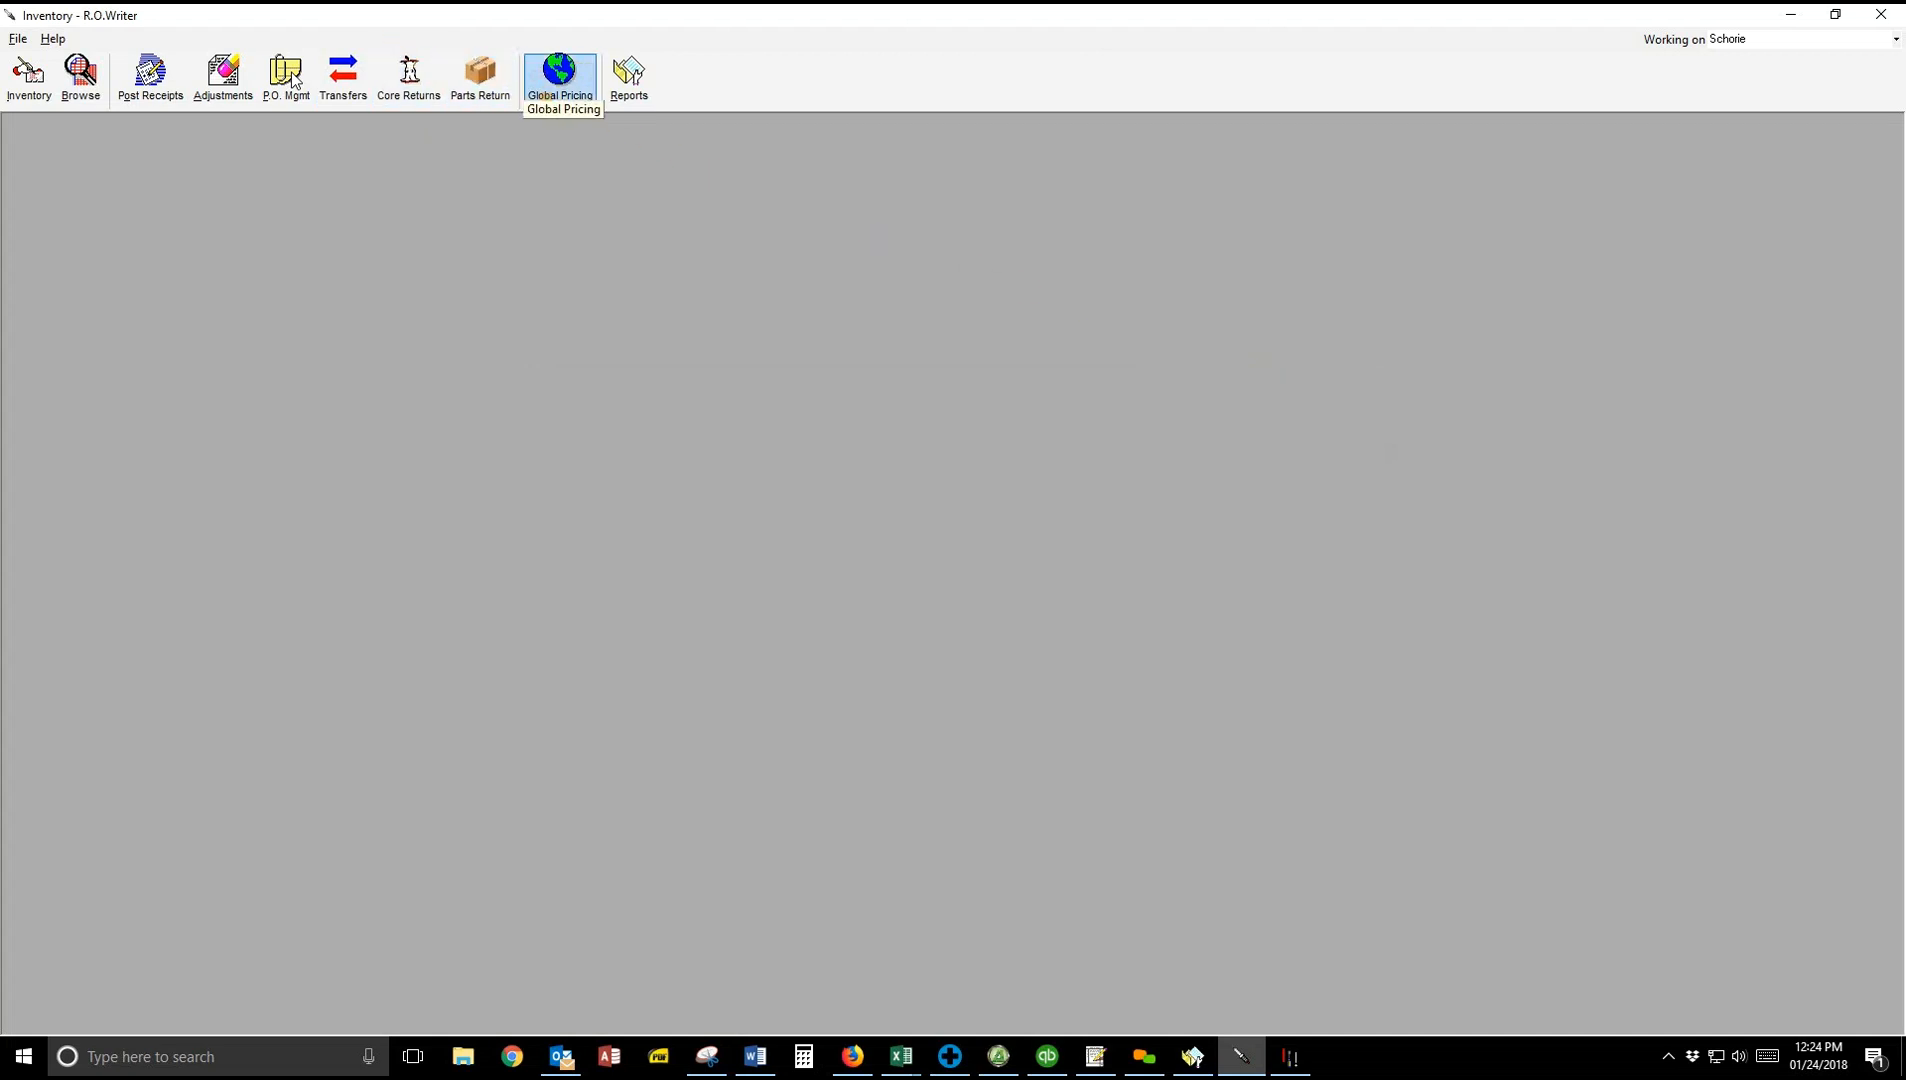
Step: Preview the Parts Reorder Report for supplier PRO AUTO PARTS on screen, check its reorder quantities, and close the preview
left_click(628, 75)
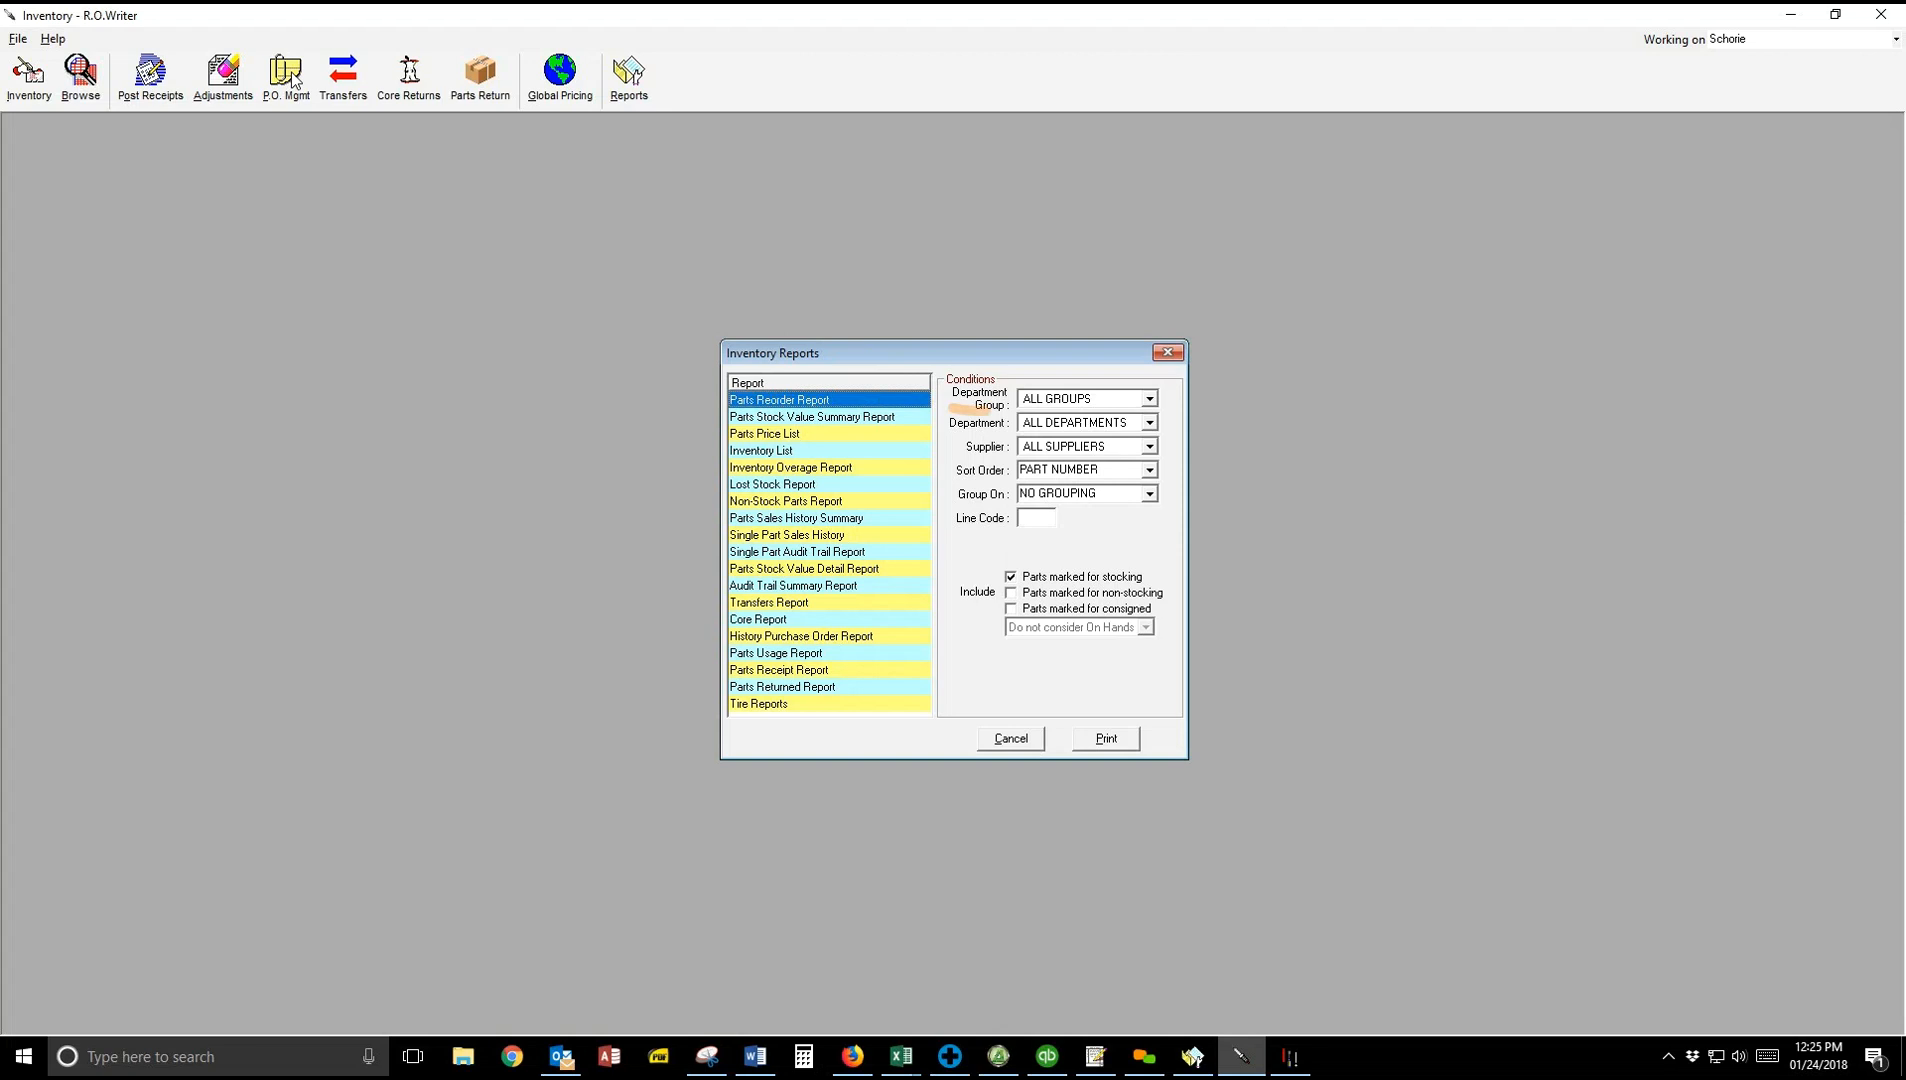
left_click(1149, 447)
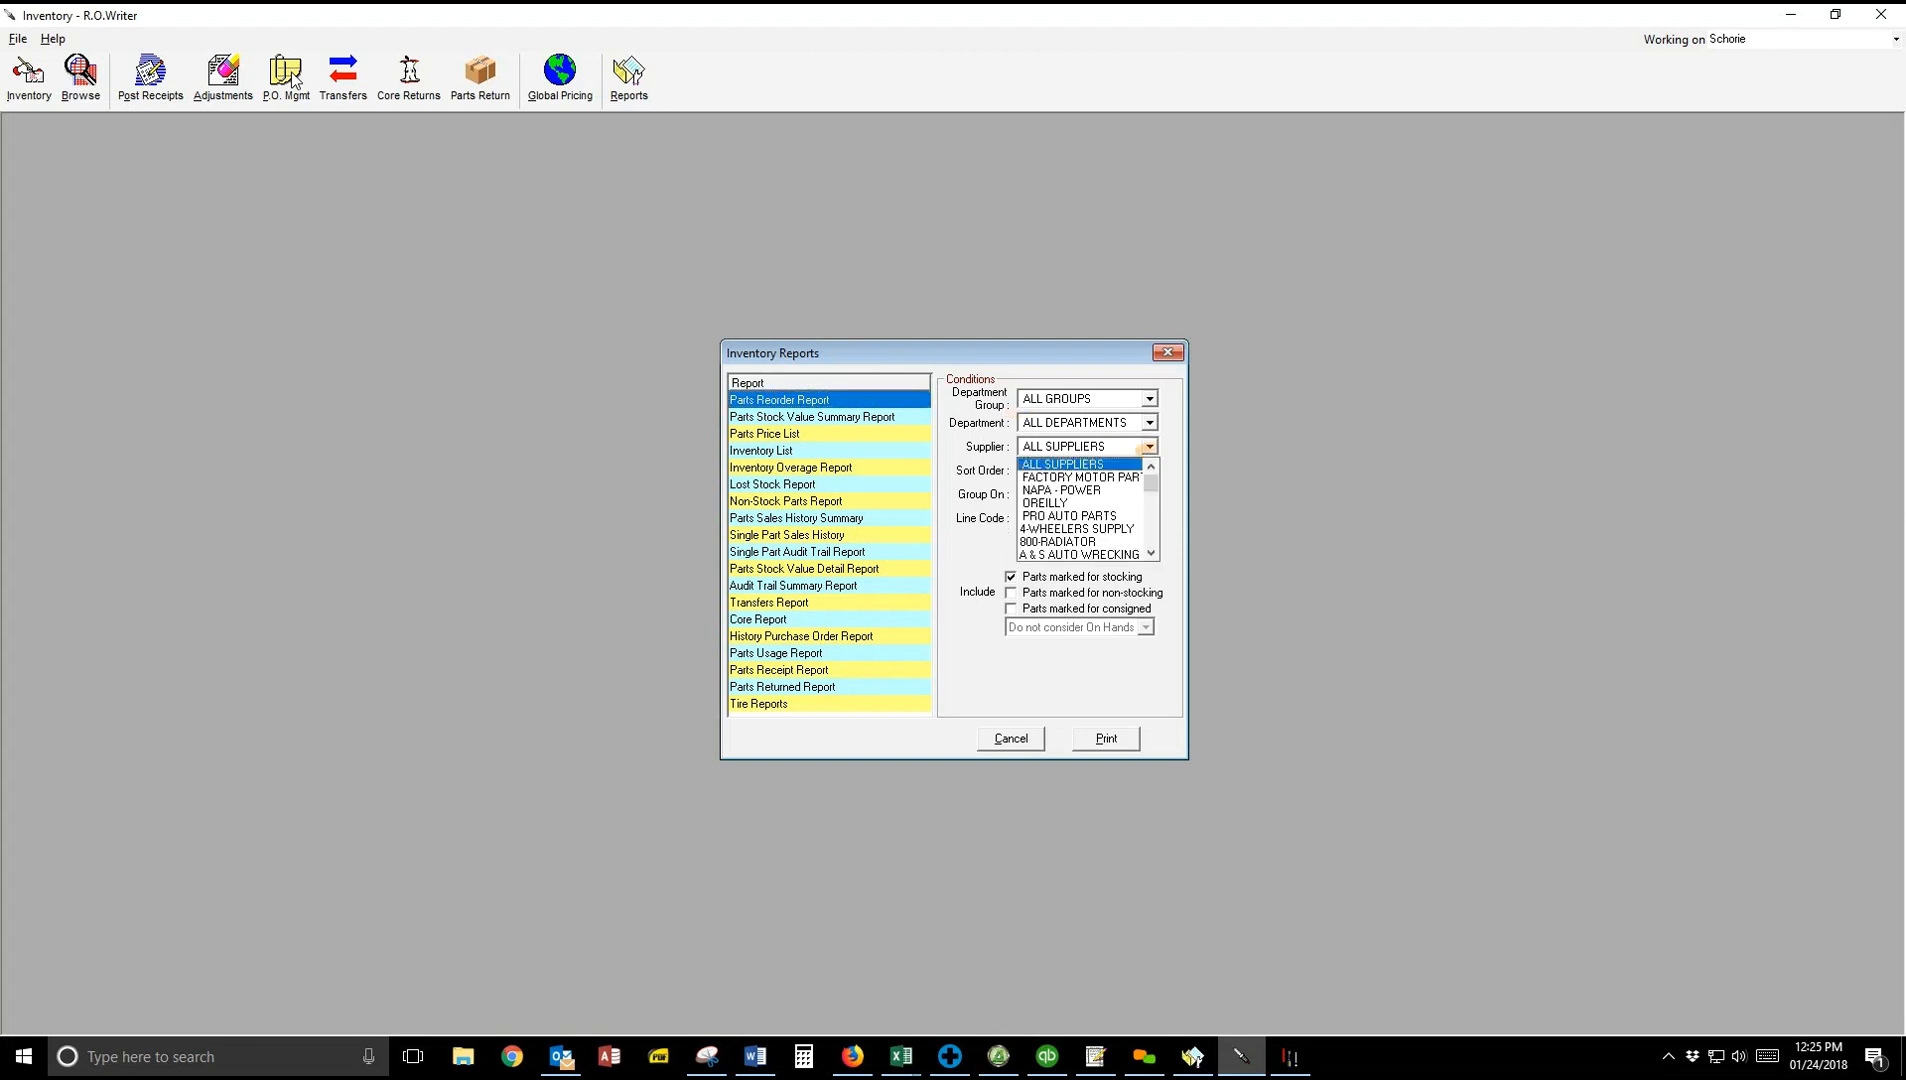
left_click(1120, 515)
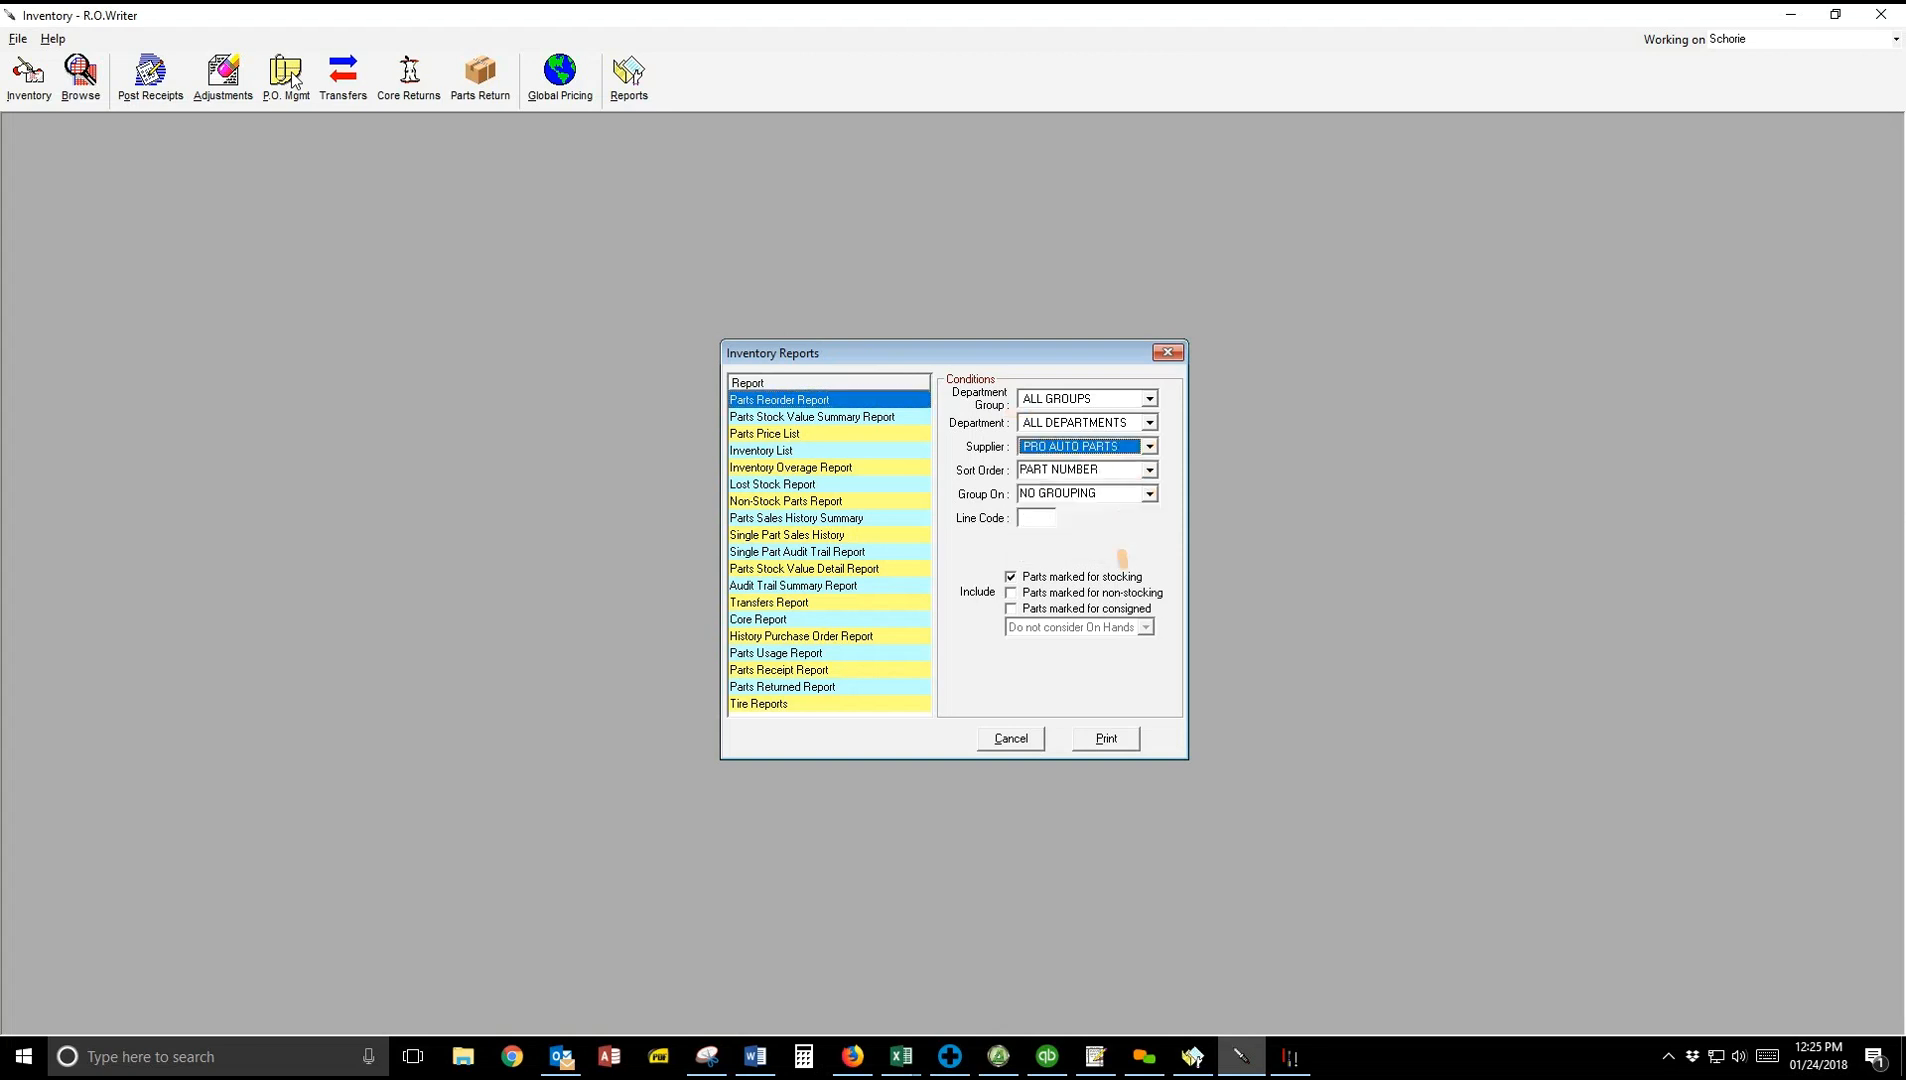
left_click(1106, 738)
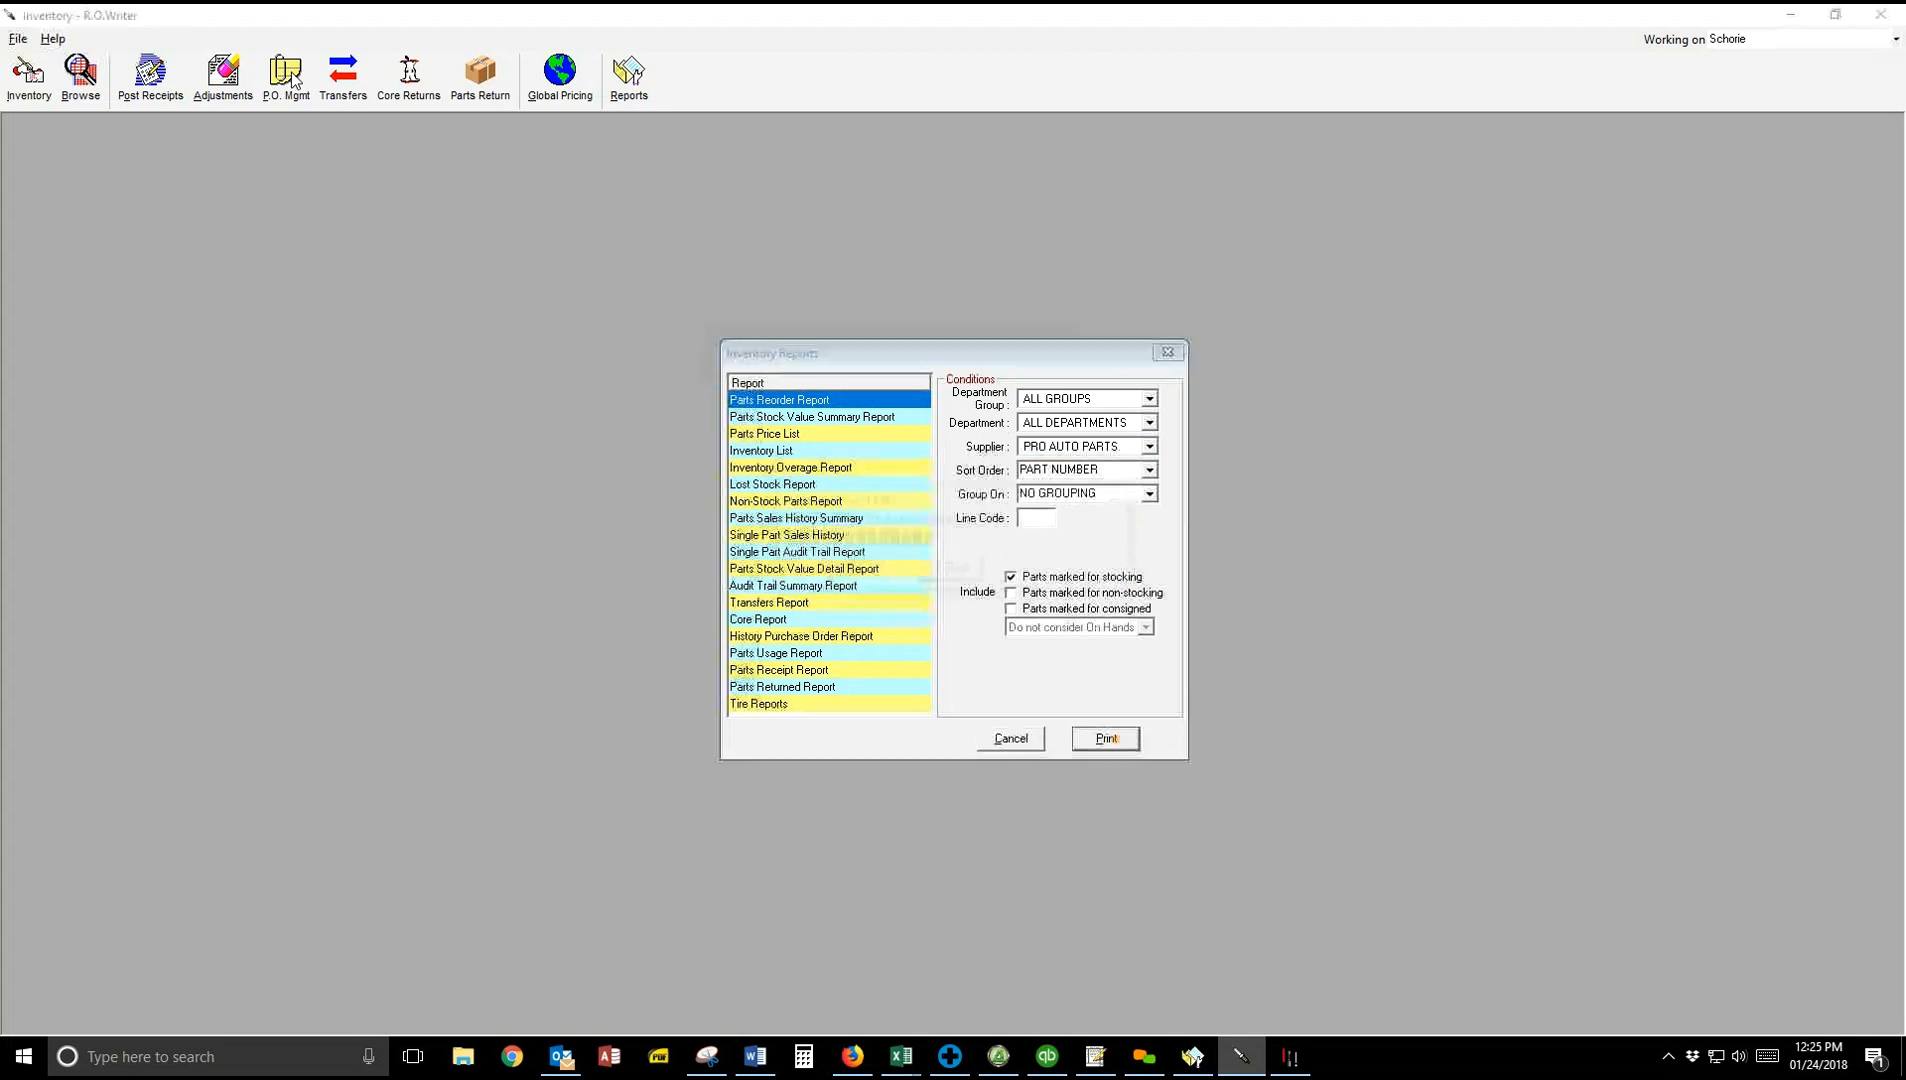
left_click(1020, 544)
left_click(1036, 627)
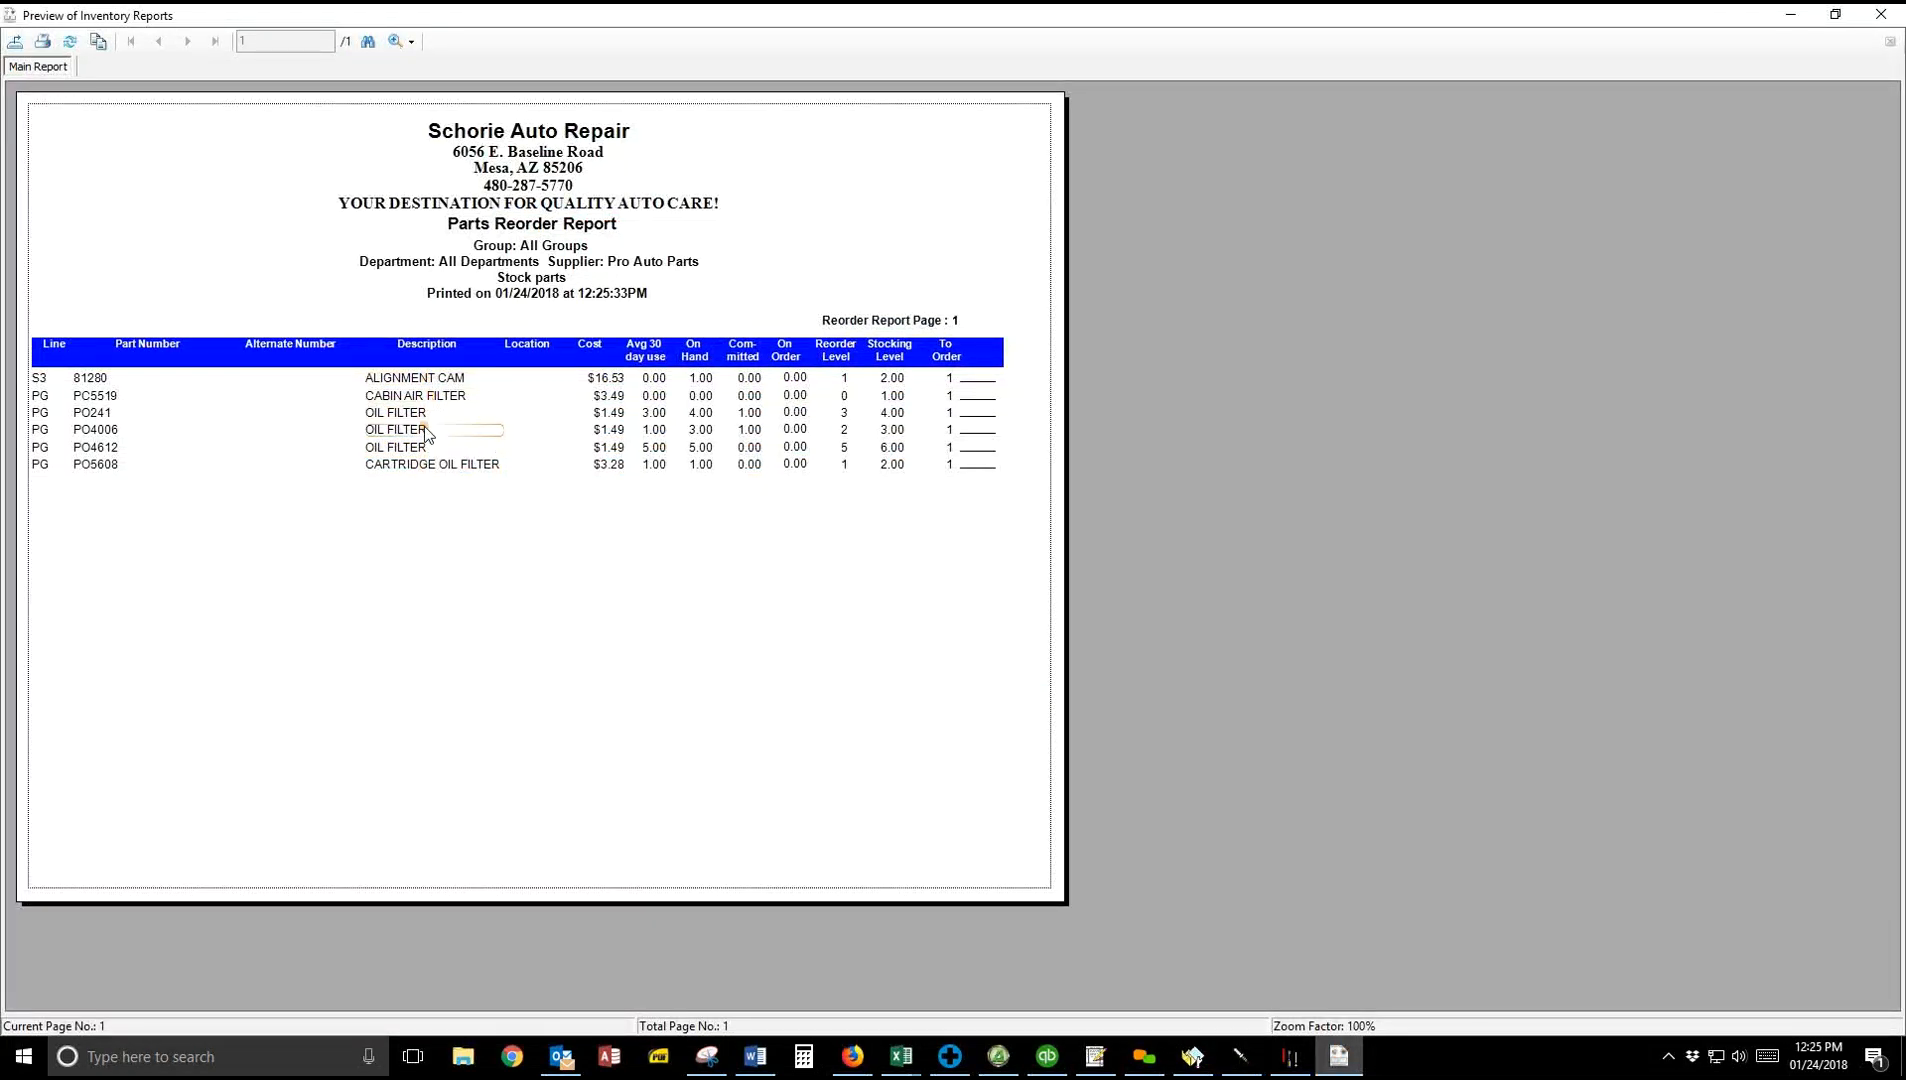
left_click_drag(679, 411, 788, 412)
left_click(1880, 14)
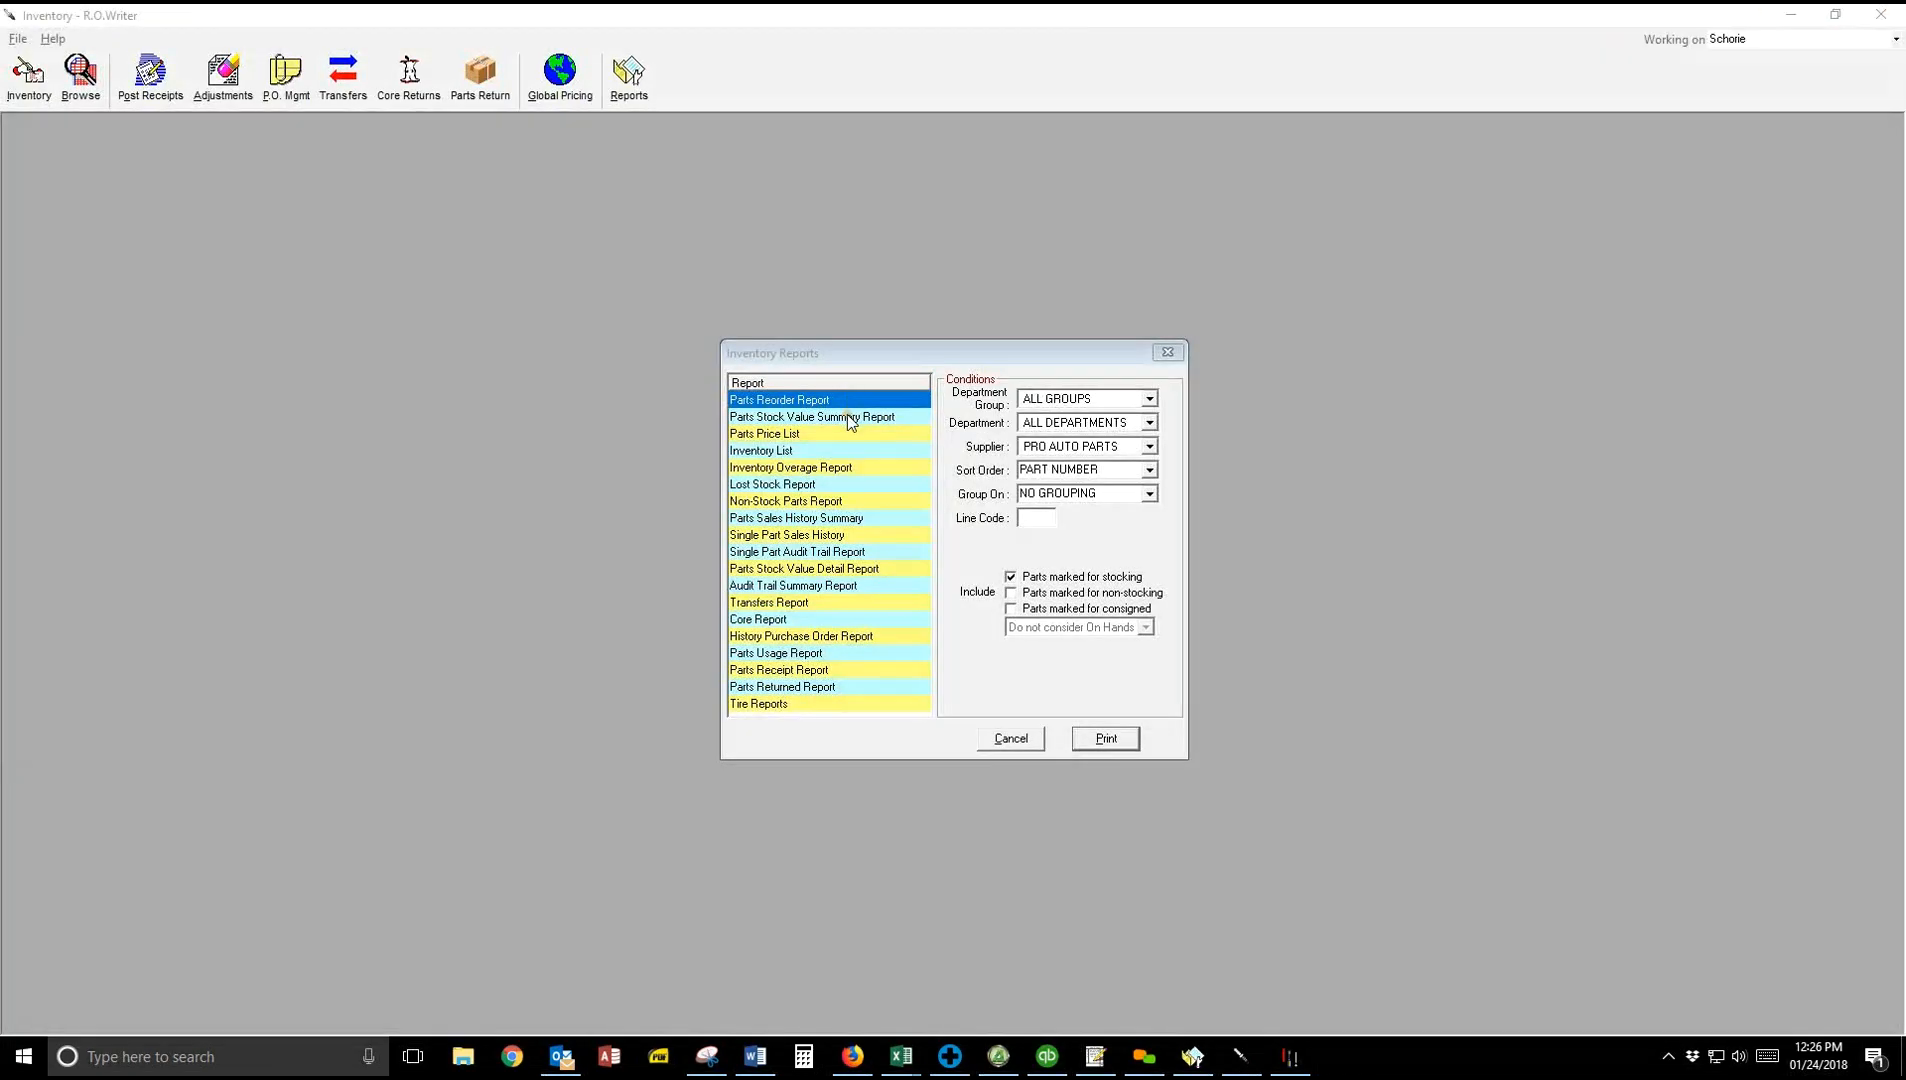
Step: Preview the Parts Stock Value Summary Report for PRO AUTO PARTS on screen, and close the preview
left_click(815, 418)
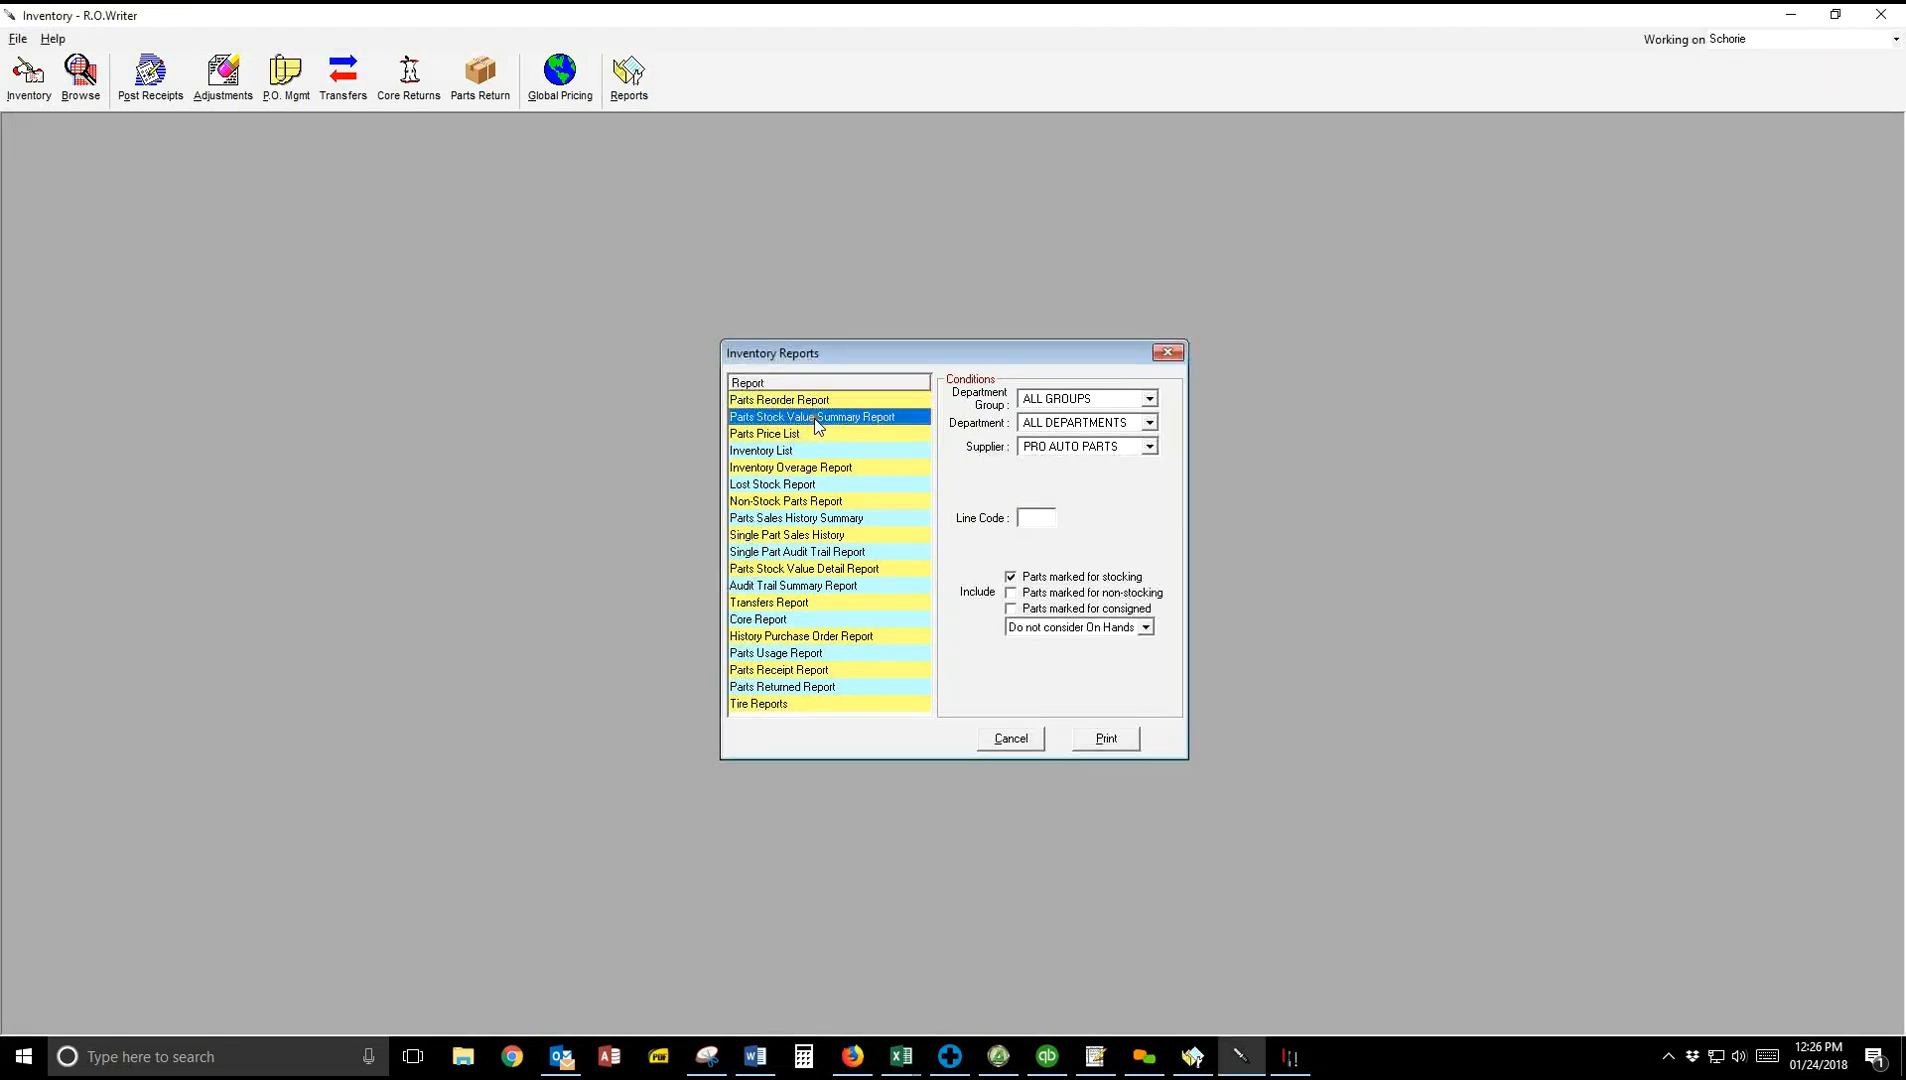
double_click(815, 418)
left_click(1002, 544)
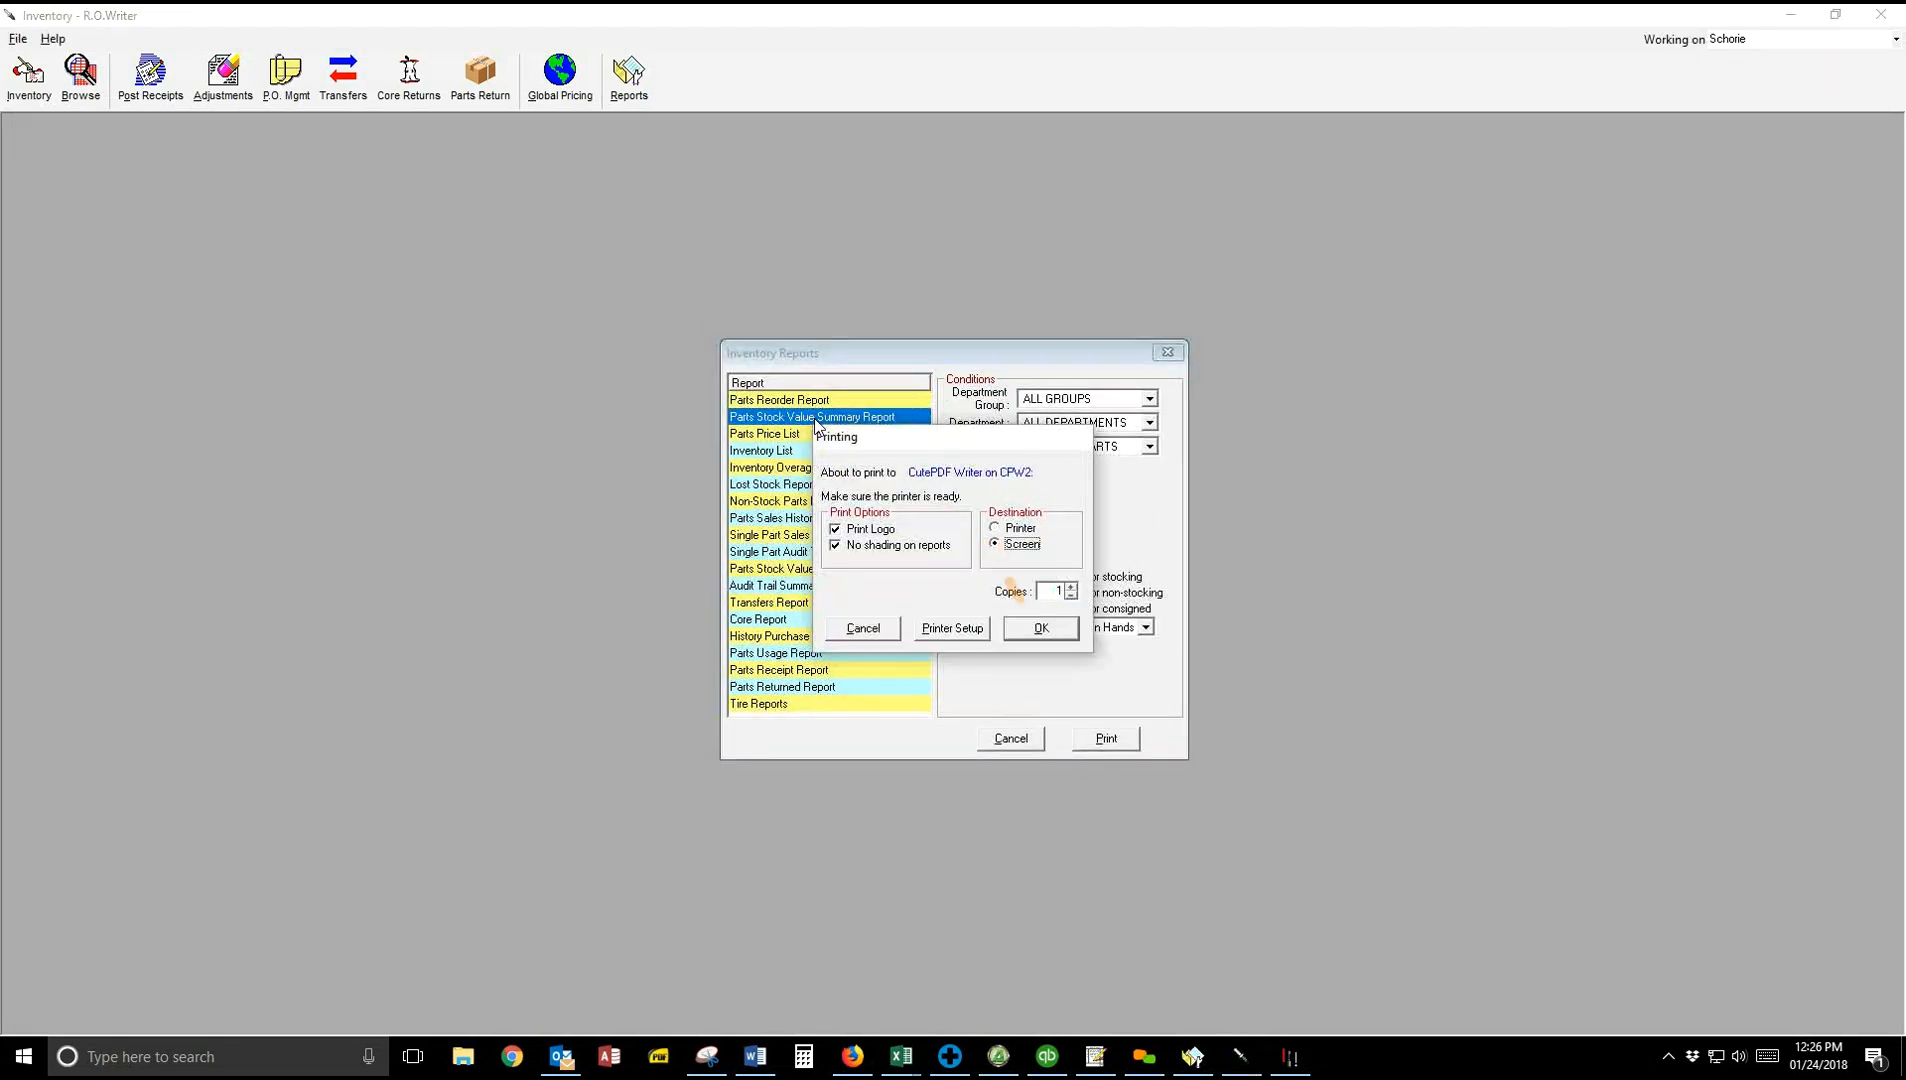
left_click(1040, 628)
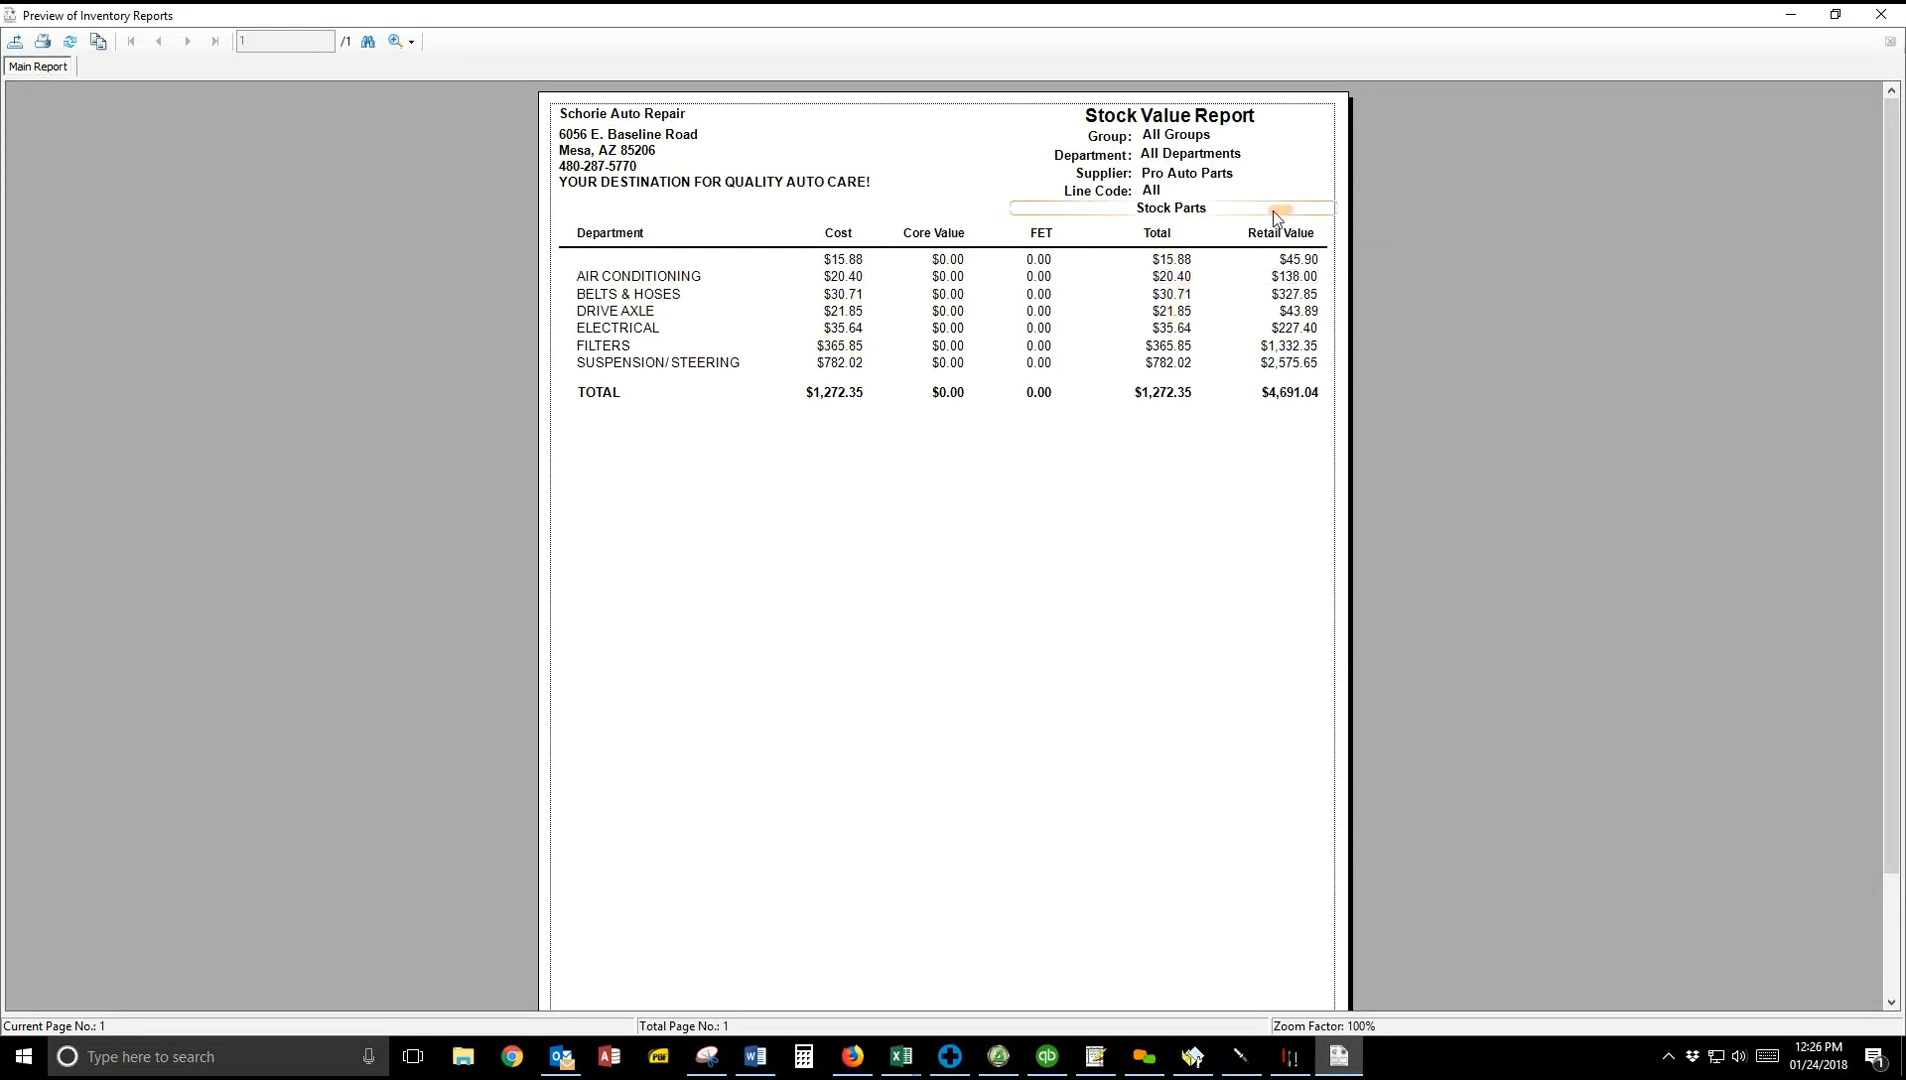
left_click(1881, 14)
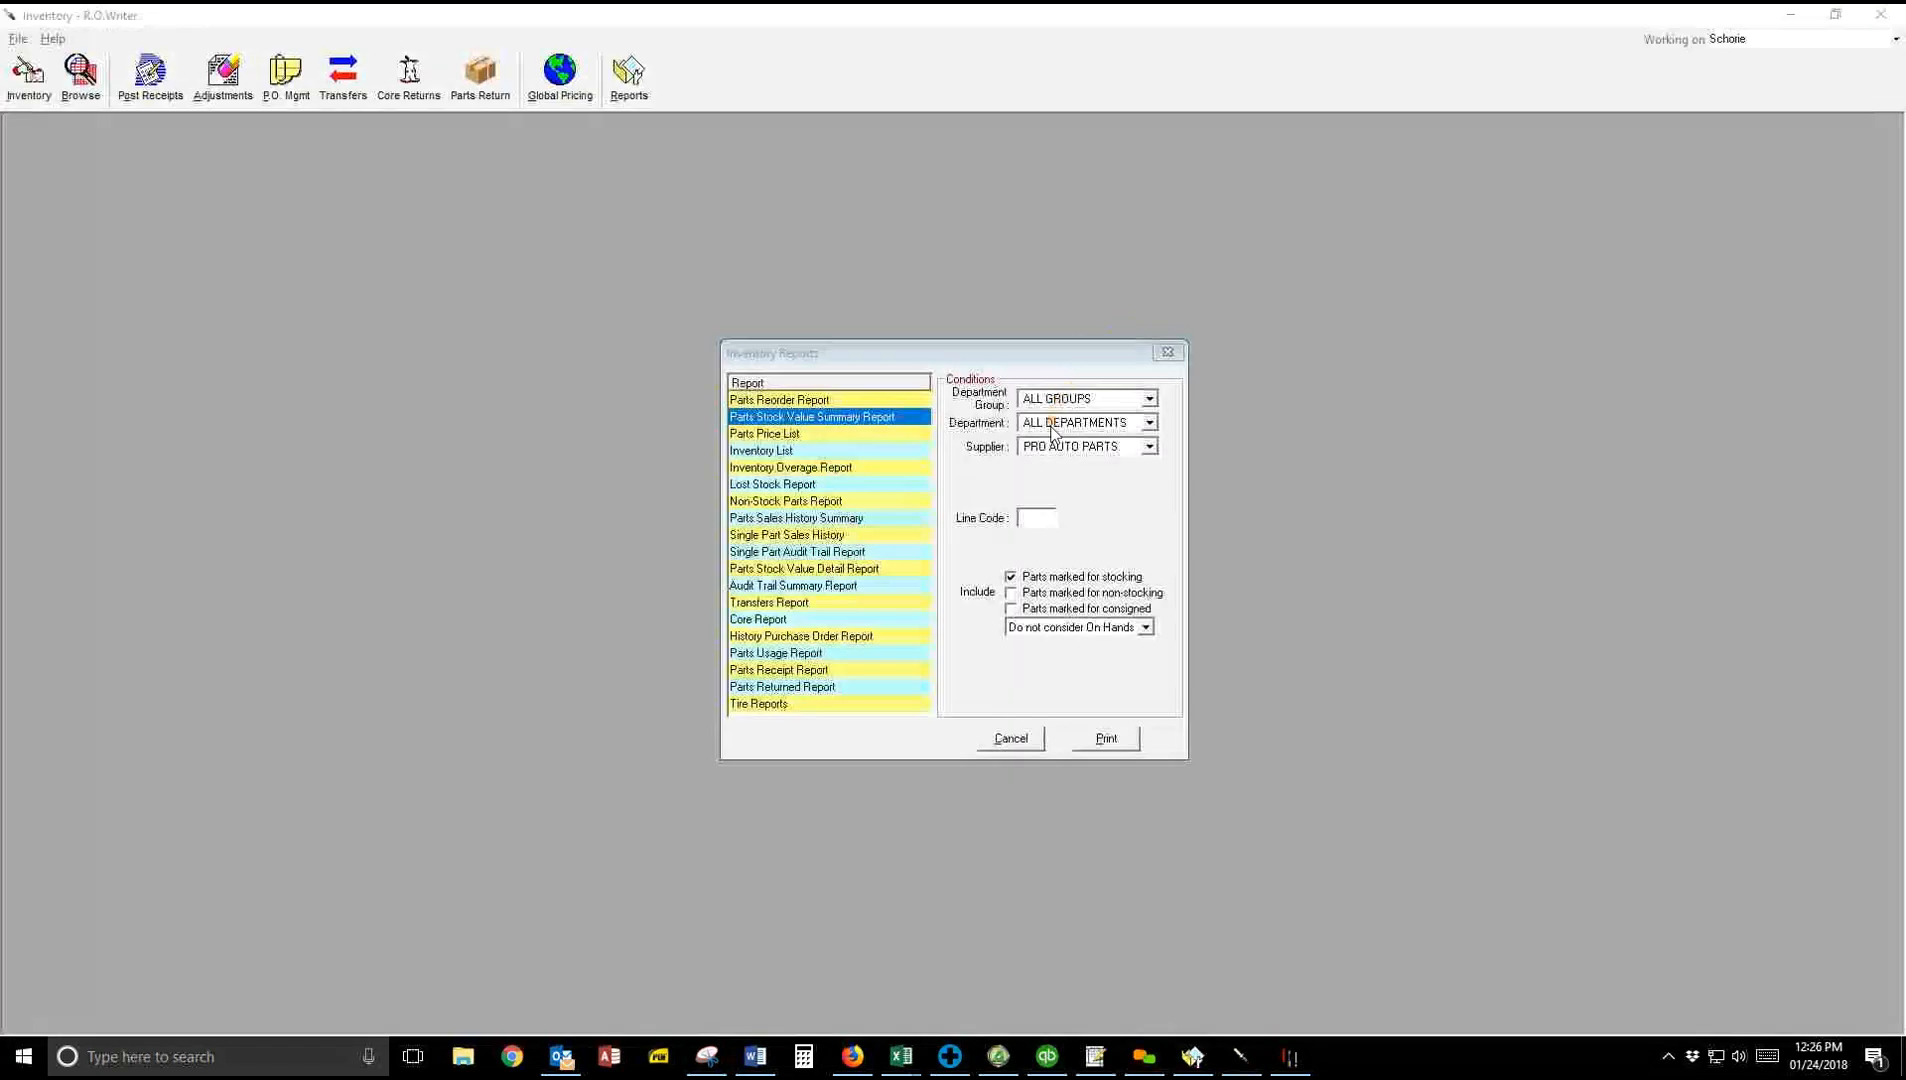
Step: Preview the Parts Stock Value Summary Report for ALL SUPPLIERS on screen, and close the preview
left_click(1148, 447)
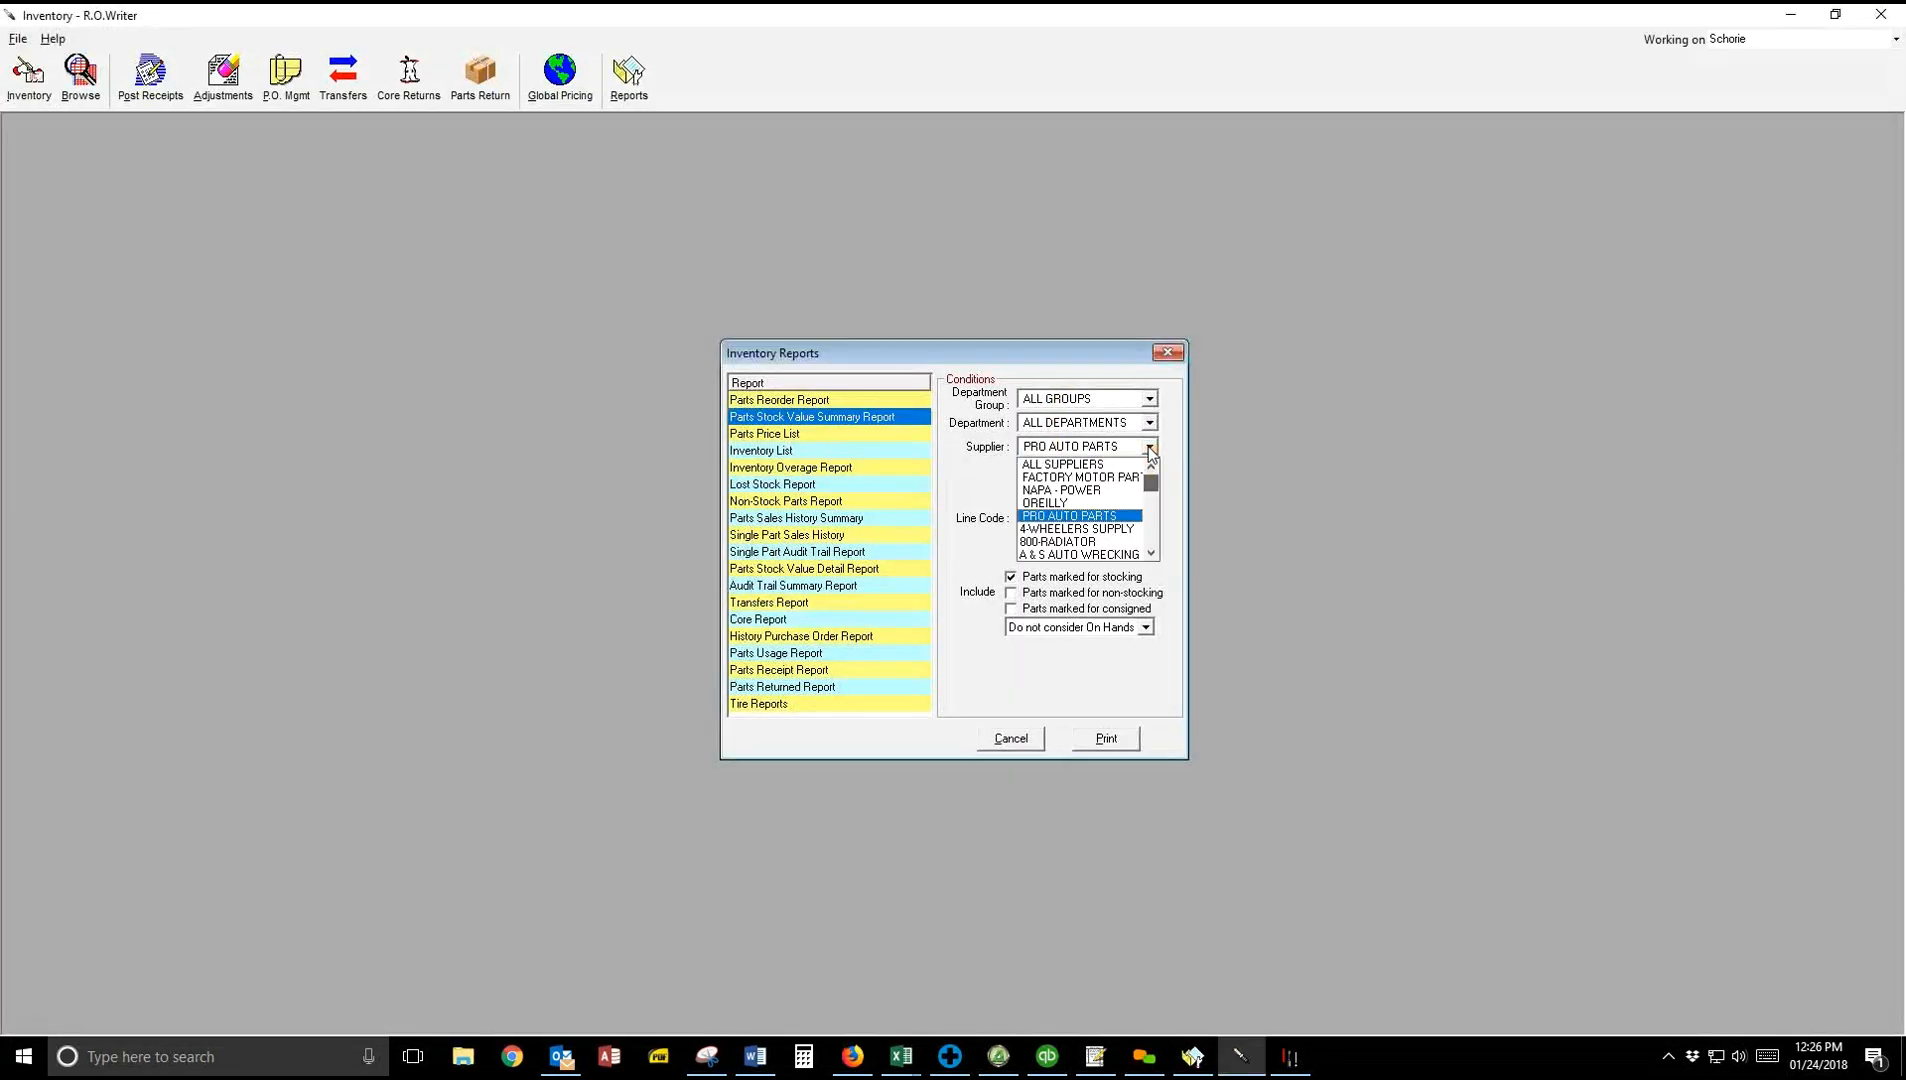
left_click(1062, 464)
left_click(1100, 738)
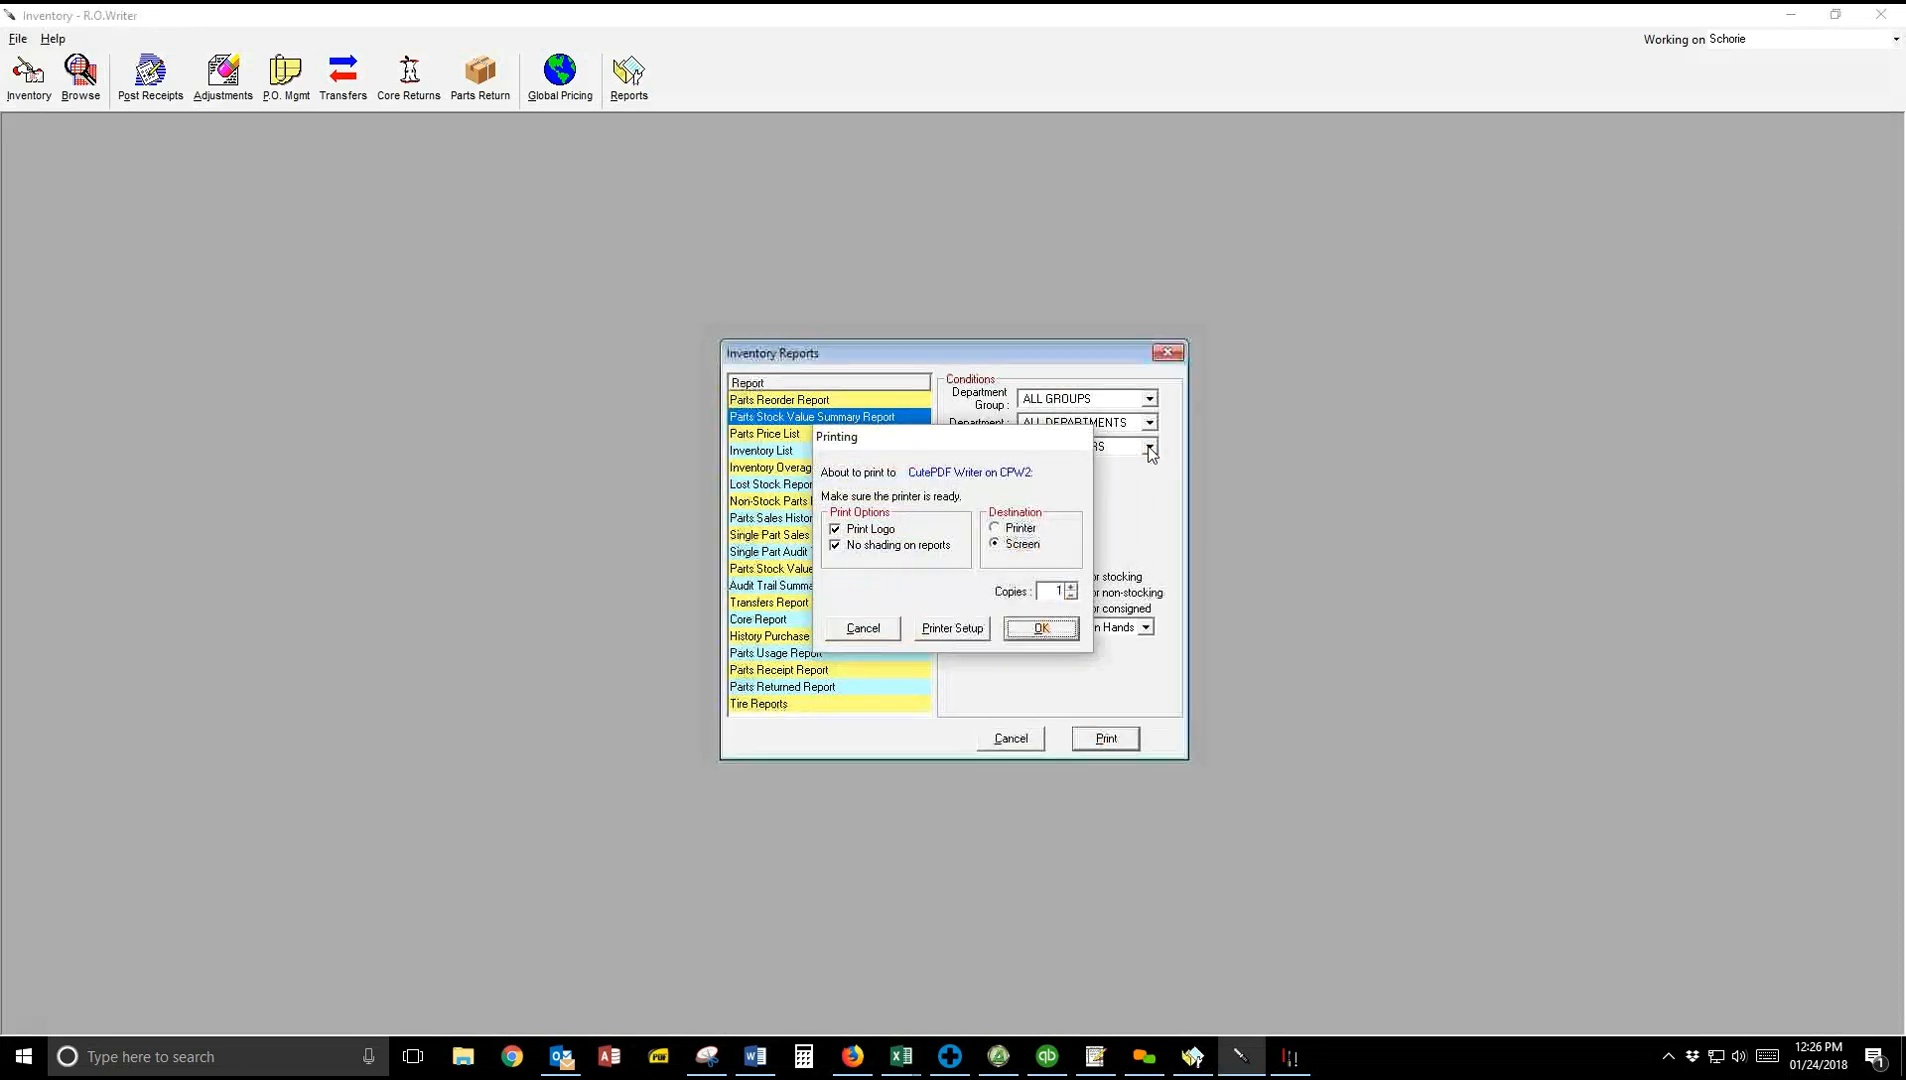
key("Return")
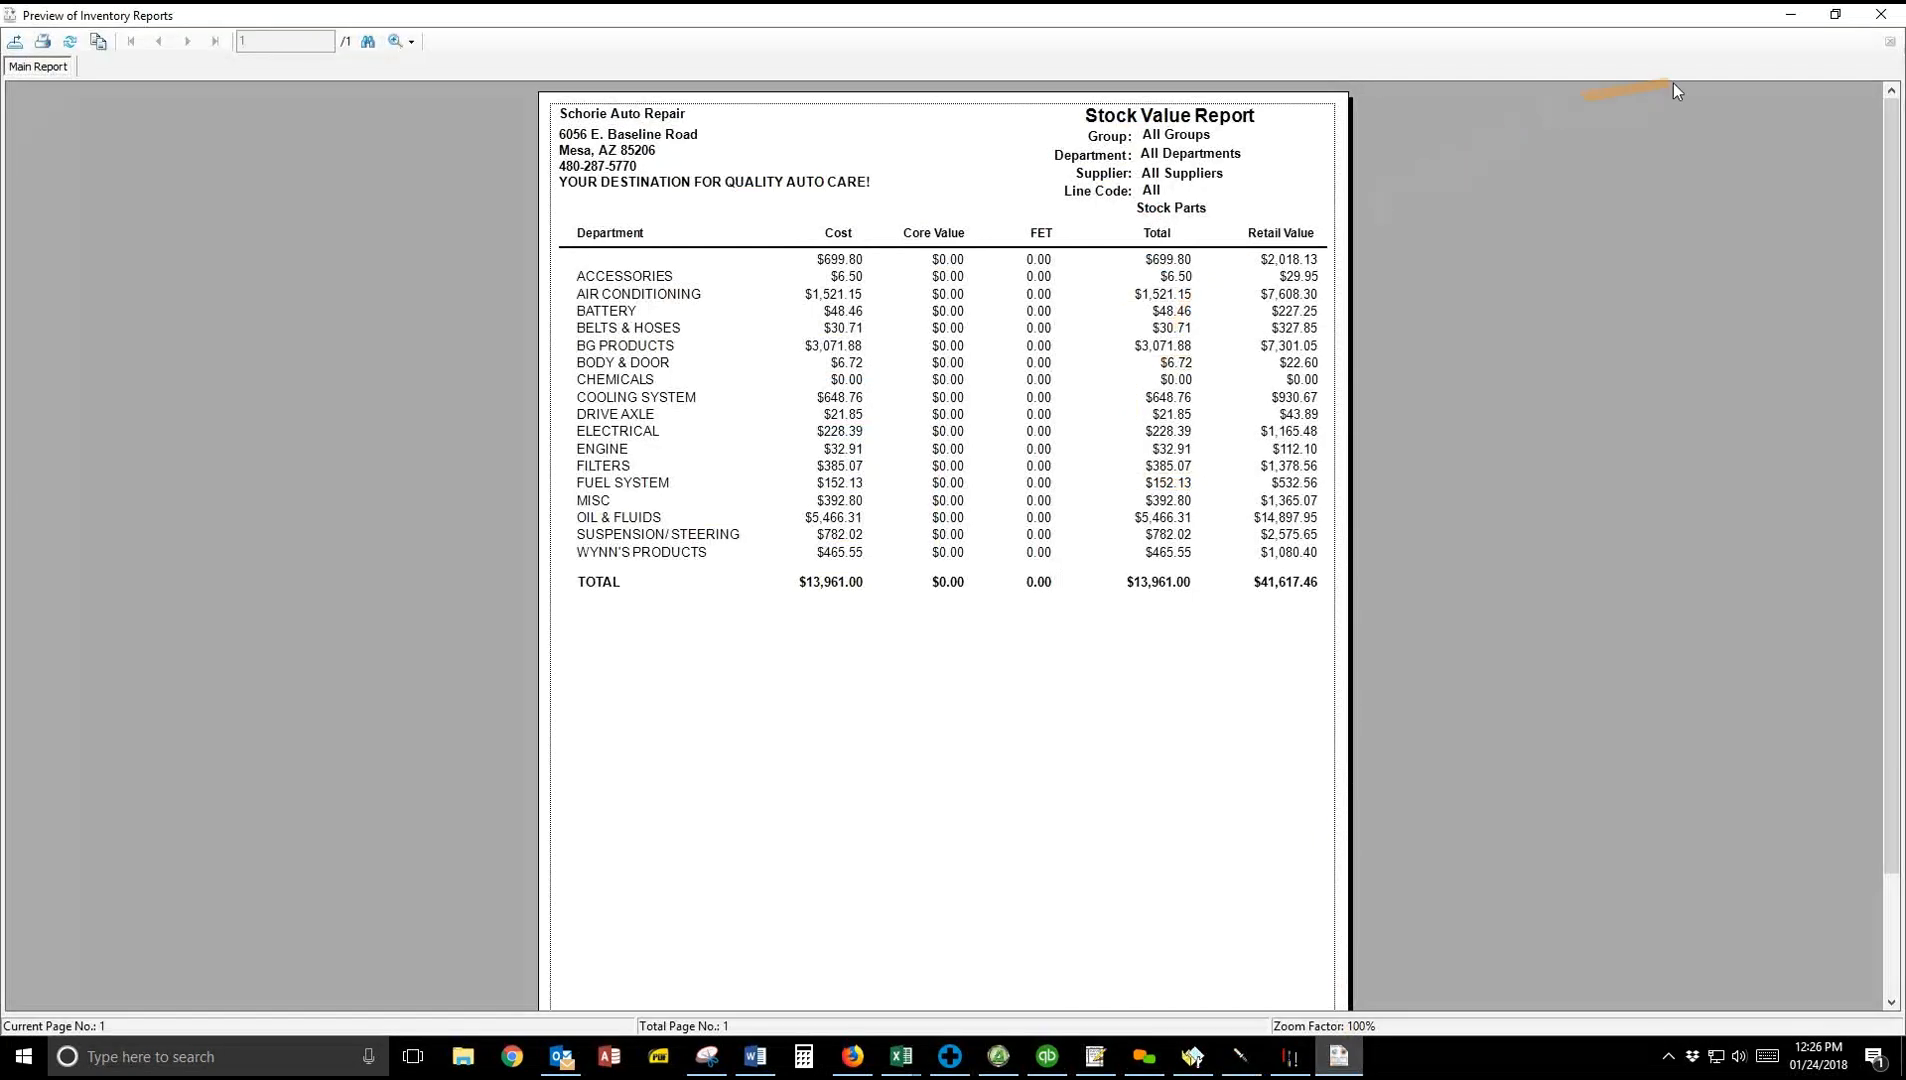
left_click(1881, 14)
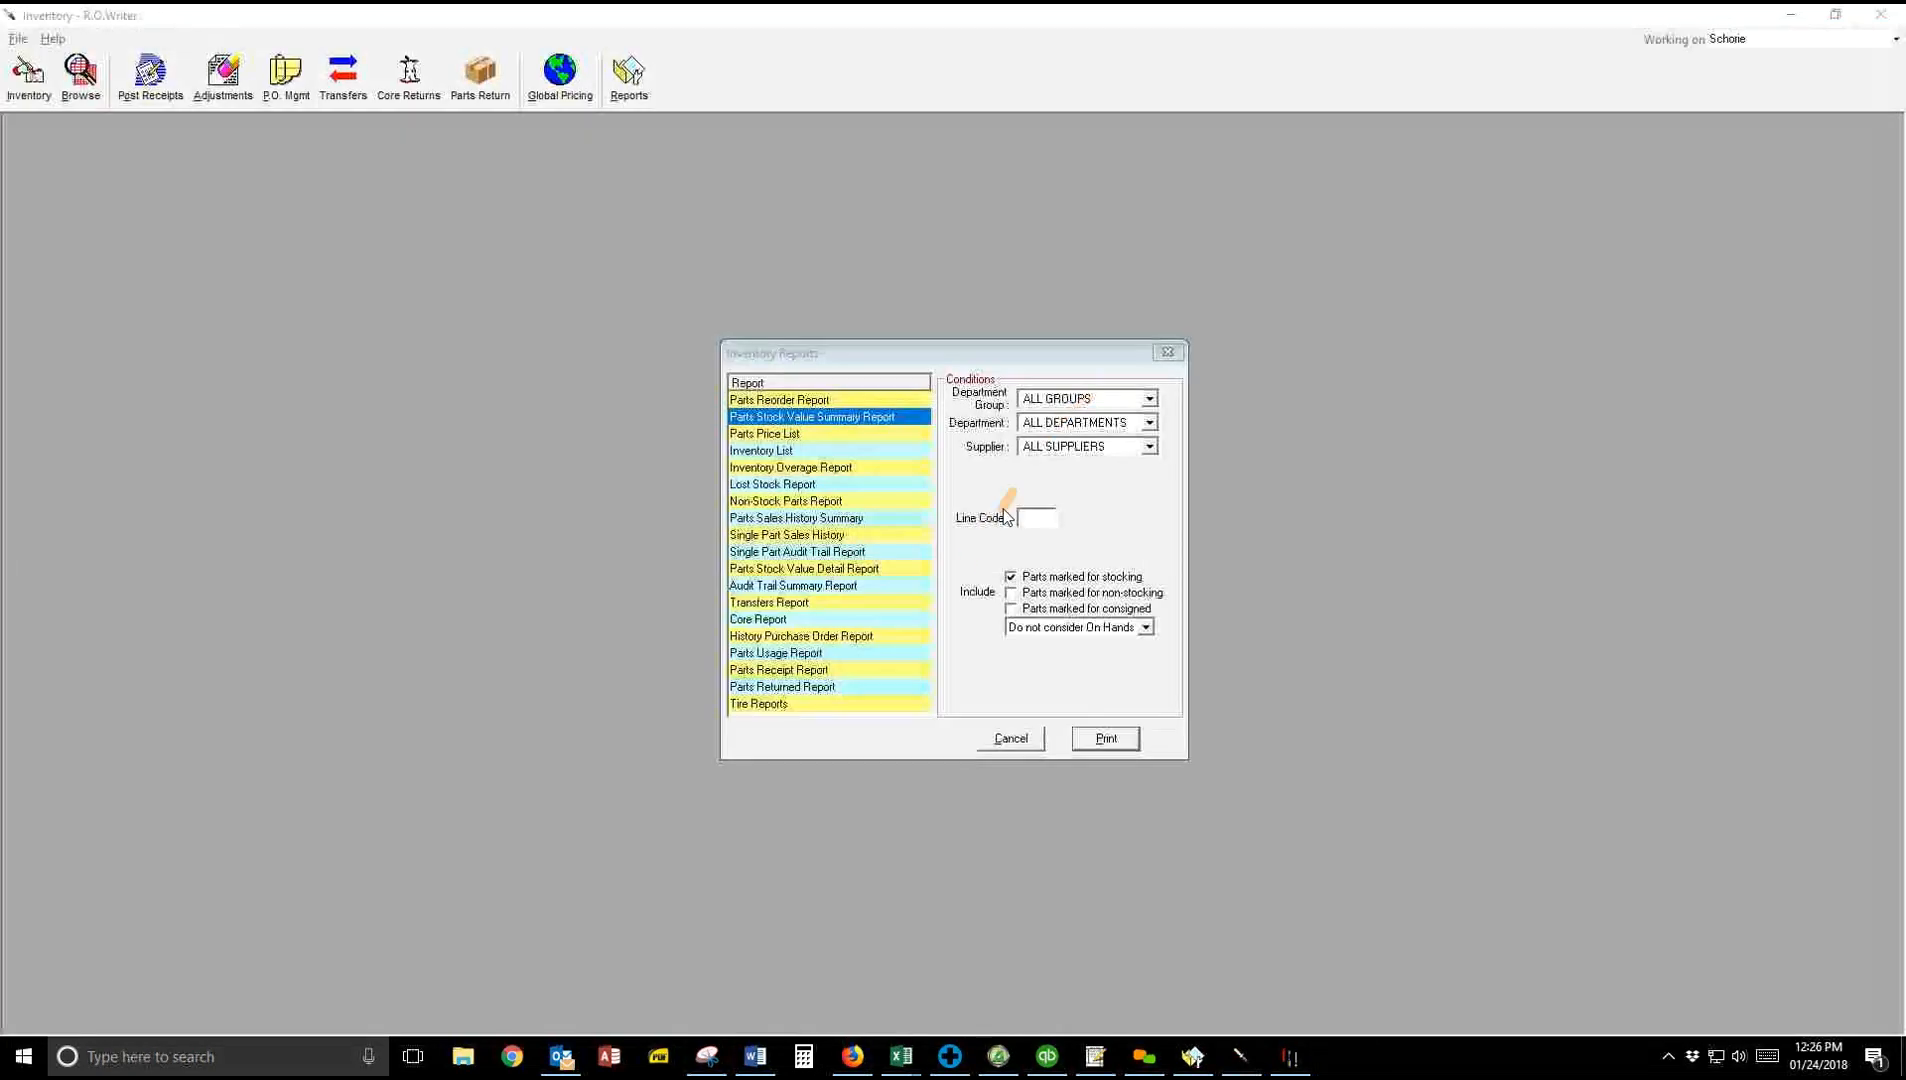
Step: Select the Inventory List report, review its sort order choices, and group it on DEPARTMENT
left_click(858, 455)
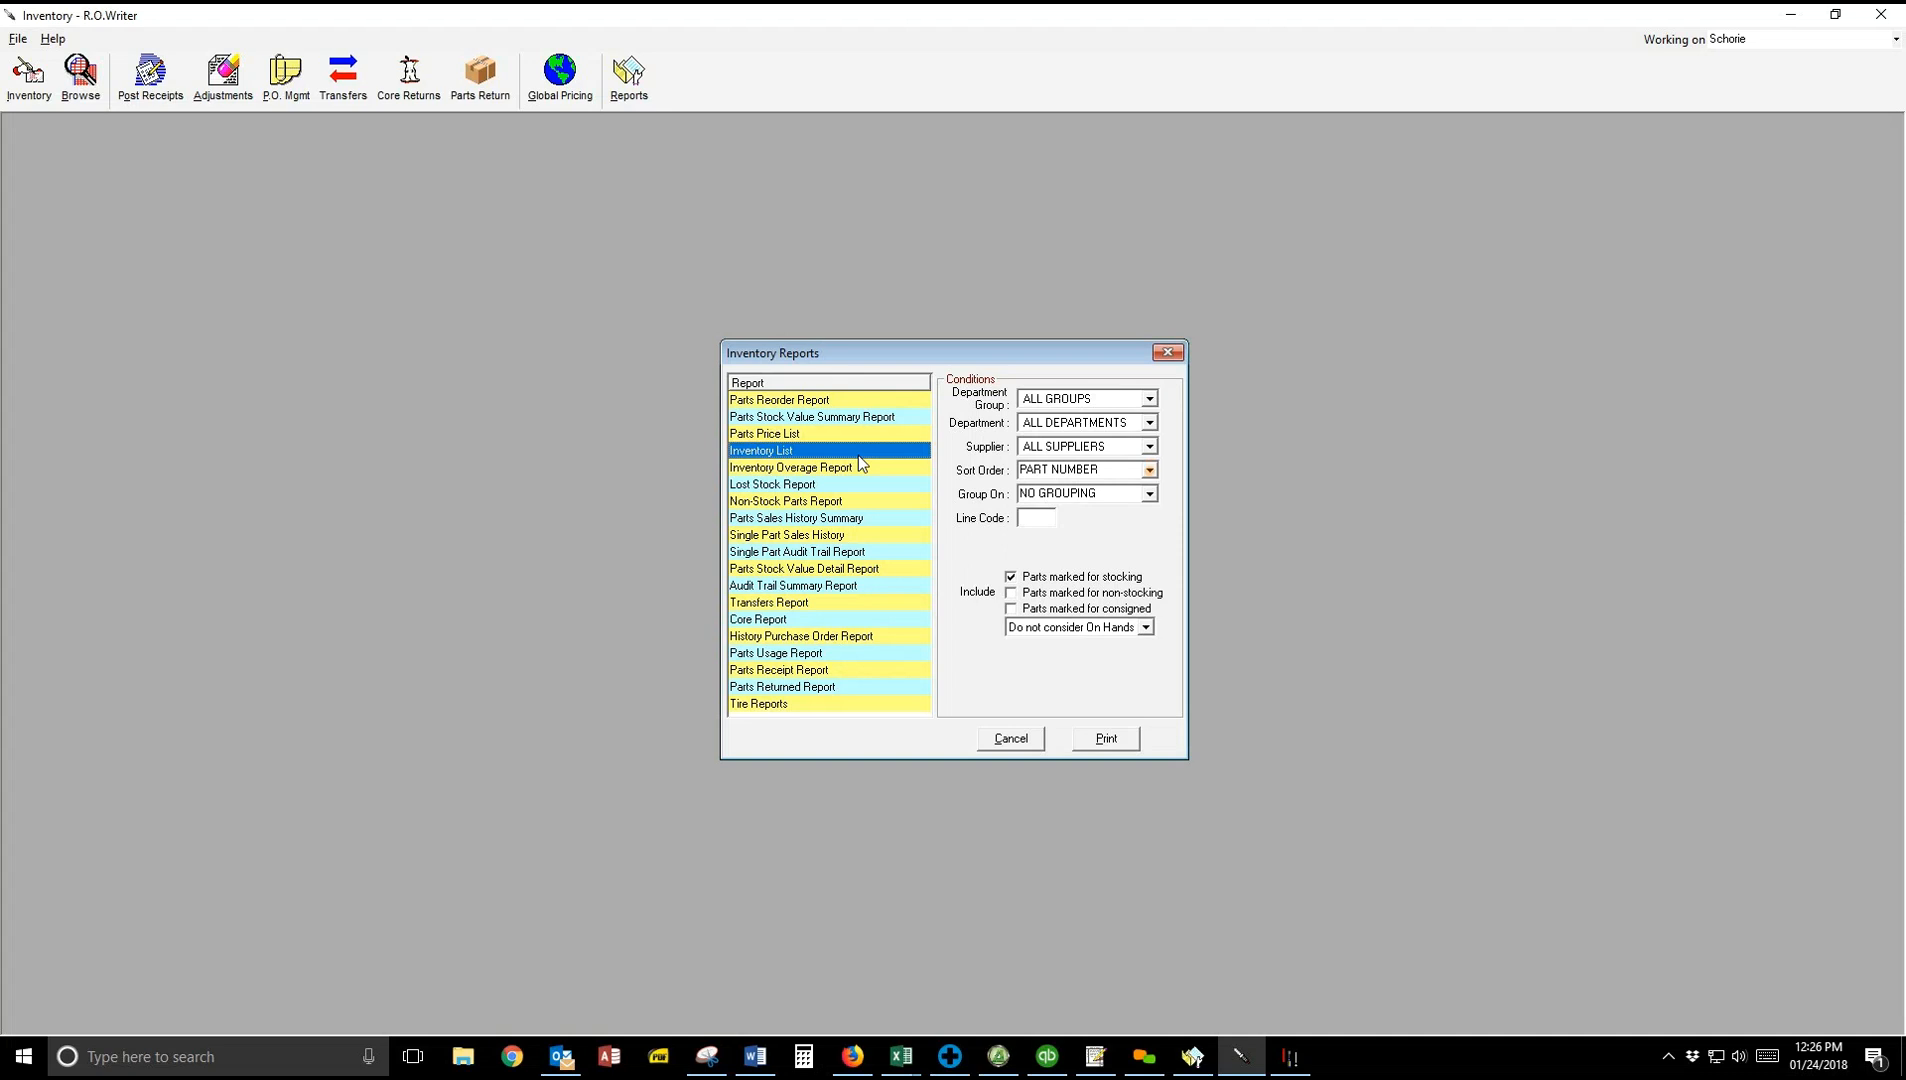
left_click(1150, 470)
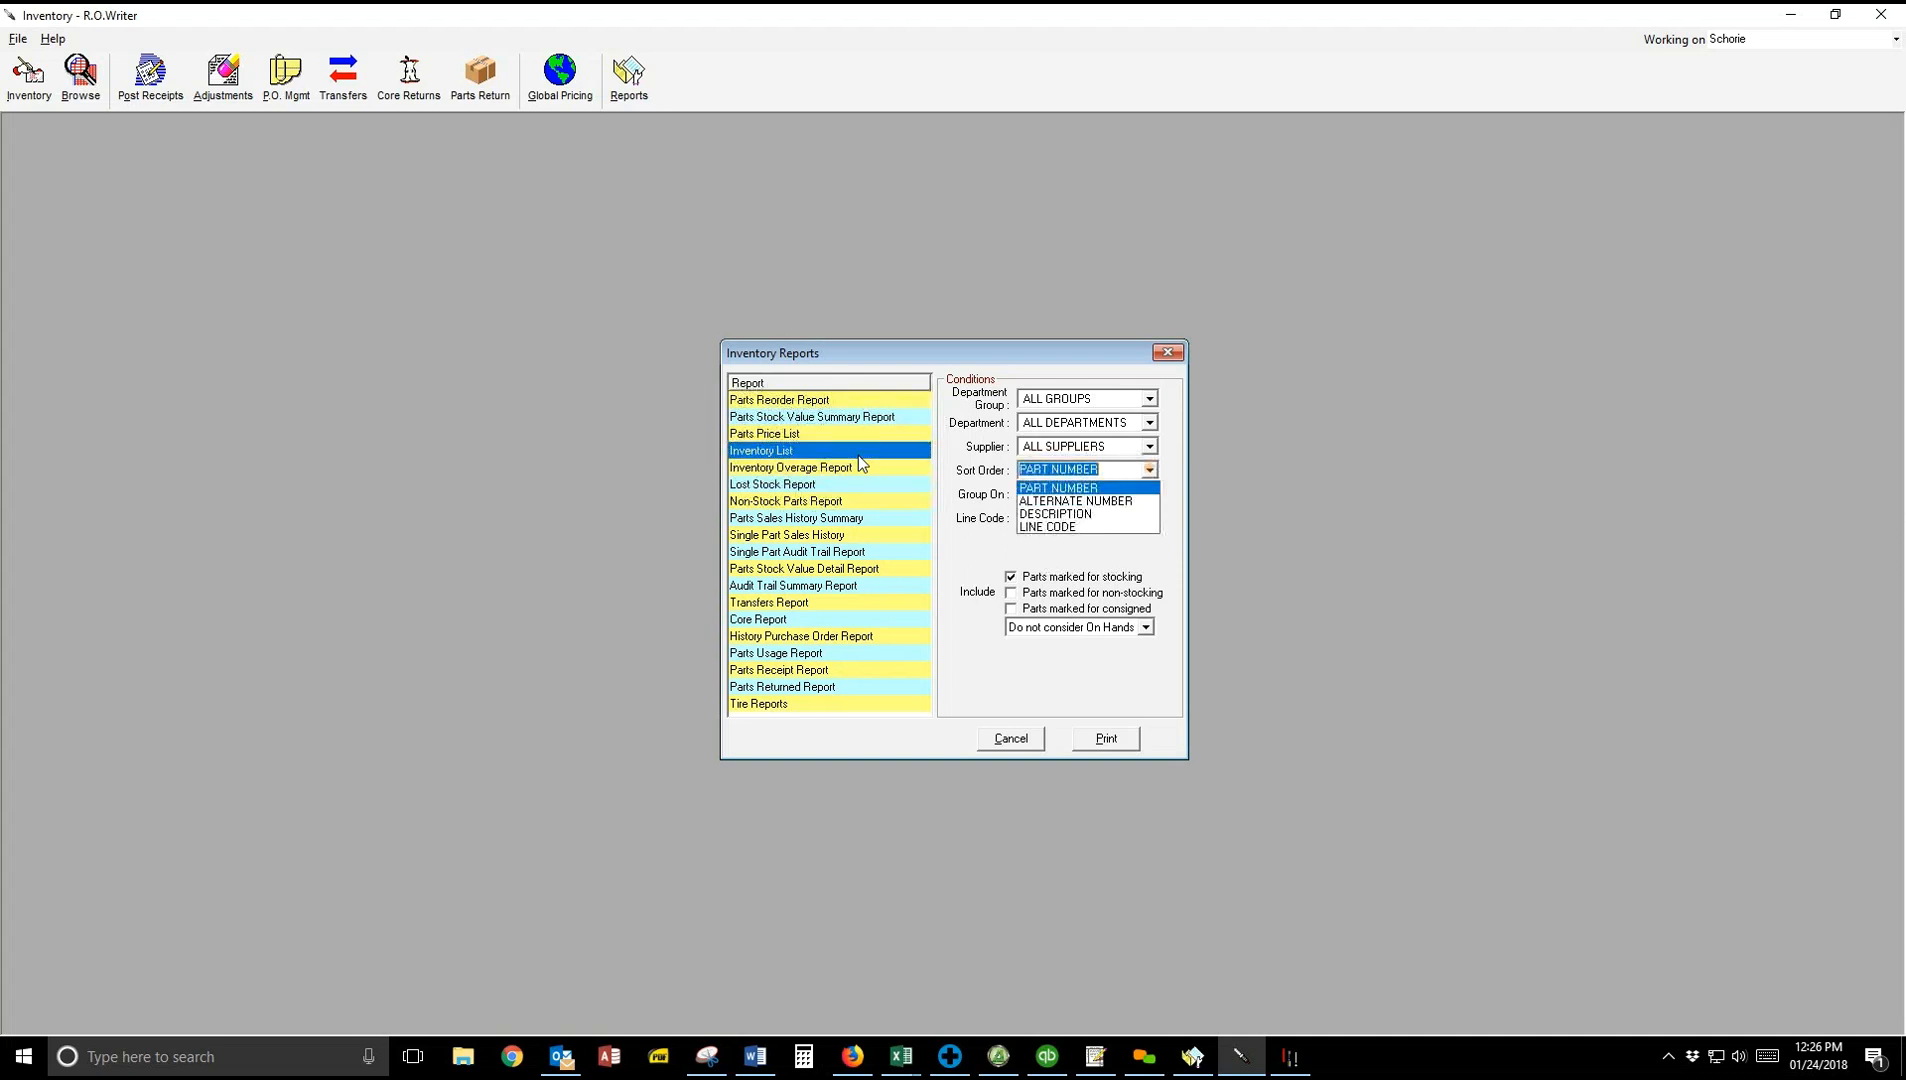
left_click(1150, 470)
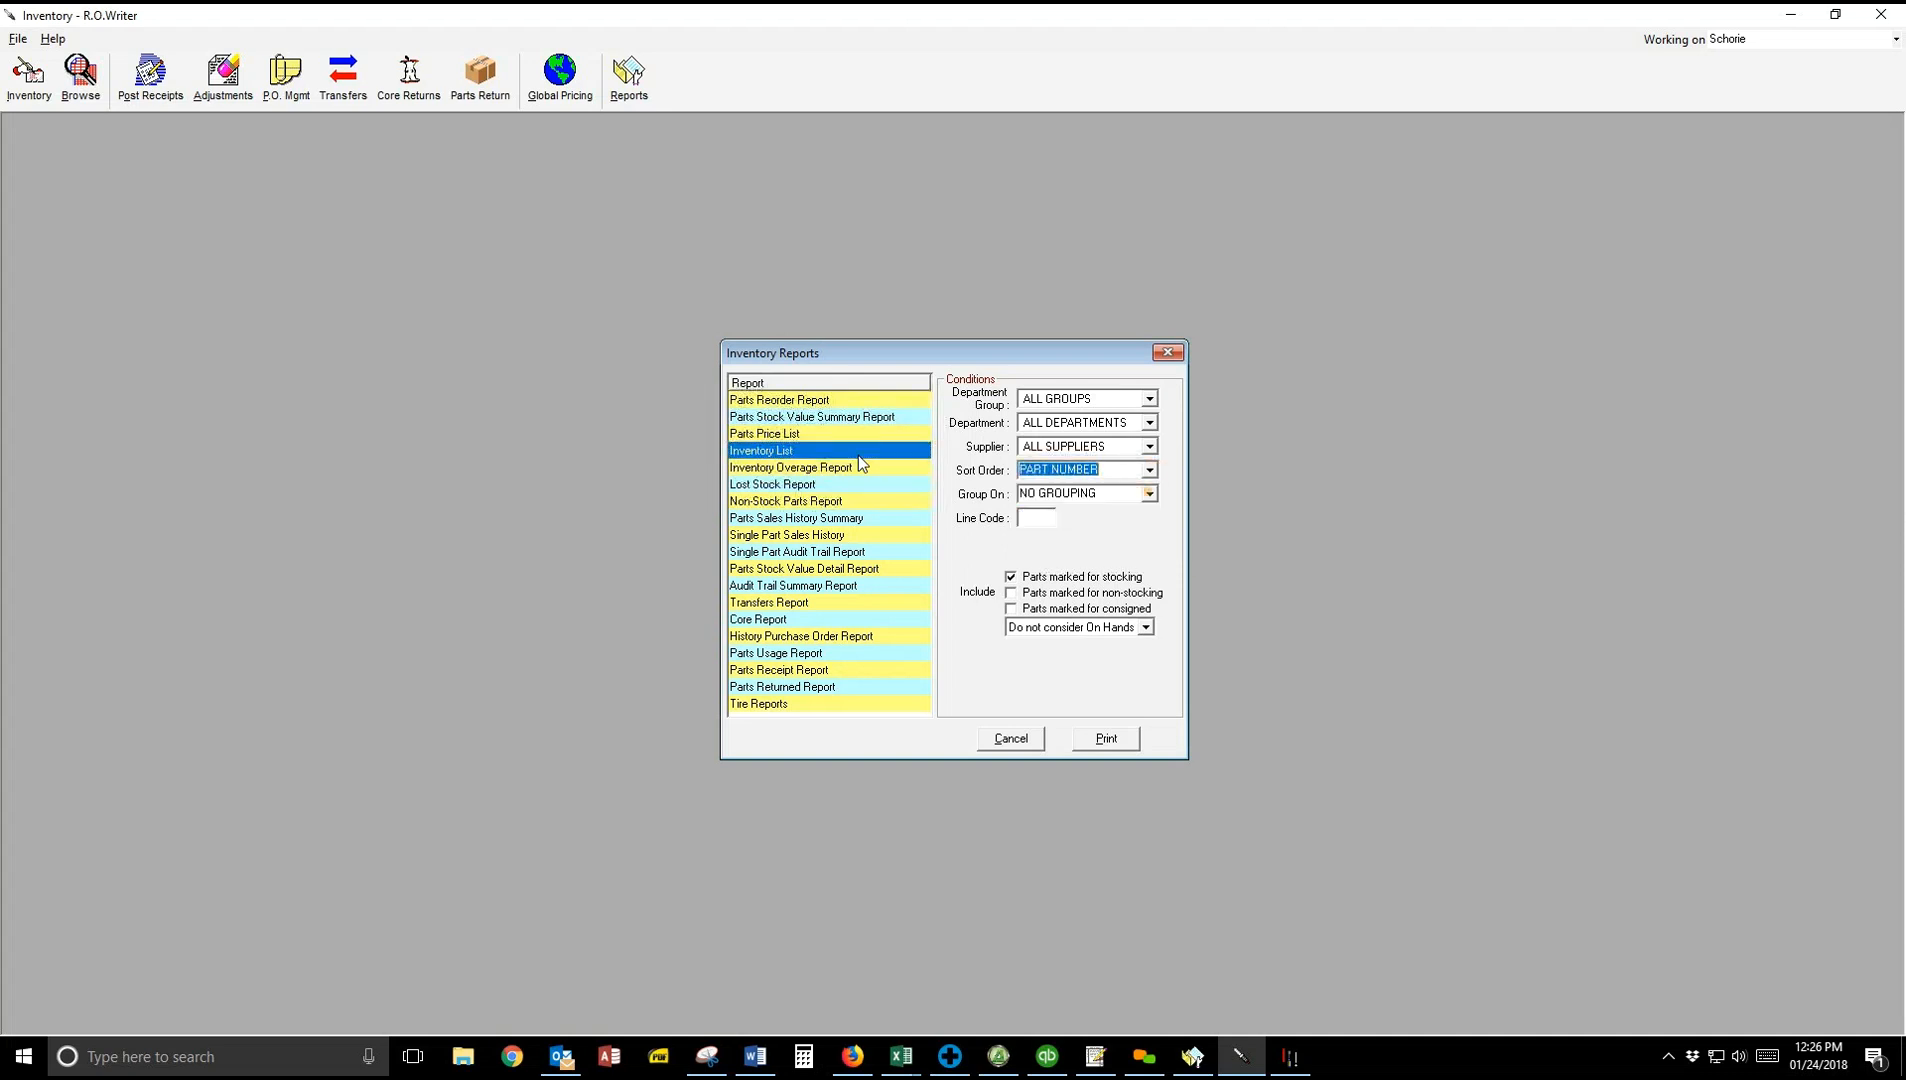
left_click(1149, 493)
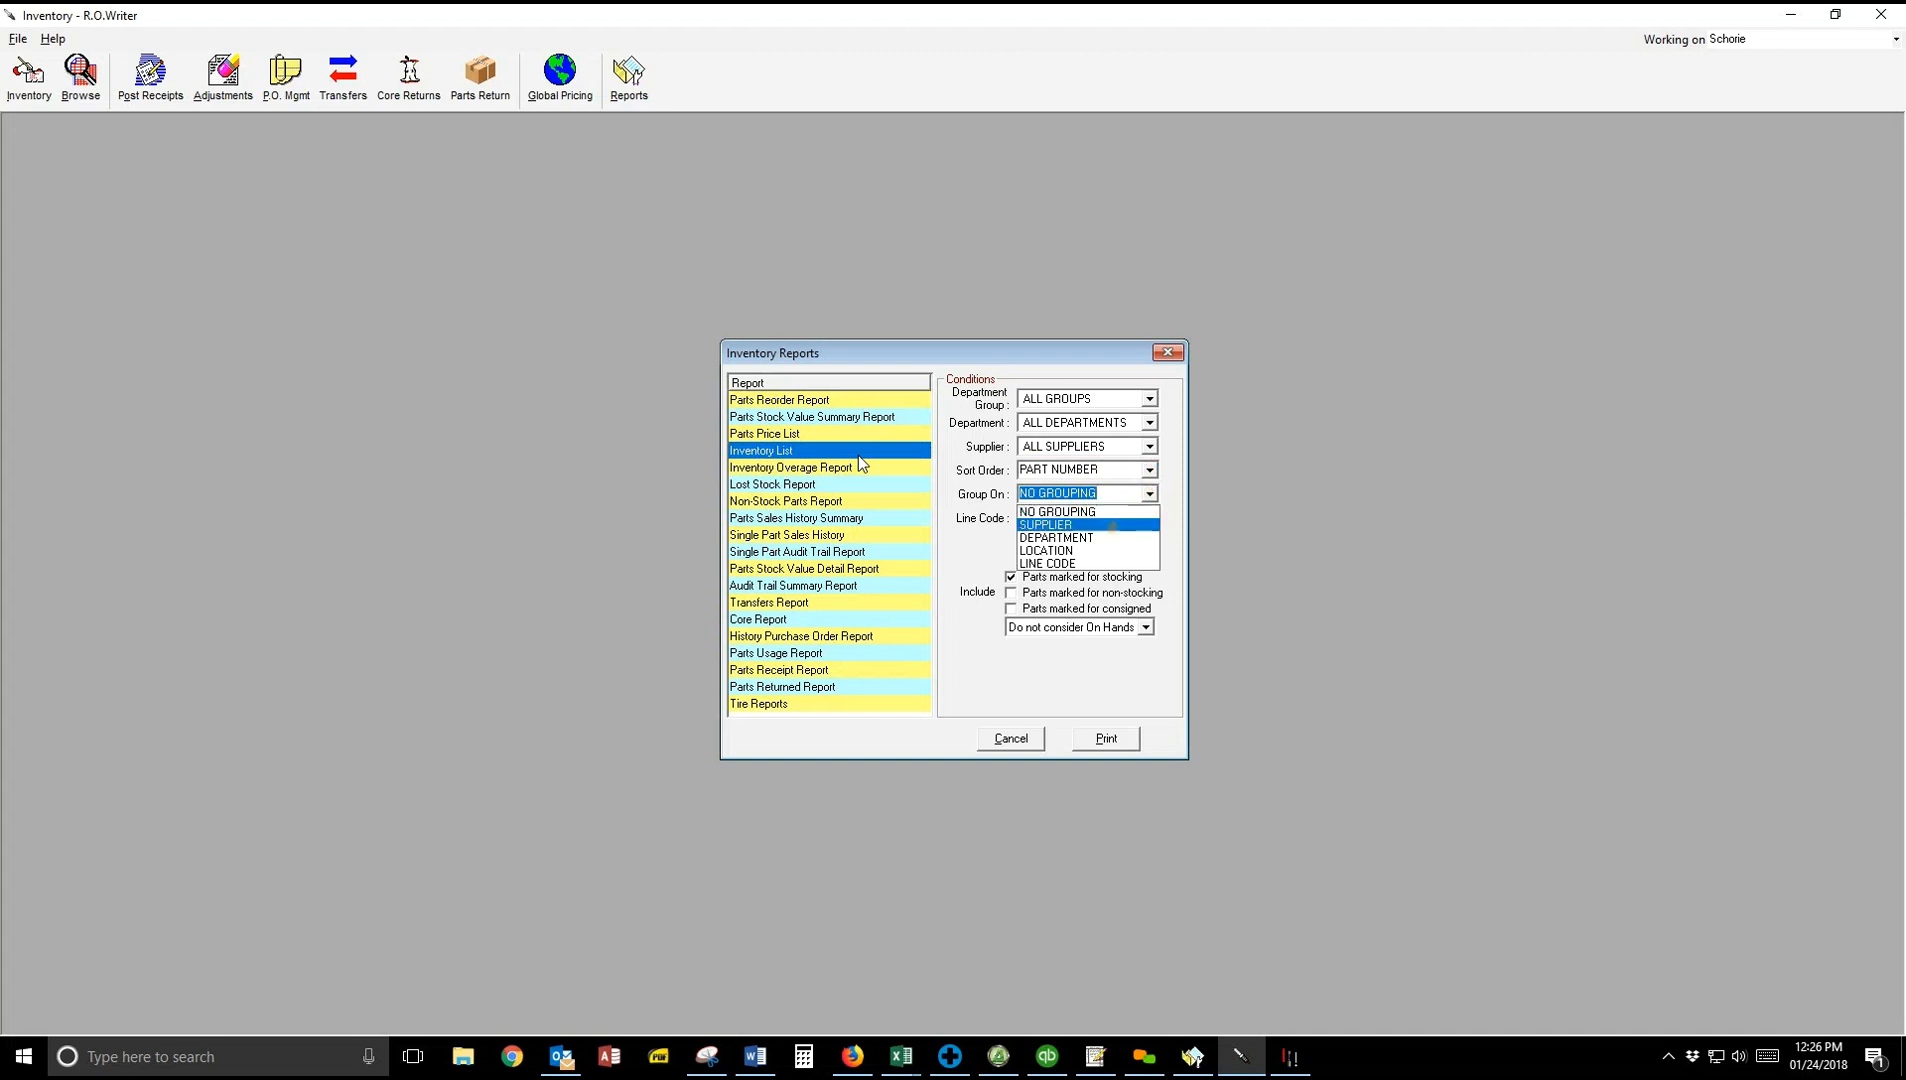
left_click(1056, 537)
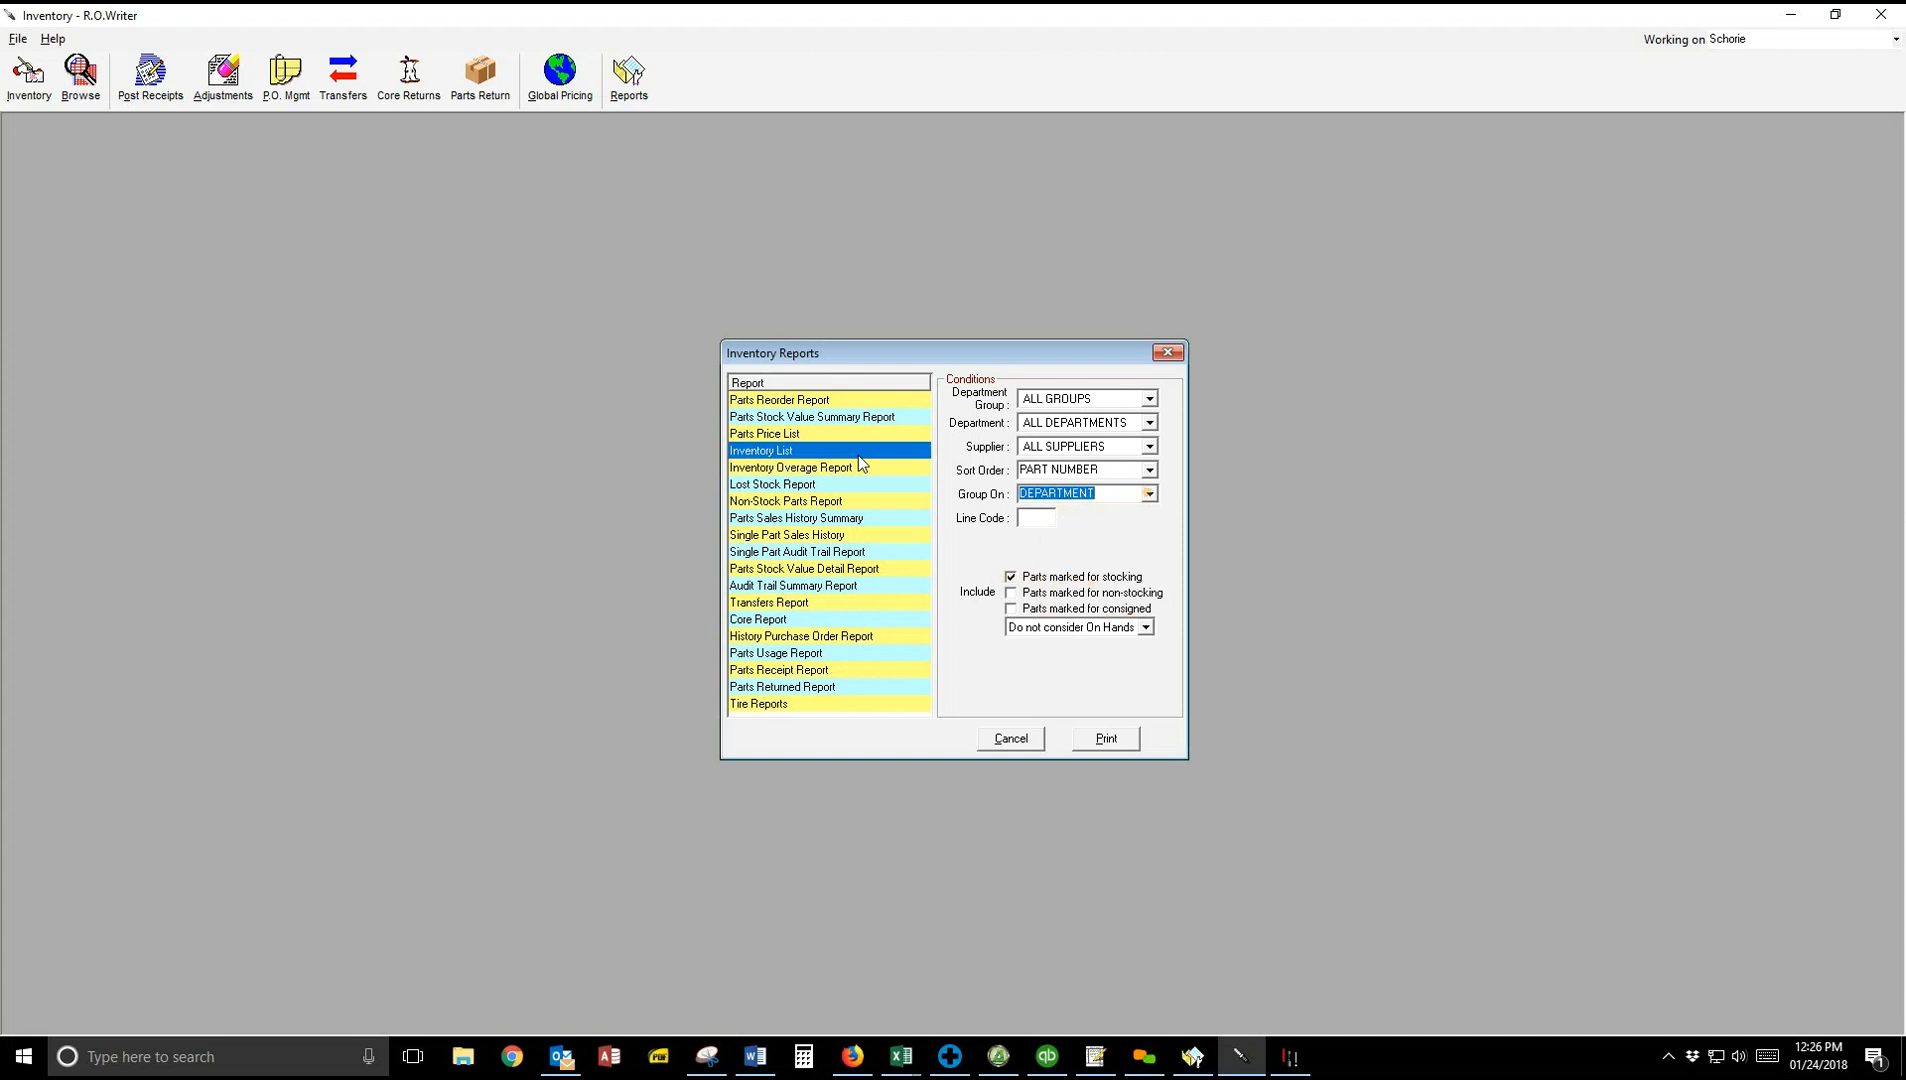
Step: Set the Inventory List report back to NO GROUPING and review the sort order choices, keeping PART NUMBER
left_click(1149, 493)
left_click(1145, 509)
left_click(1150, 470)
left_click(1150, 470)
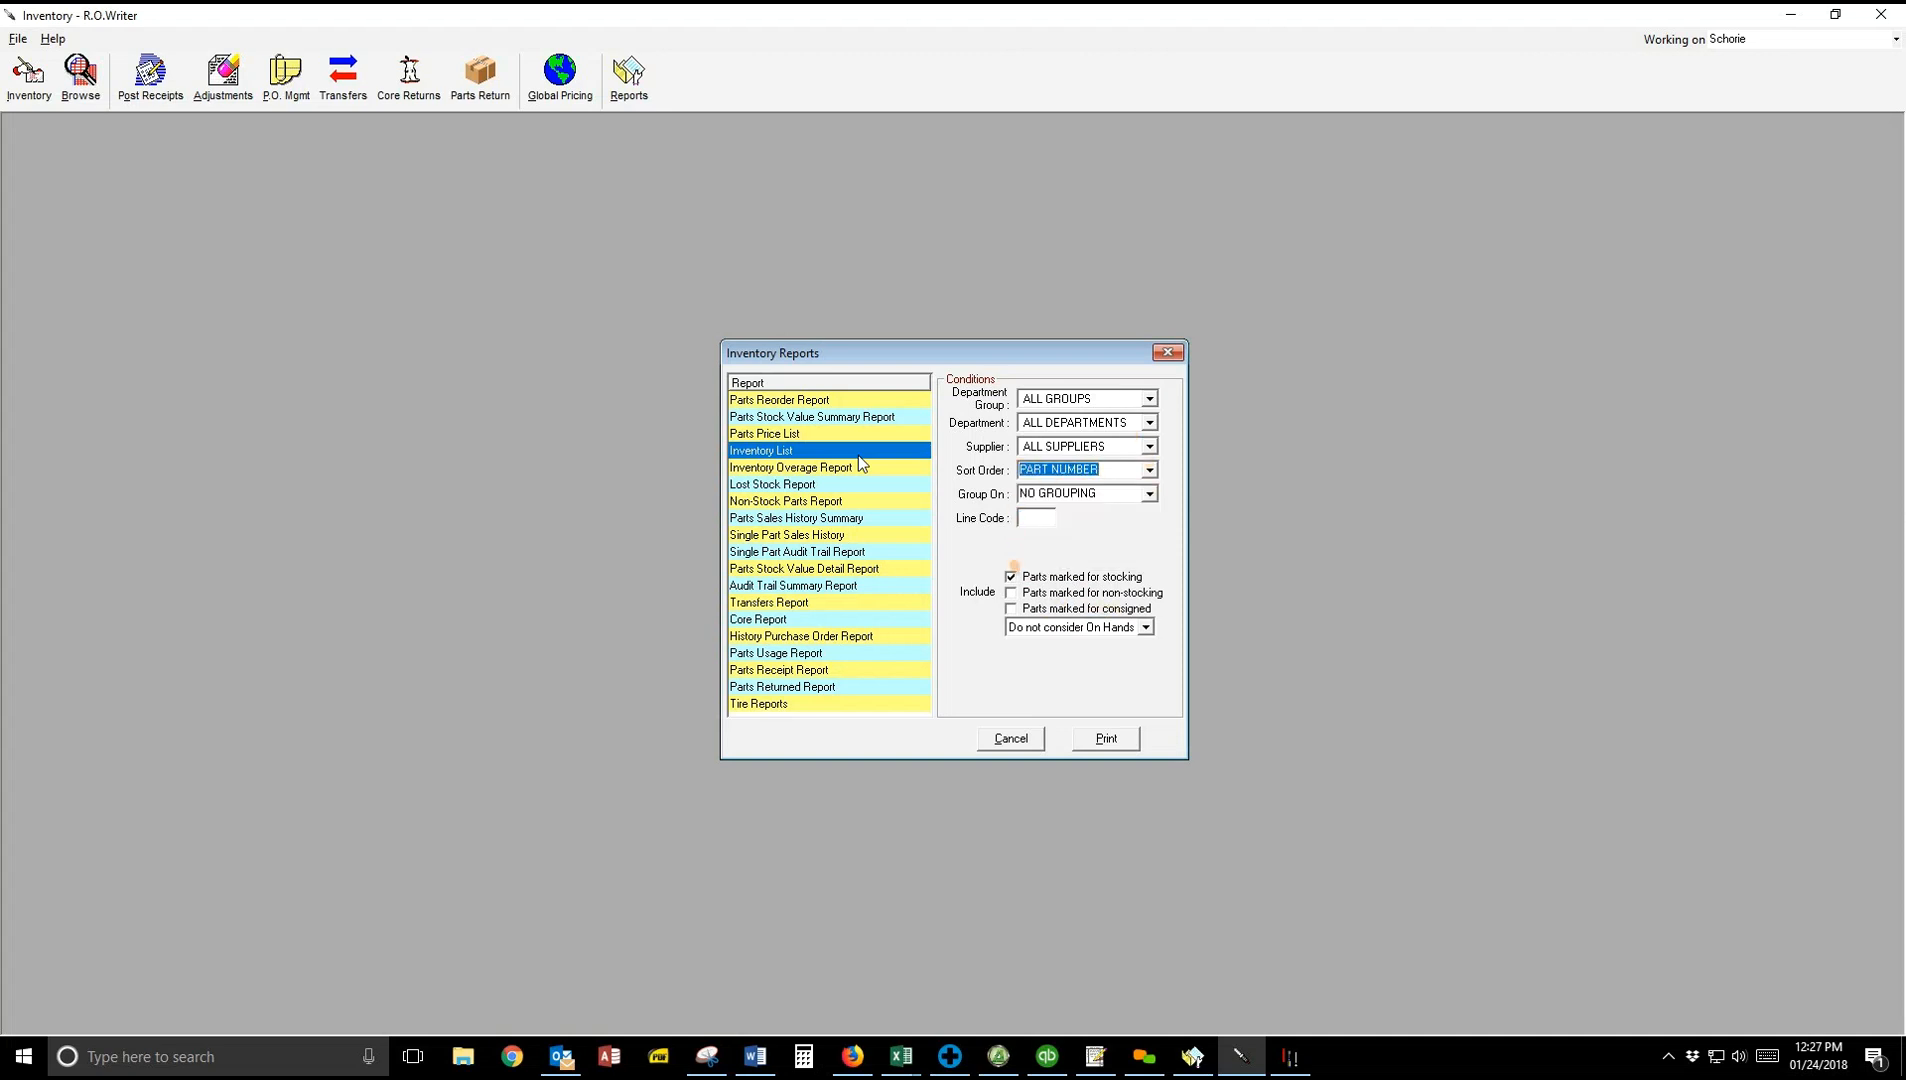
Step: Preview the Inventory List on screen with only parts marked for consigned included, and close the preview and the reports window
left_click(1011, 577)
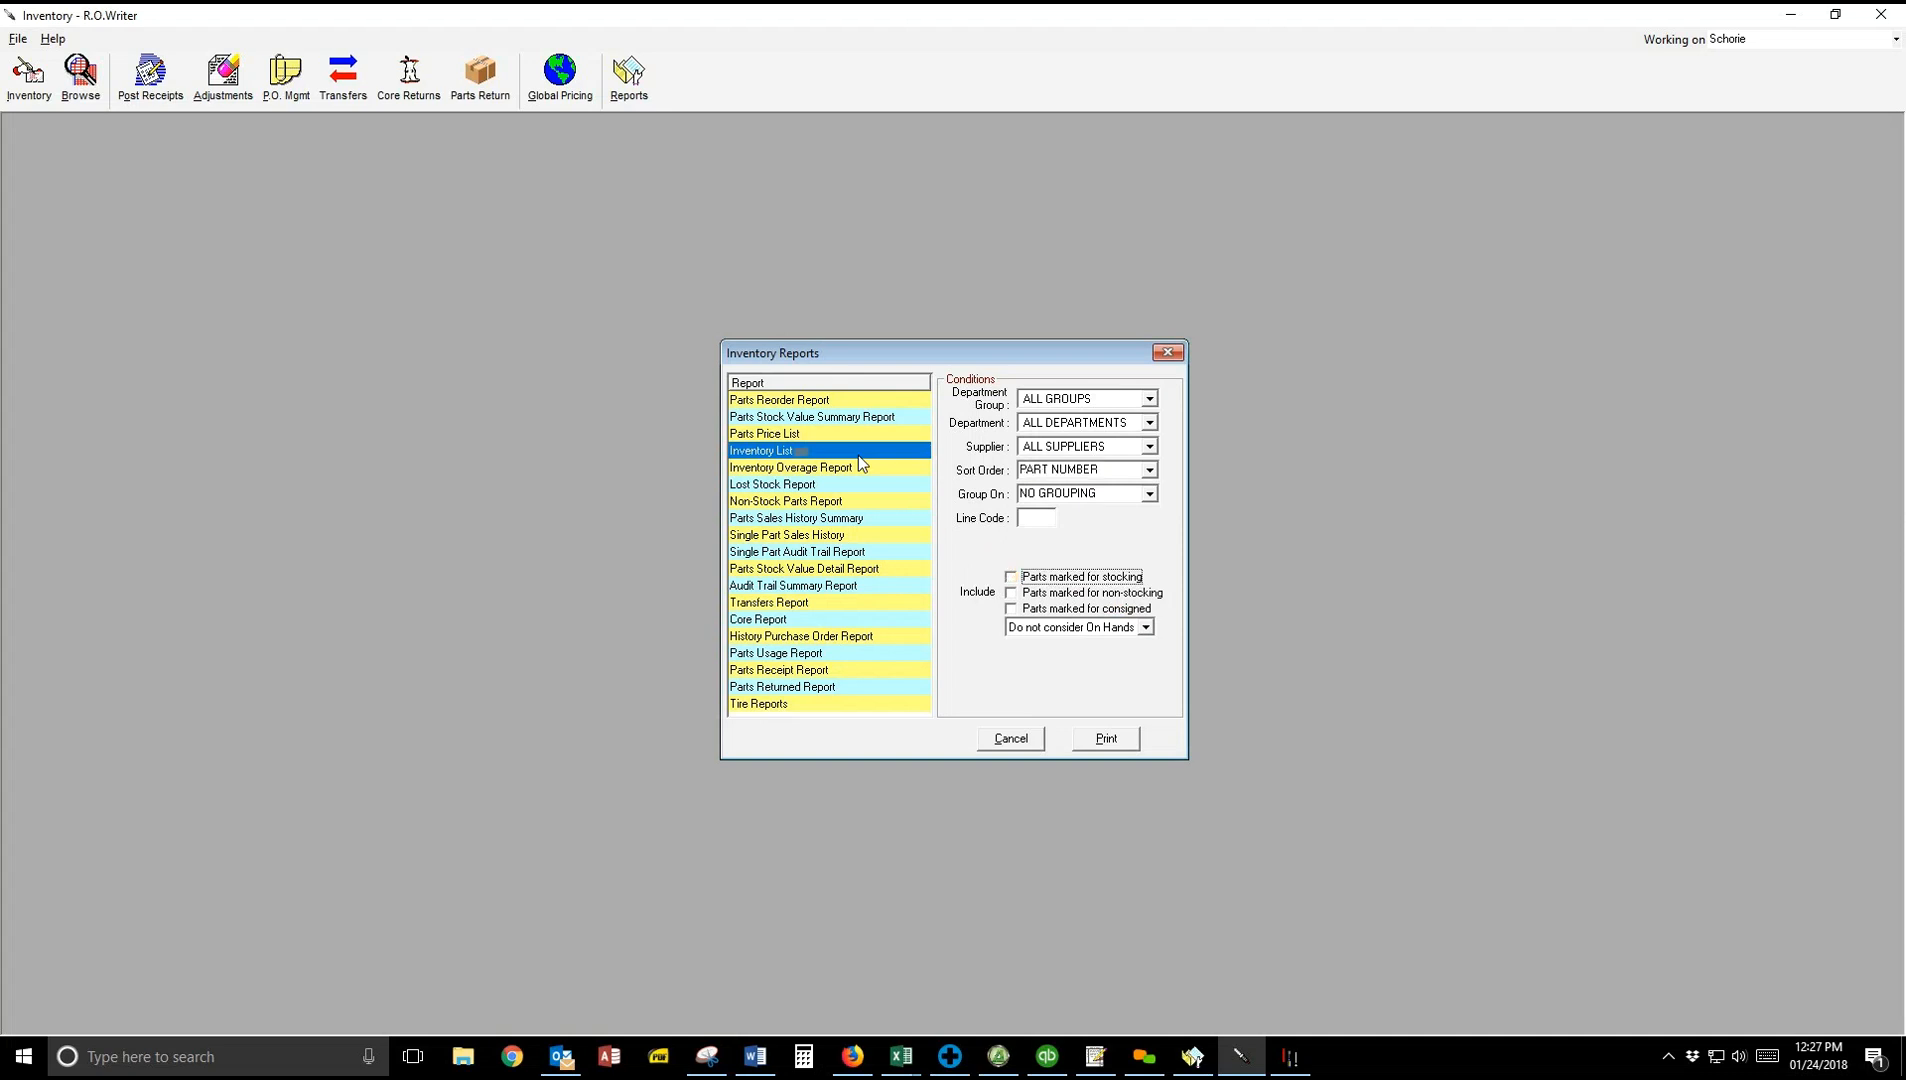
left_click(1011, 609)
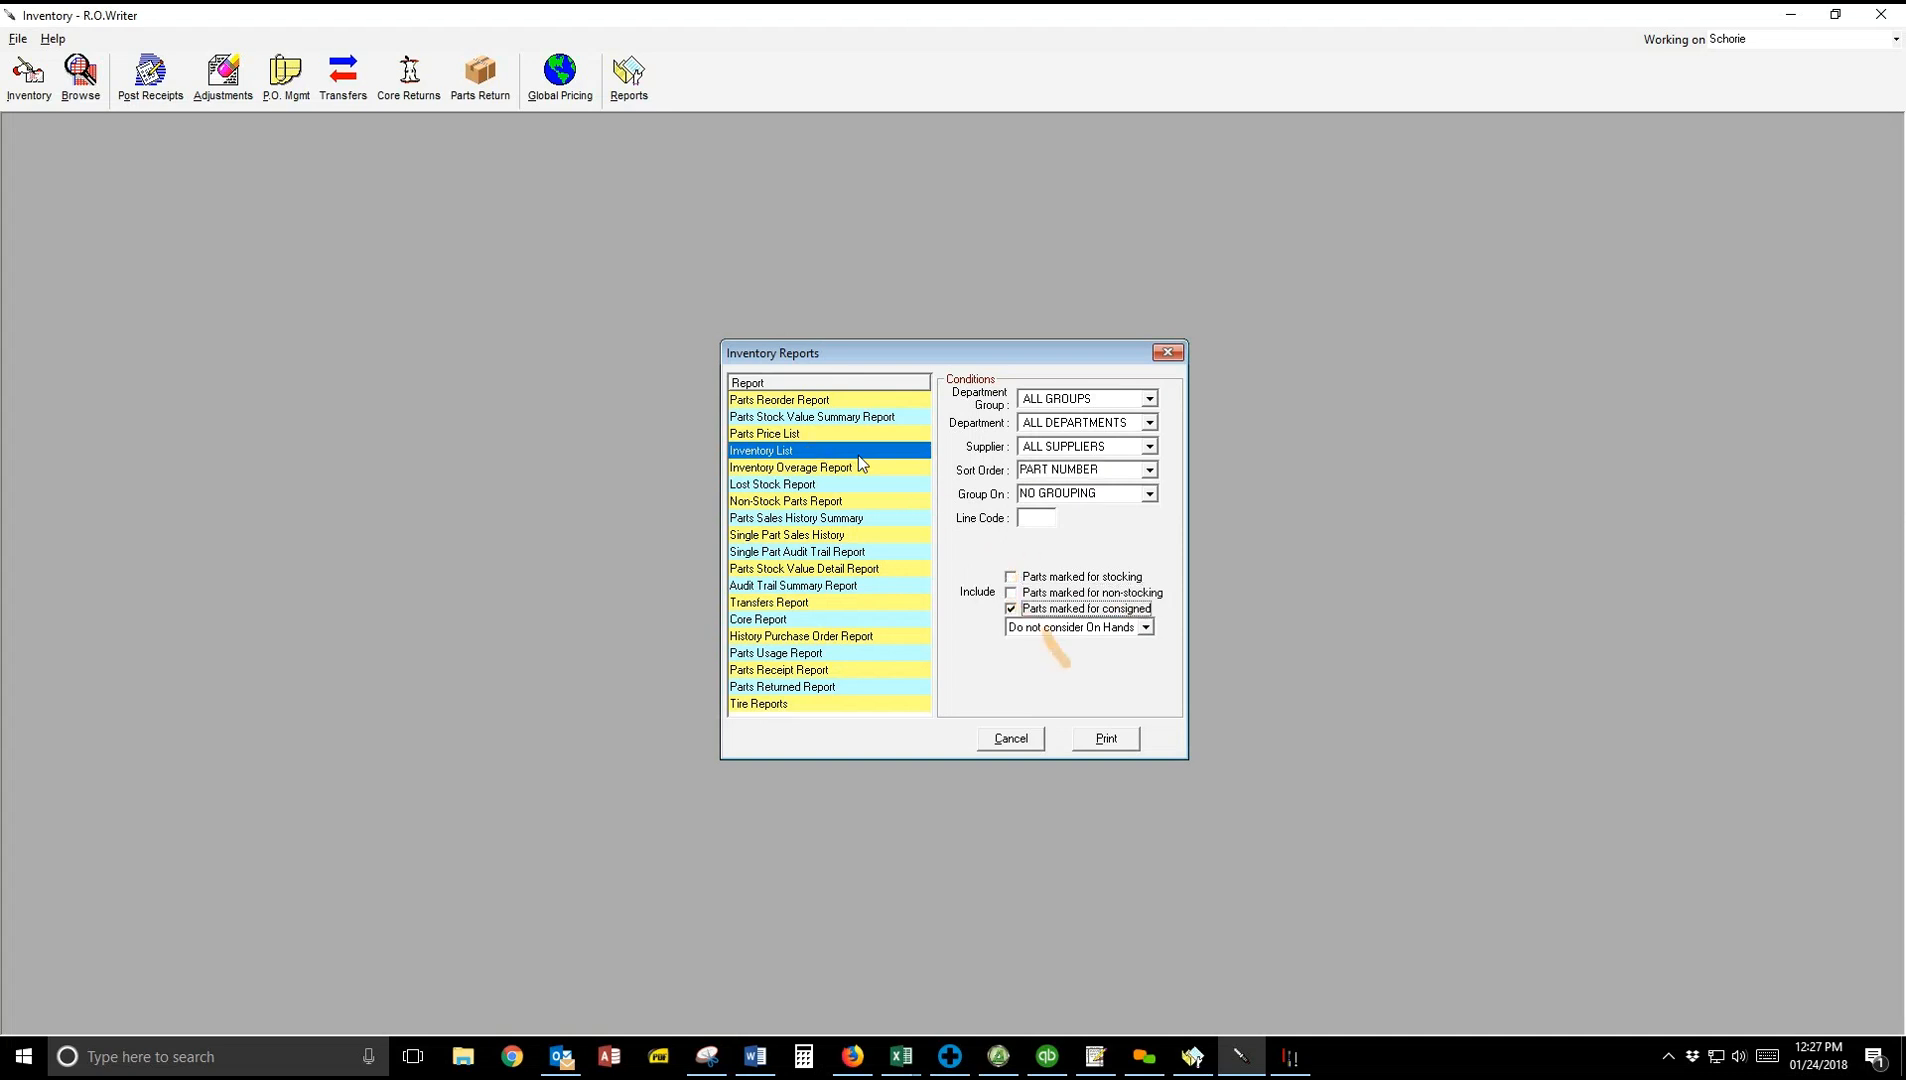
left_click(1108, 739)
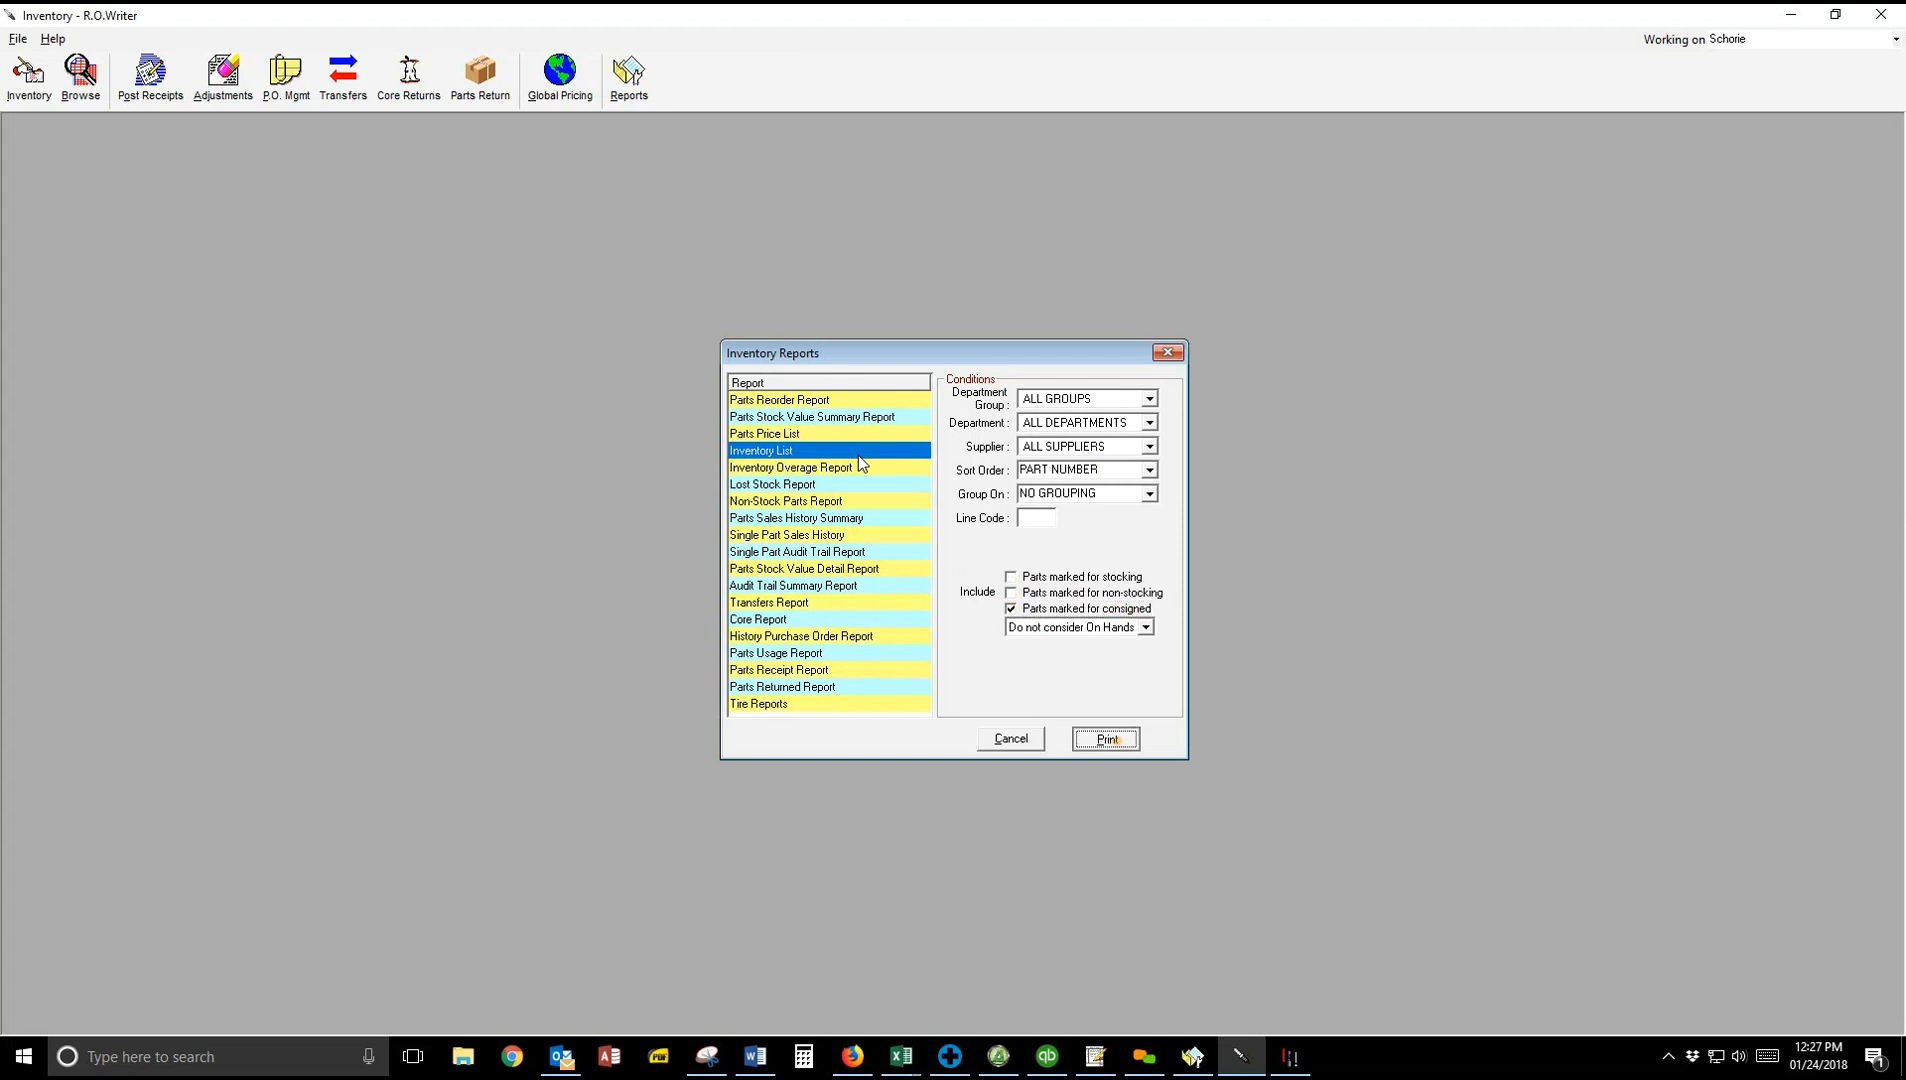
left_click(1041, 627)
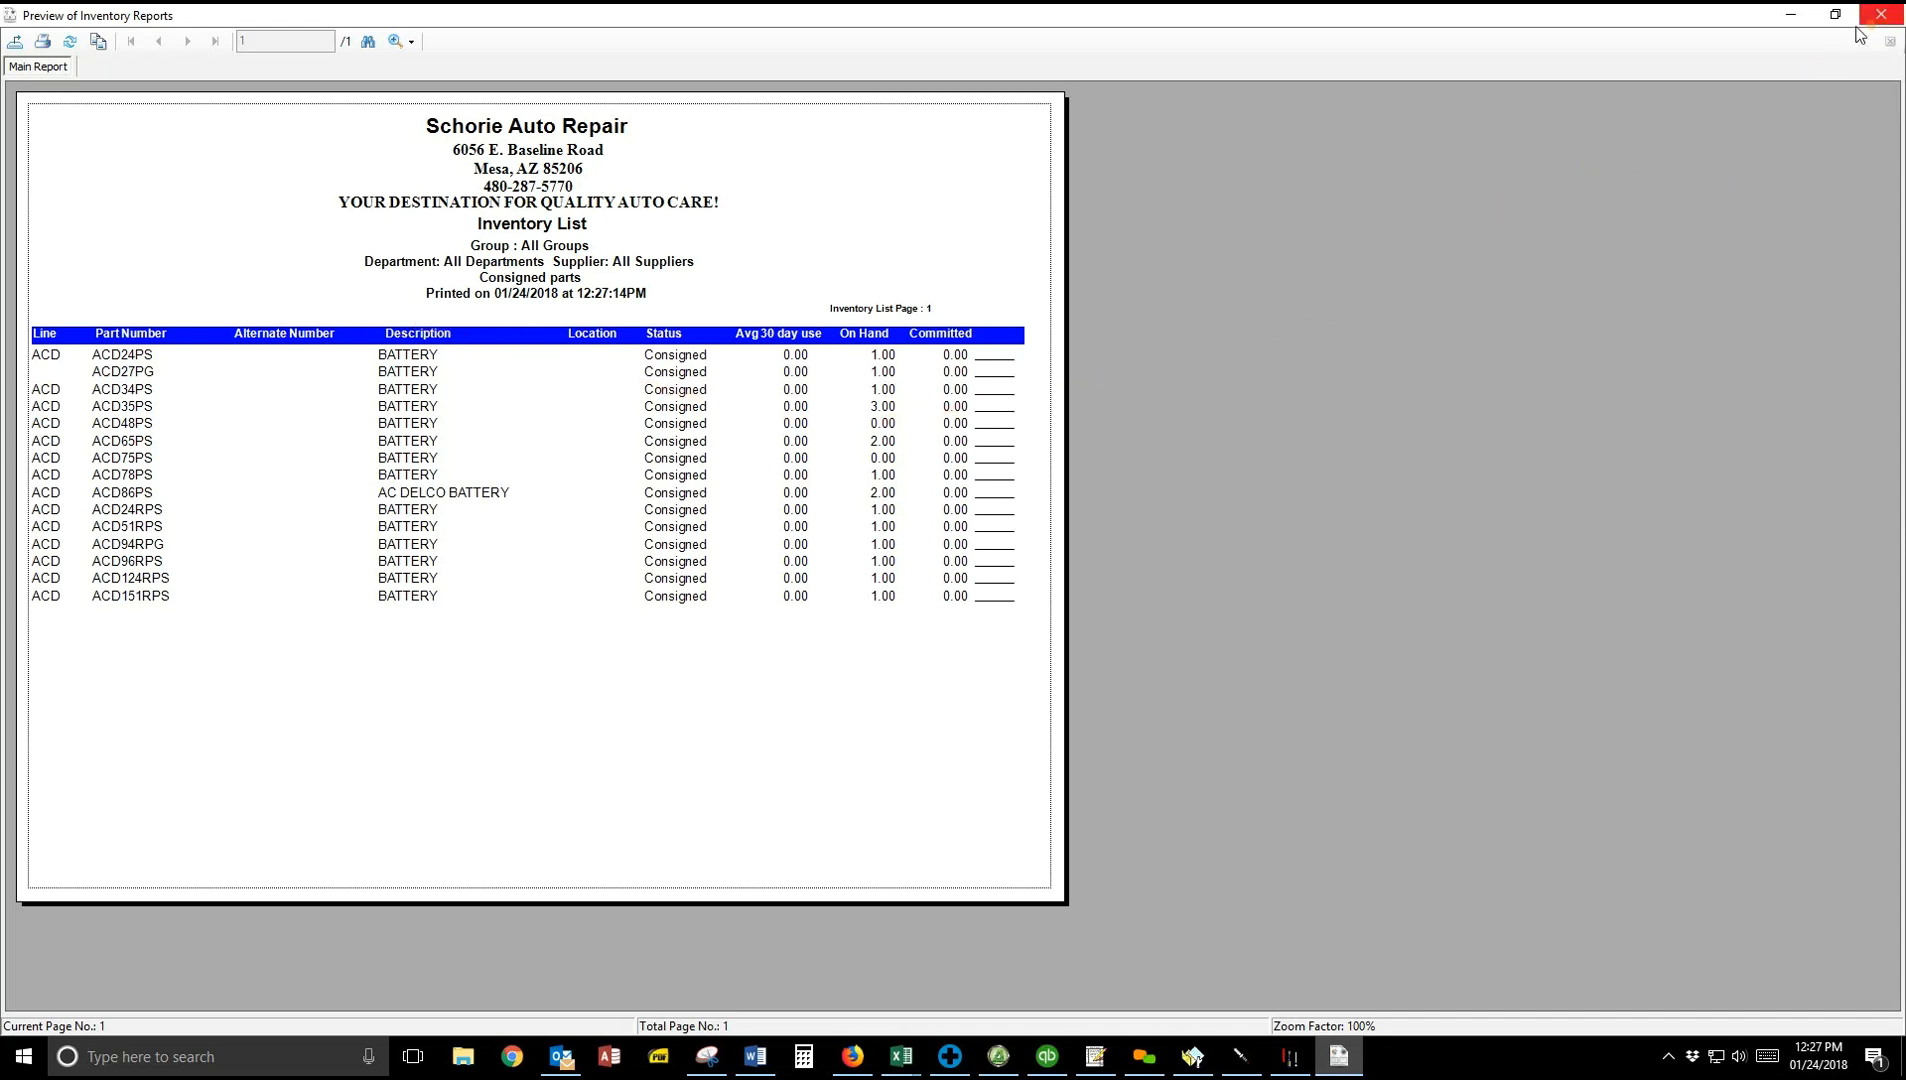
left_click(1884, 18)
left_click(1173, 351)
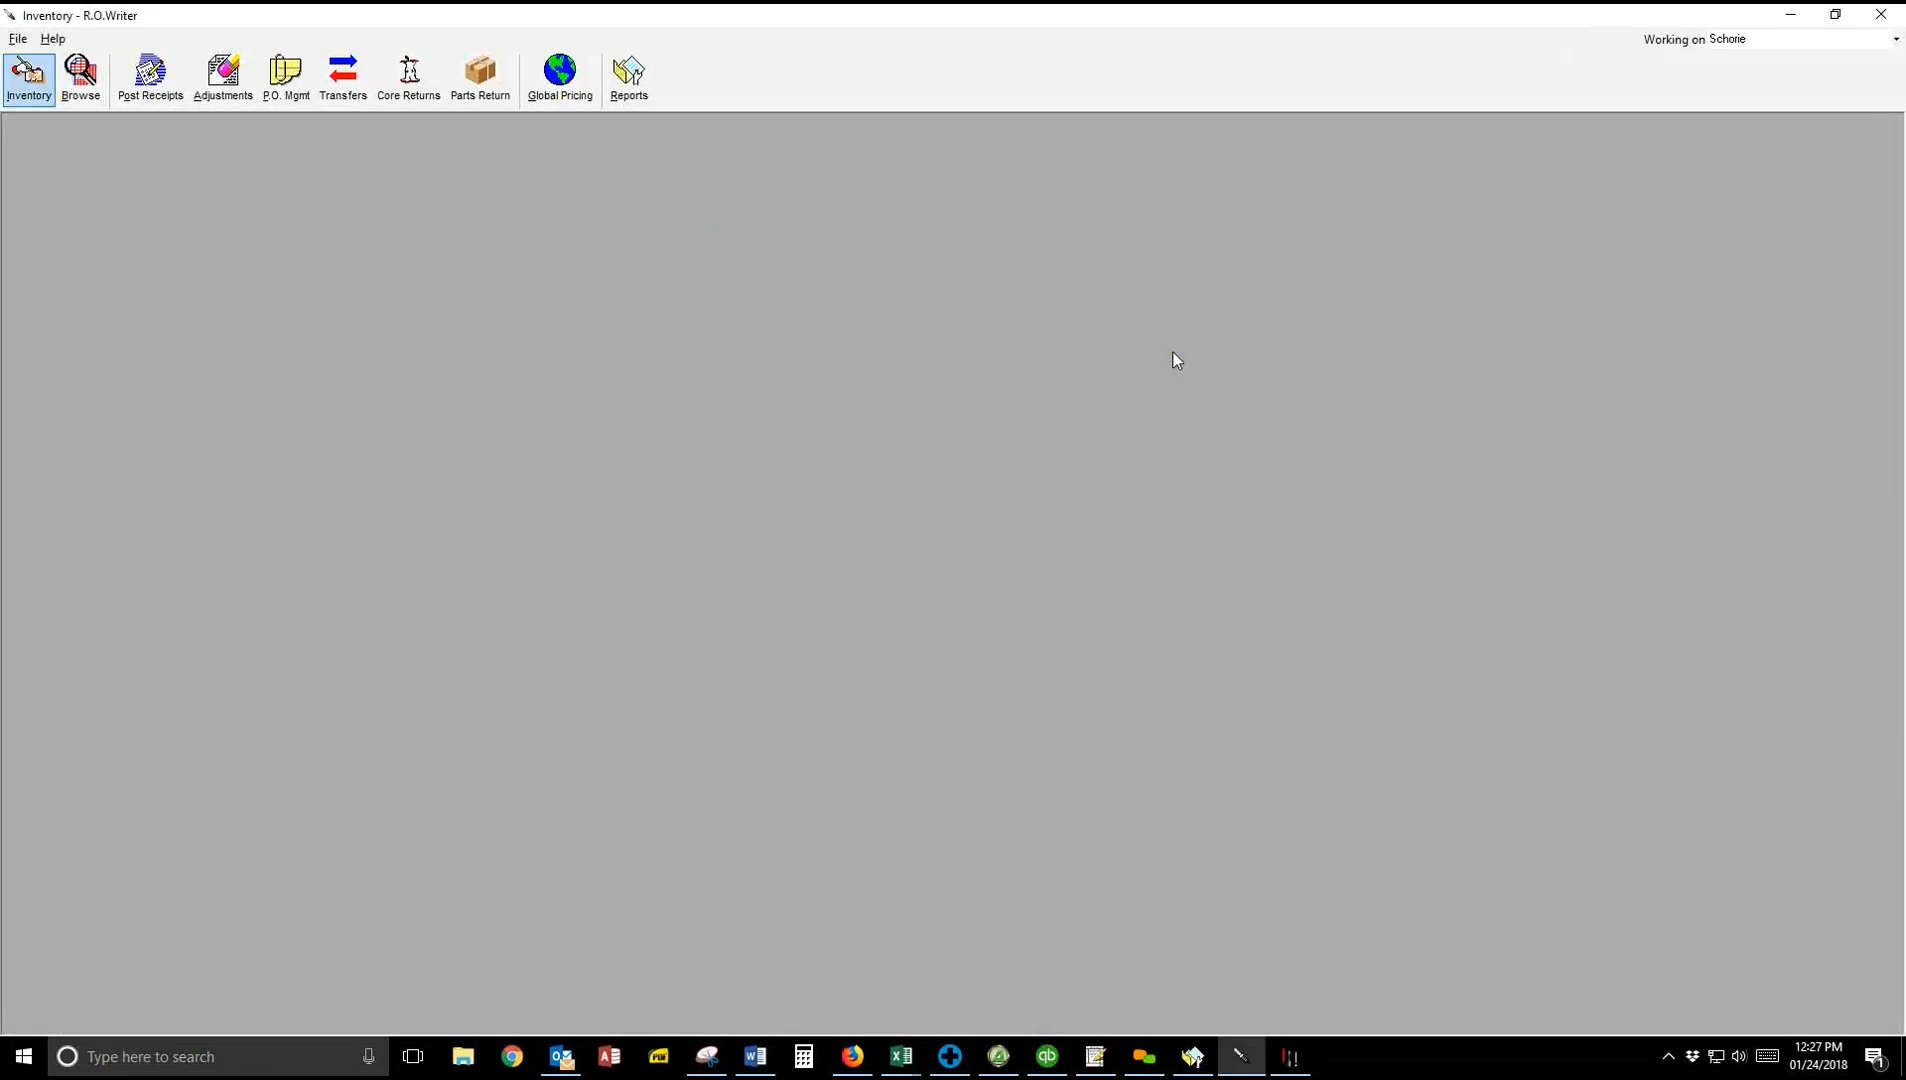
Step: Set the line code of inventory part ACD27PG to ACD, save the part, and close the inventory record window
left_click(29, 80)
left_click(66, 121)
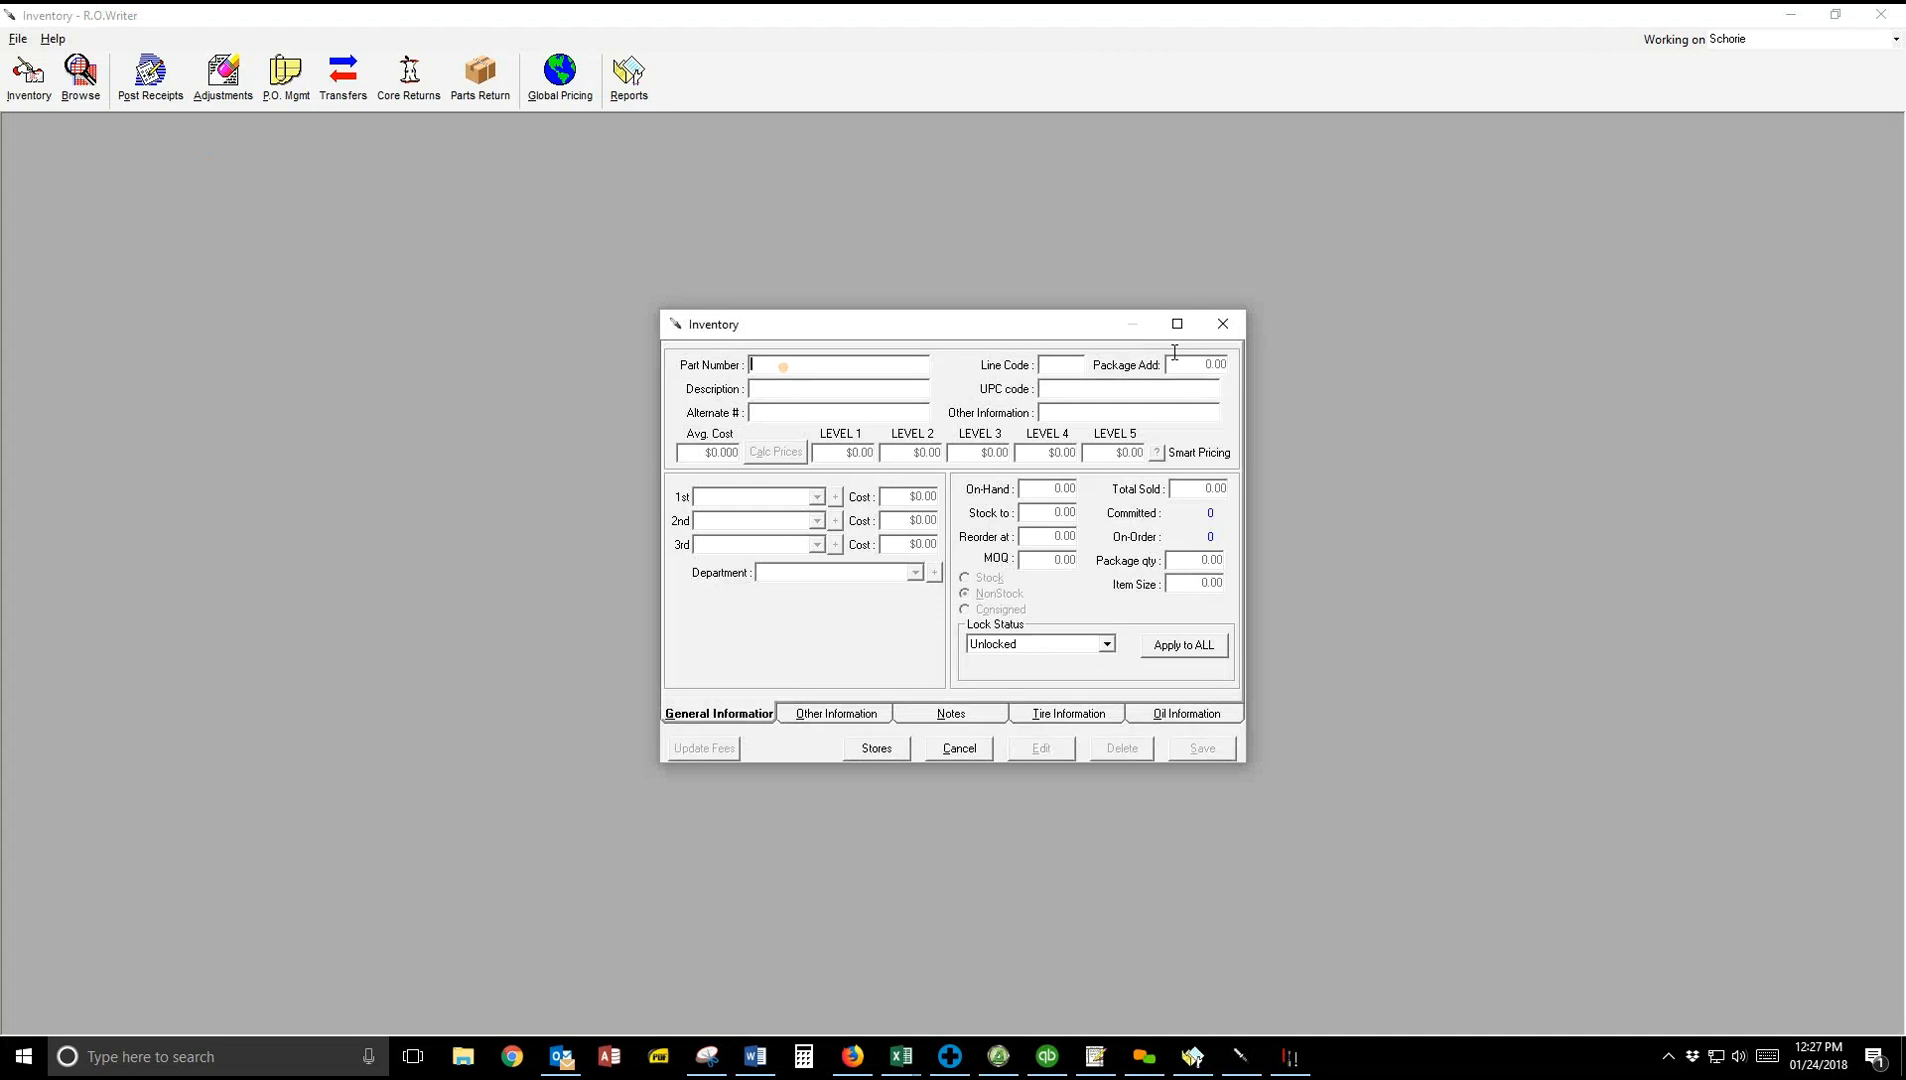
type("ACD27")
key("Return")
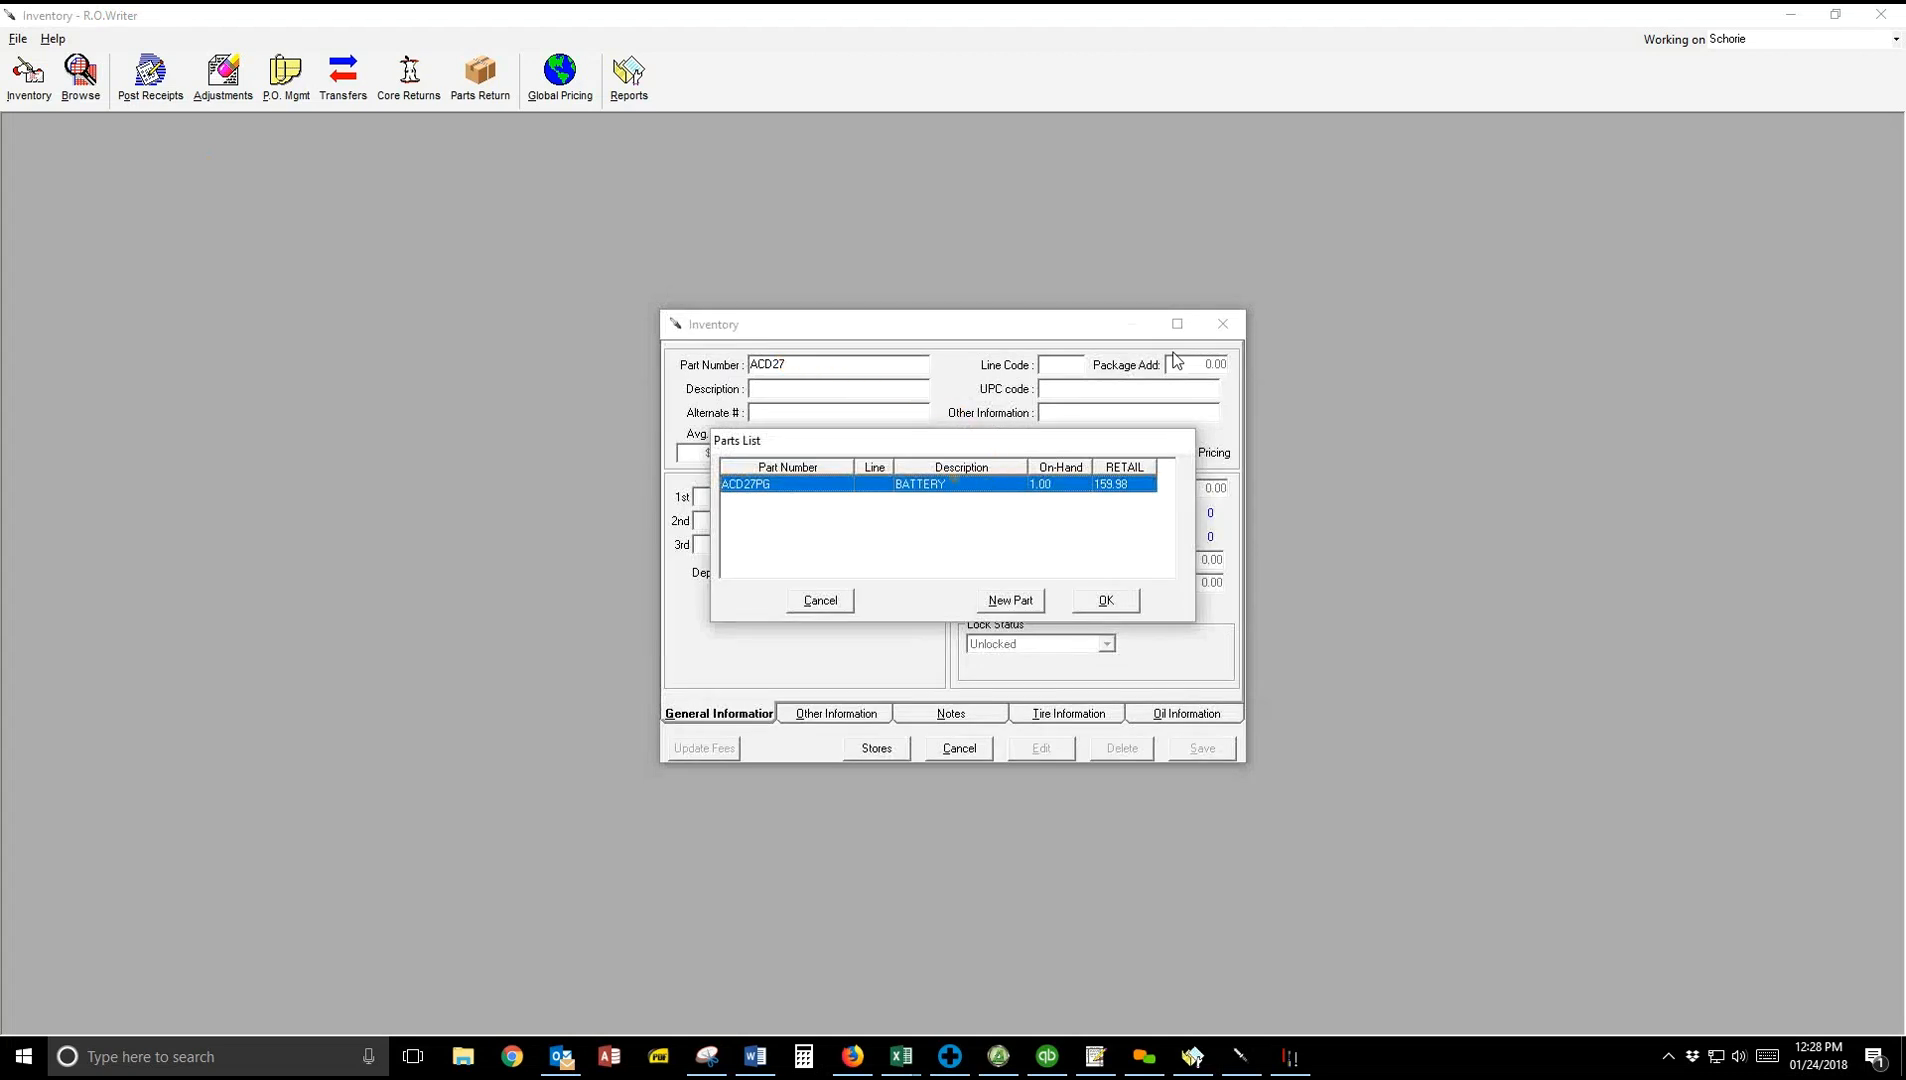
key("Return")
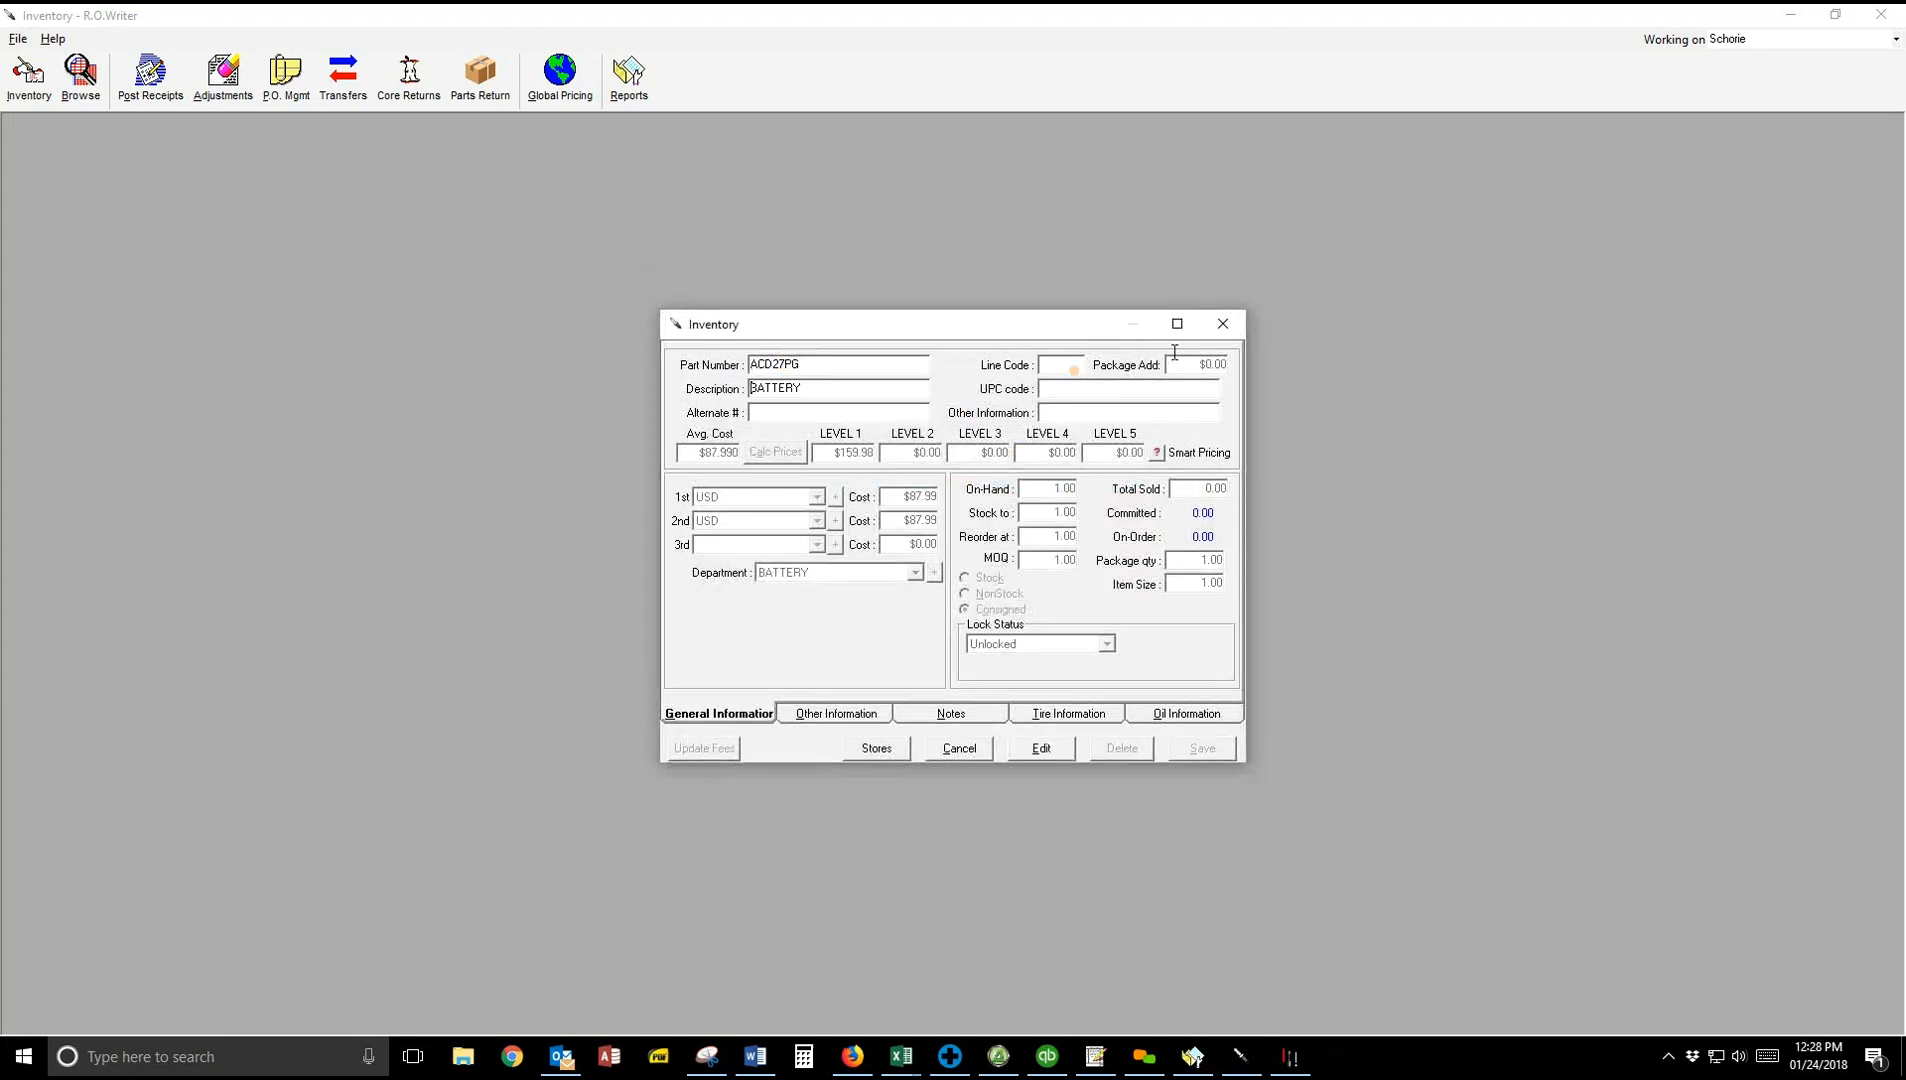
key("Return")
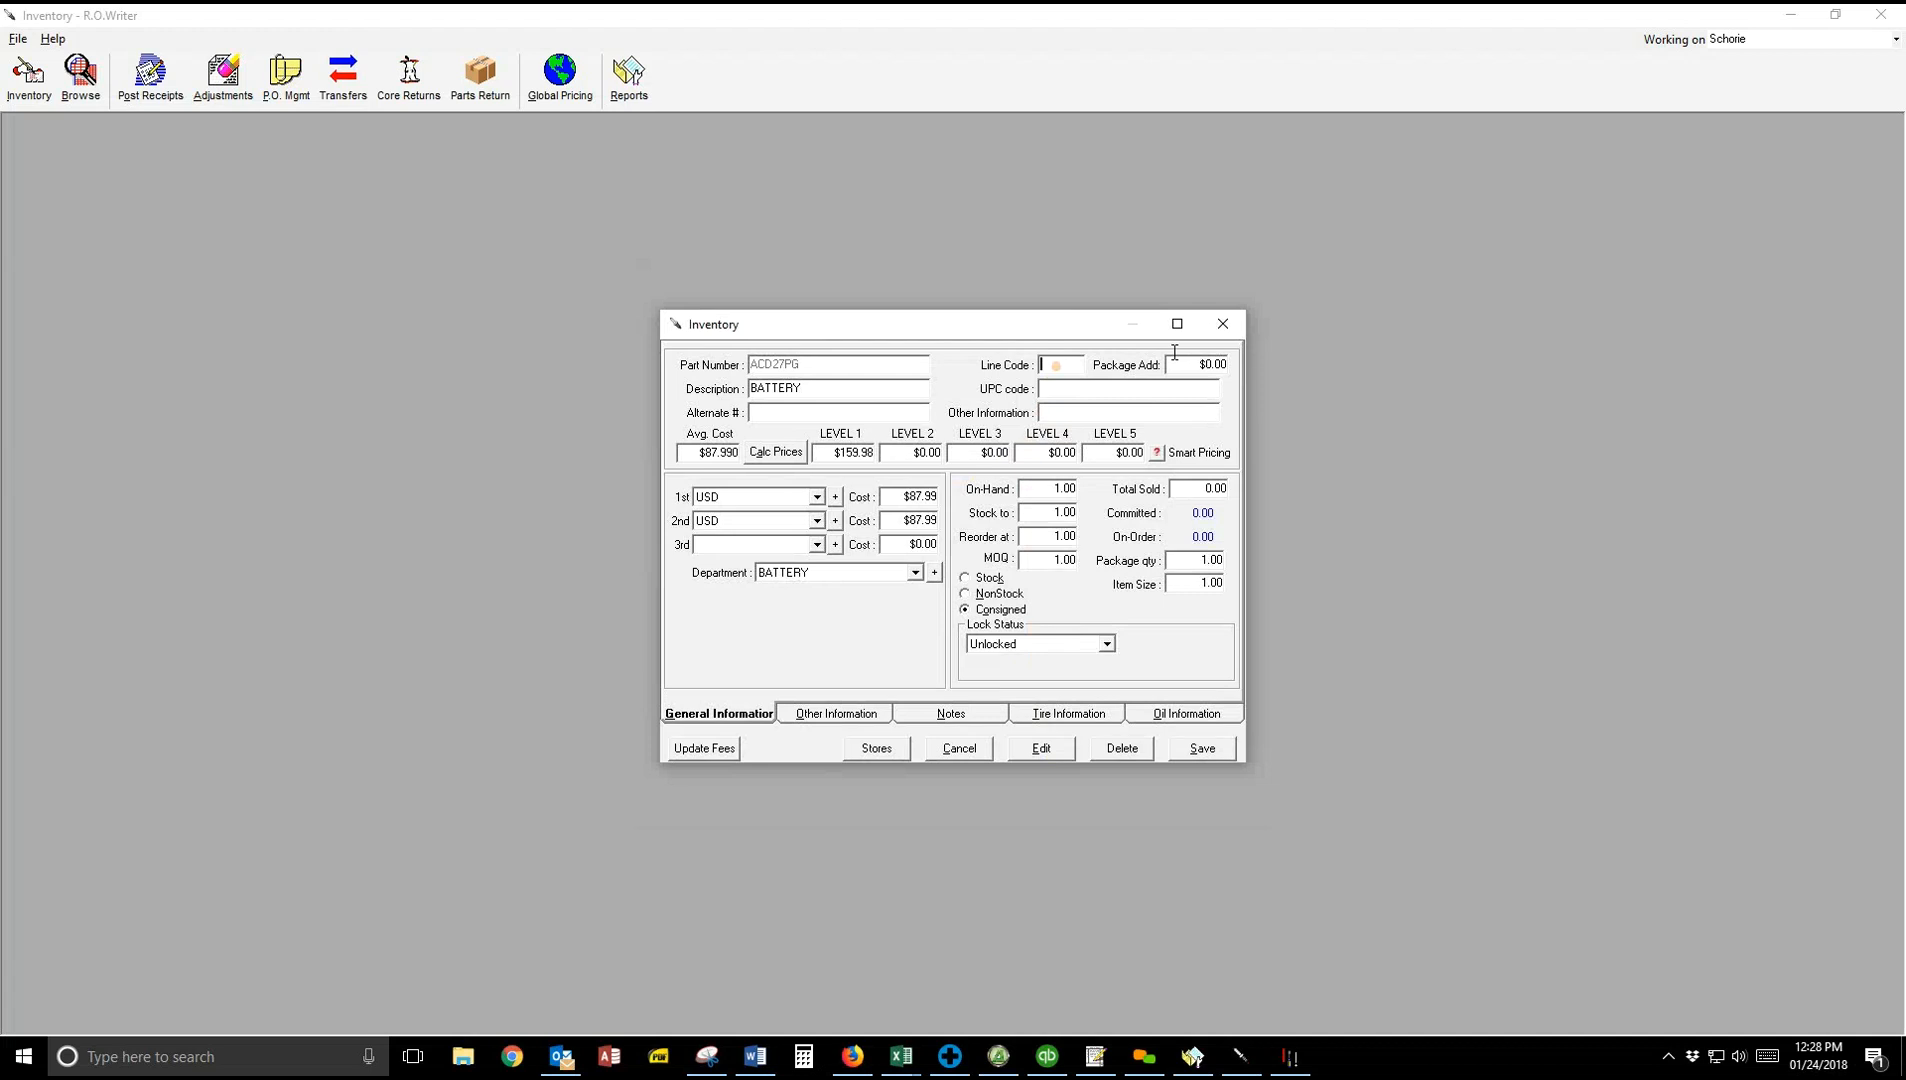
type("ACD")
left_click(1203, 748)
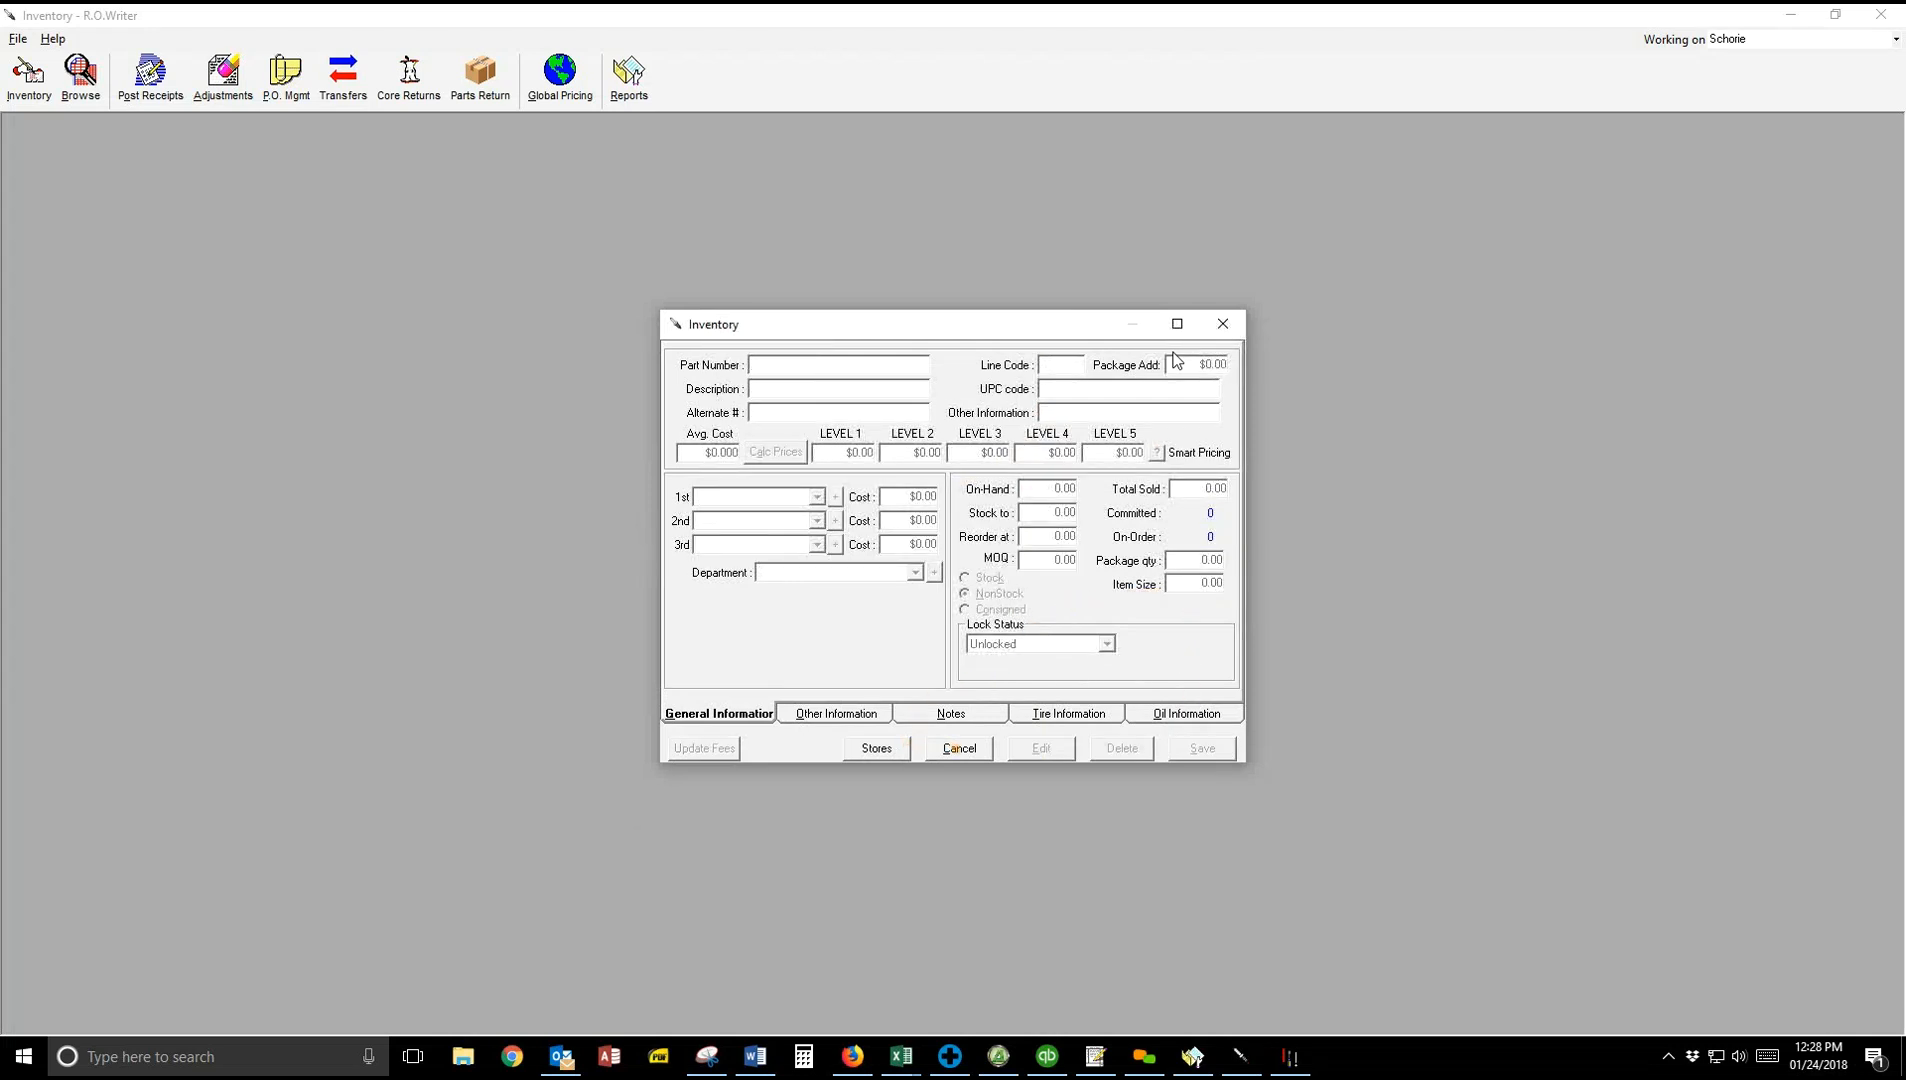
left_click(959, 748)
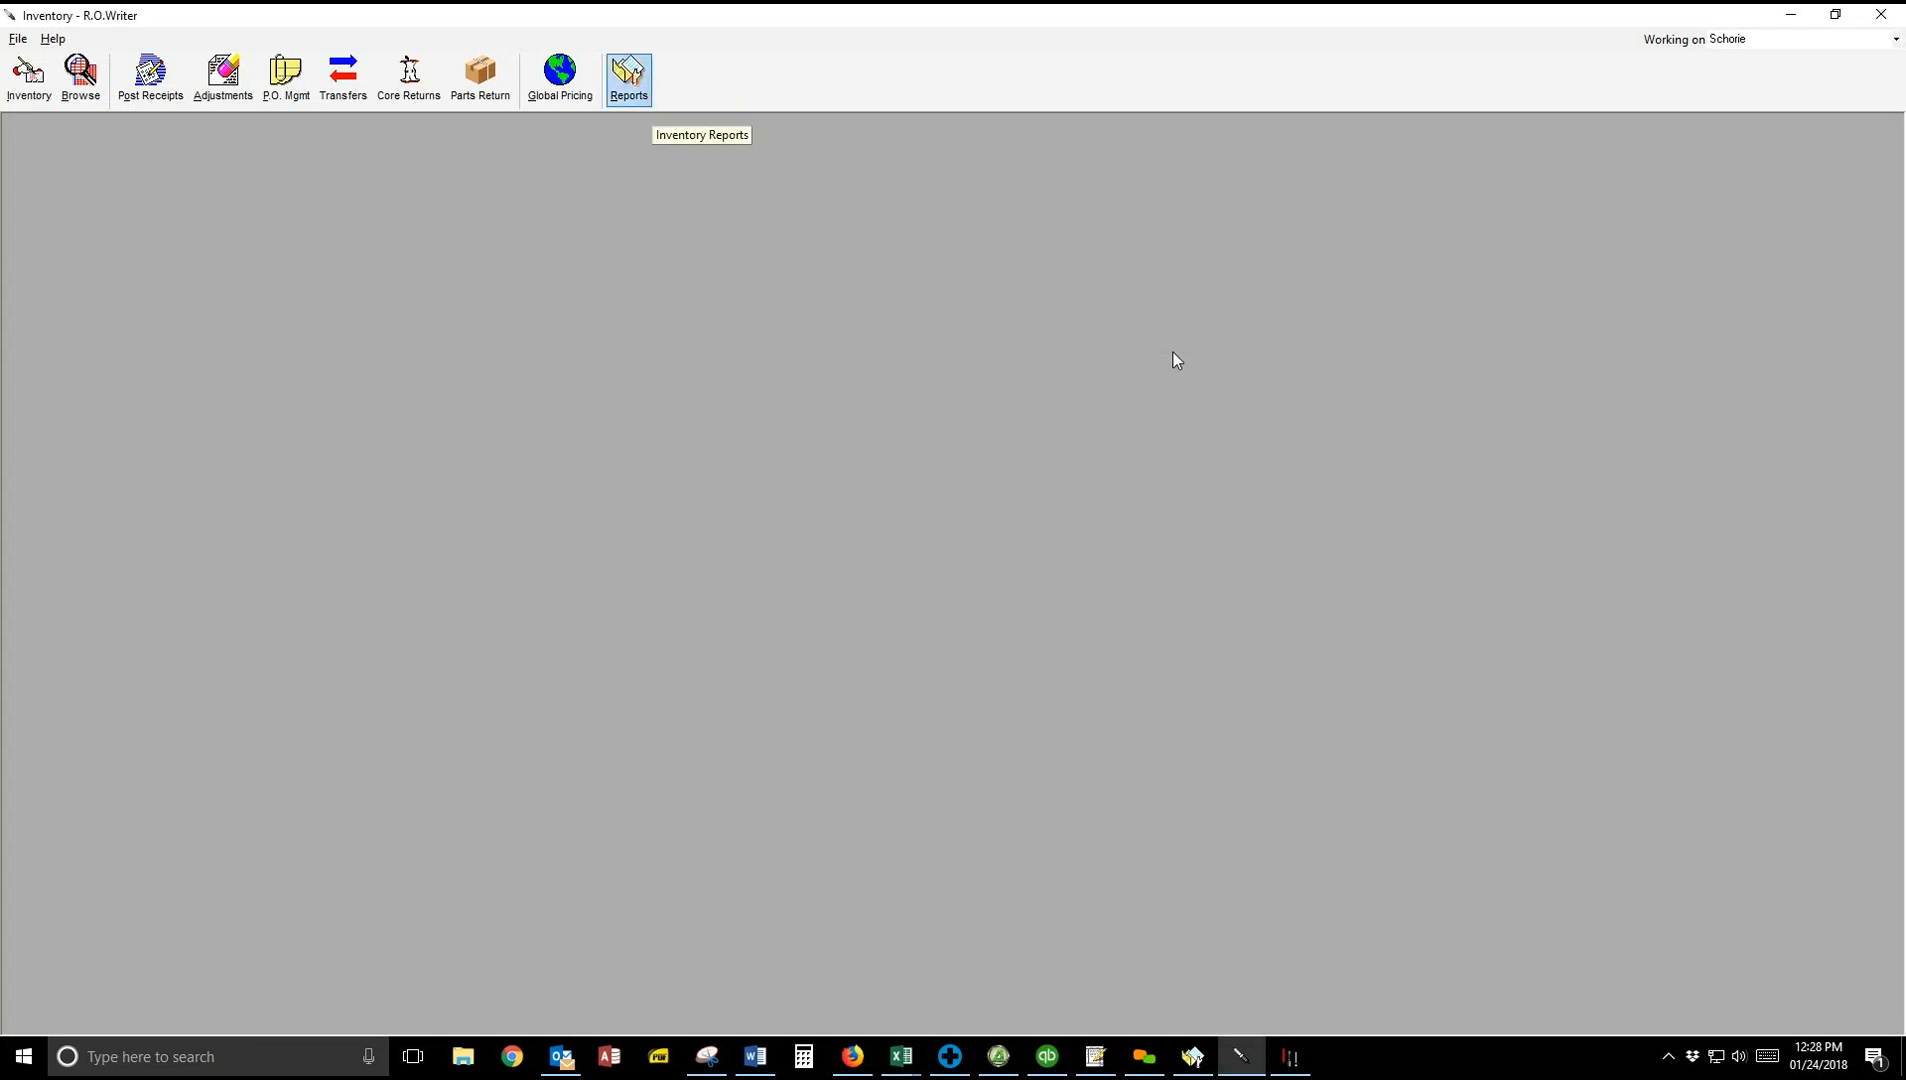
Step: Preview the Inventory List on screen for the BATTERY department with only consigned parts included, and close the preview
left_click(628, 75)
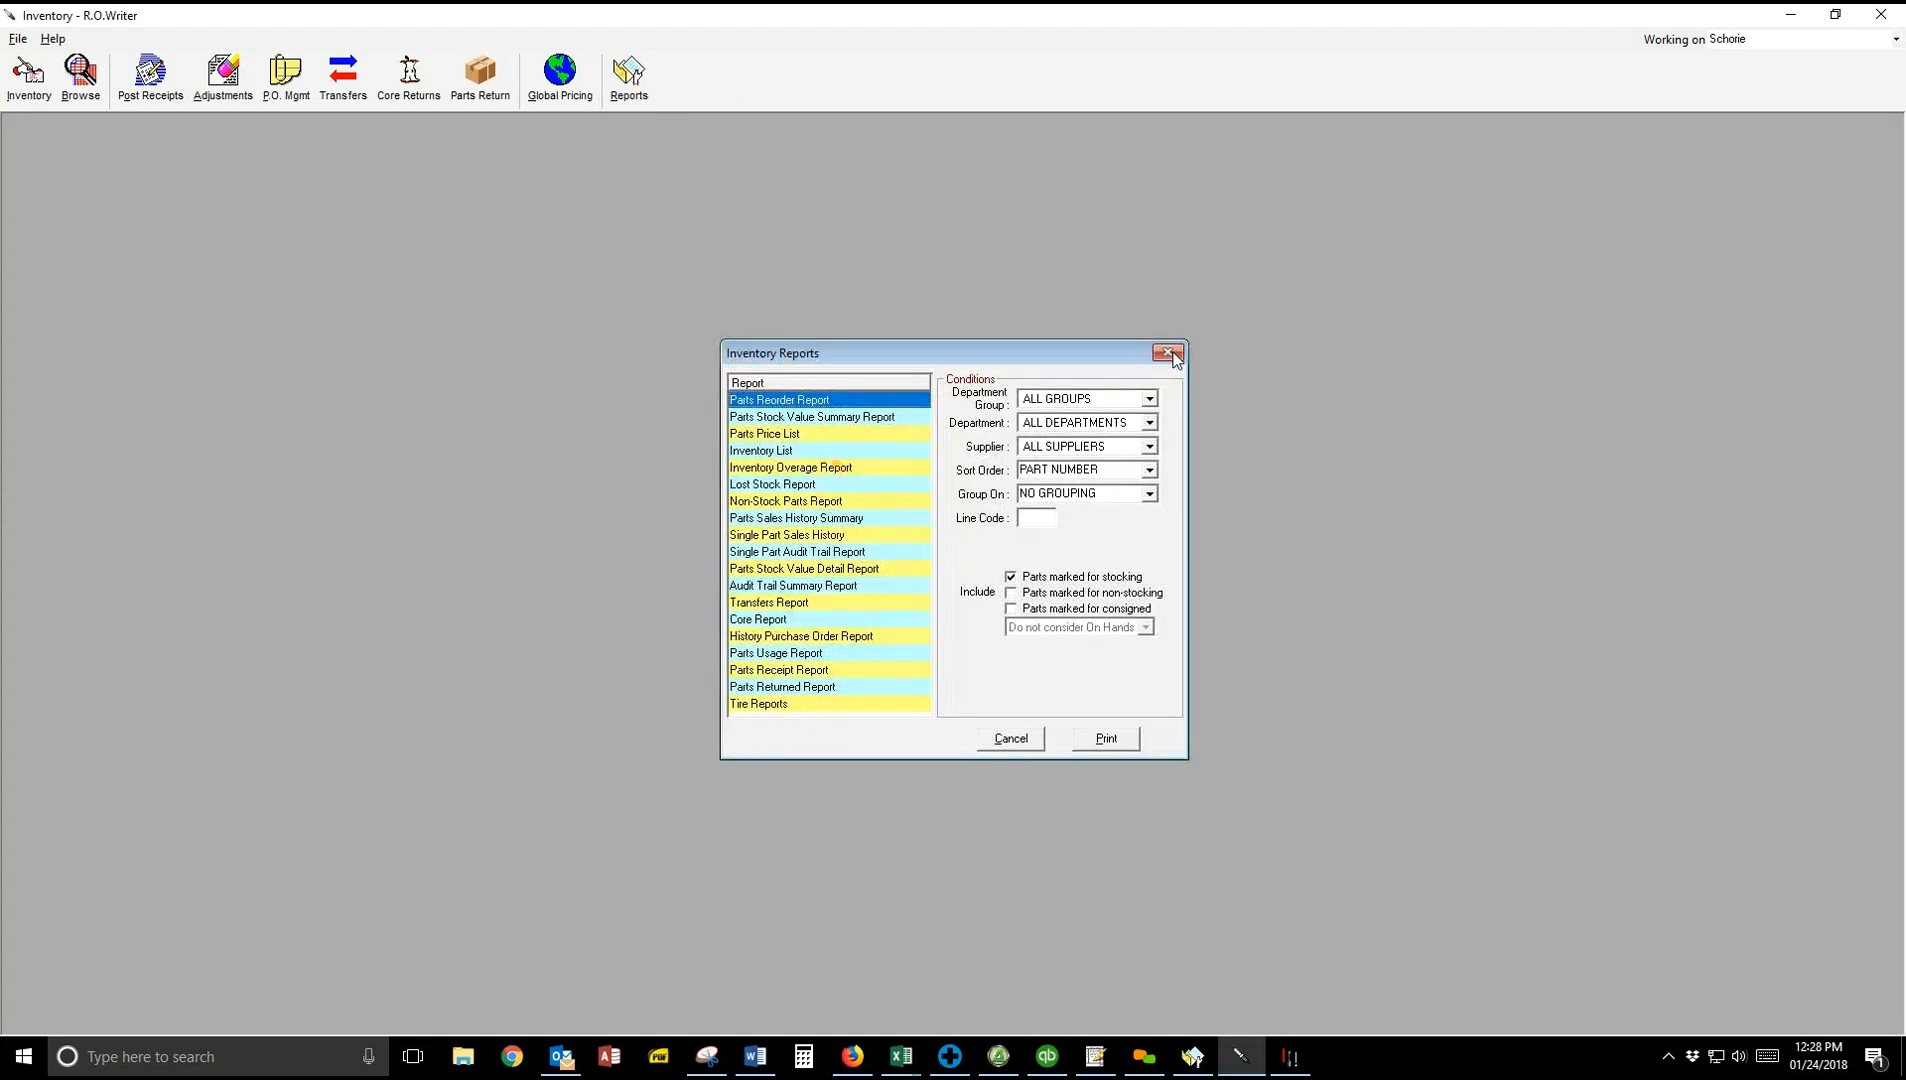
left_click(826, 450)
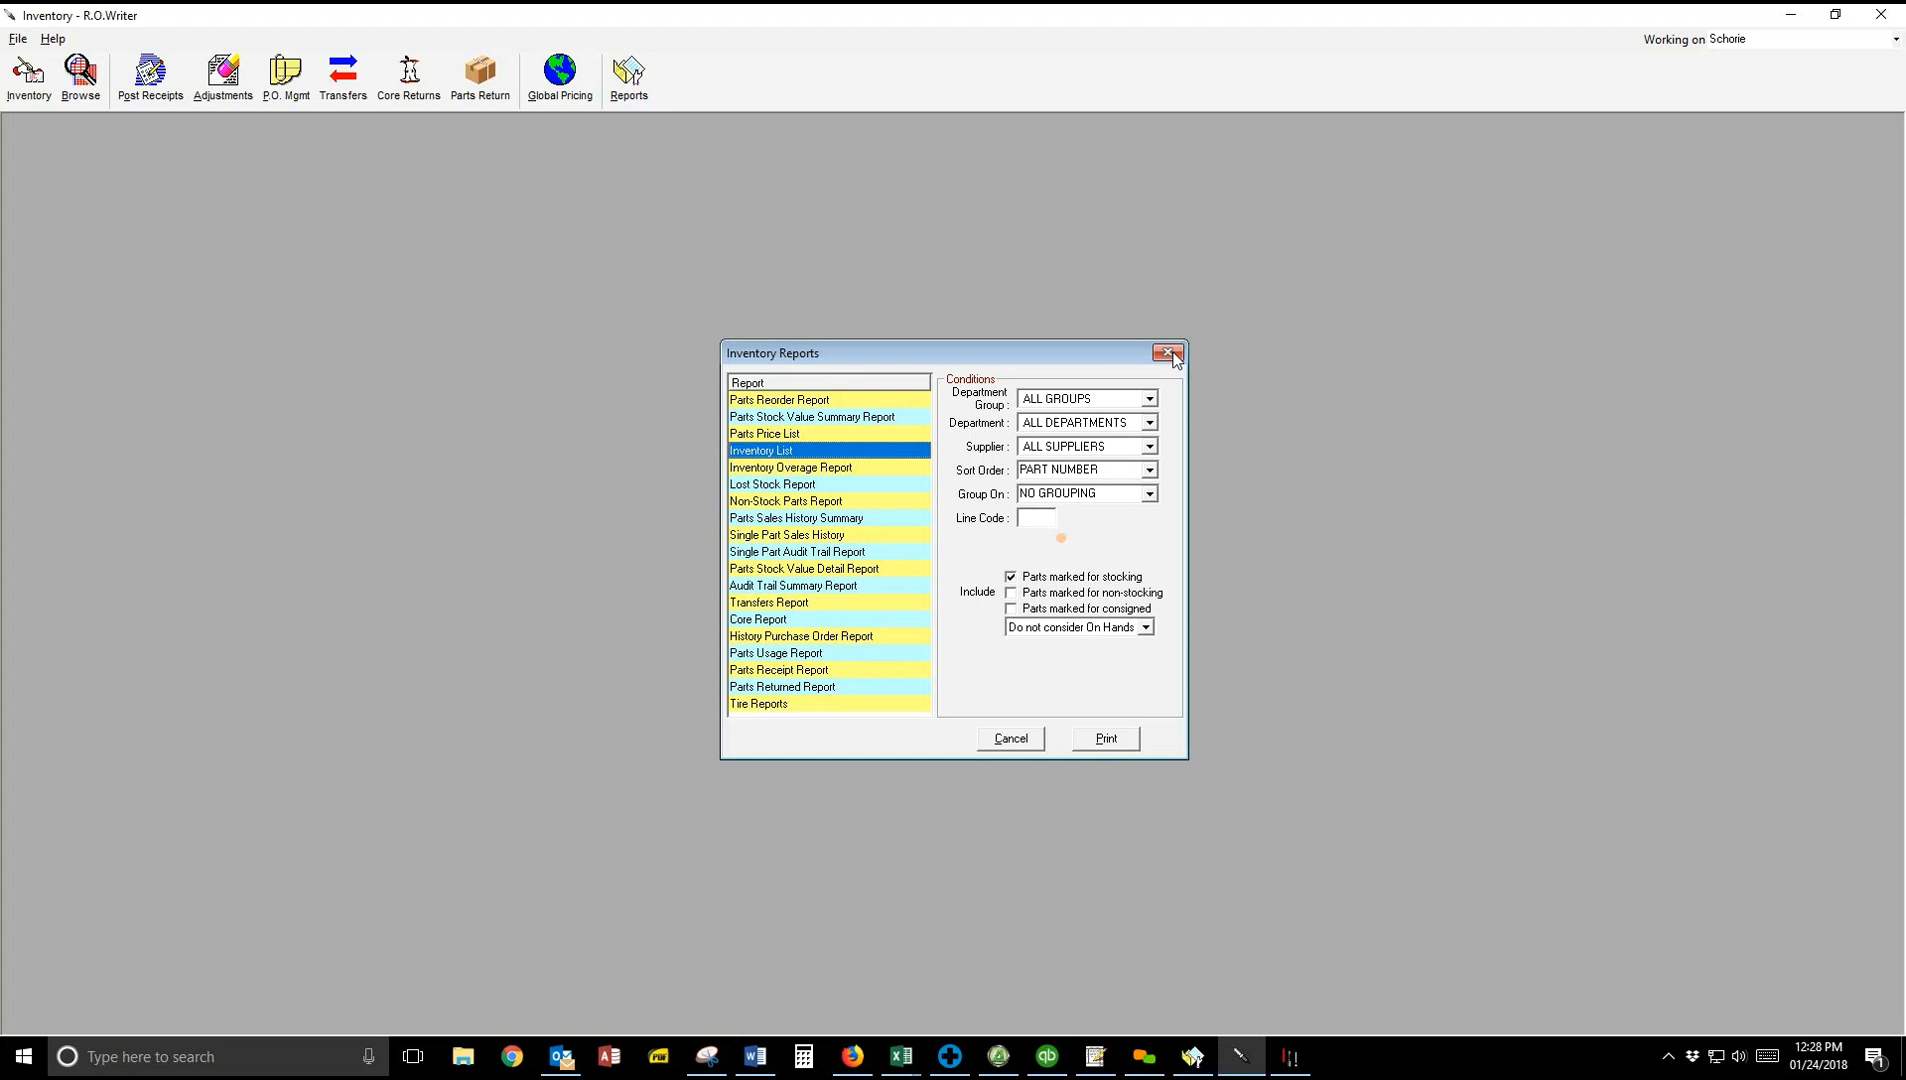
left_click(1150, 422)
left_click(1060, 492)
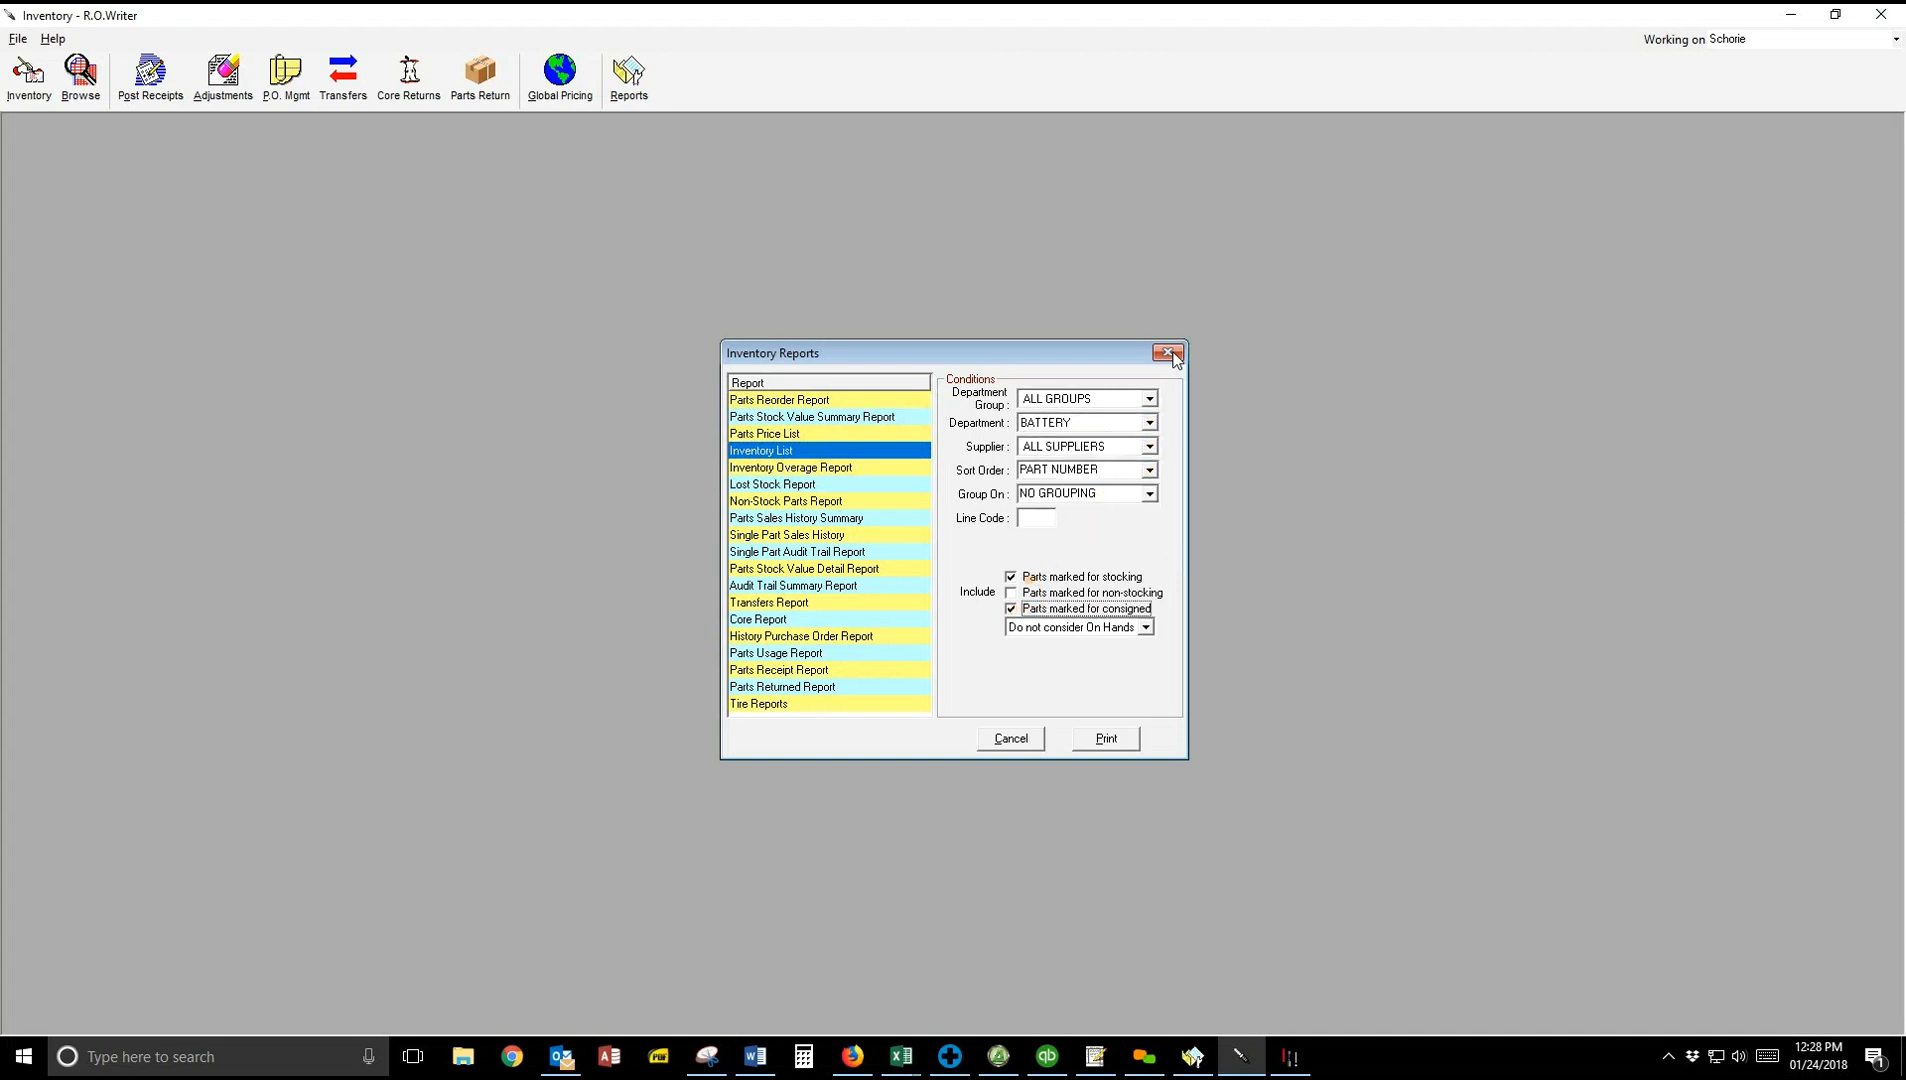
key("Tab")
key("Tab")
key("Tab")
key("Return")
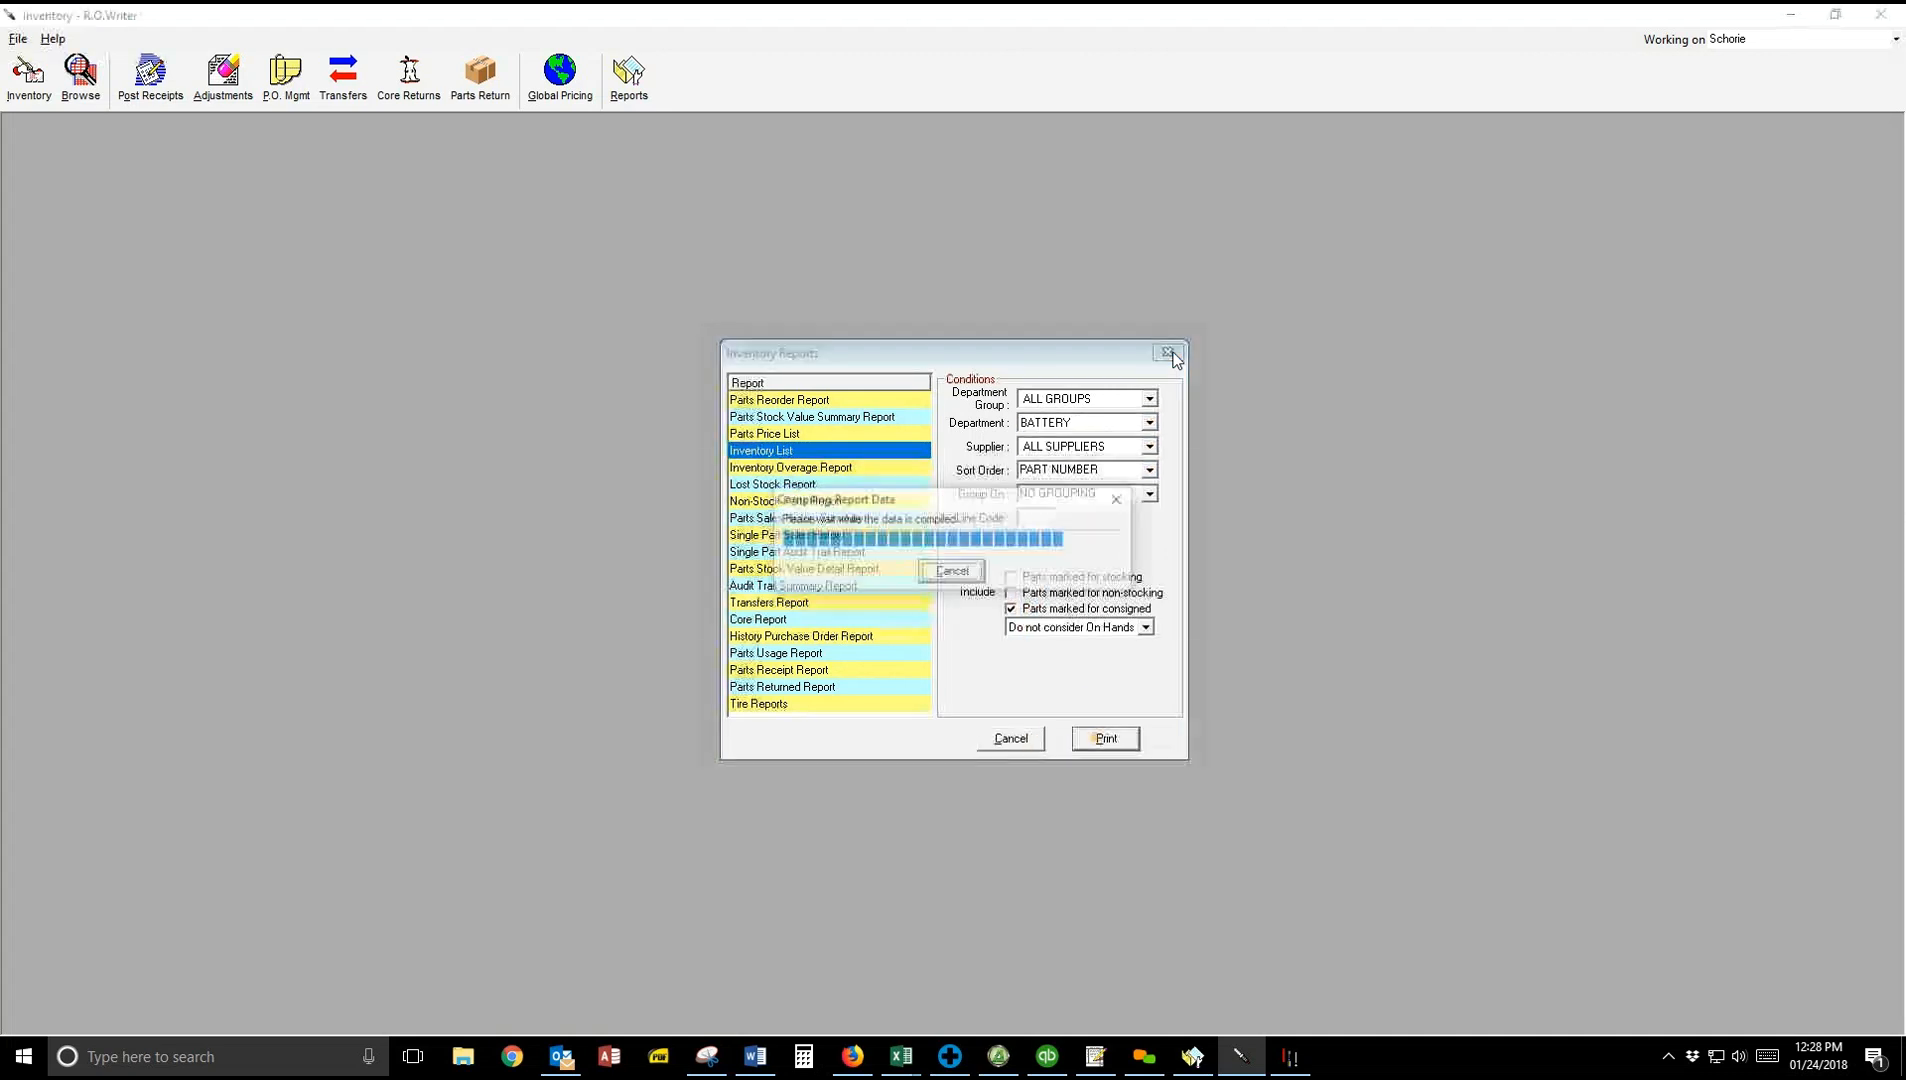
left_click(1024, 546)
left_click(1042, 627)
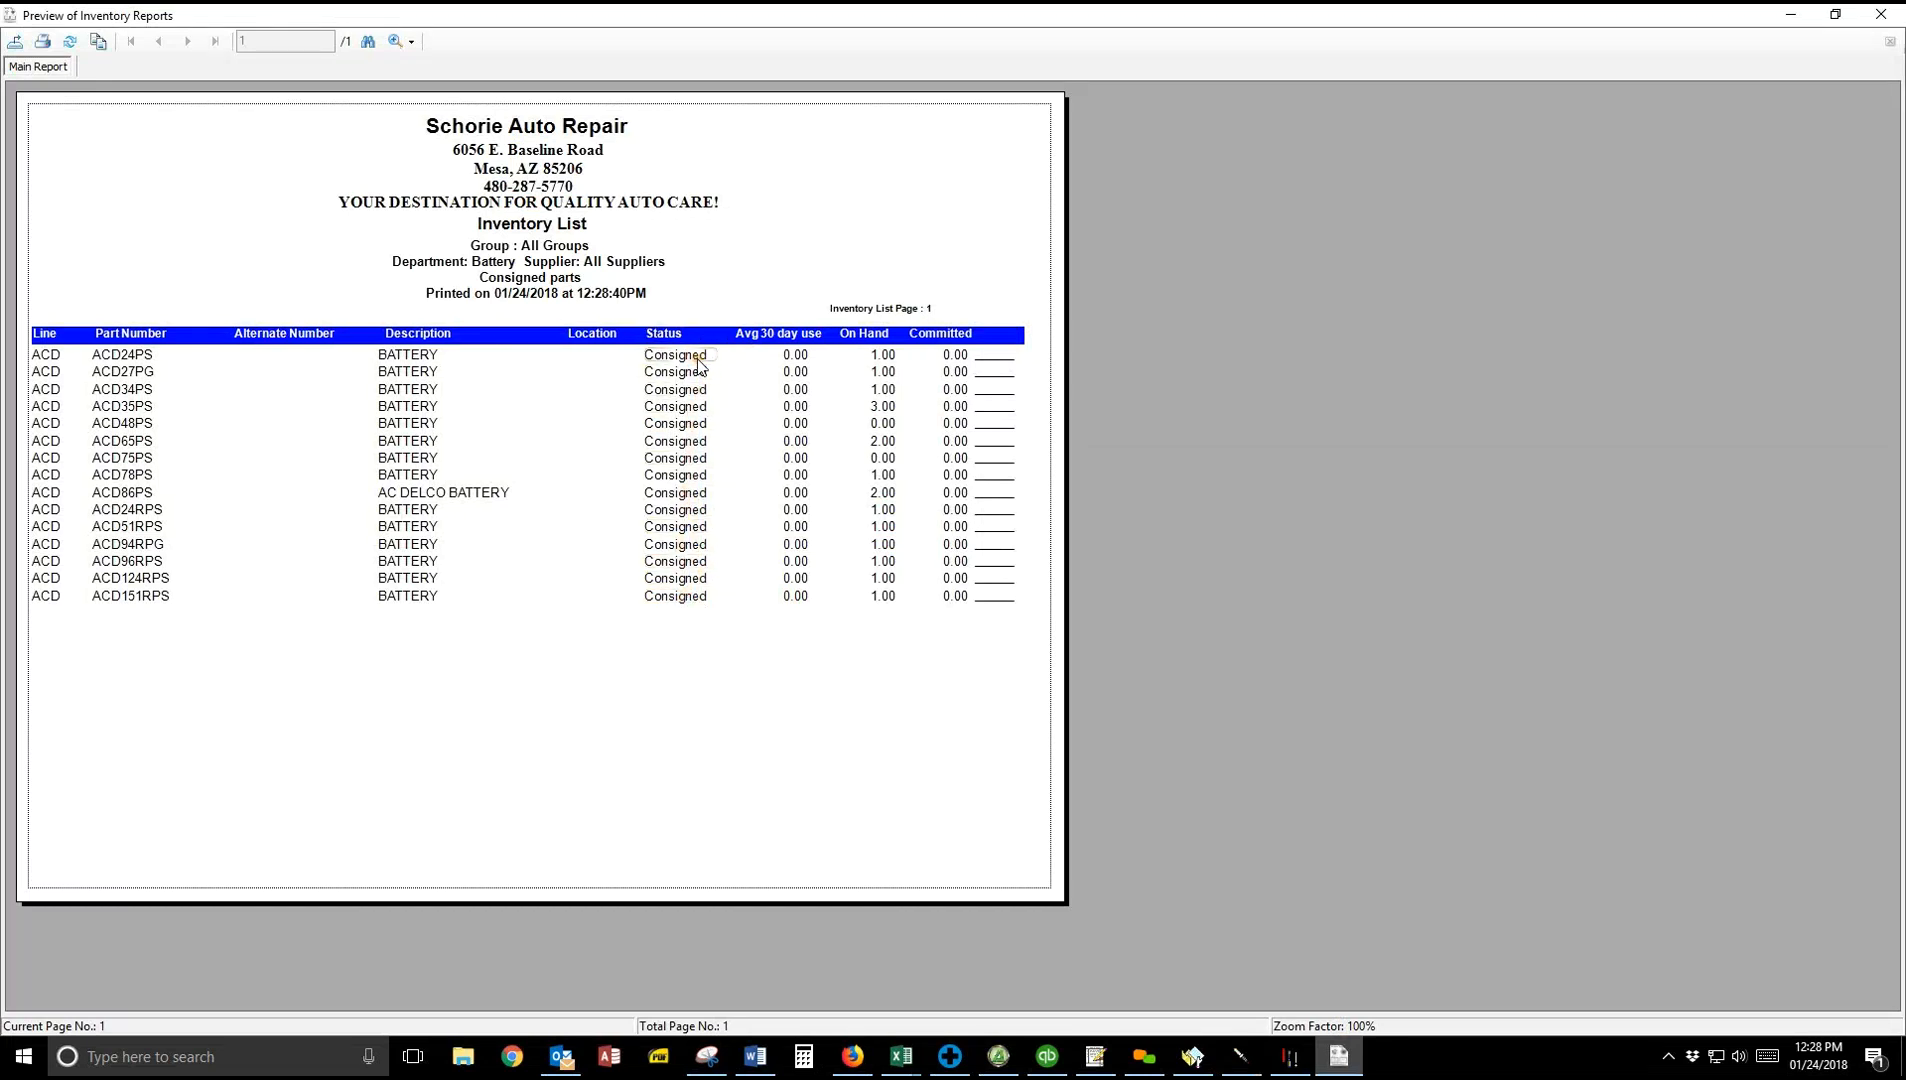
left_click(1881, 14)
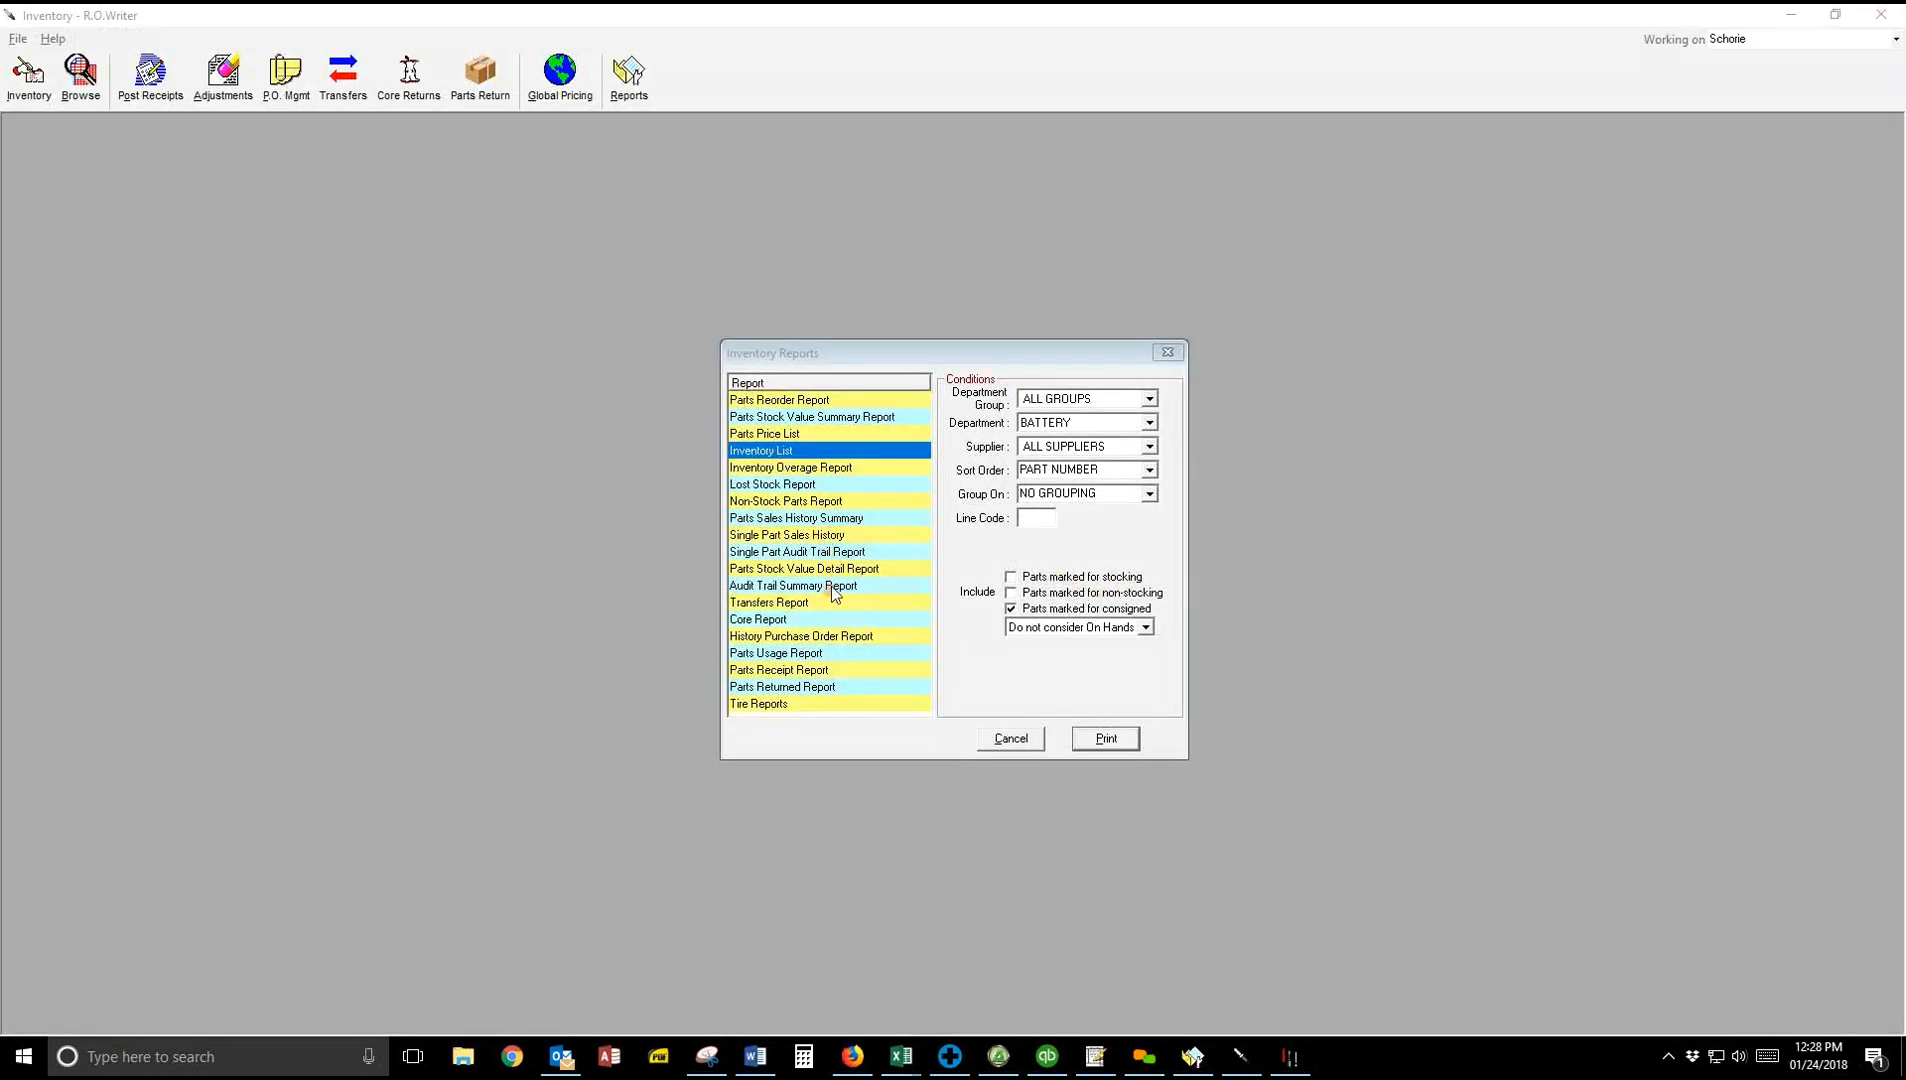
Step: Set the department back to ALL DEPARTMENTS and view the conditions of the Parts Stock Value Summary and Single Part Audit Trail reports
left_click(1150, 423)
left_click_drag(1150, 471, 1150, 458)
left_click(1122, 441)
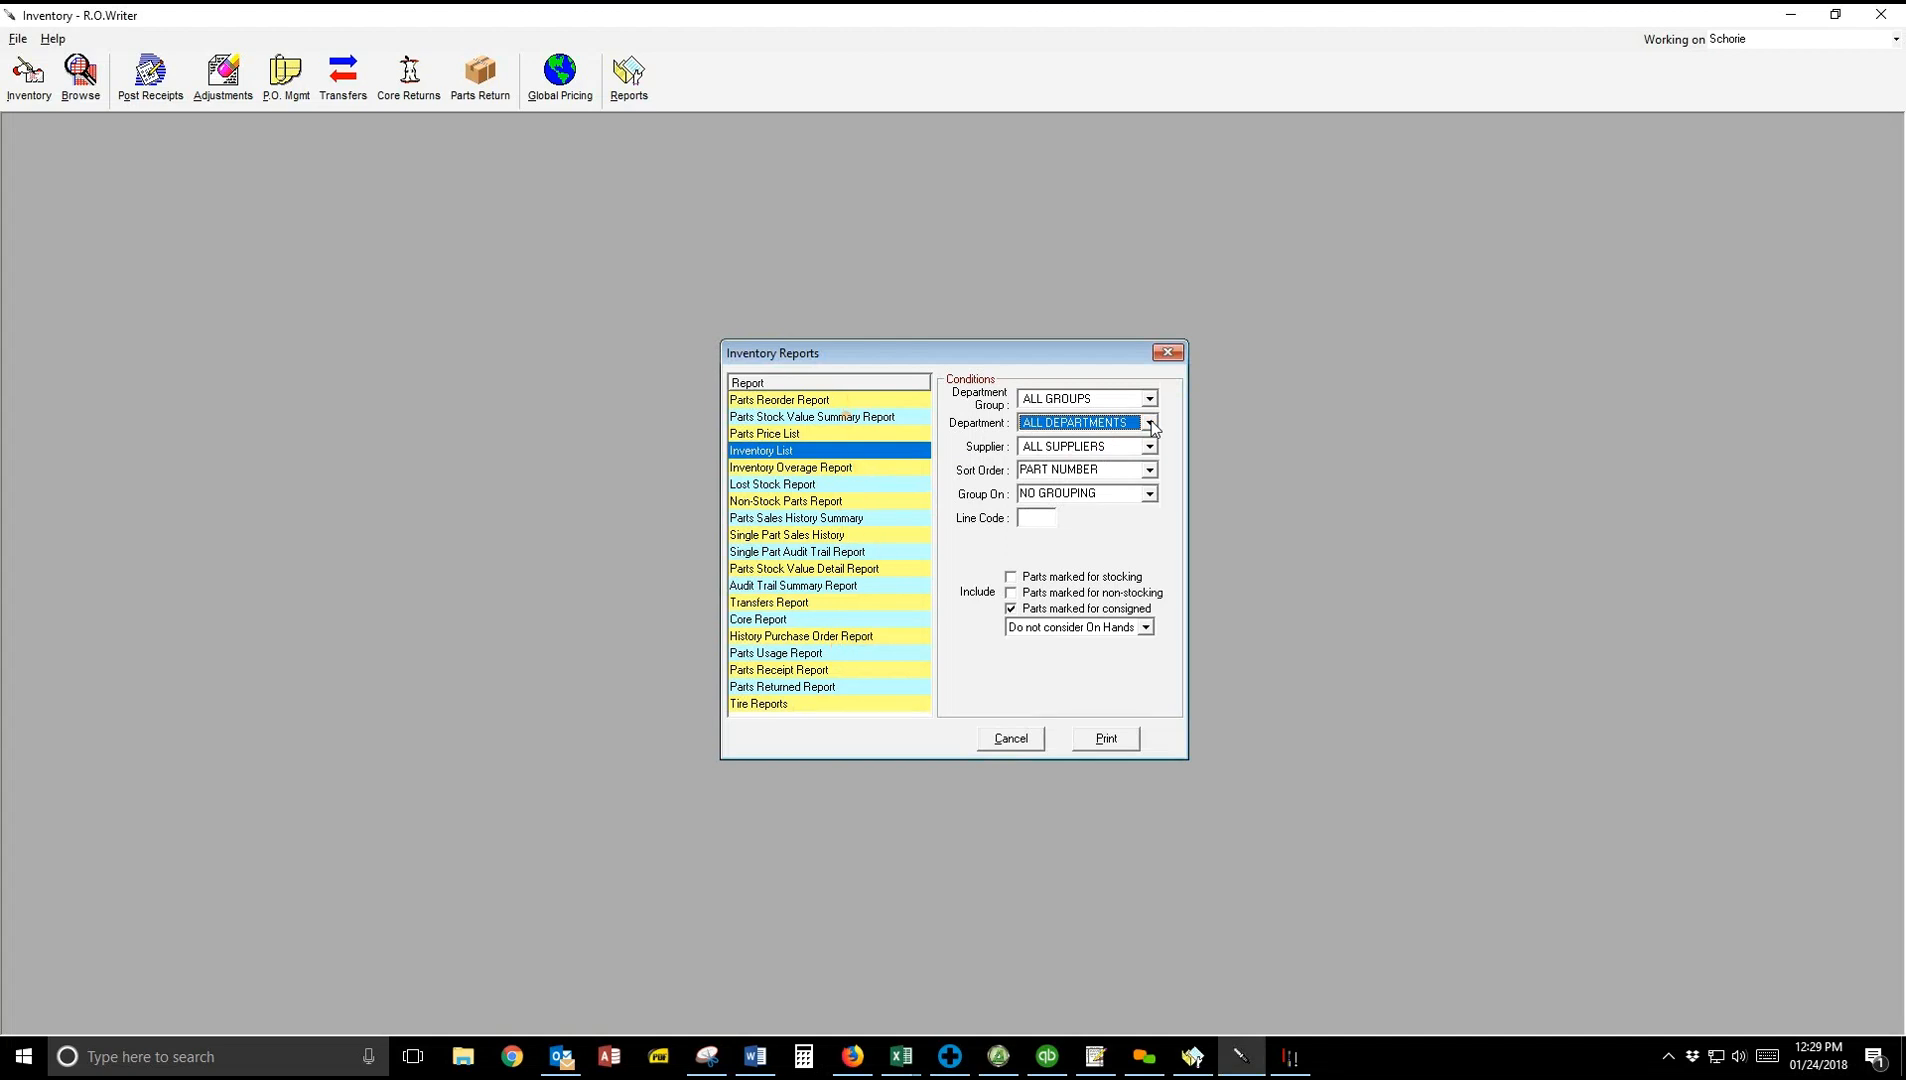
left_click(847, 416)
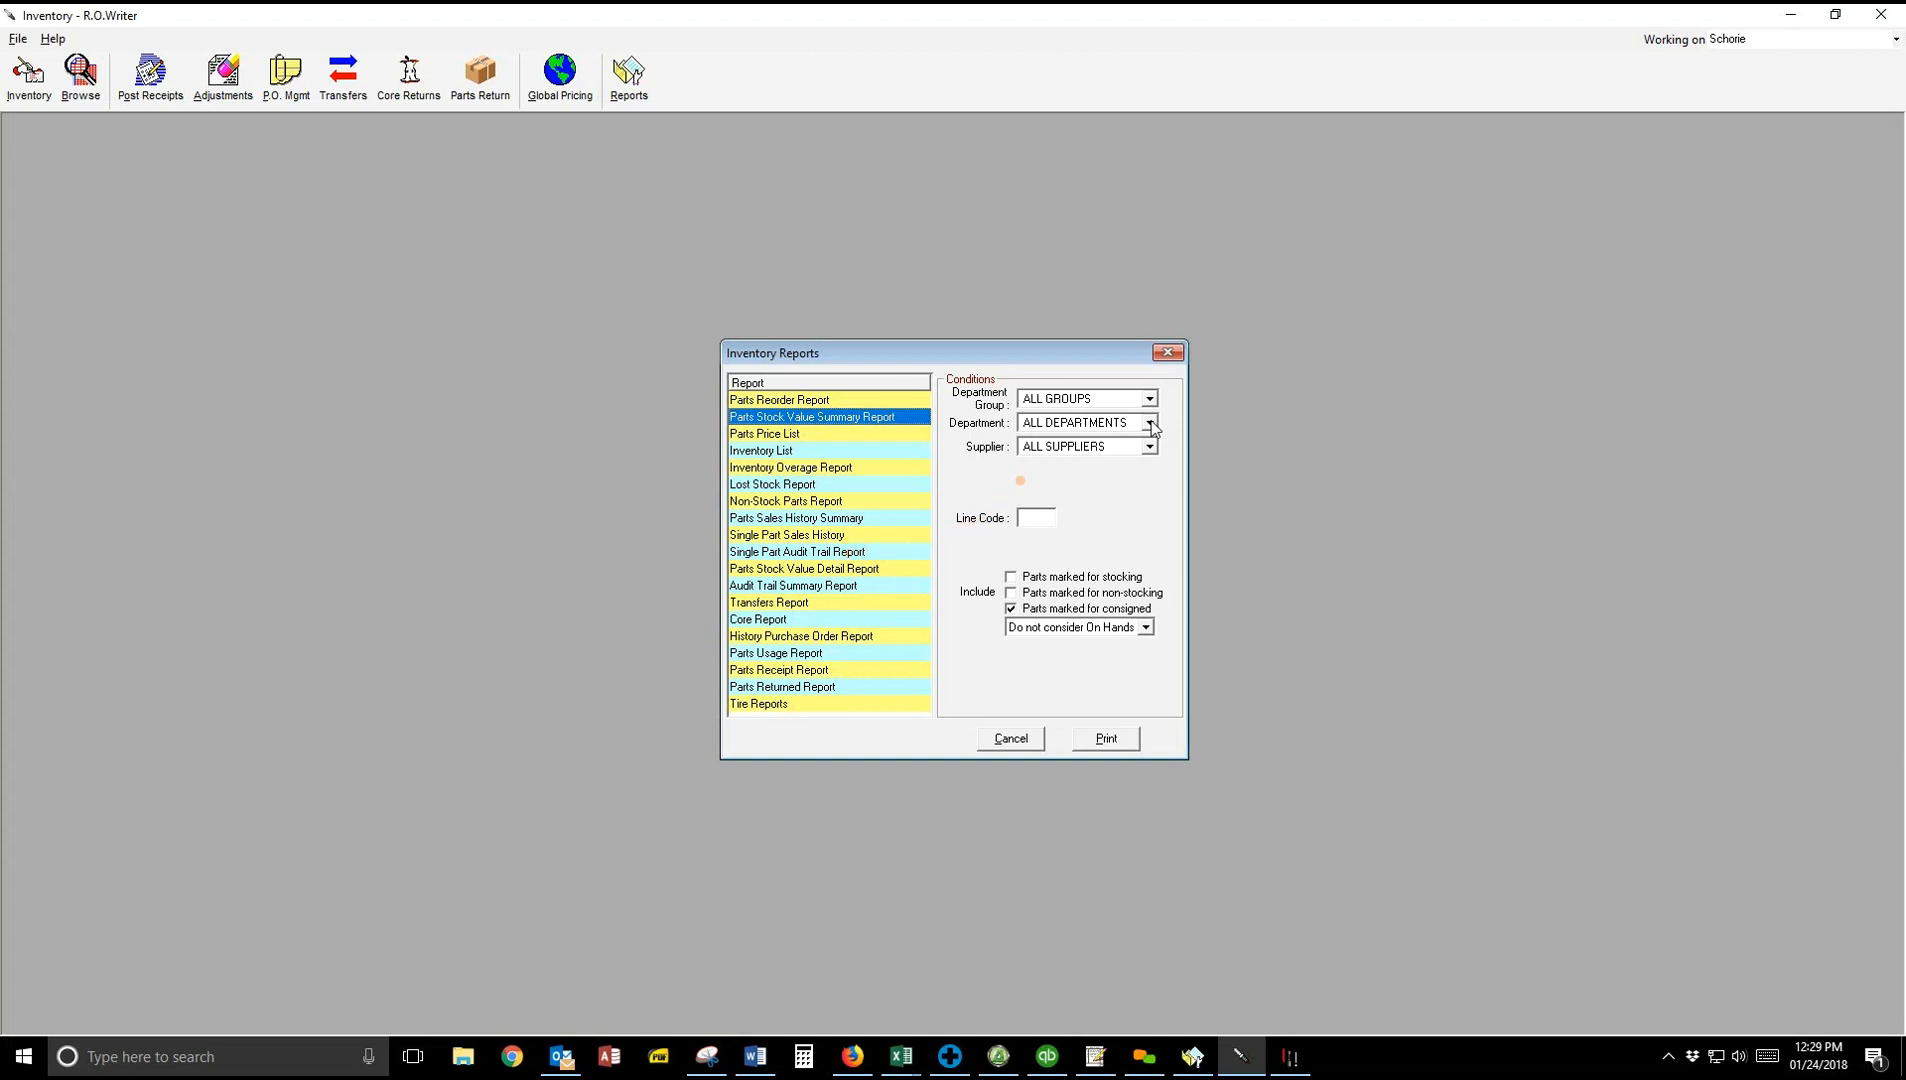
left_click(818, 552)
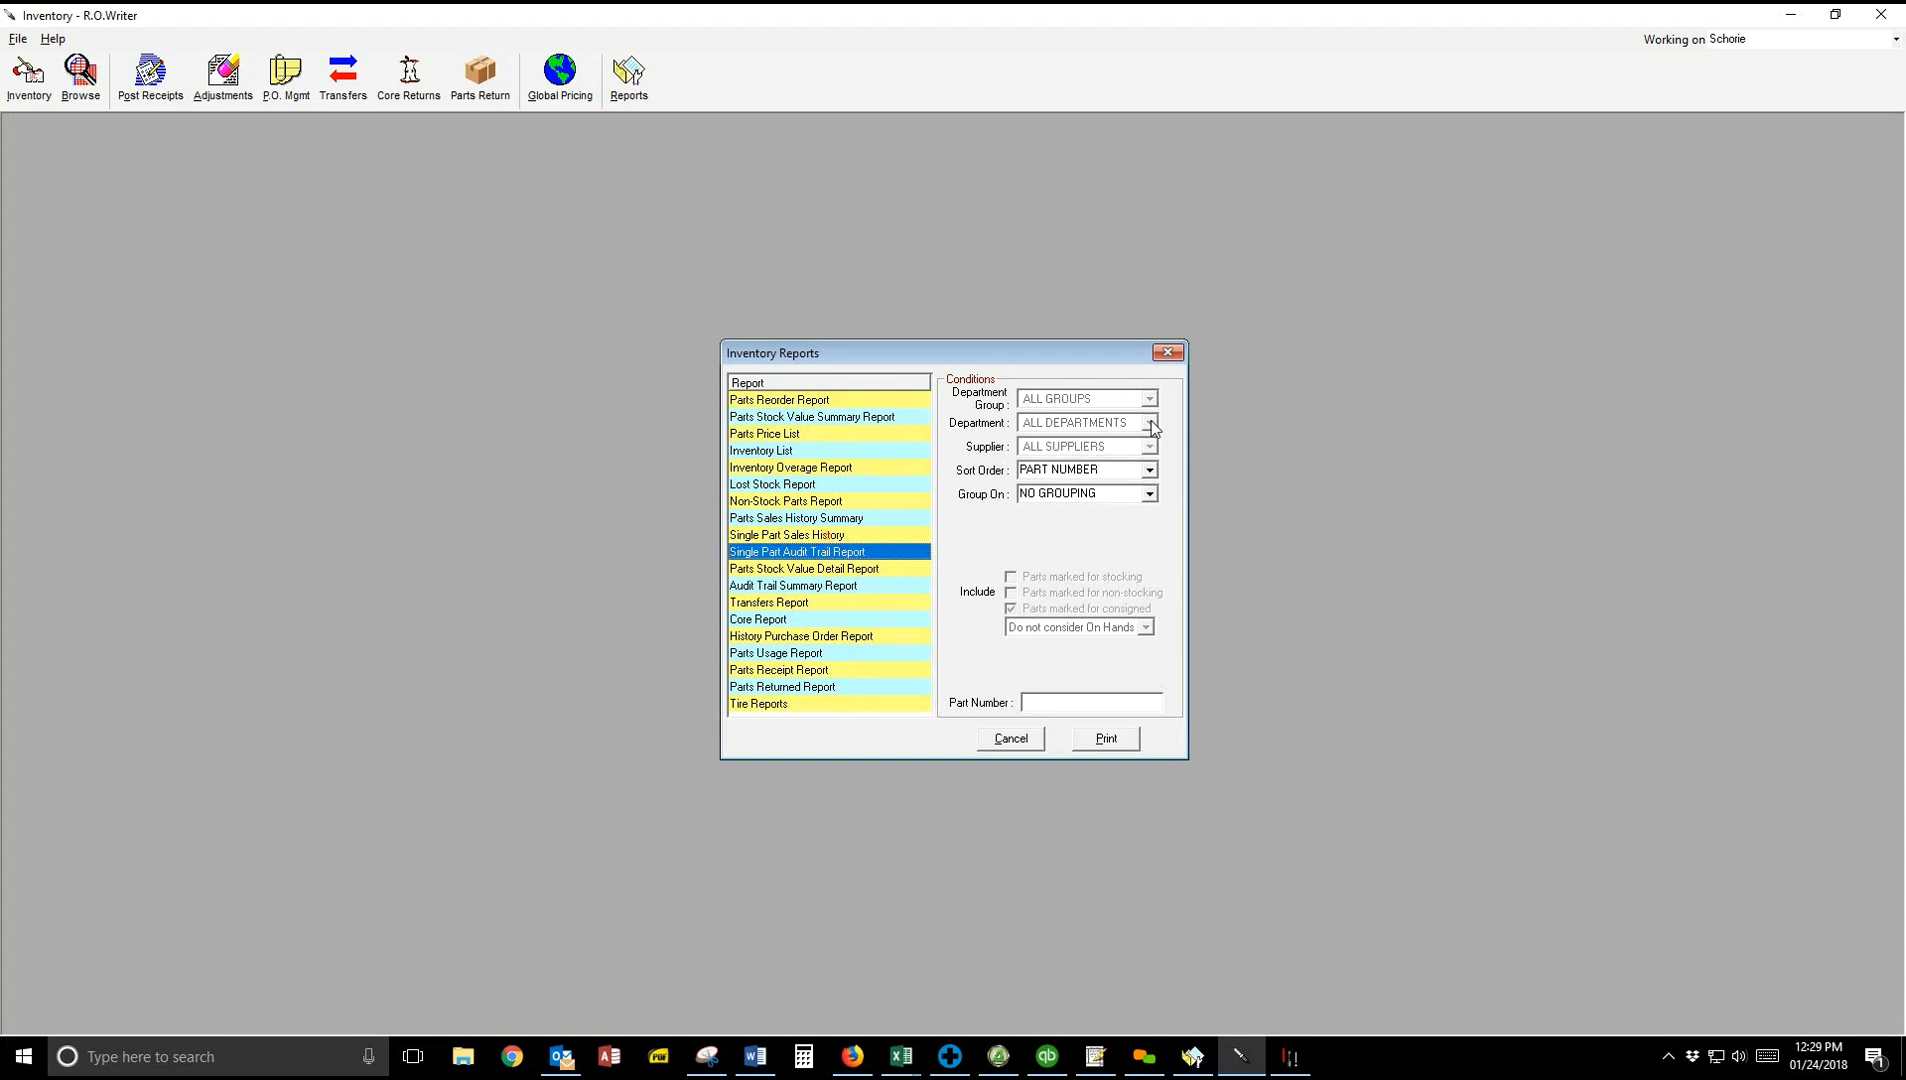
Step: Preview the Parts Sales History Summary on screen for the BATTERY department, and close the preview
left_click(820, 536)
key("Up")
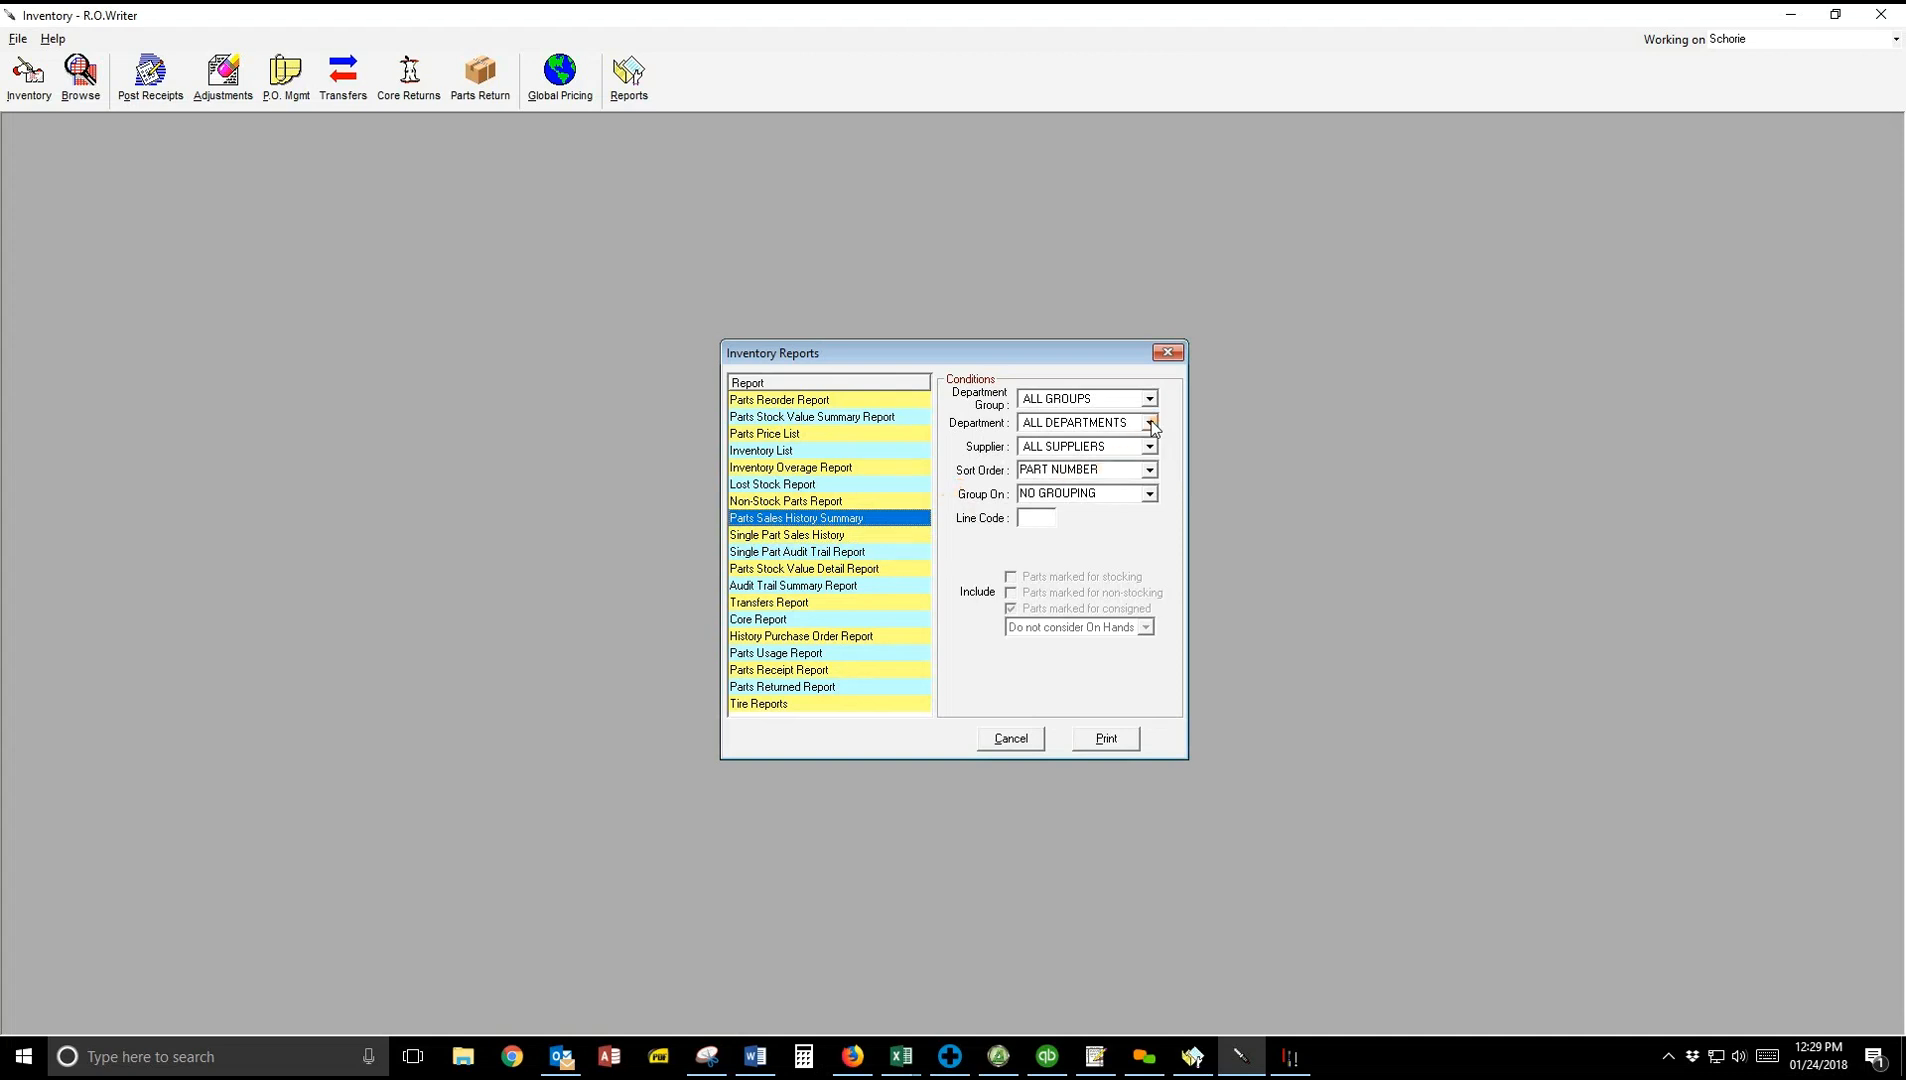
left_click(1151, 423)
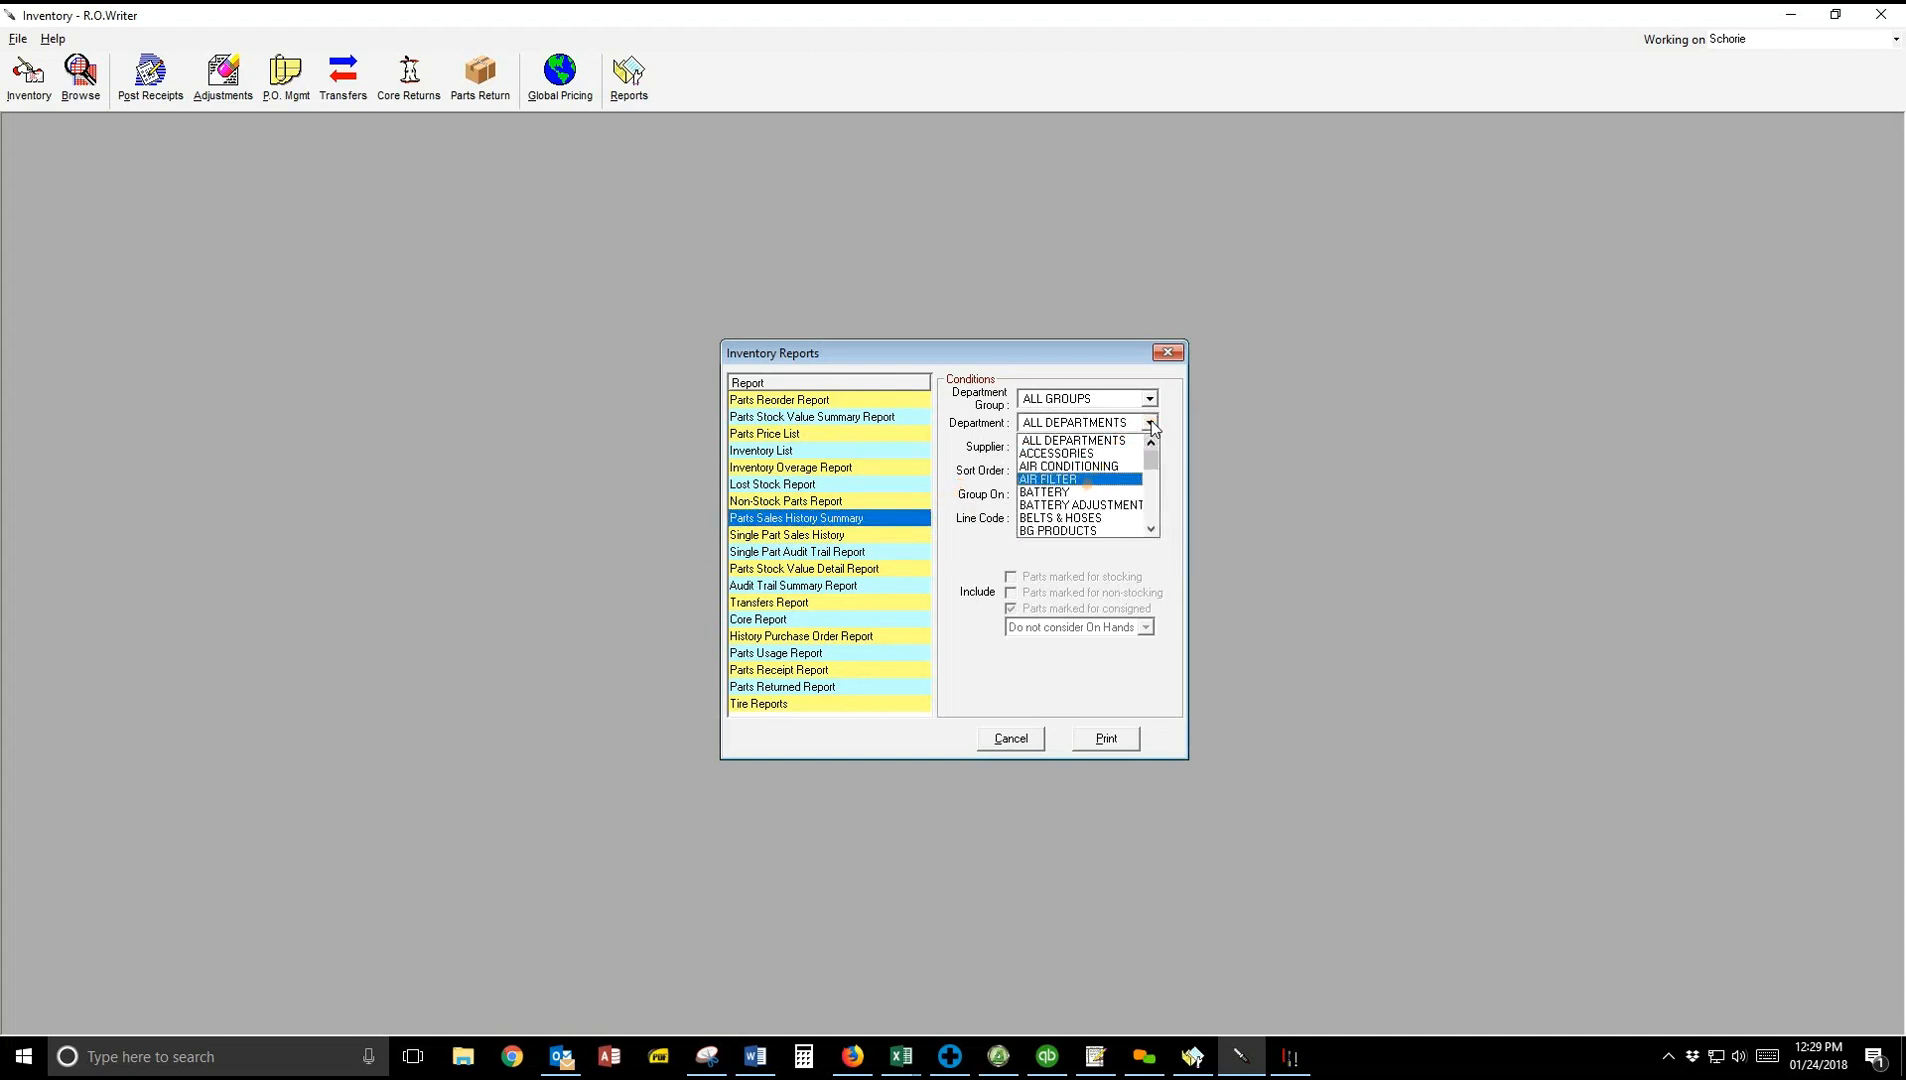
left_click(1120, 493)
left_click(1116, 741)
left_click(1010, 545)
left_click(1030, 634)
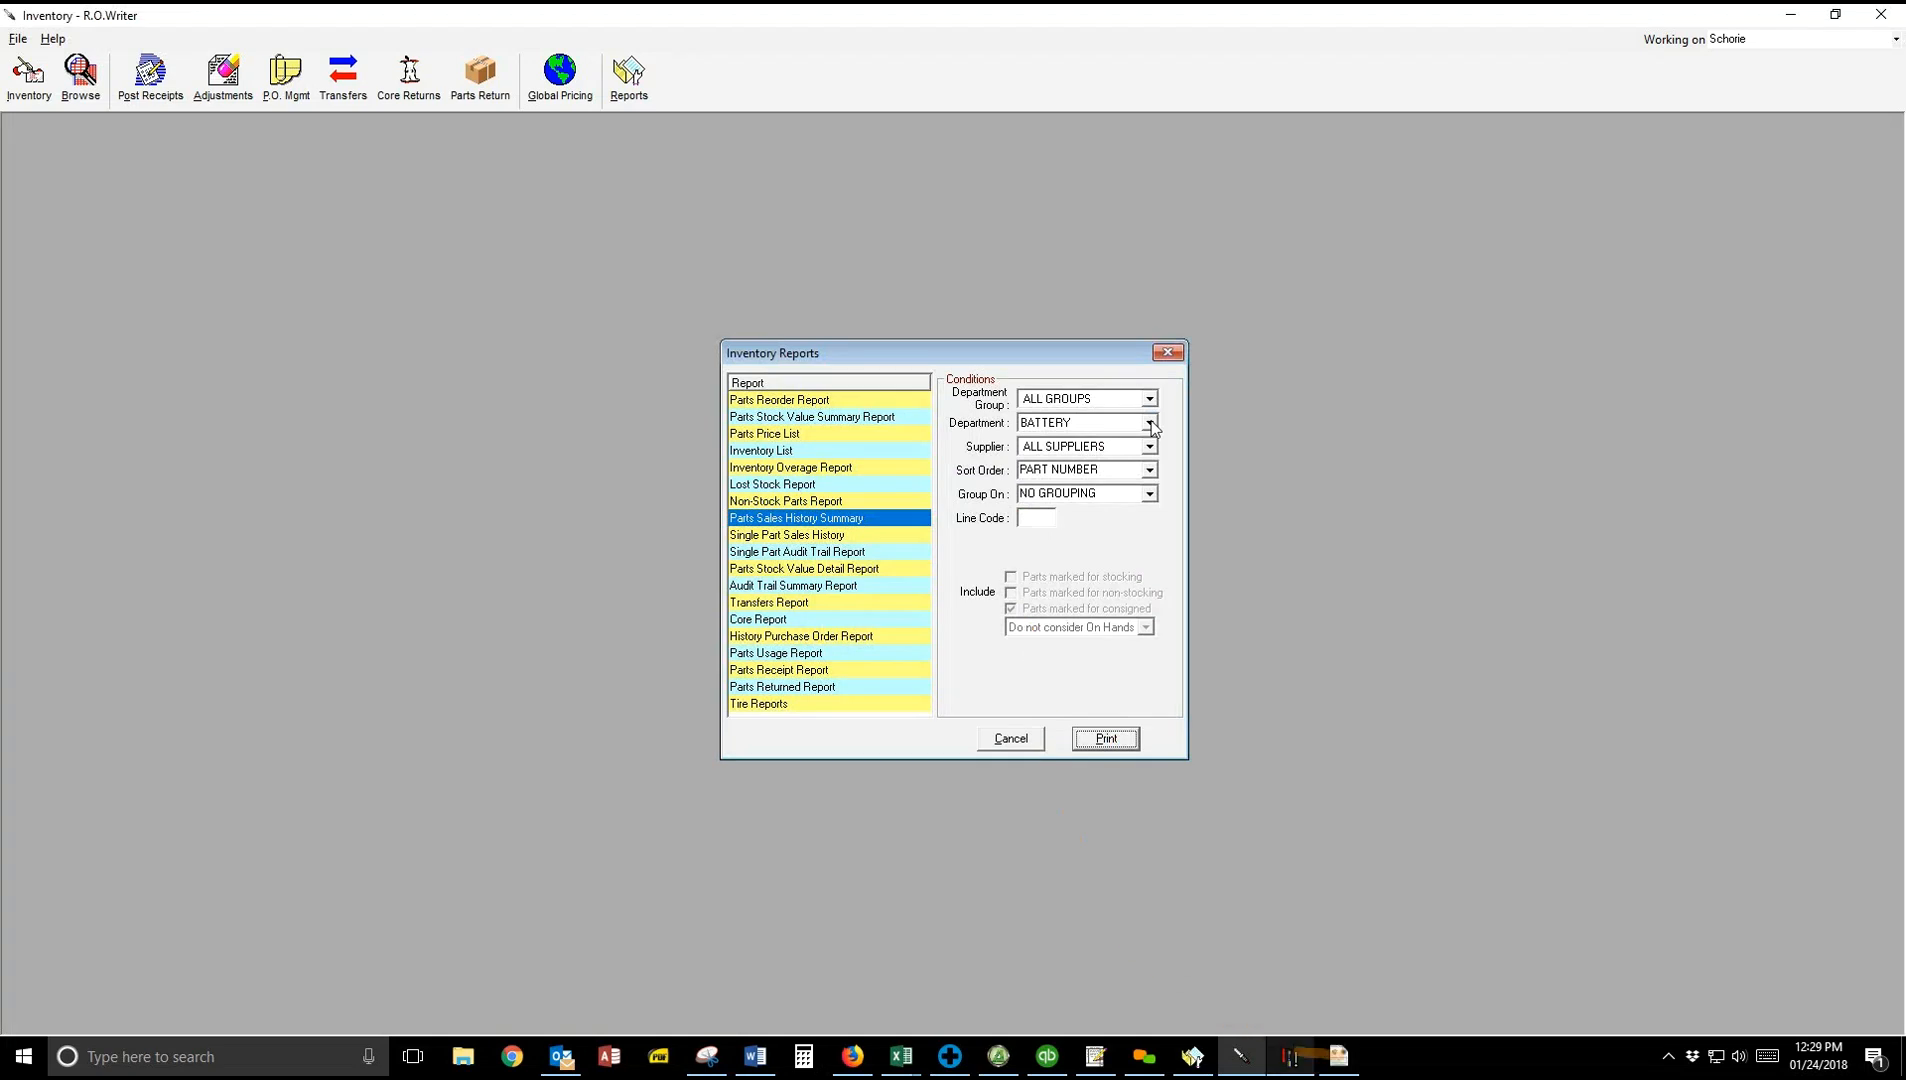
left_click(1338, 1050)
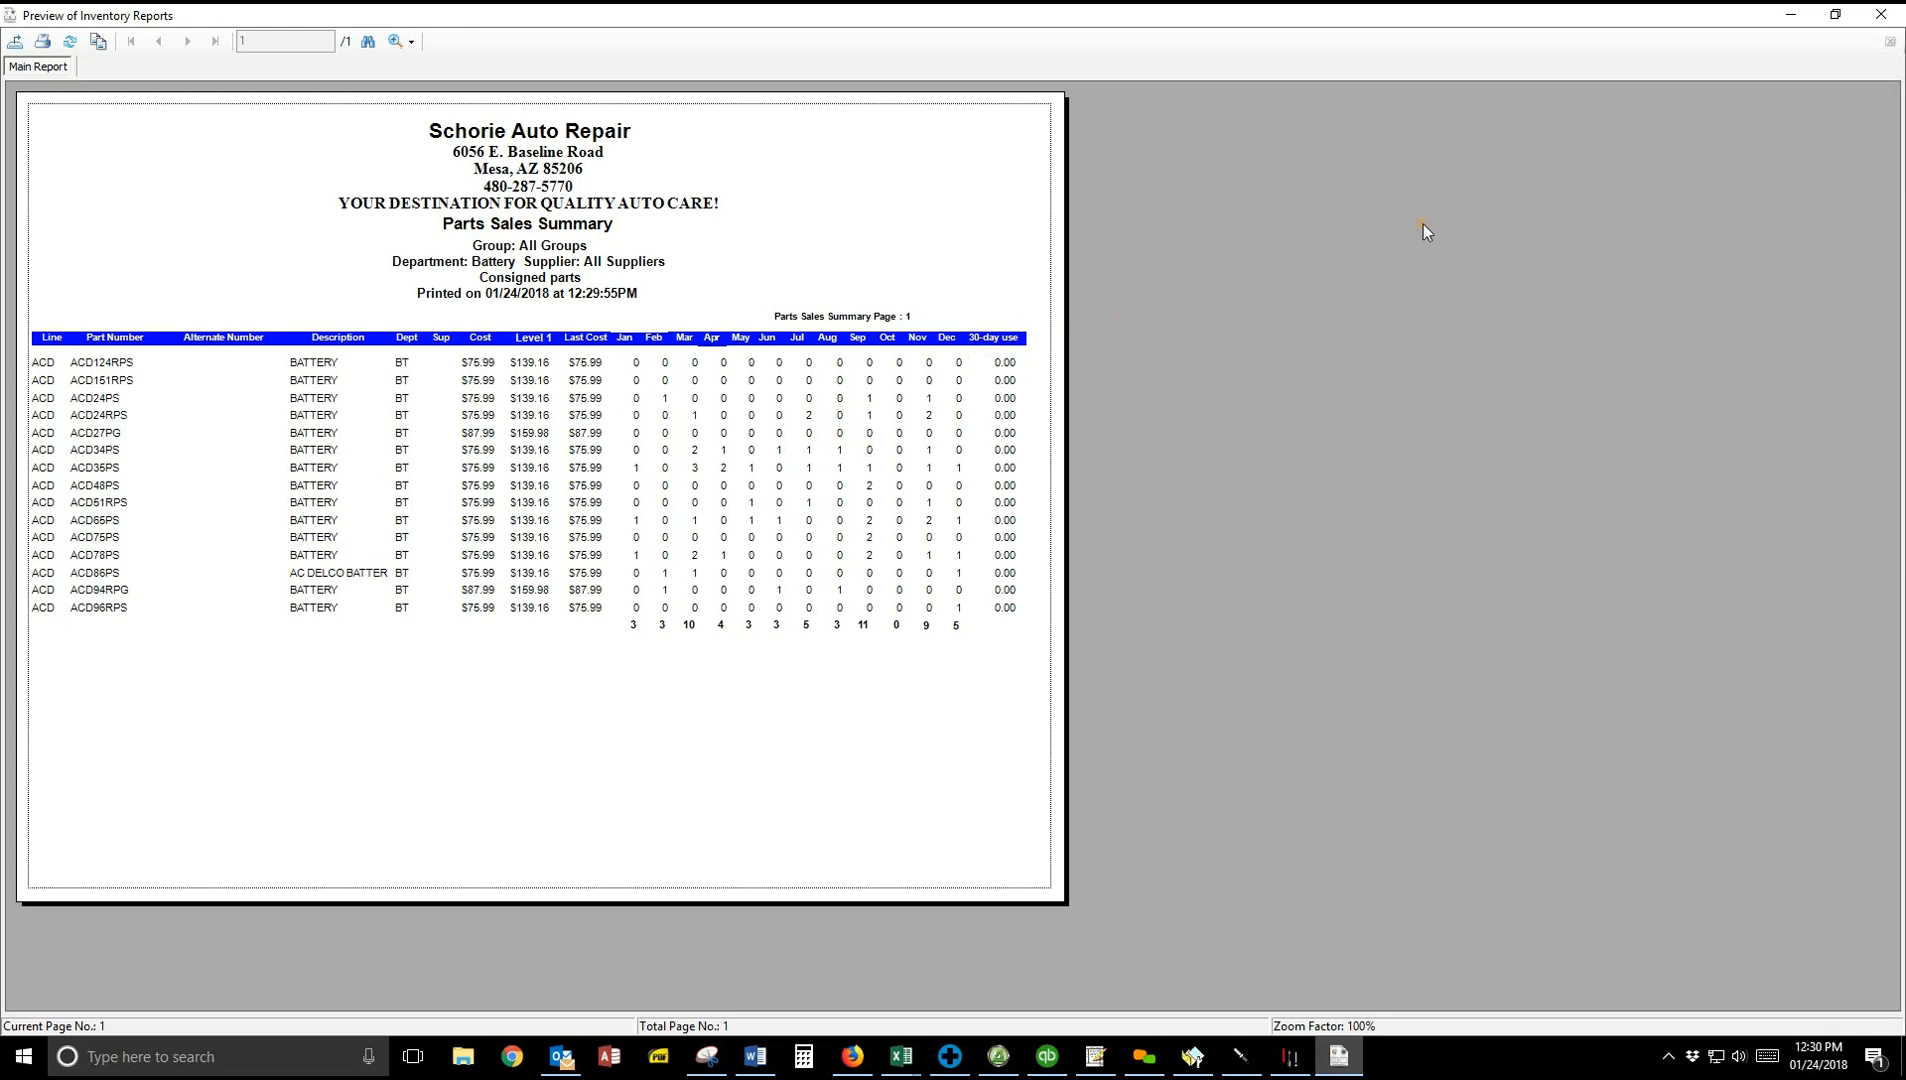
left_click(1880, 14)
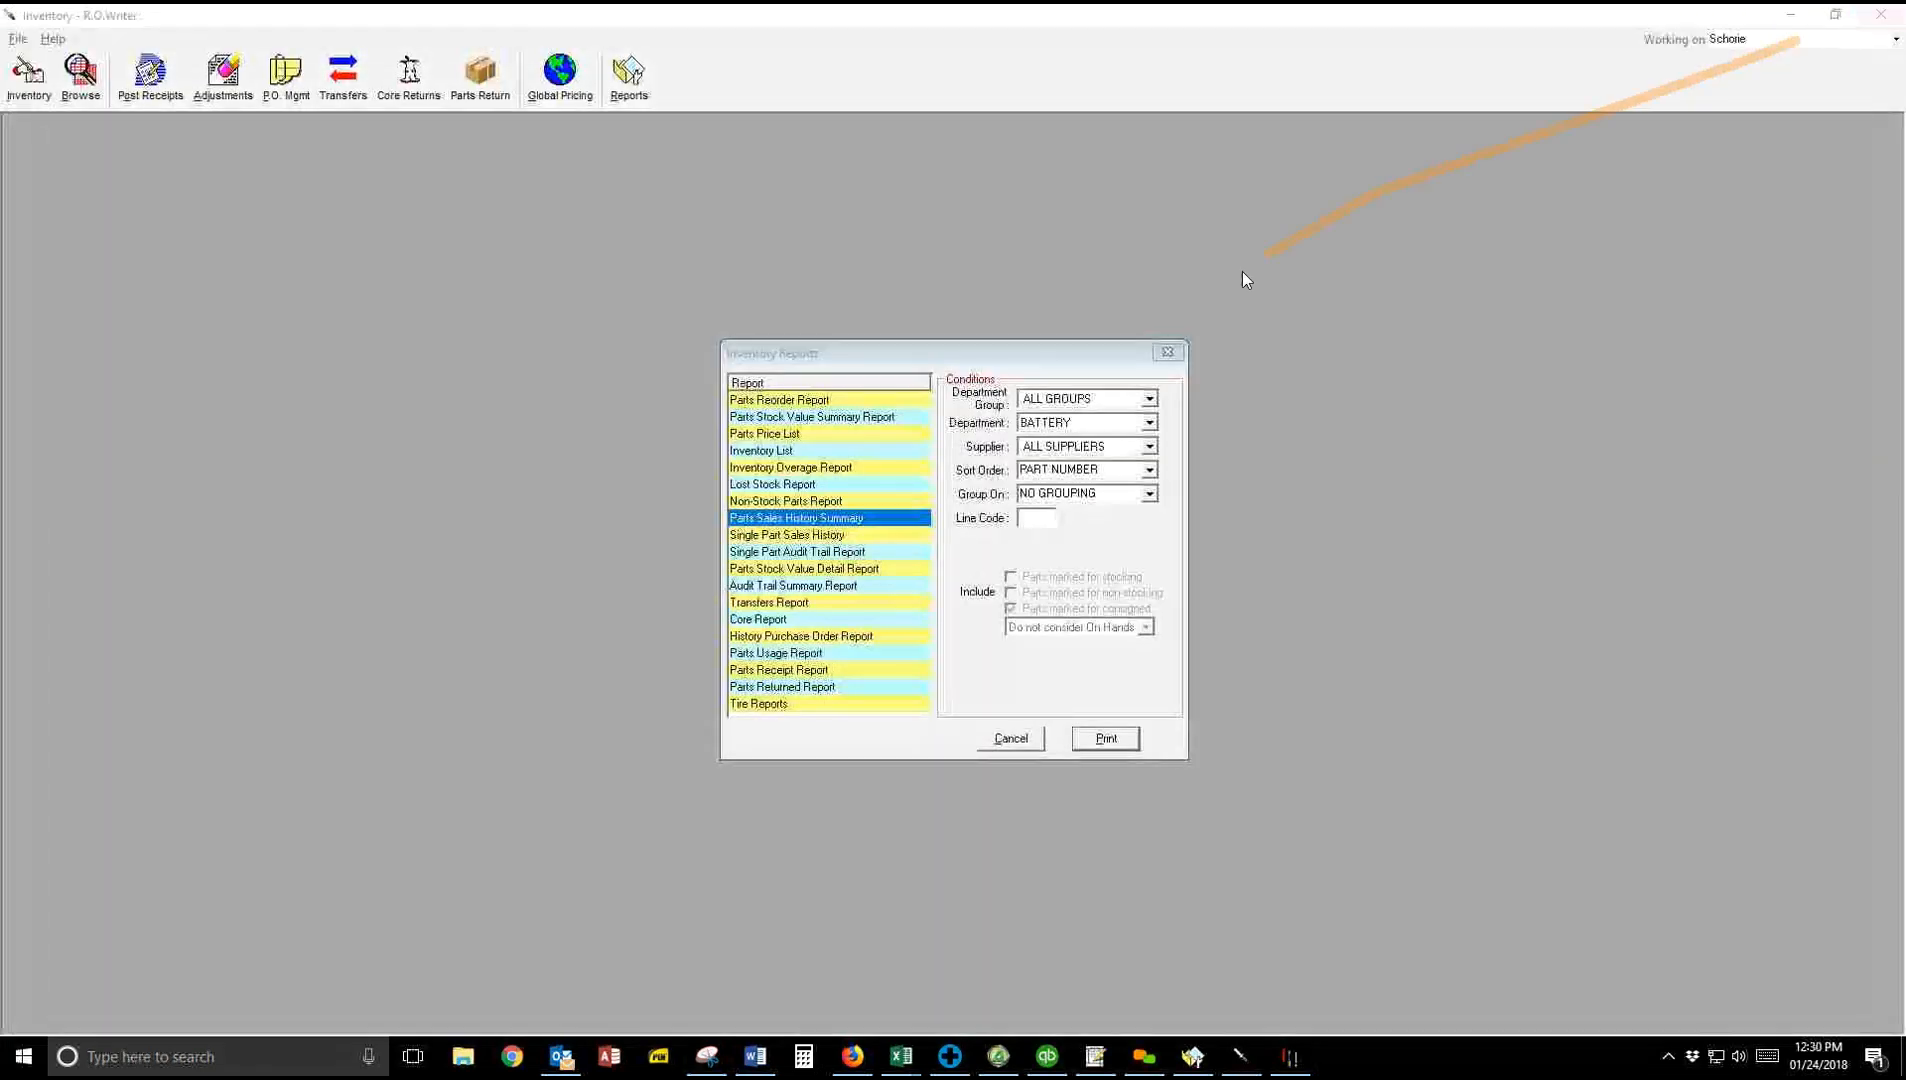
Step: Select the Single Part Sales History report and choose part ACD27PG from the parts matching ACD
left_click(838, 540)
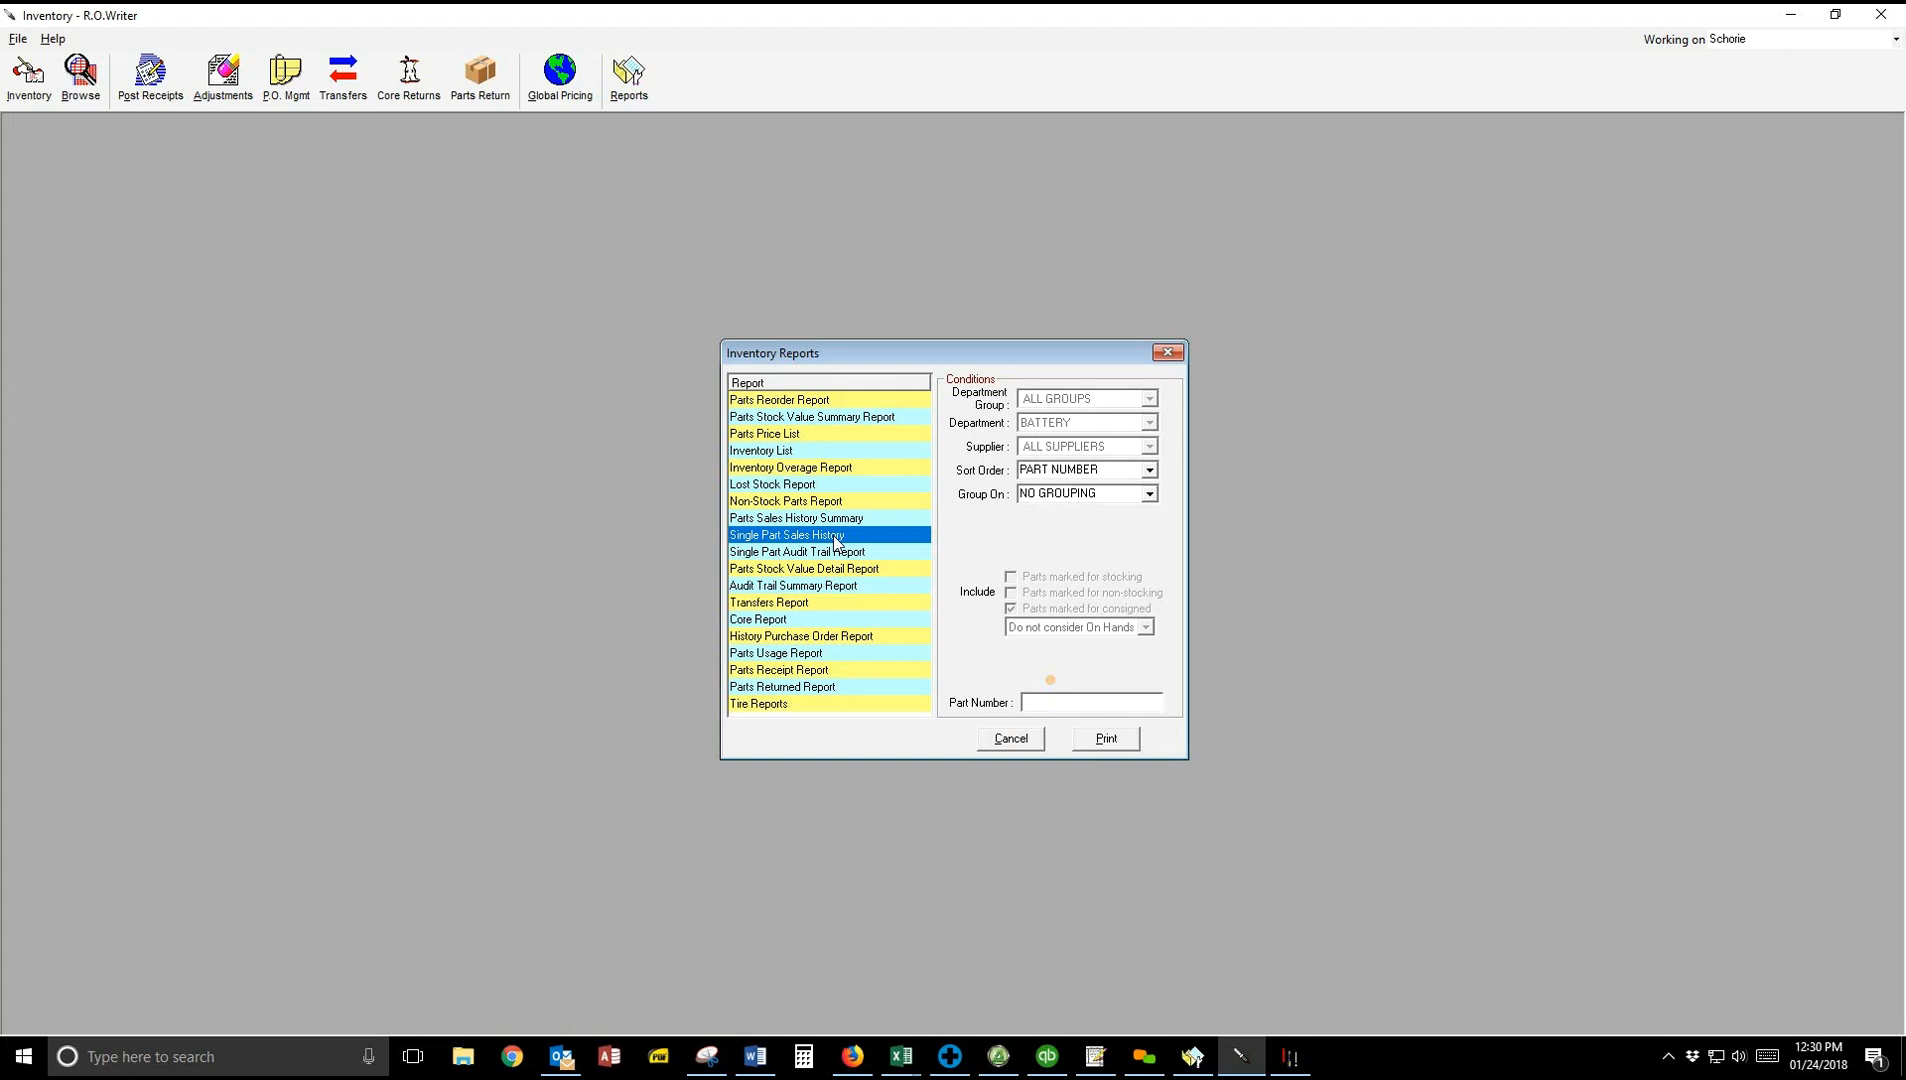
type("ACD")
key("Return")
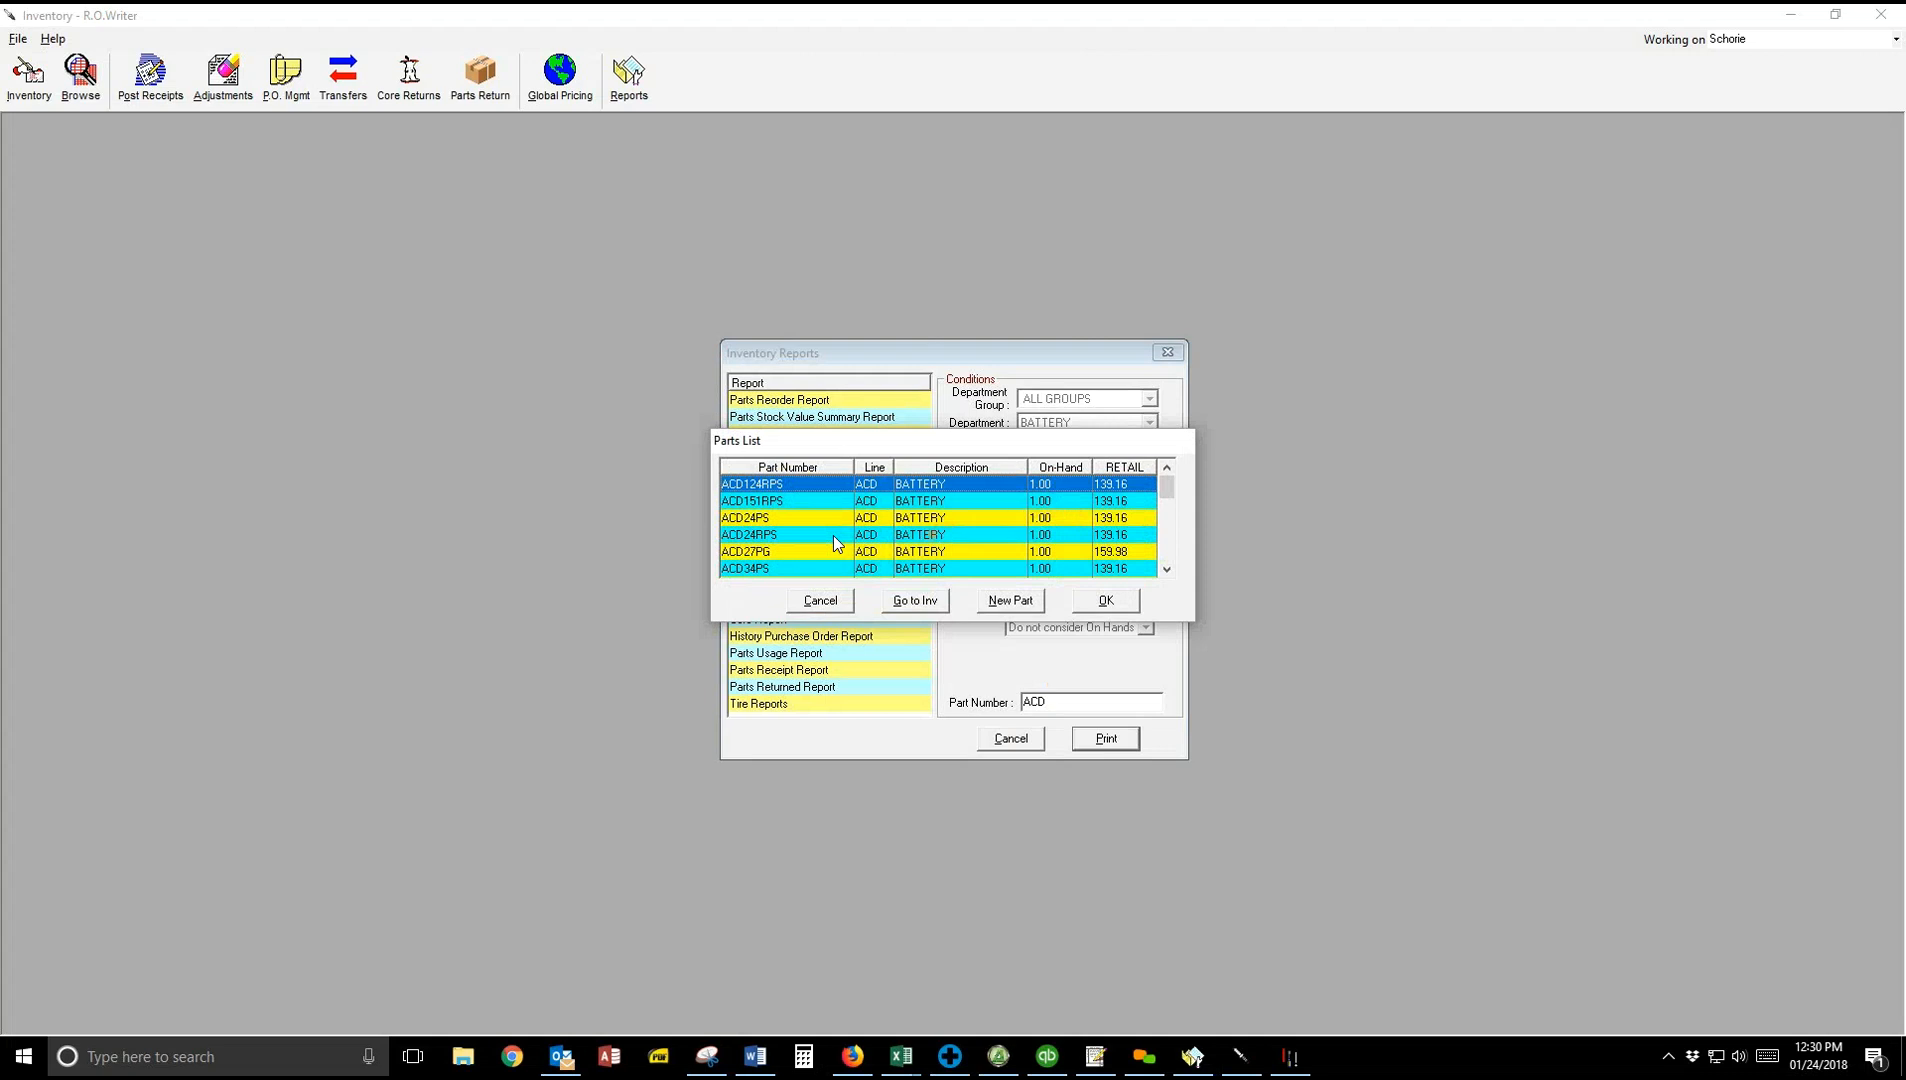
key("Down")
key("Down")
key("Down")
key("Down")
key("Return")
Step: Preview the part's sales history on screen for the period 01/24/2017 to 01/24/2018, and close the preview
key("Return")
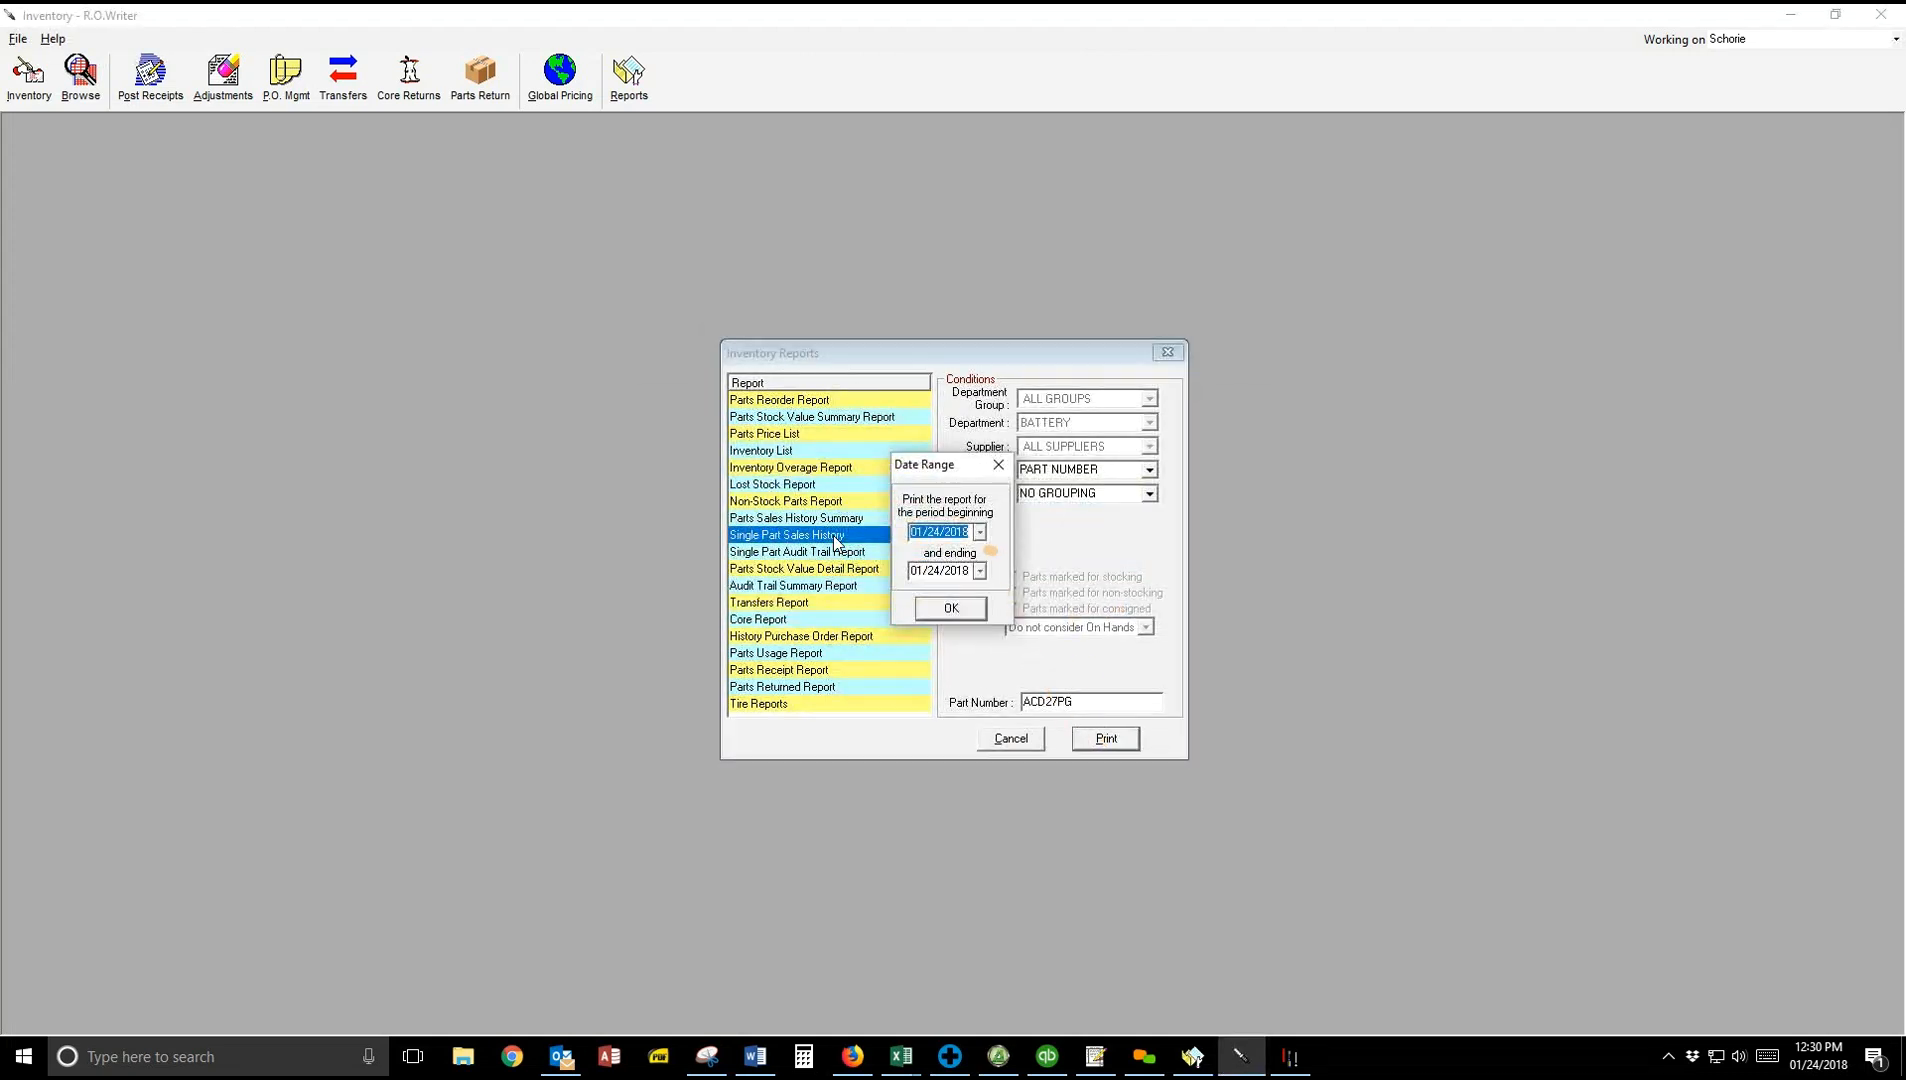
left_click_drag(971, 532, 965, 532)
left_click(951, 608)
left_click(1001, 542)
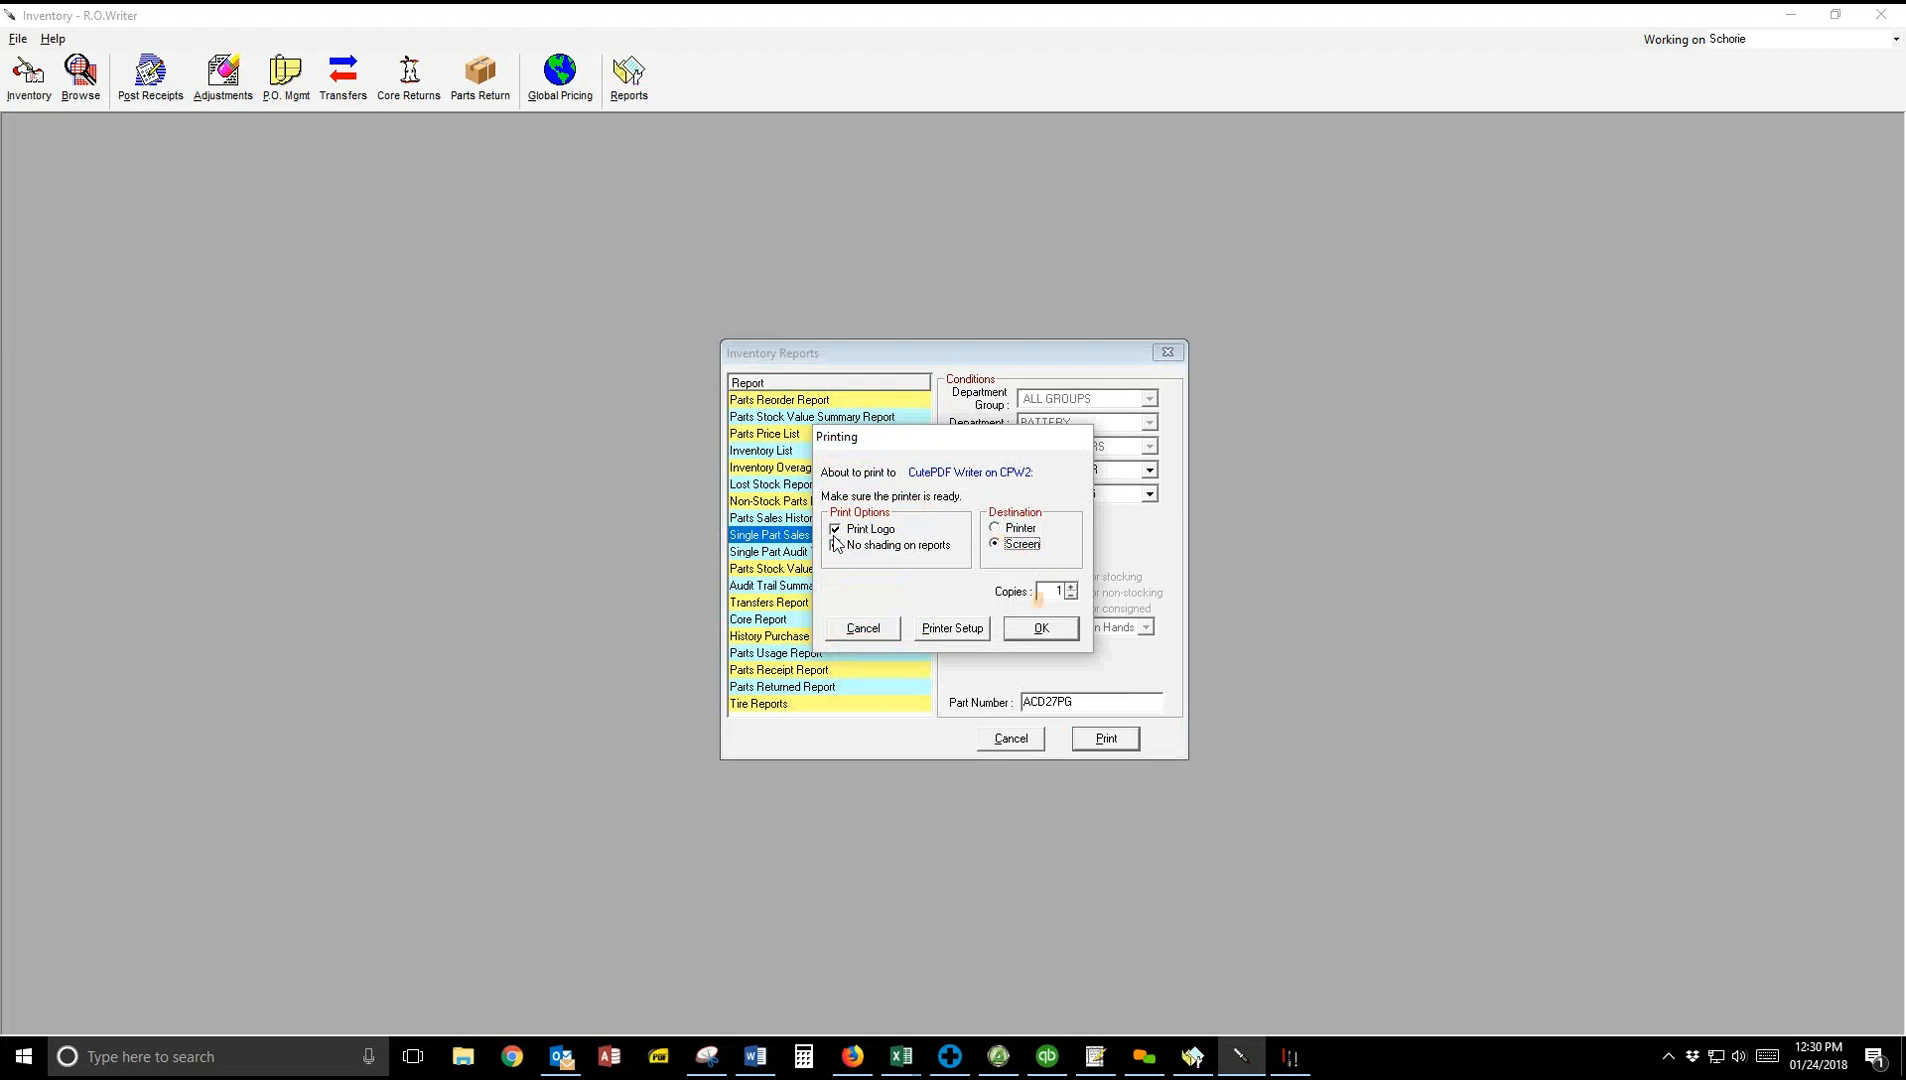
left_click(1040, 627)
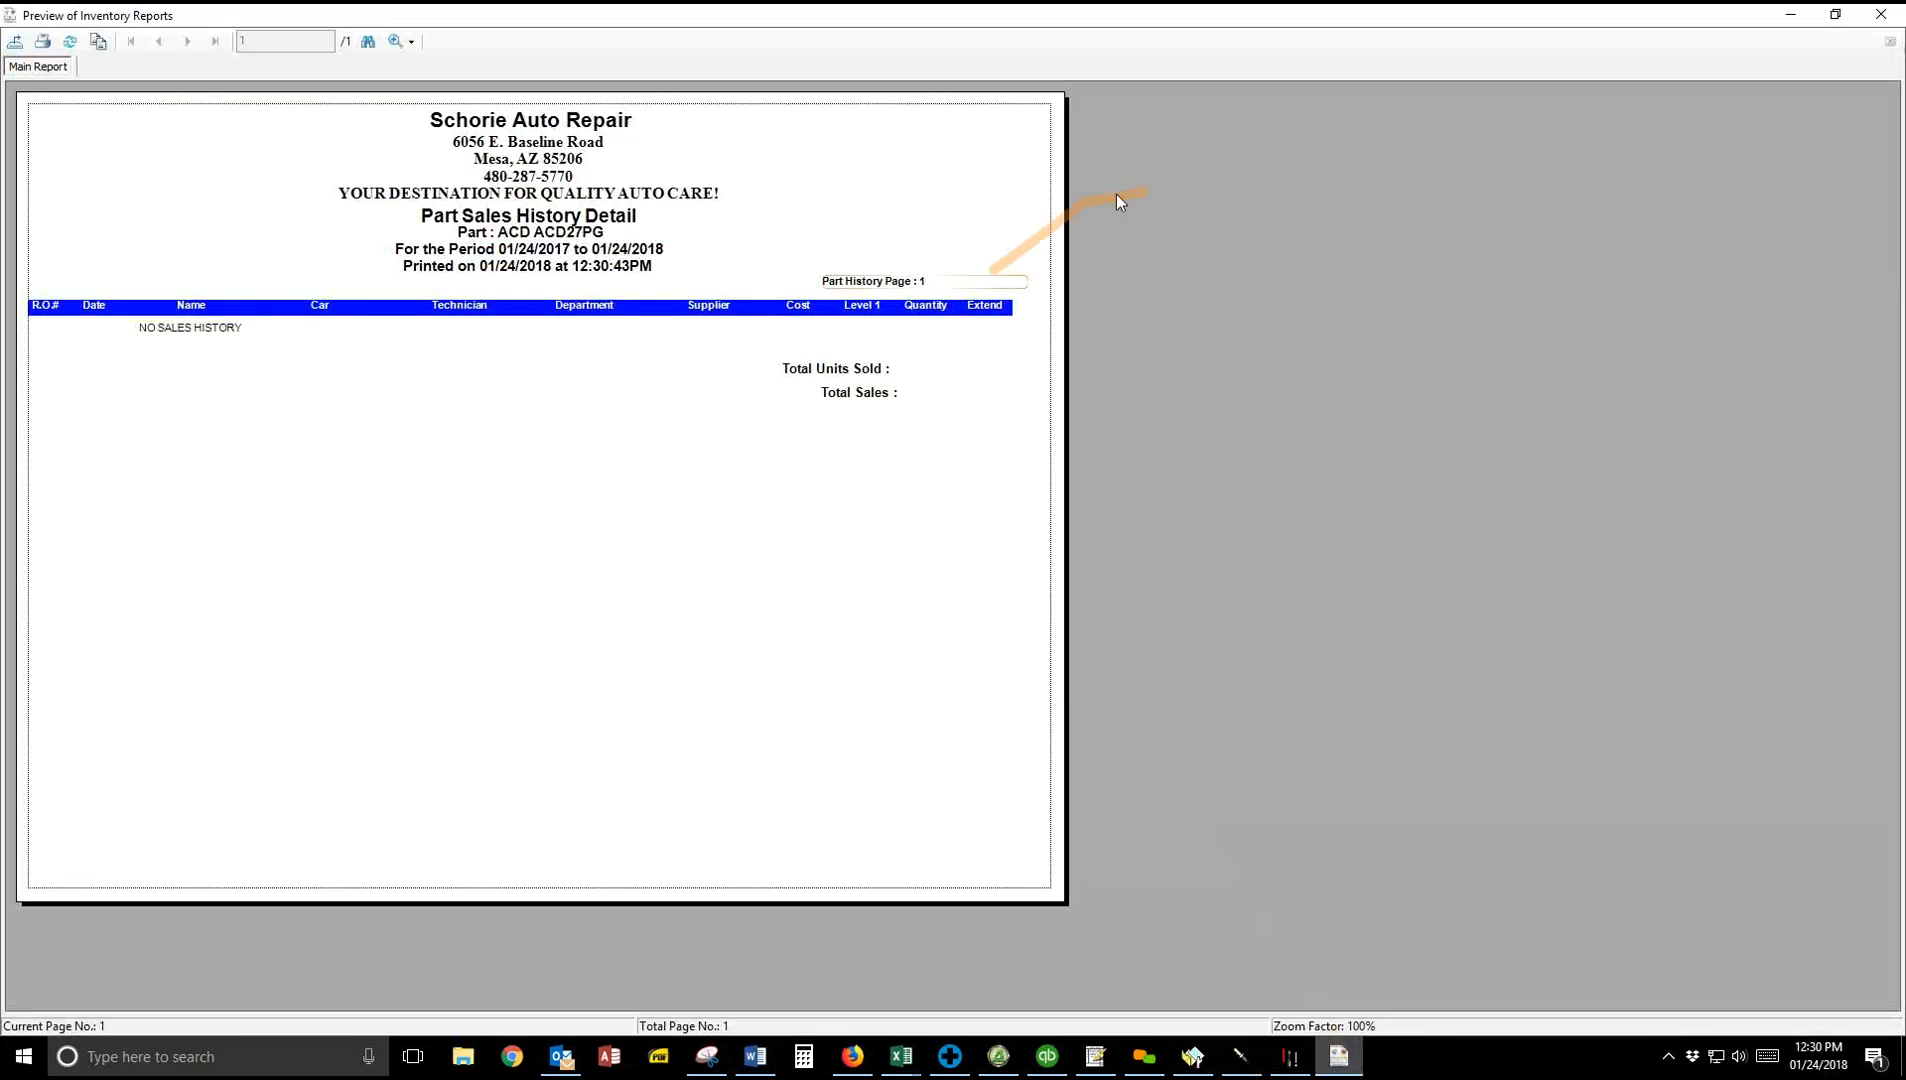
left_click(1880, 14)
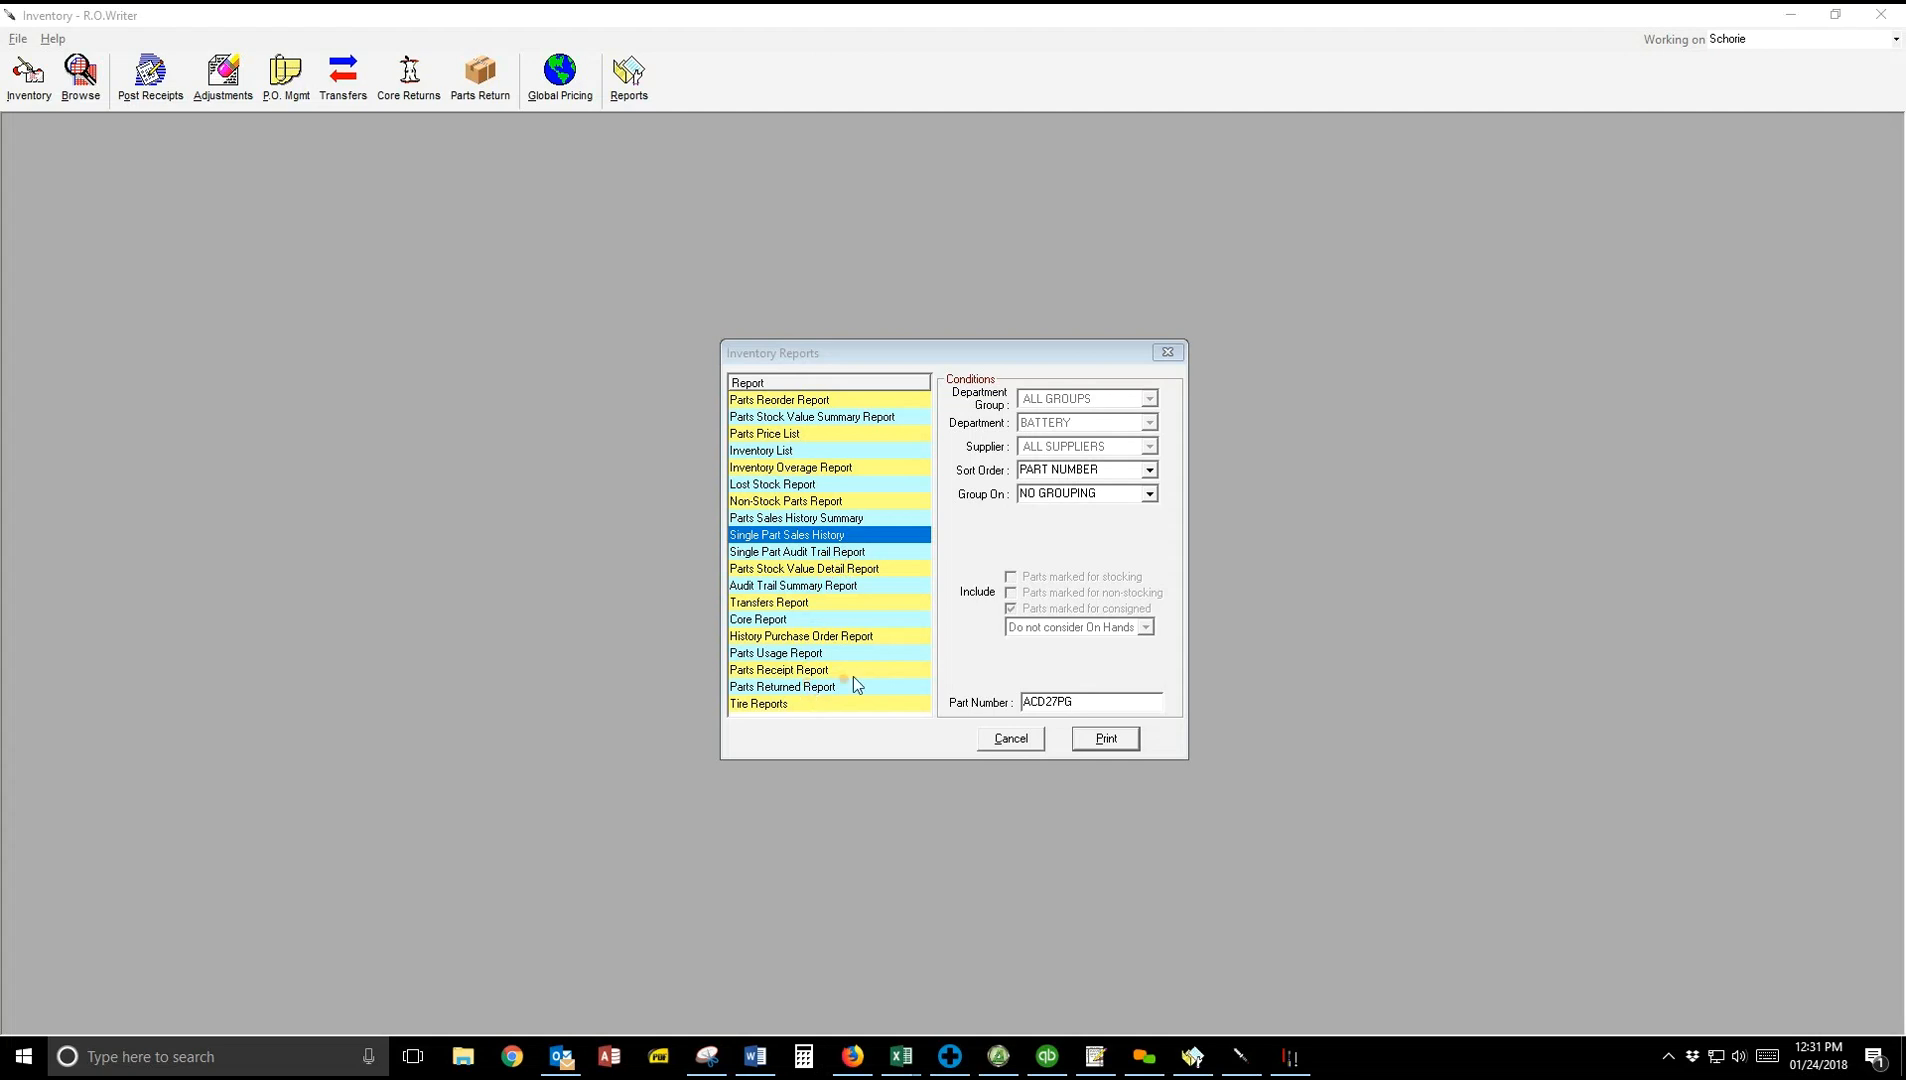
Step: Preview the Parts Stock Value Detail Report on screen for consigned parts in the BATTERY department, and close the preview
double_click(858, 572)
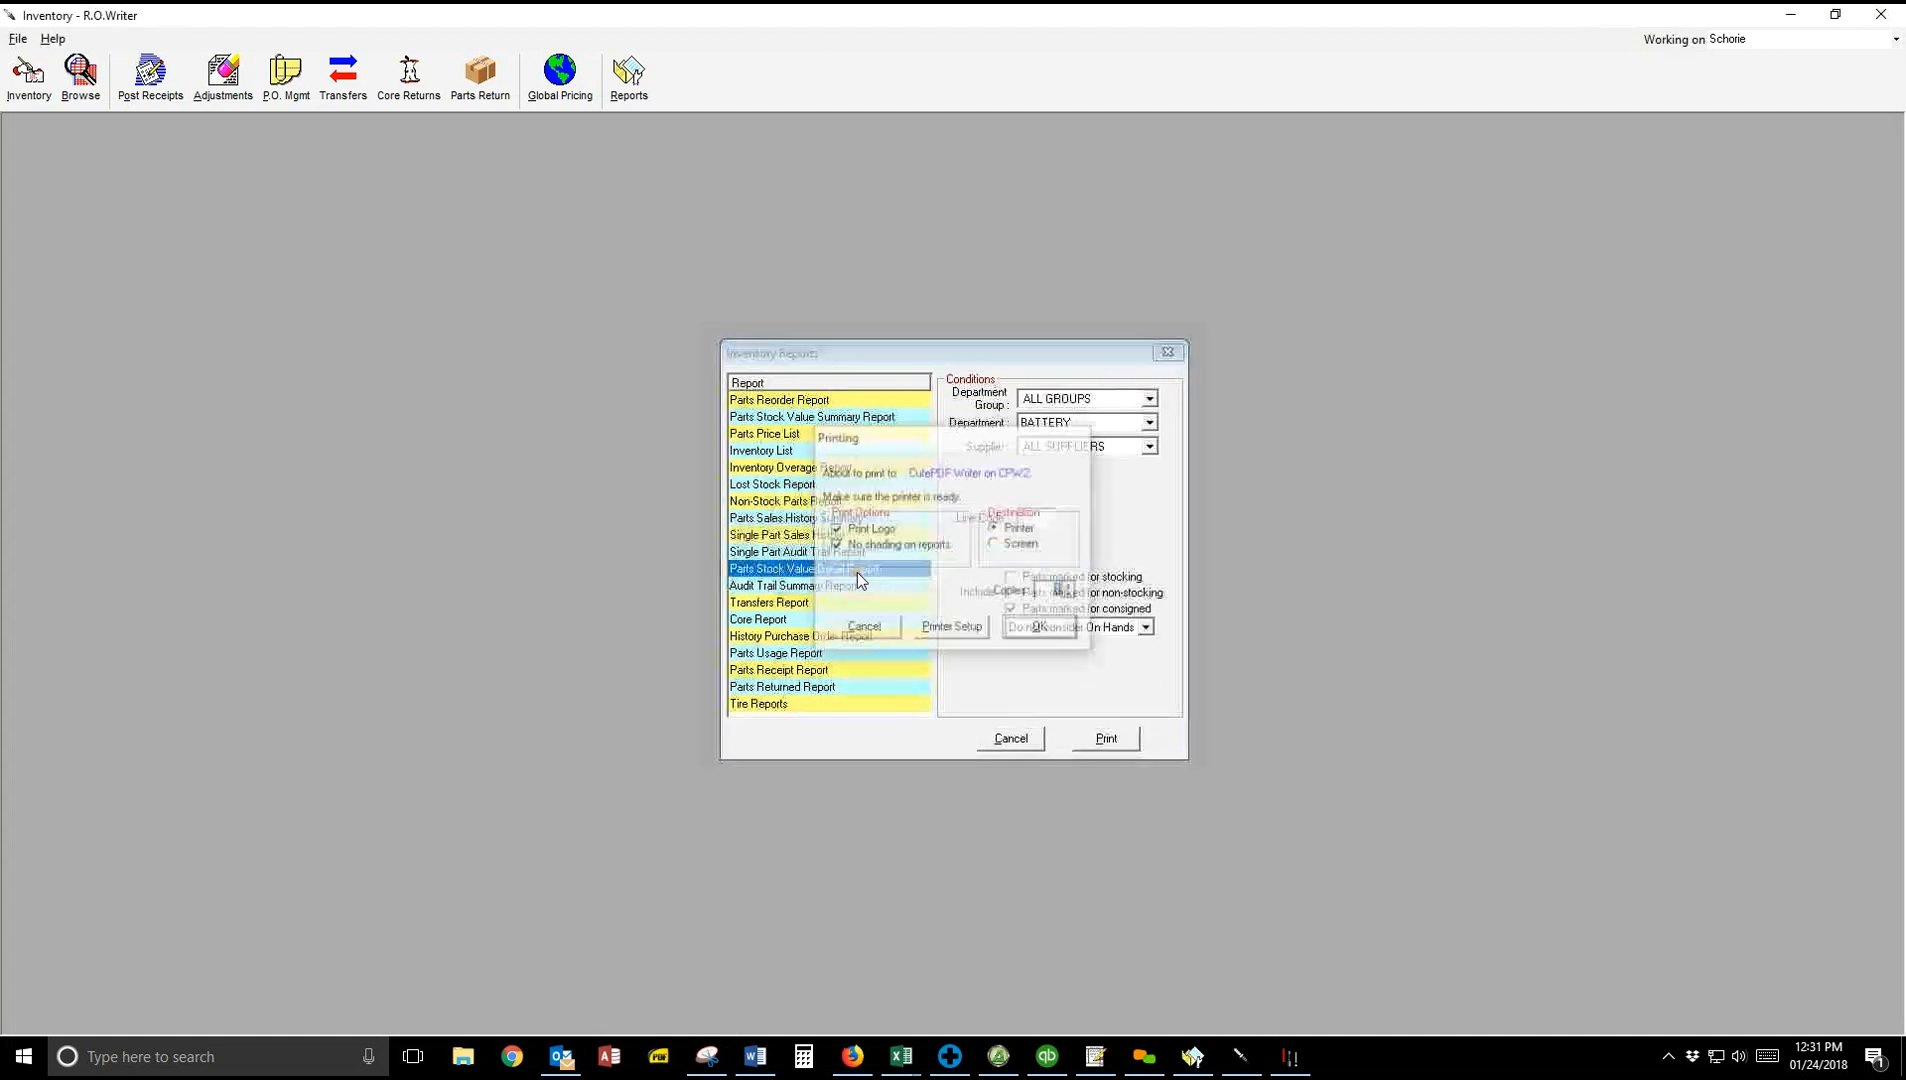
key("Return")
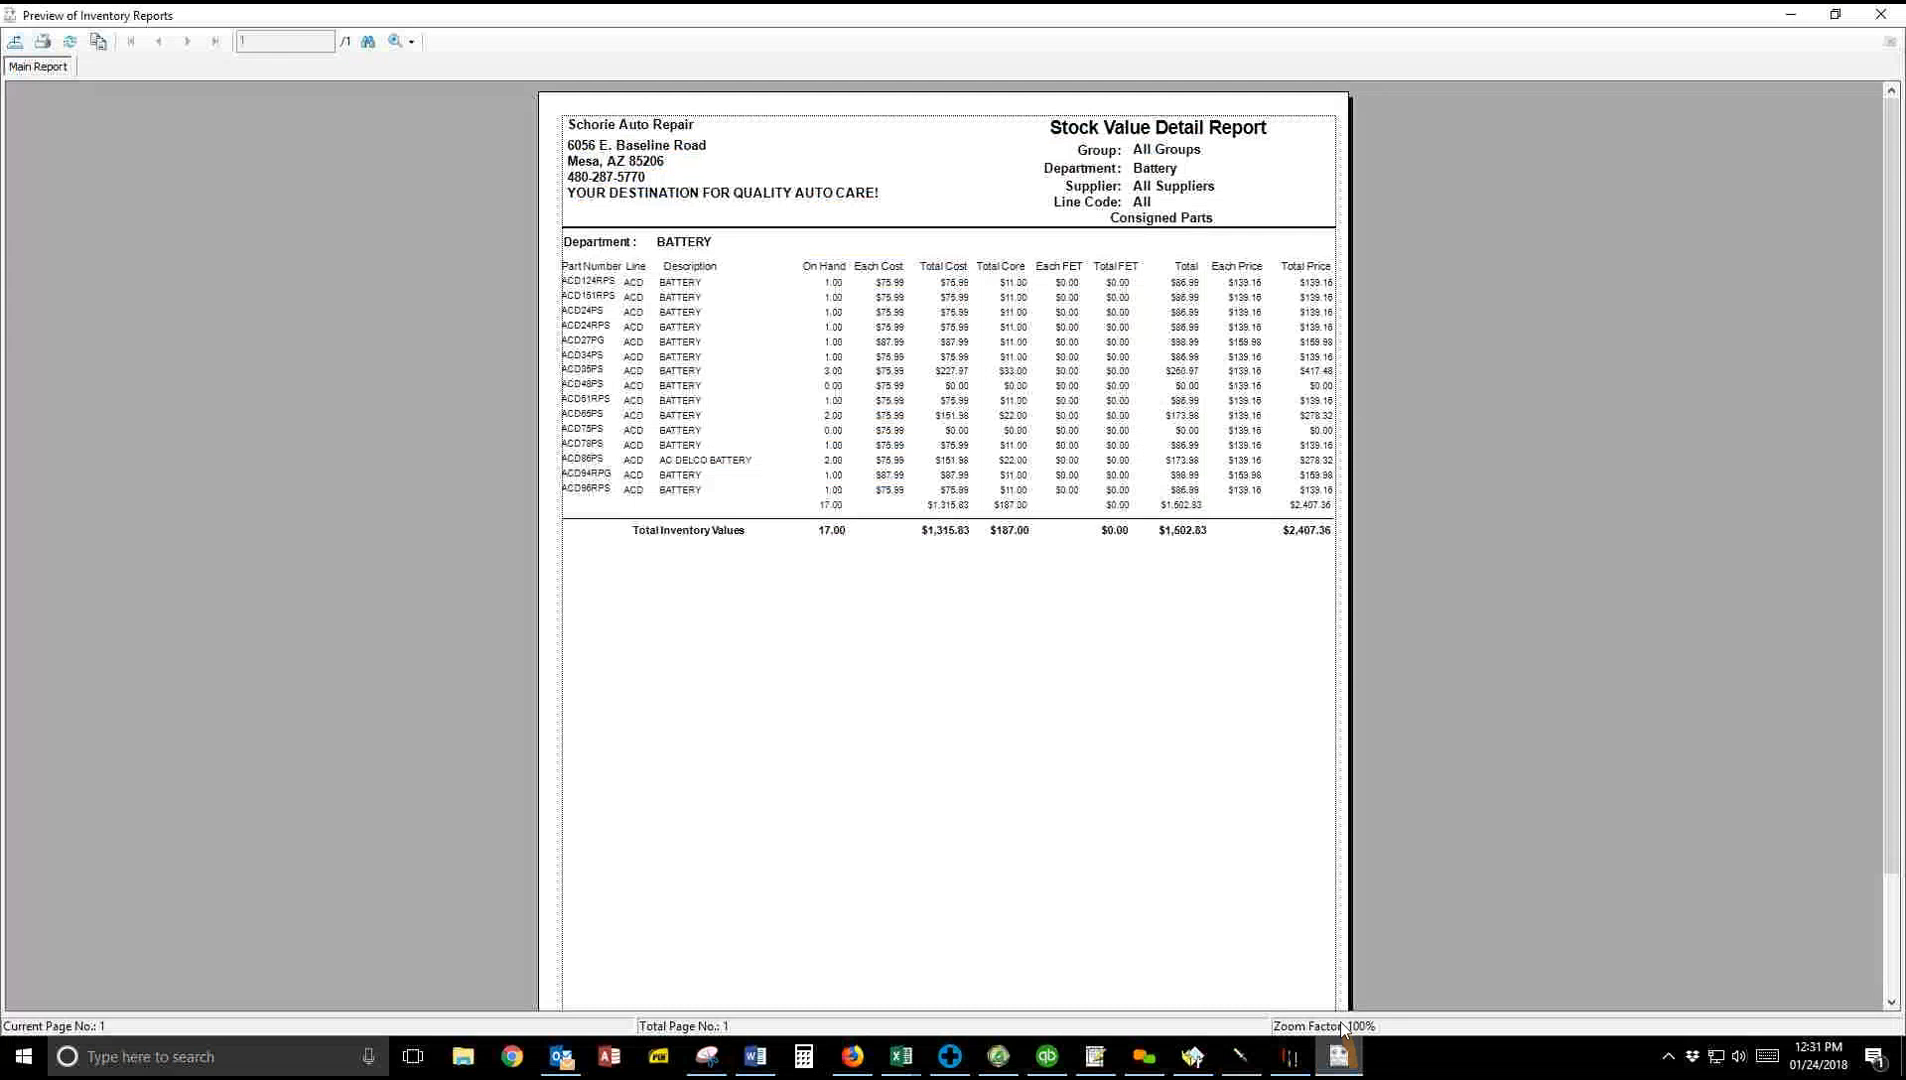
left_click(1881, 14)
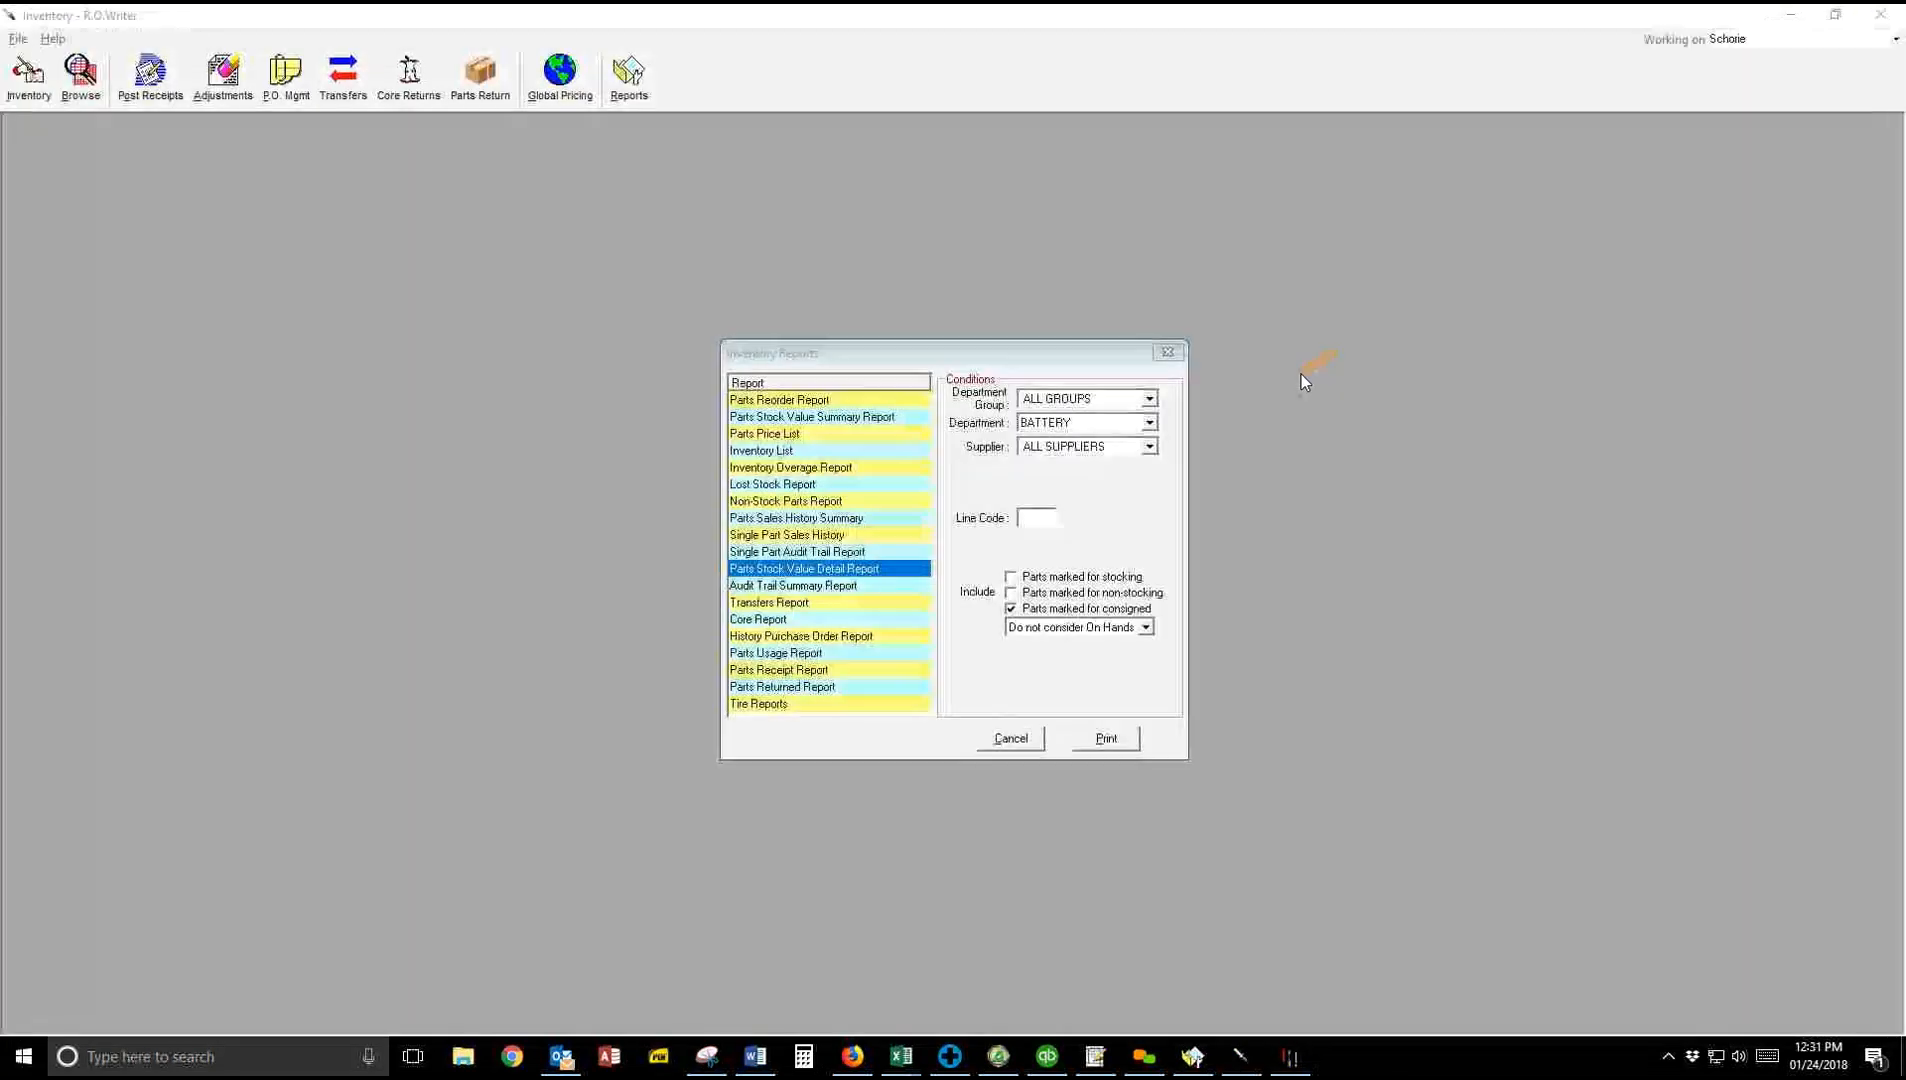
Step: Generate an on-screen preview of the Parts Stock Value Detail Report for all departments, including parts marked for stocking and for consigned
left_click(1146, 424)
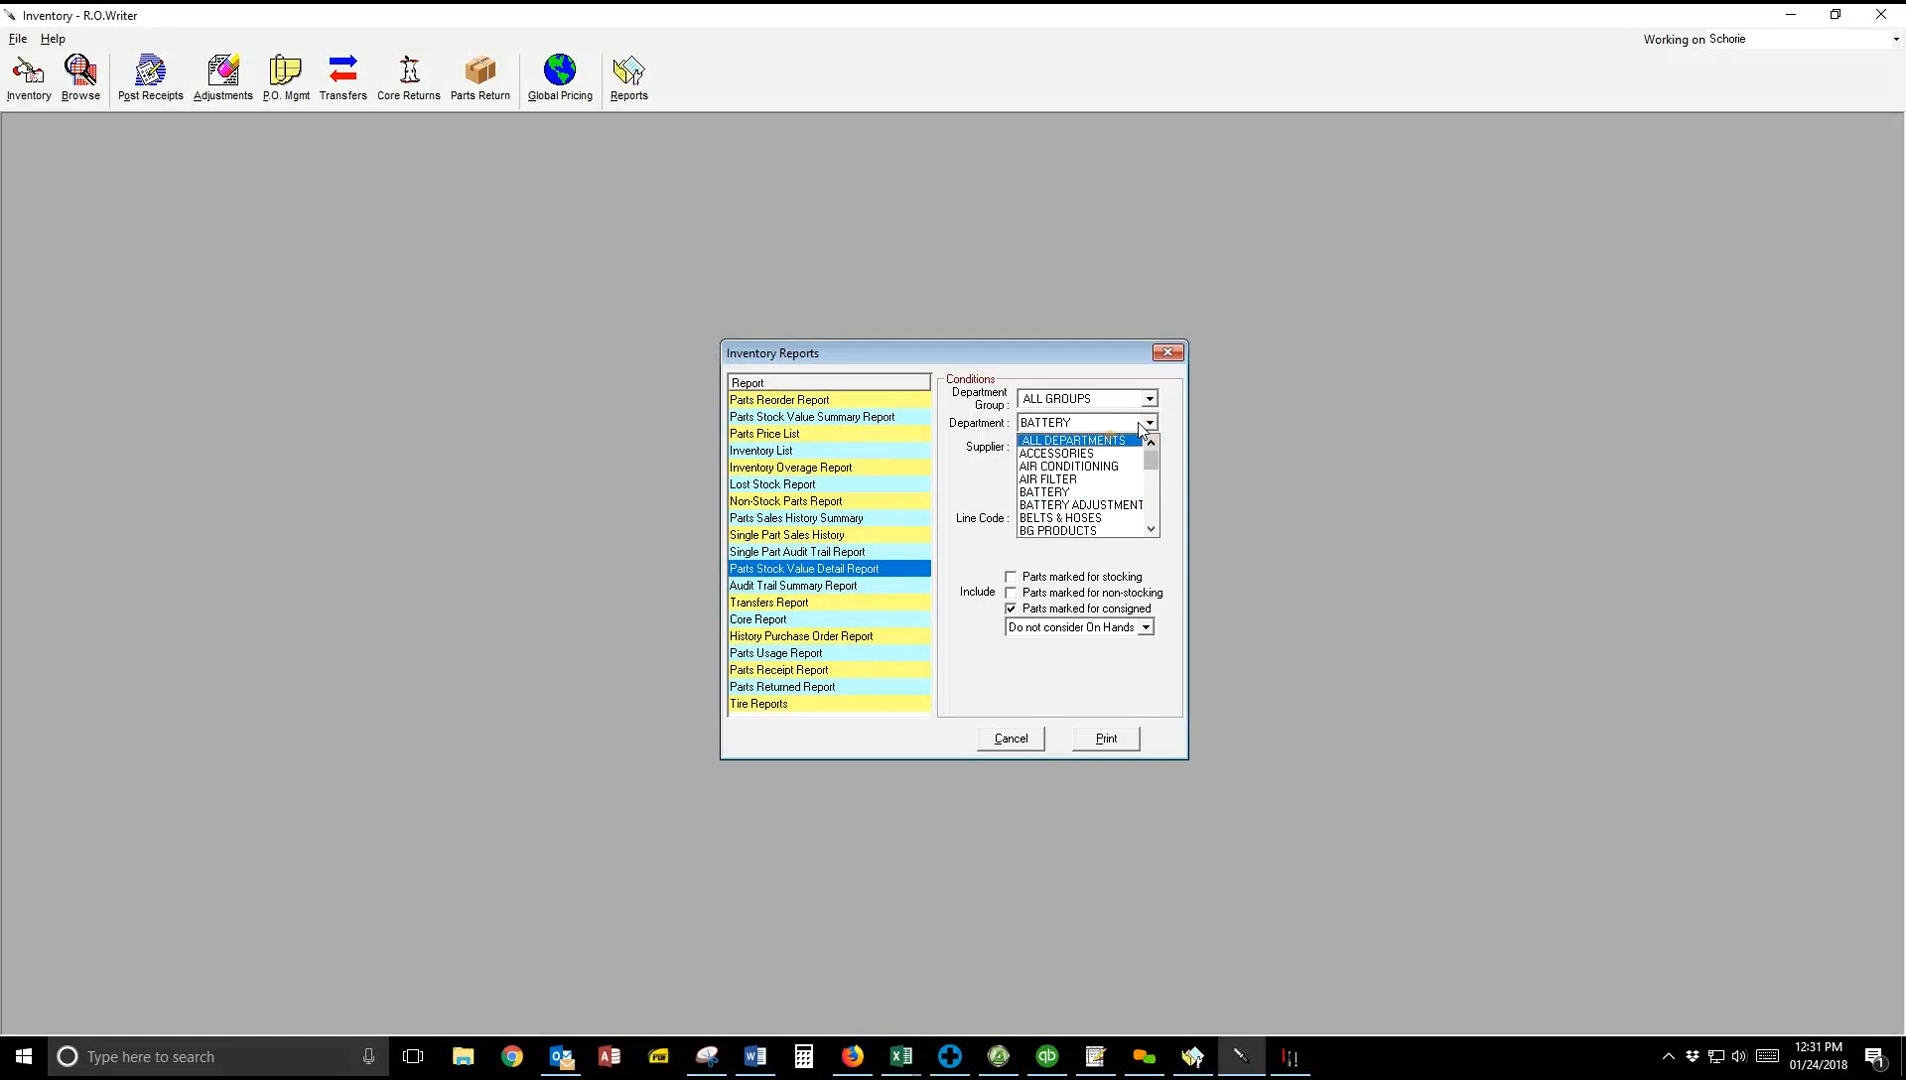
left_click(1118, 441)
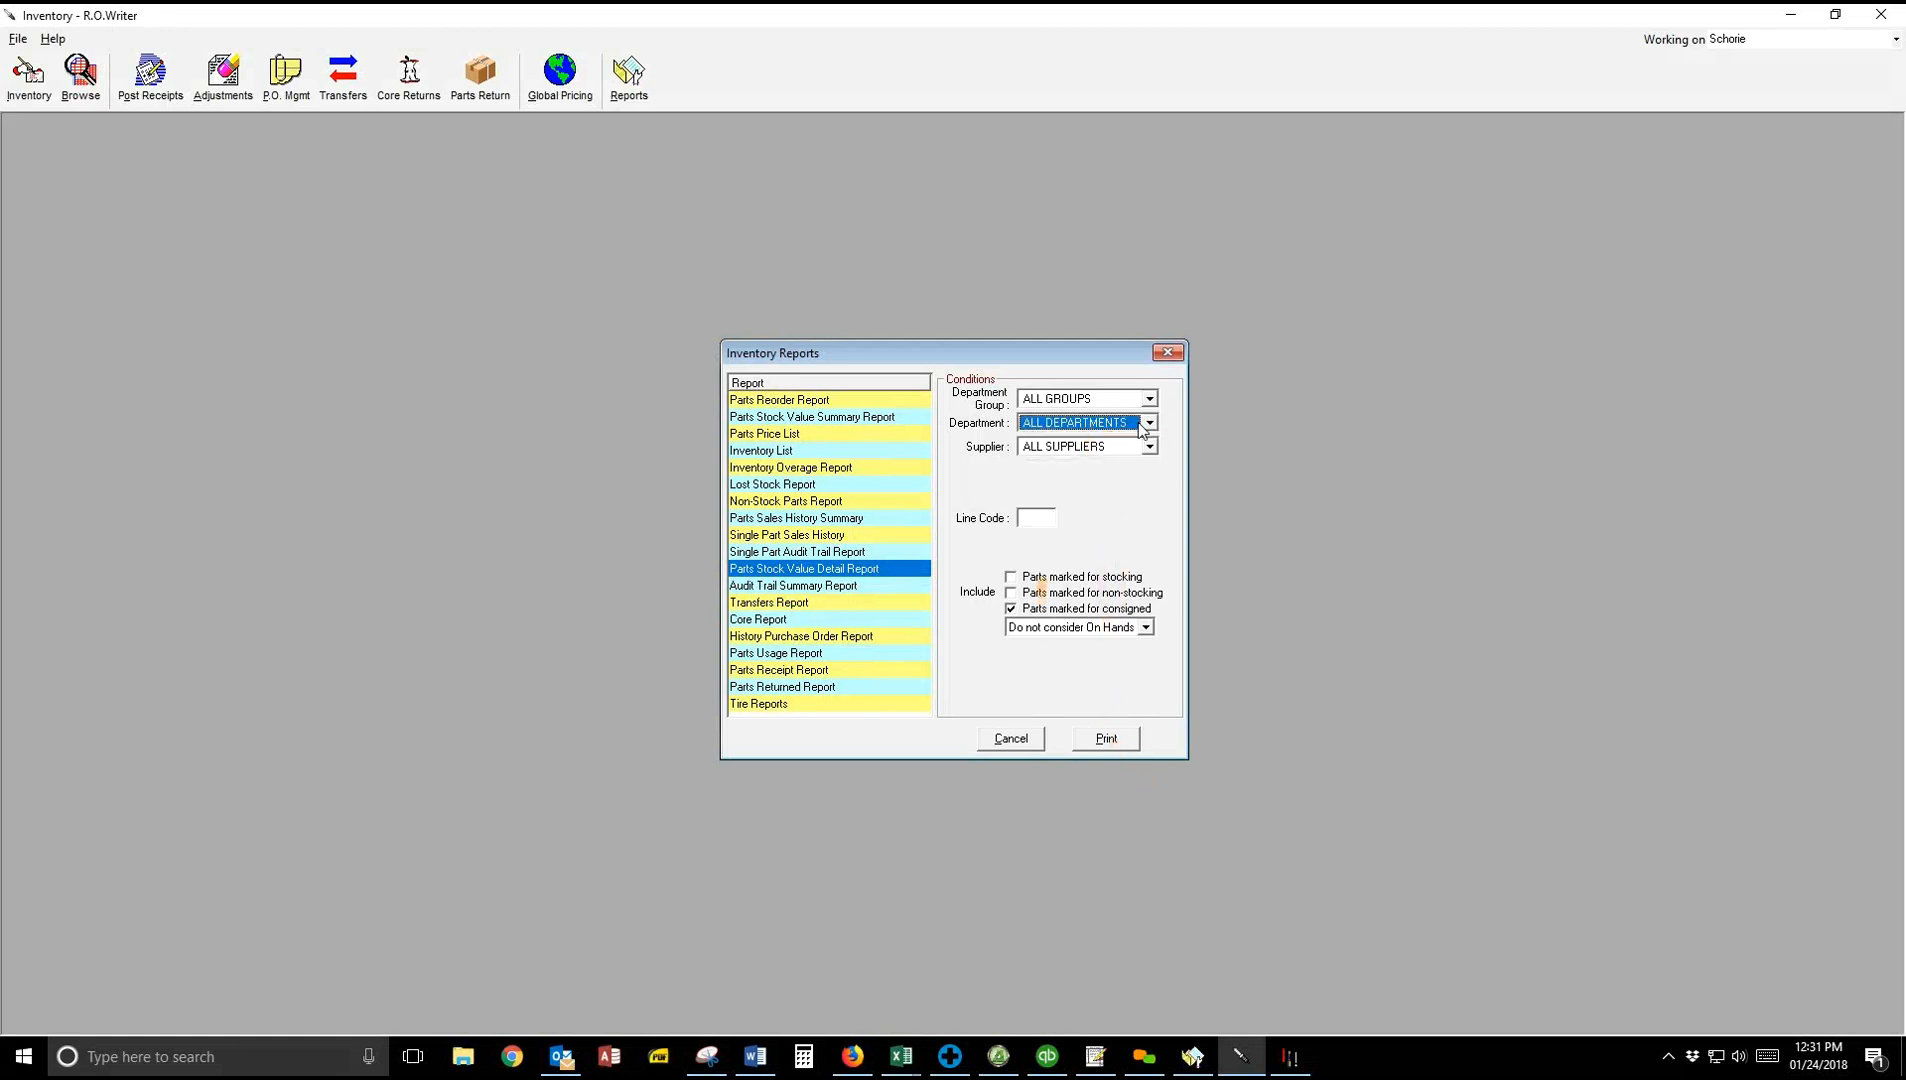
left_click(1040, 582)
left_click(1100, 738)
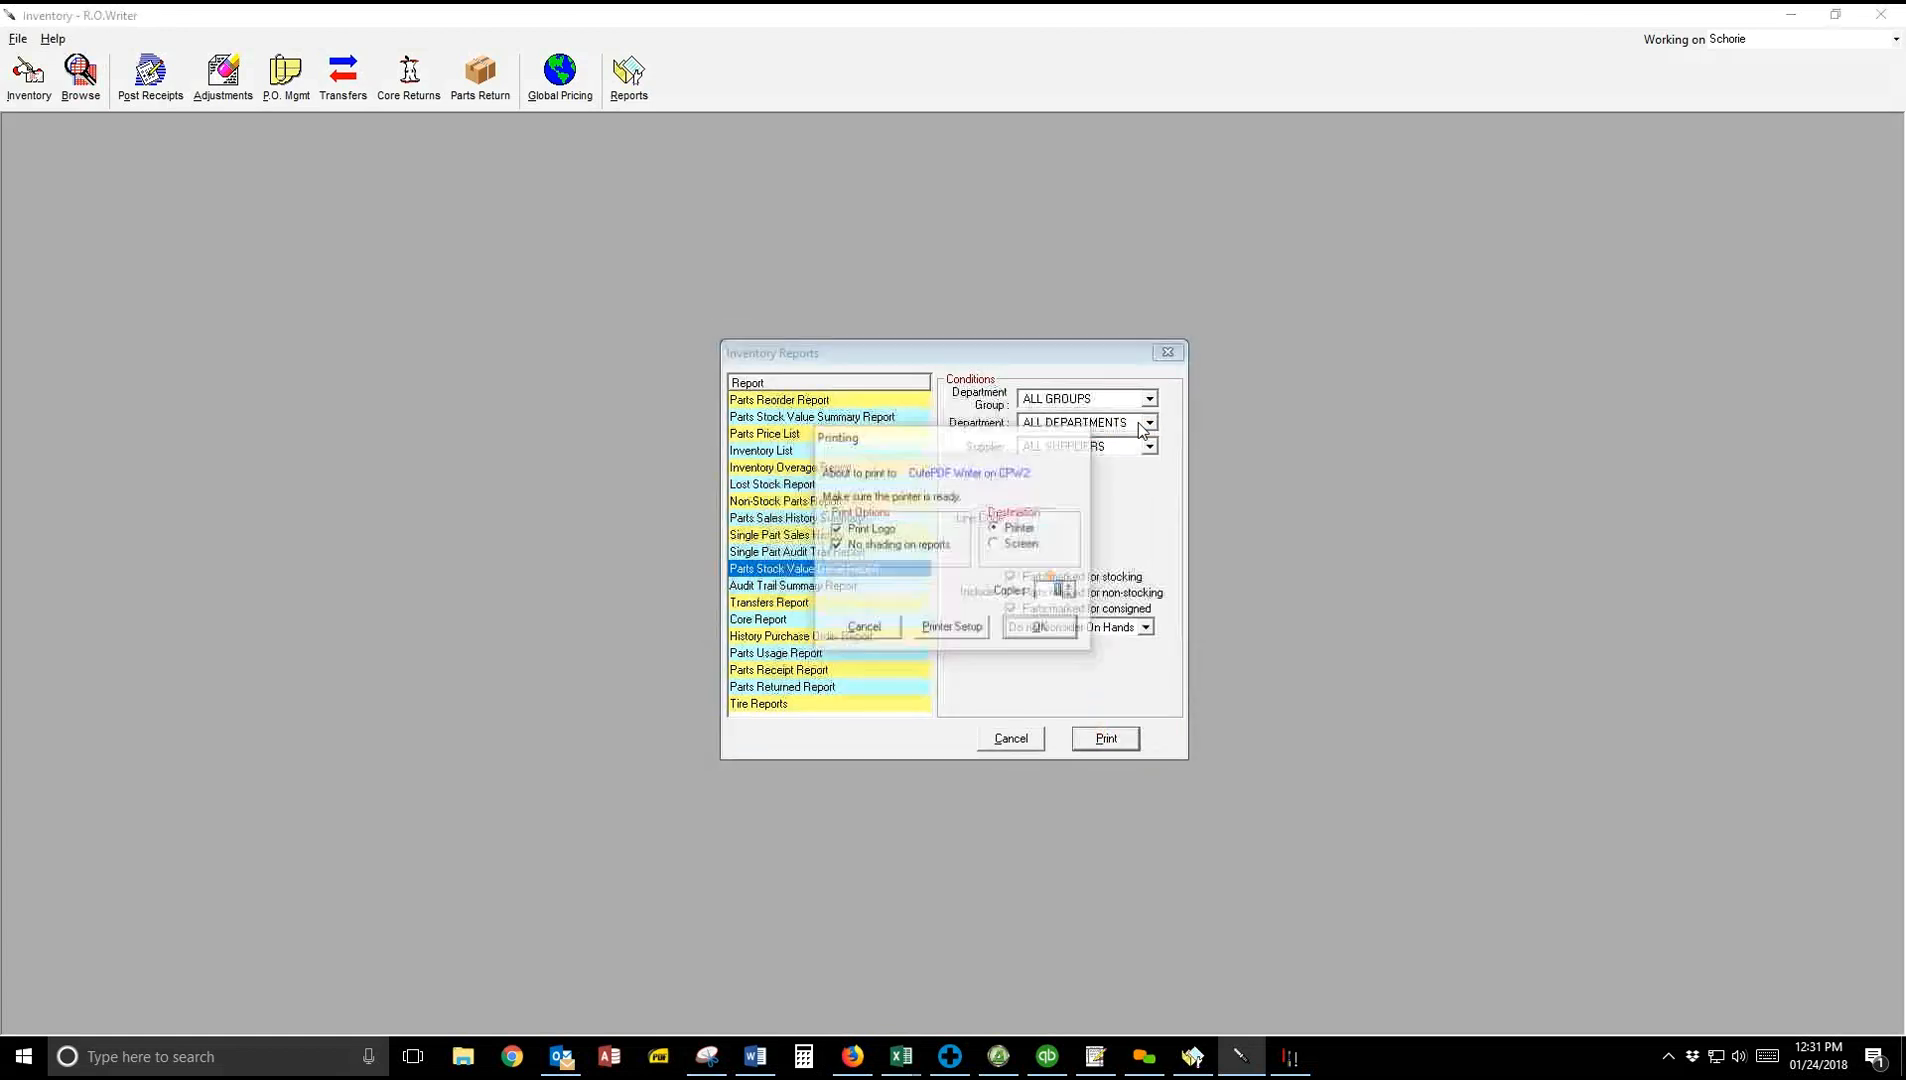
key("Return")
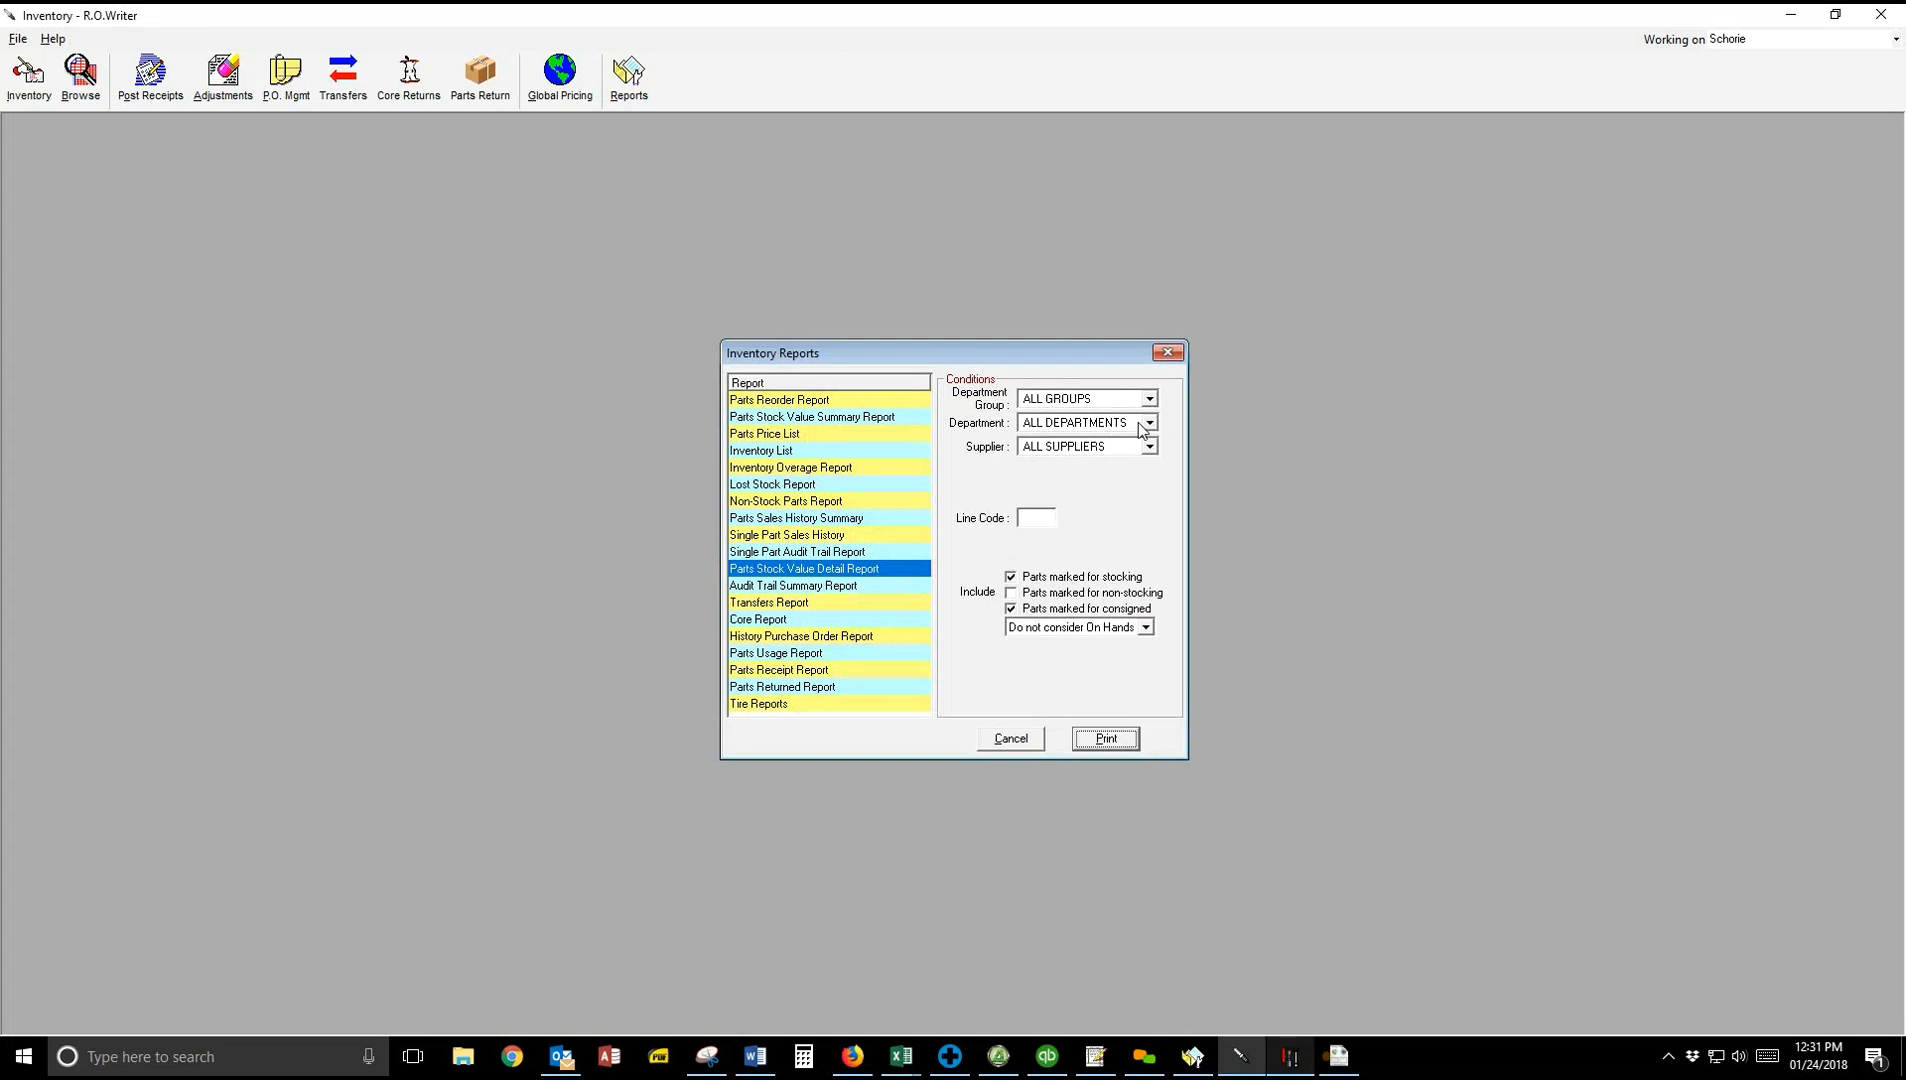
Step: Review the first page and the last two pages of the stock value report, and close the preview and the inventory reports window
scroll(920, 600, "down", 3)
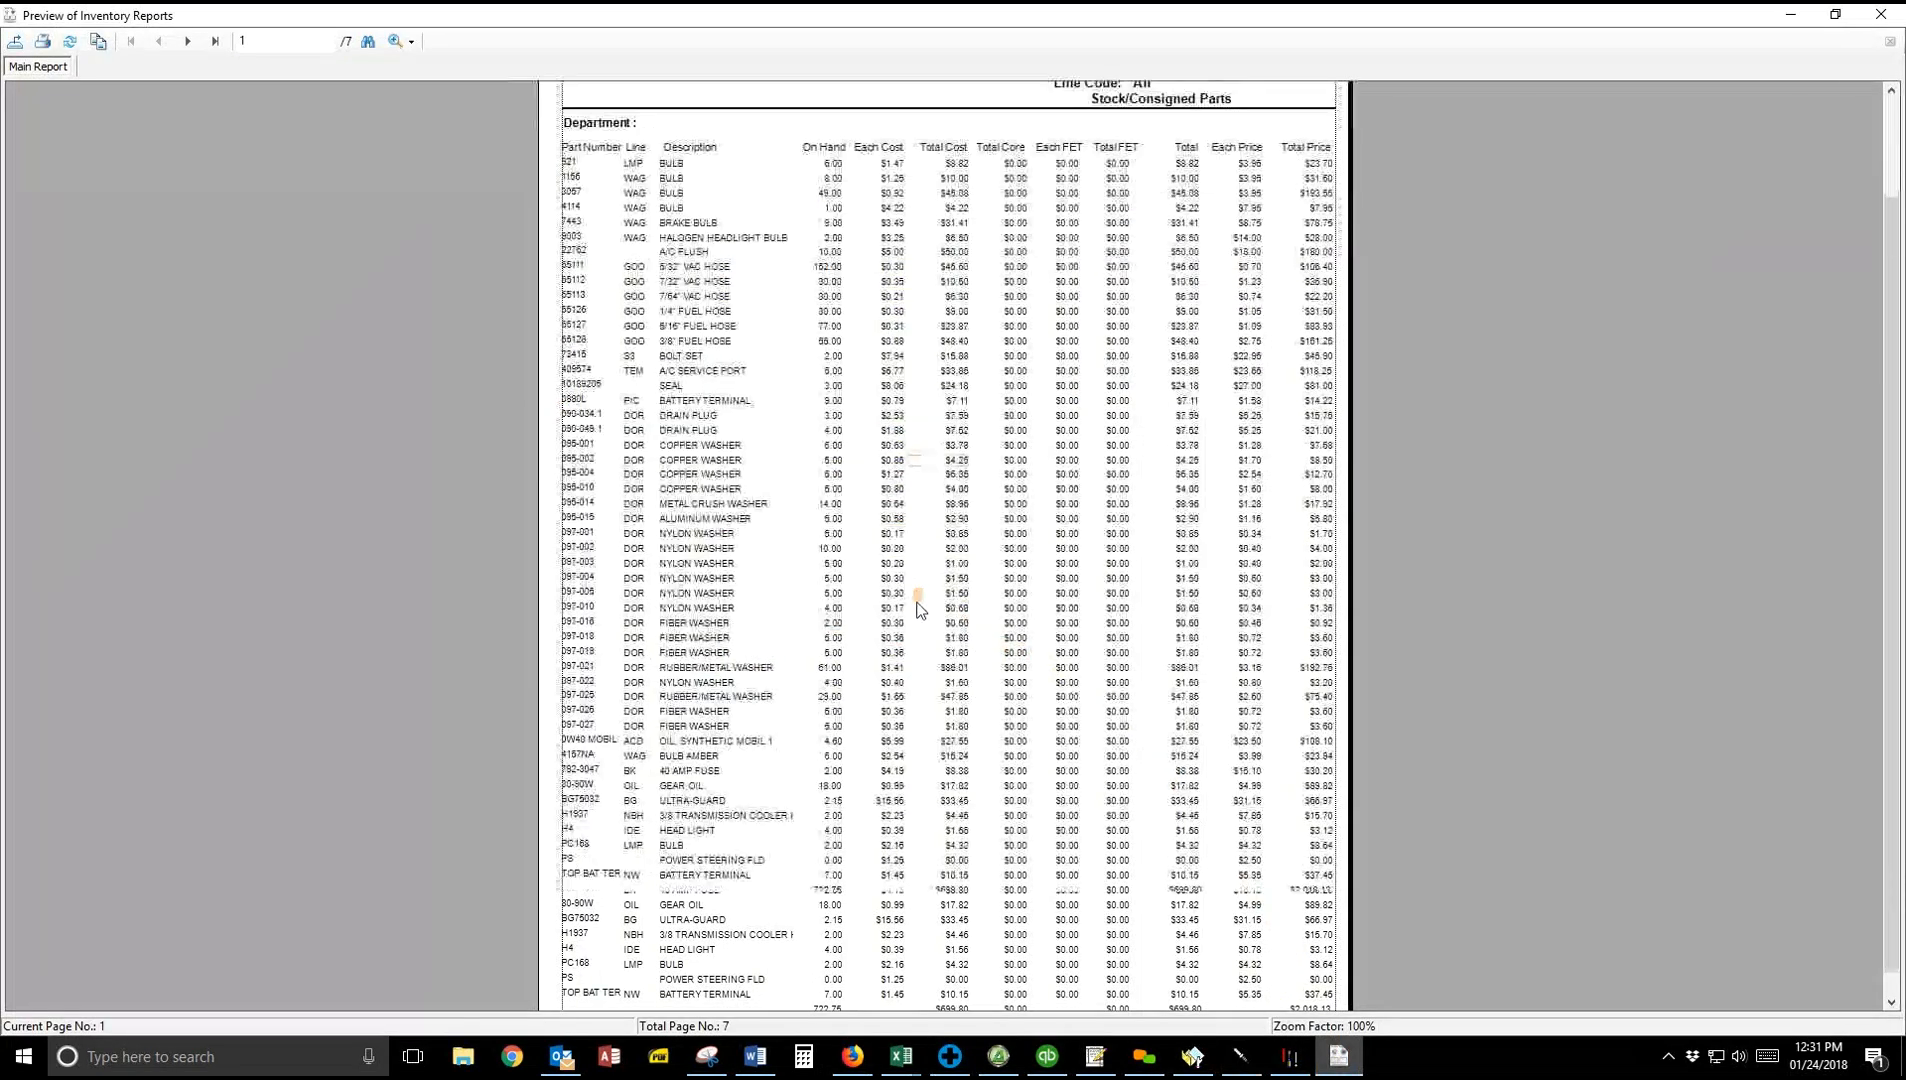
scroll(884, 531, "down", 1)
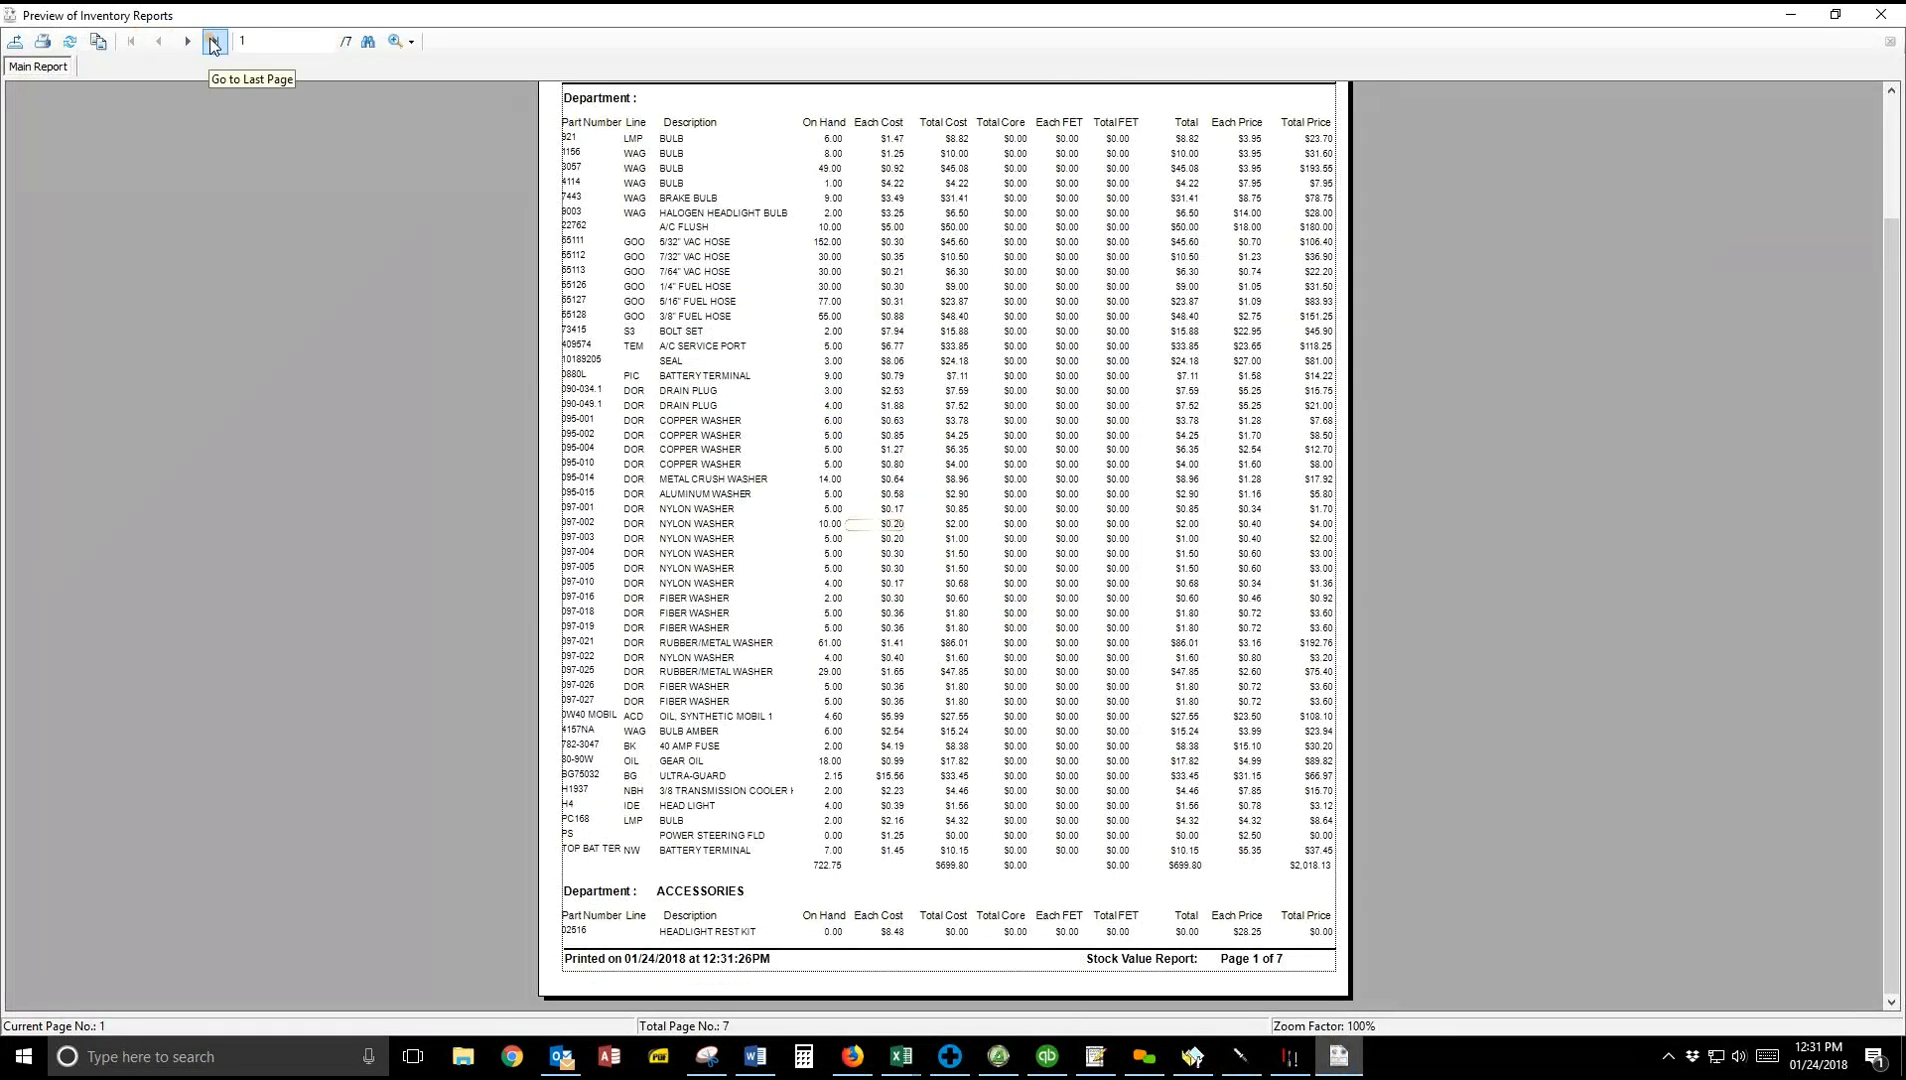
left_click(214, 41)
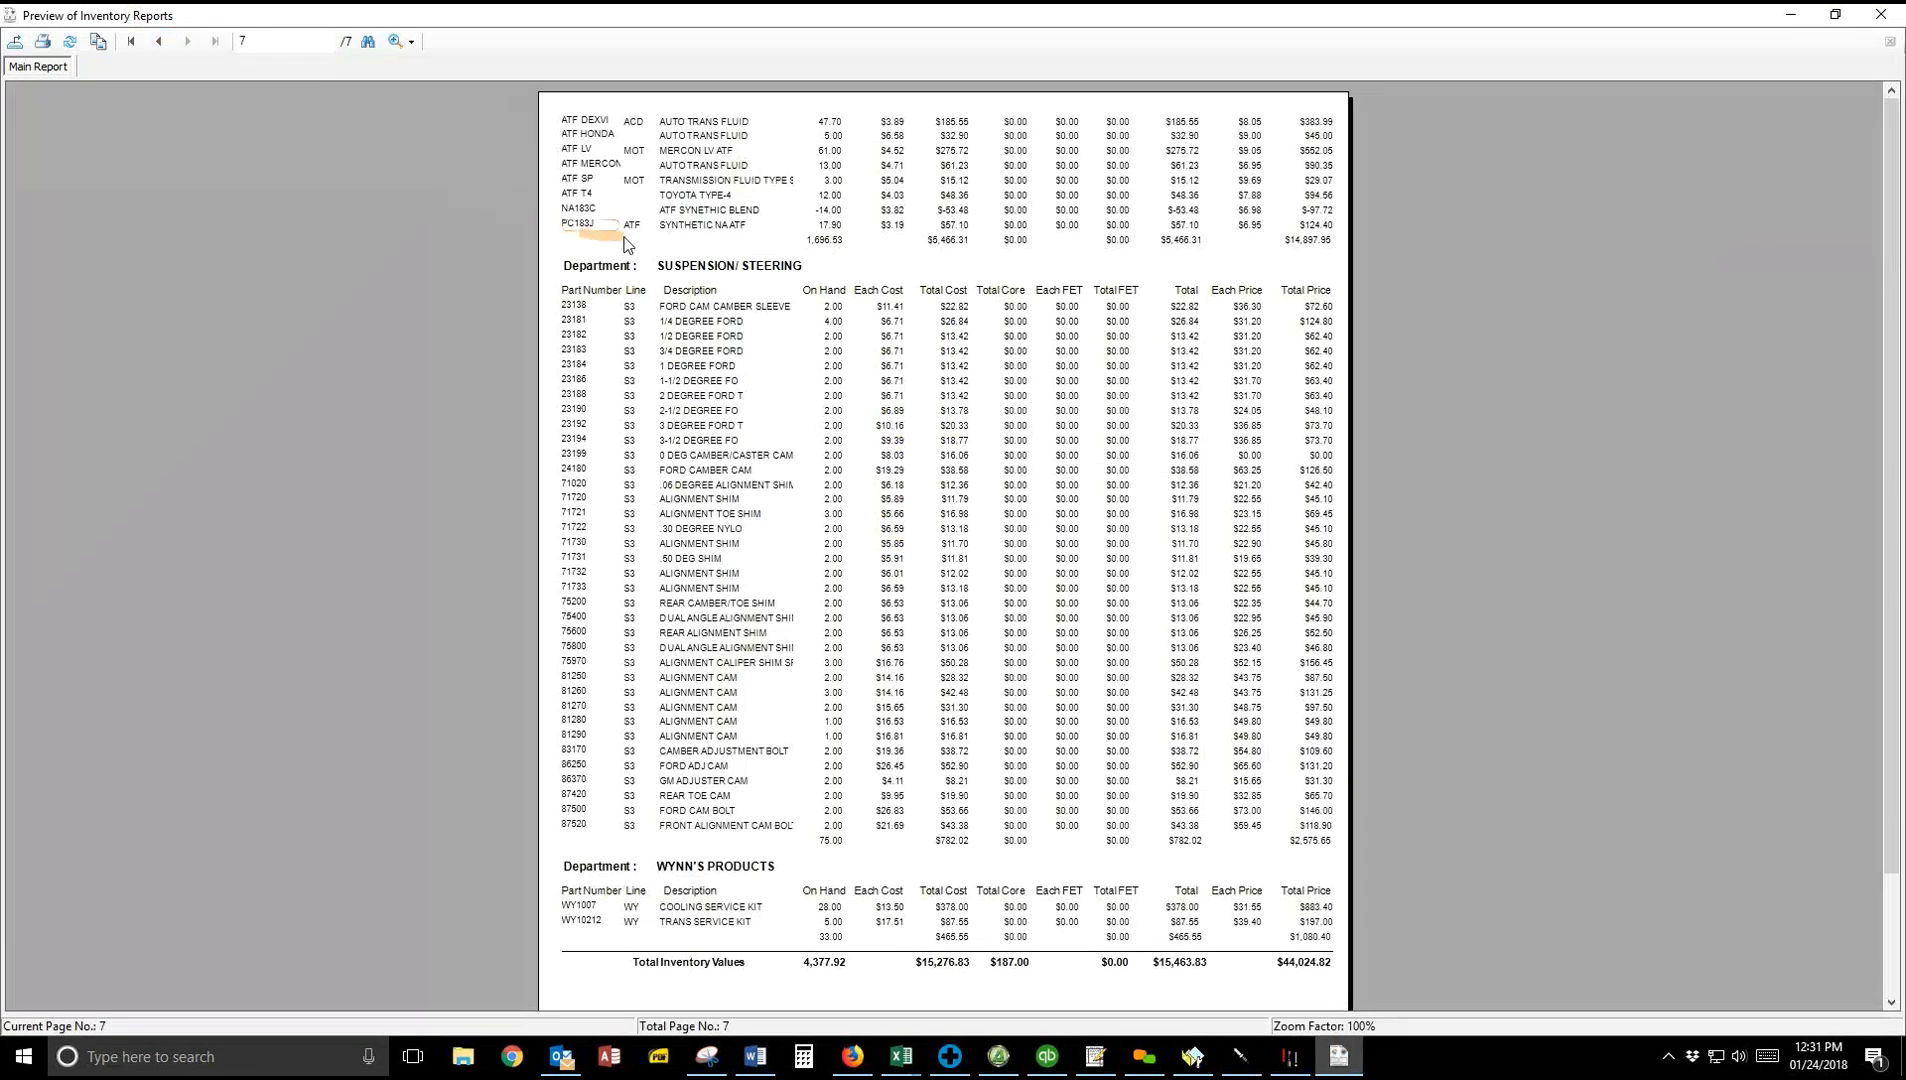
left_click(160, 41)
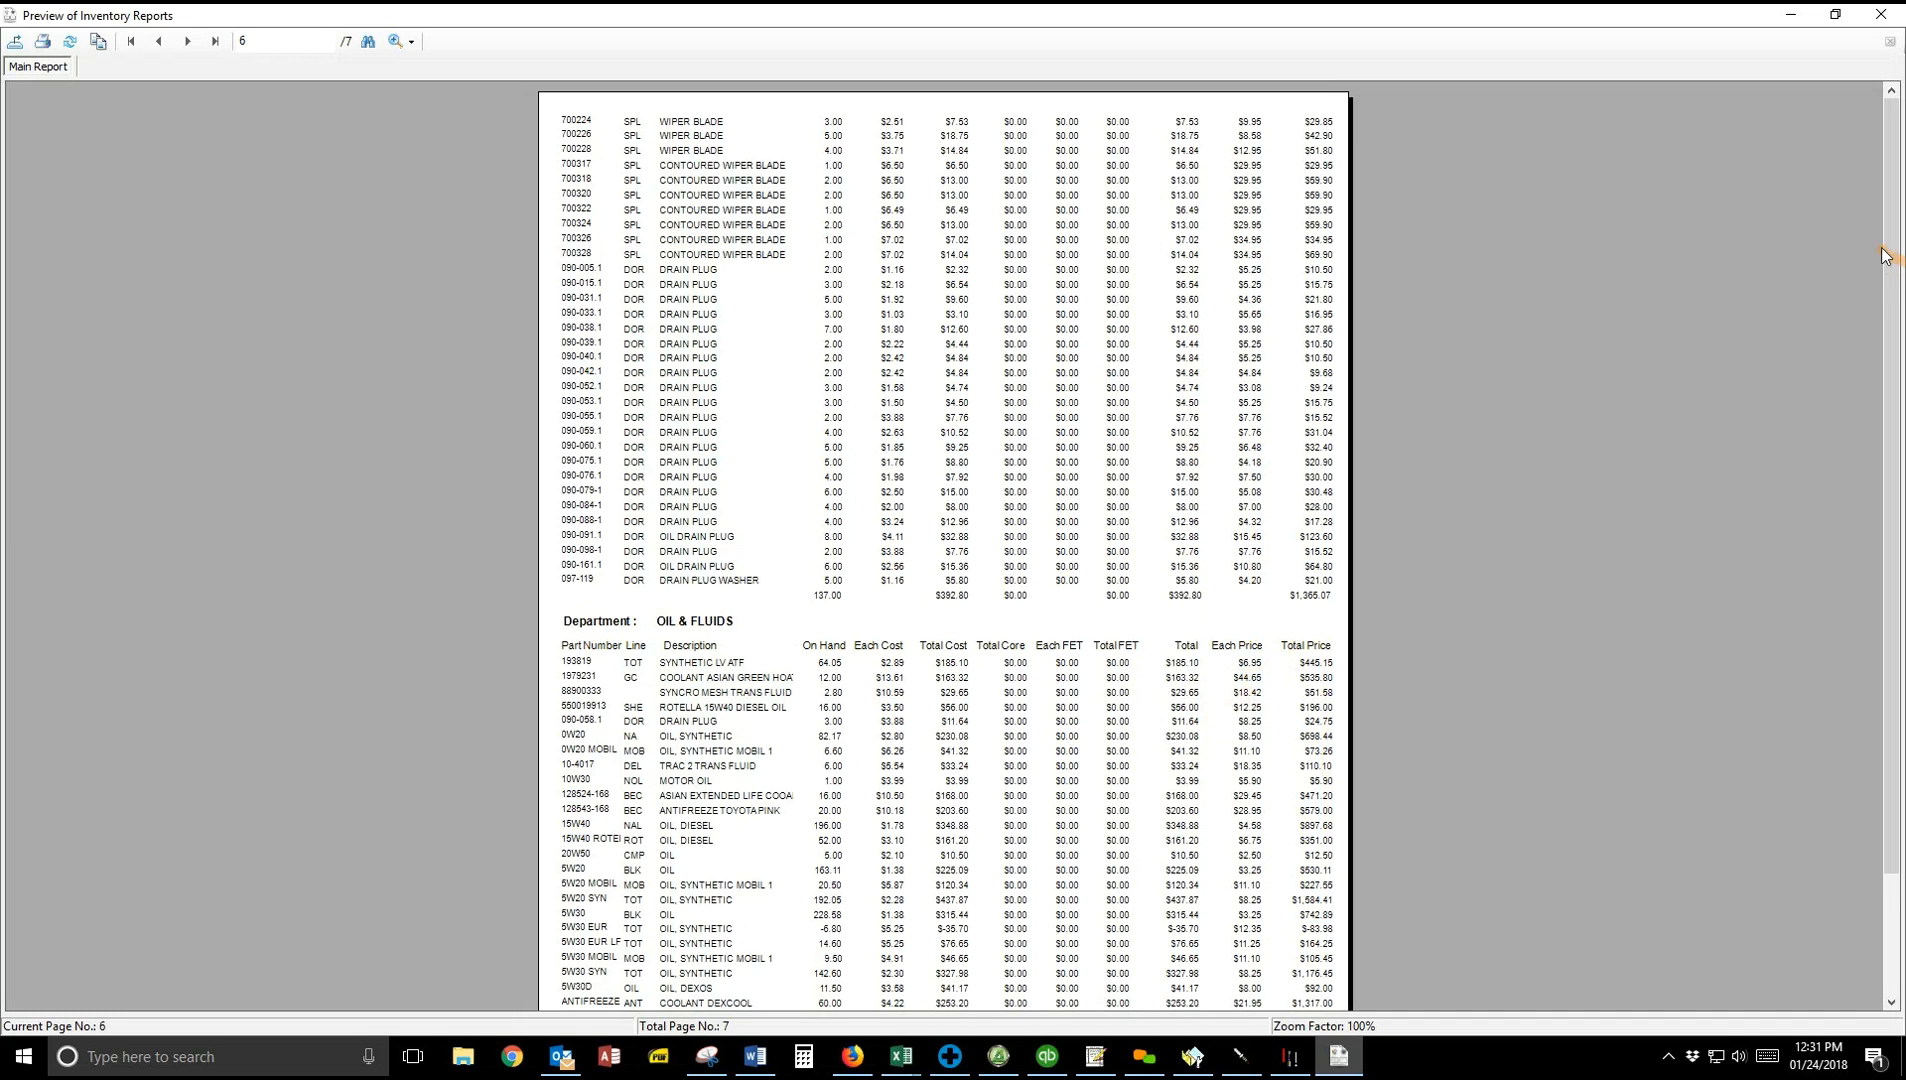
left_click(1880, 15)
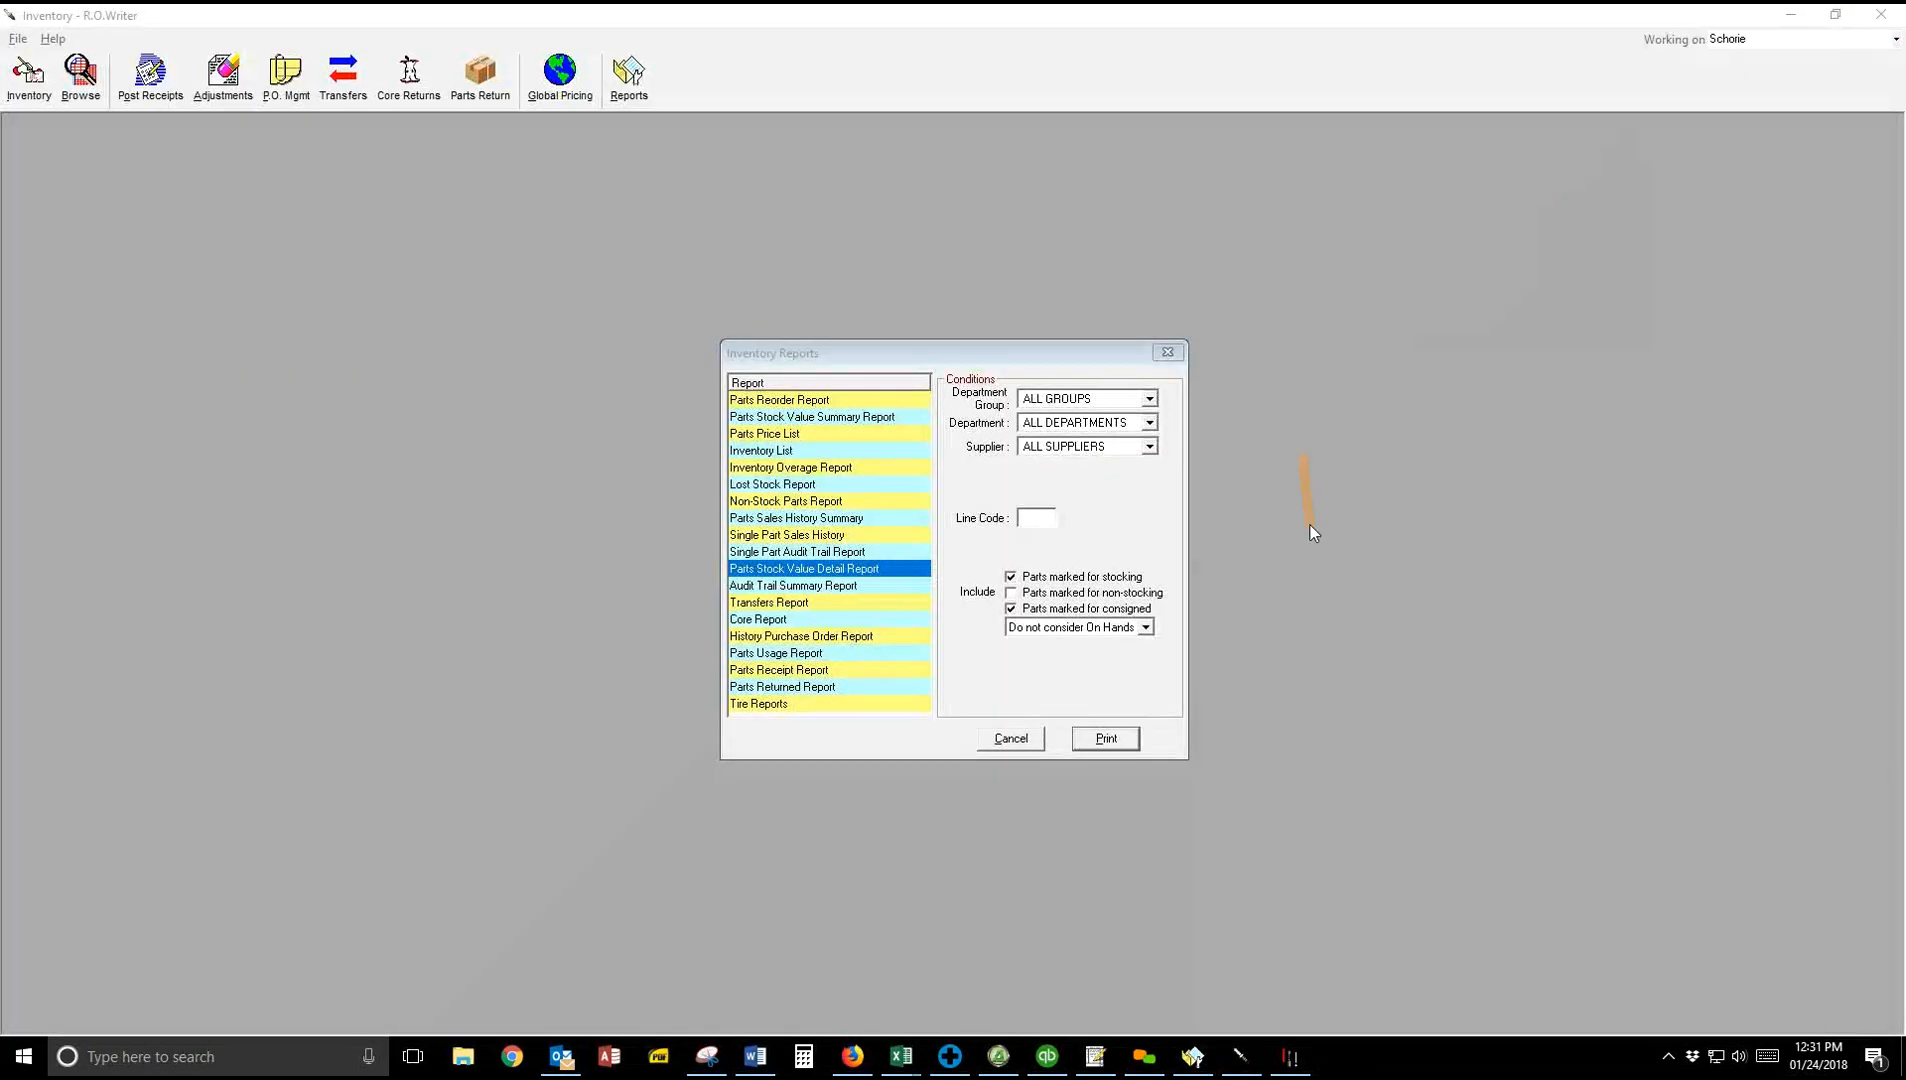
left_click(1011, 739)
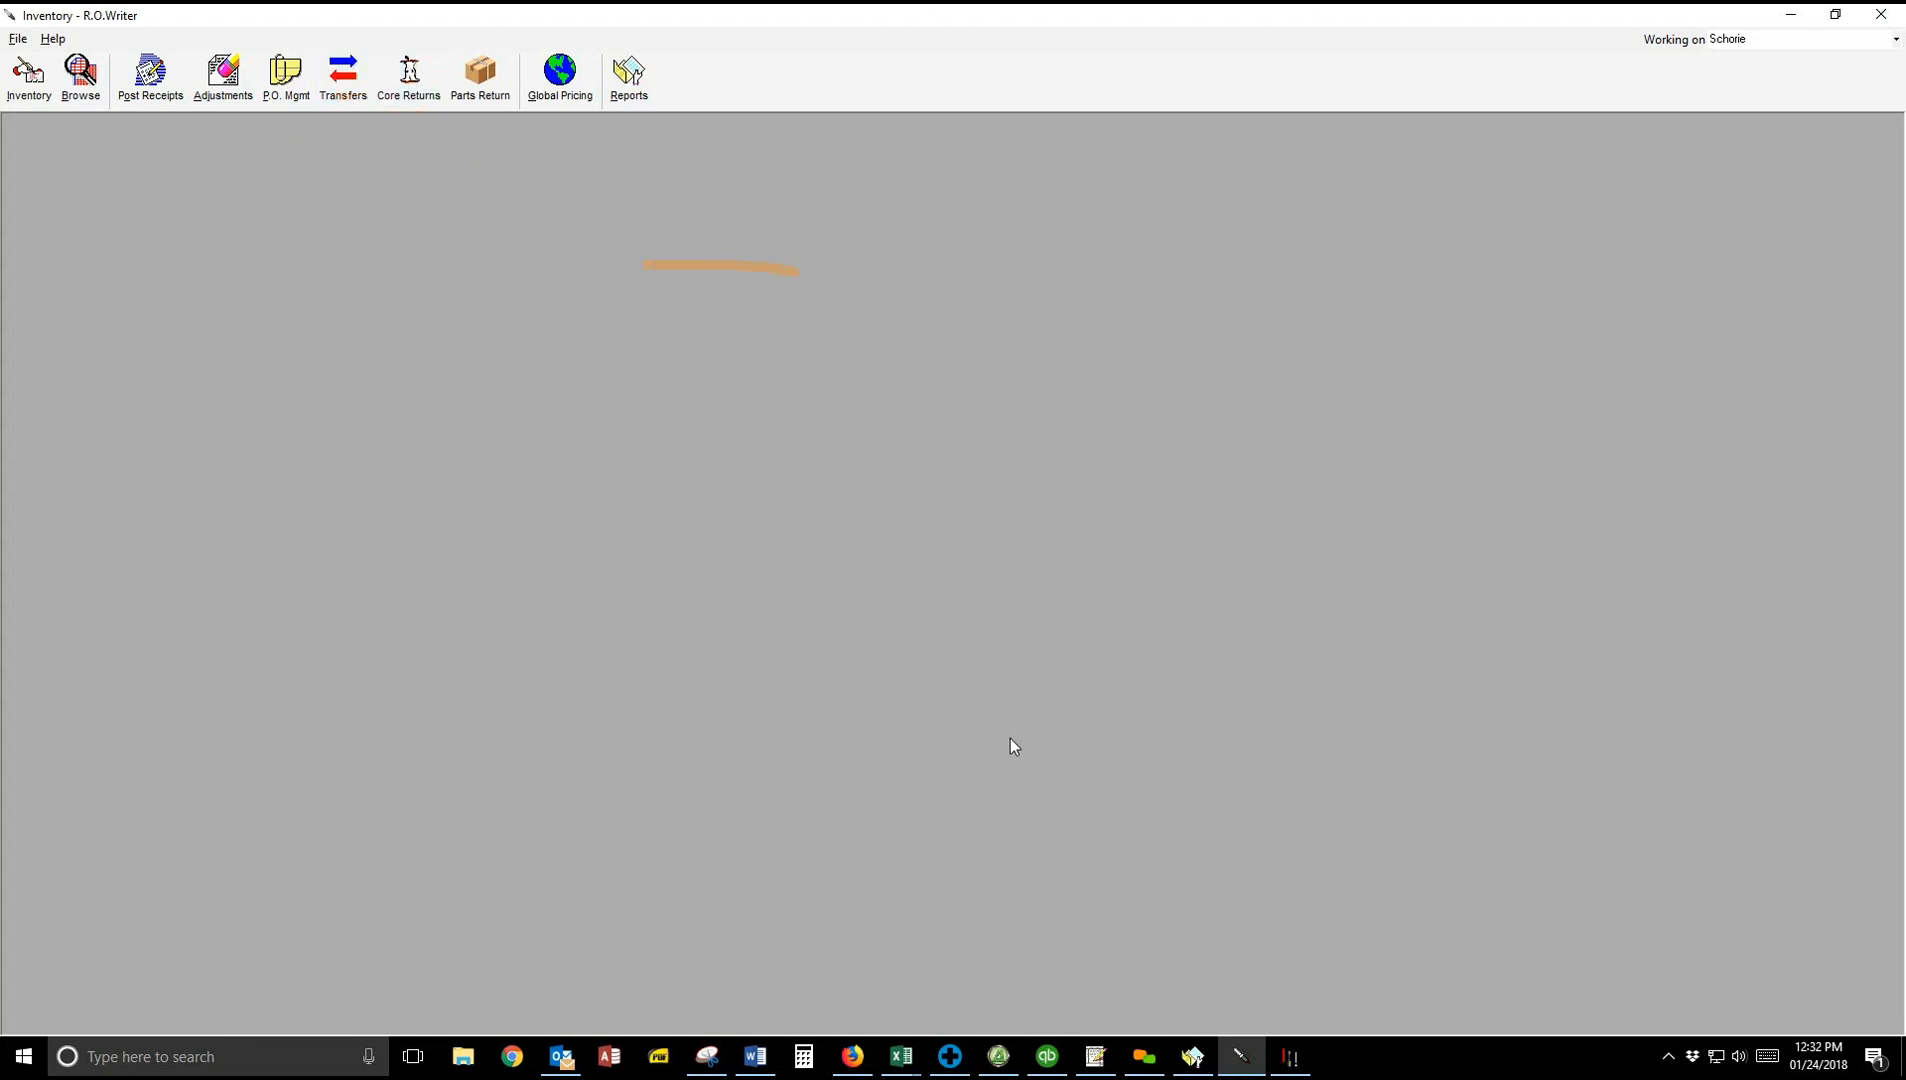
left_click(1053, 69)
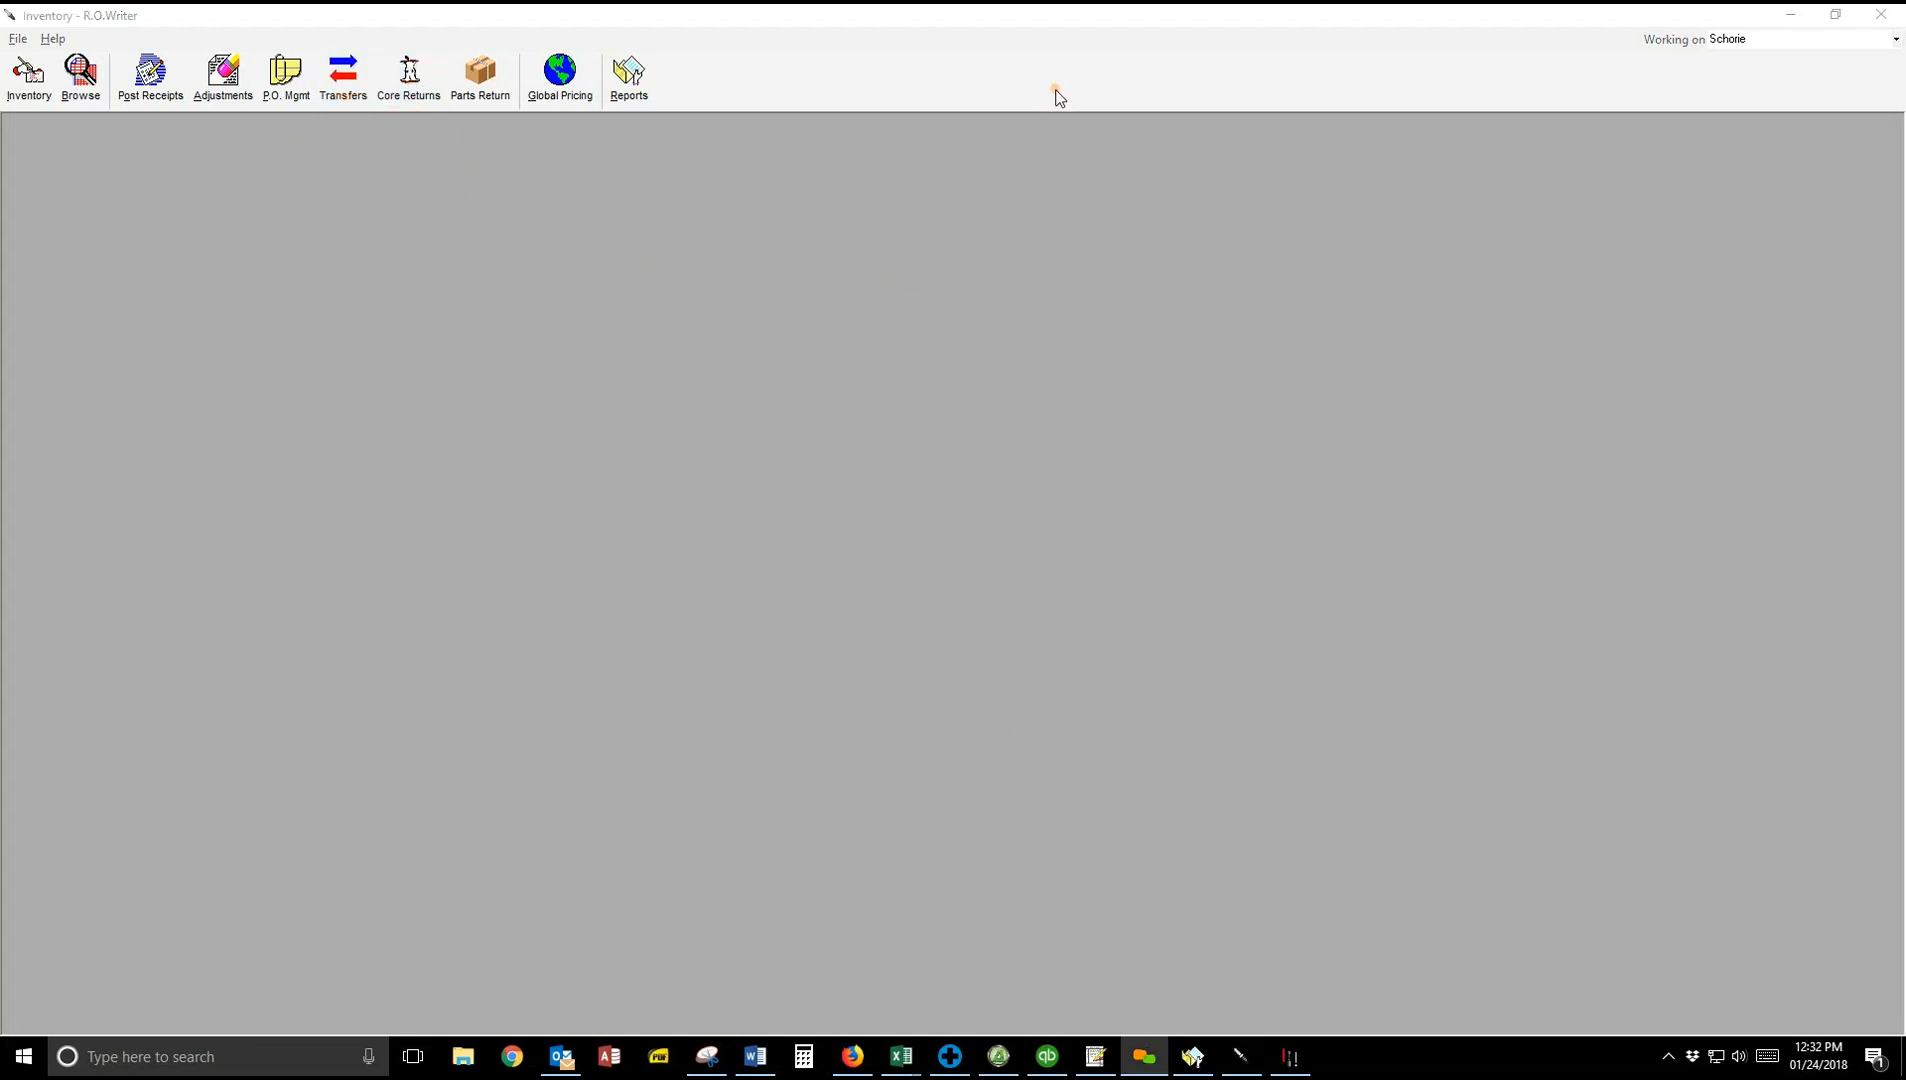